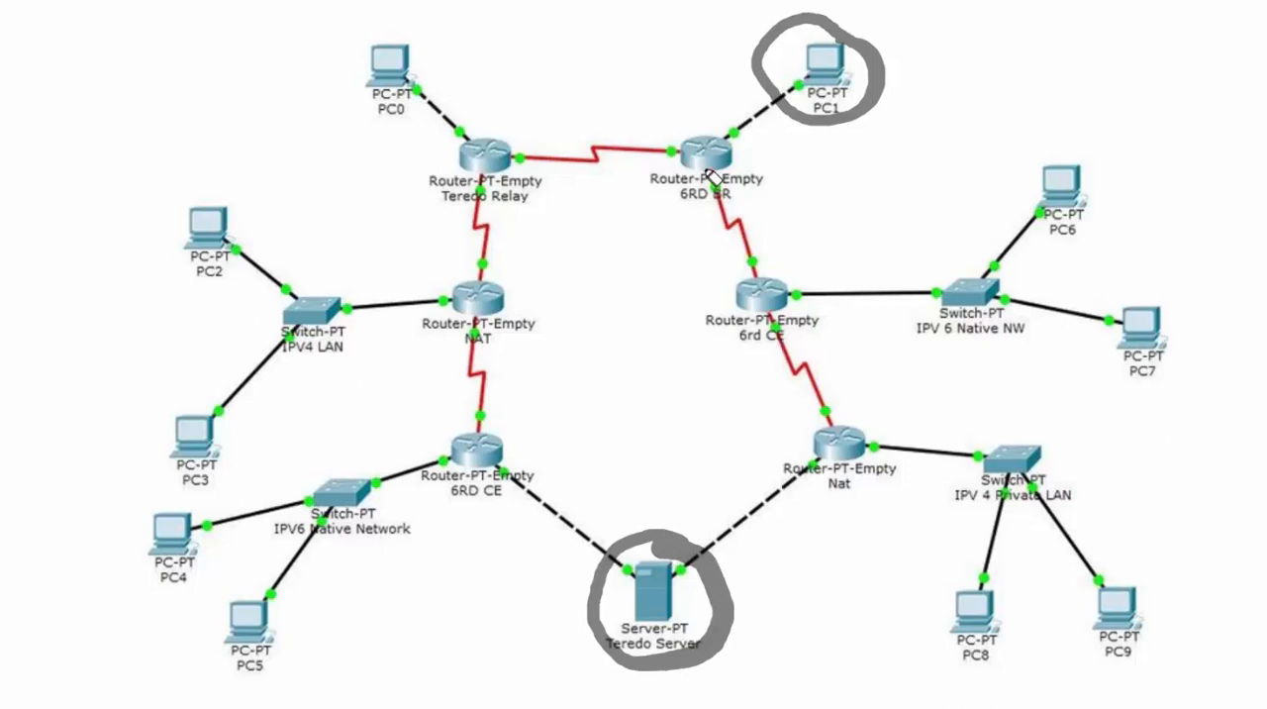
# Trace the route from PC1 through 6RD BR, 6rd CE and Nat to the Teredo Server in grey, pink, blue and yellow, and clear the markings
pyautogui.moveTo(782, 100)
pyautogui.mouseDown()
pyautogui.moveTo(737, 142)
pyautogui.moveTo(734, 235)
pyautogui.moveTo(813, 421)
pyautogui.moveTo(782, 492)
pyautogui.moveTo(701, 556)
pyautogui.moveTo(713, 522)
pyautogui.mouseUp()
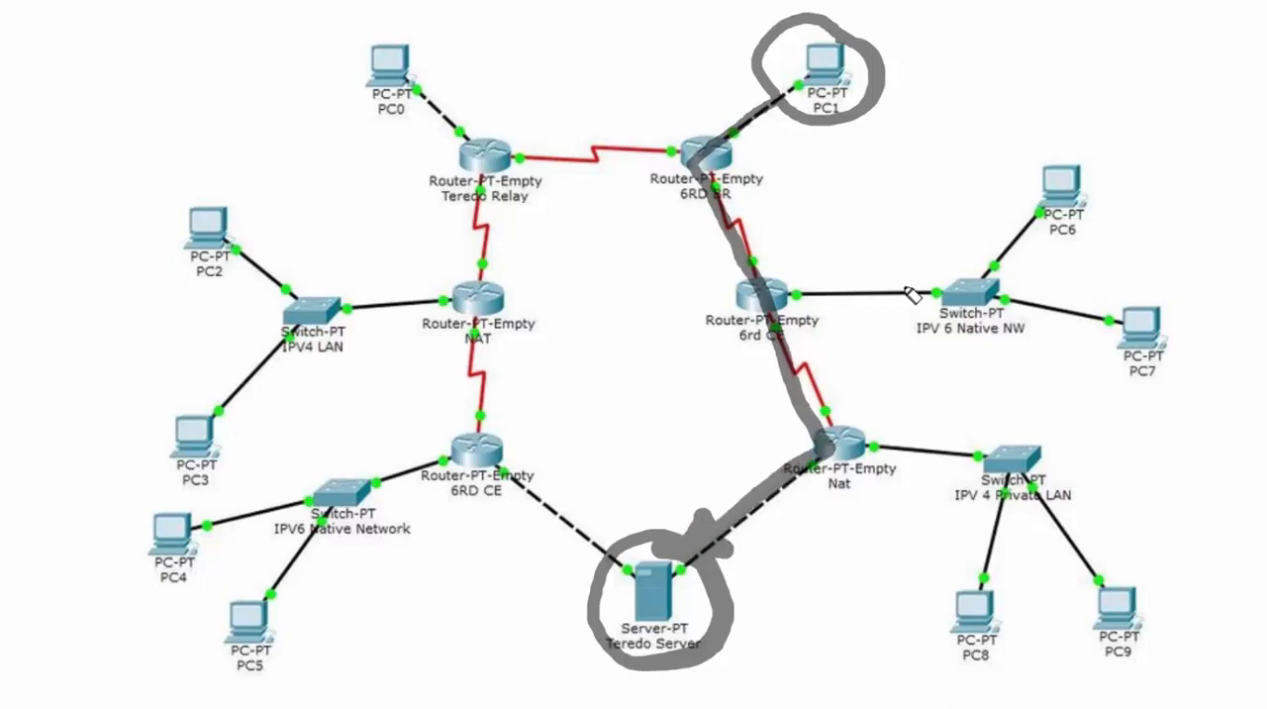
pyautogui.moveTo(792, 99)
pyautogui.mouseDown()
pyautogui.moveTo(701, 163)
pyautogui.moveTo(821, 461)
pyautogui.moveTo(709, 549)
pyautogui.mouseUp()
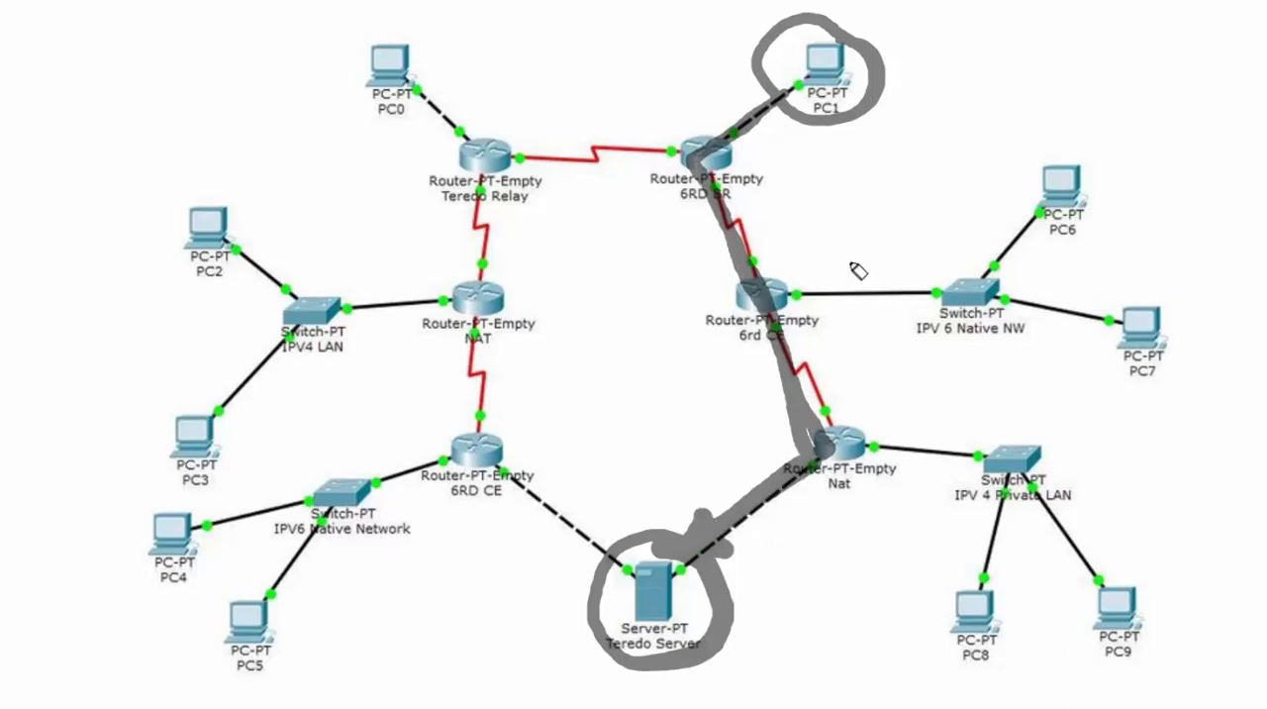
pyautogui.moveTo(792, 91)
pyautogui.mouseDown()
pyautogui.moveTo(737, 127)
pyautogui.moveTo(754, 279)
pyautogui.moveTo(808, 463)
pyautogui.moveTo(705, 522)
pyautogui.moveTo(697, 500)
pyautogui.moveTo(713, 522)
pyautogui.mouseUp()
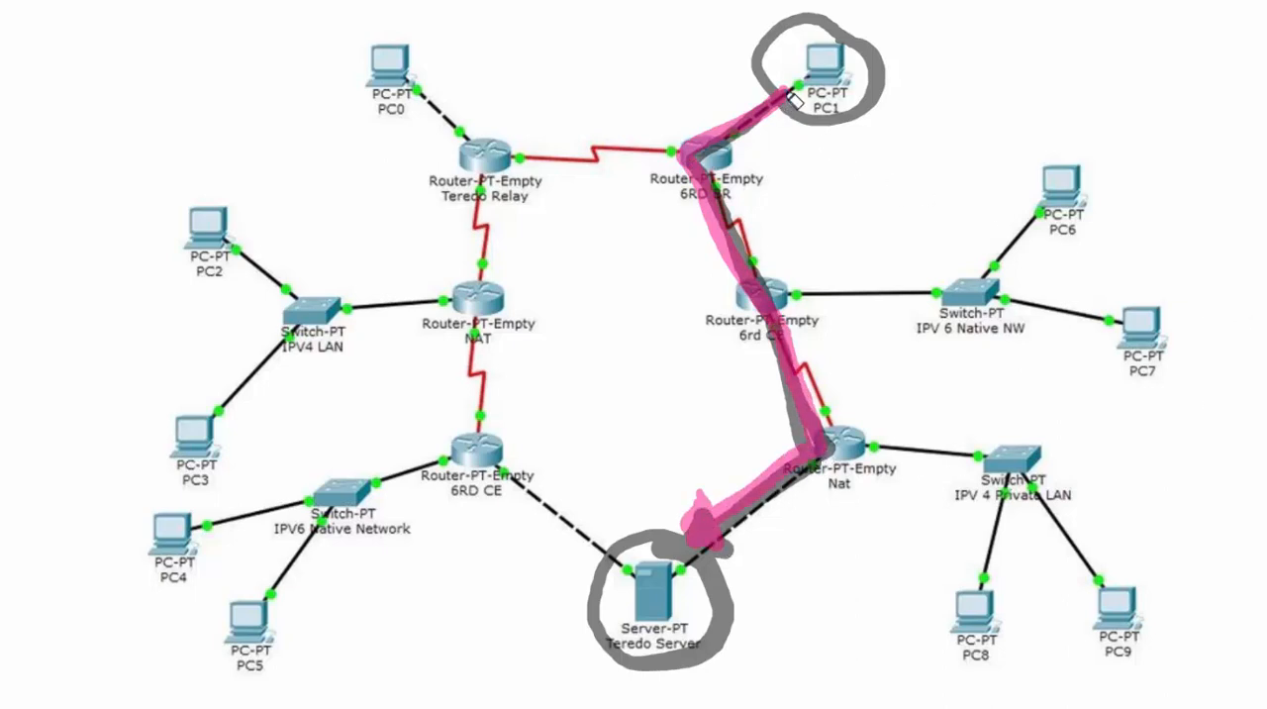
pyautogui.moveTo(795, 94)
pyautogui.mouseDown()
pyautogui.moveTo(708, 163)
pyautogui.moveTo(821, 436)
pyautogui.moveTo(717, 485)
pyautogui.moveTo(701, 527)
pyautogui.moveTo(709, 475)
pyautogui.mouseUp()
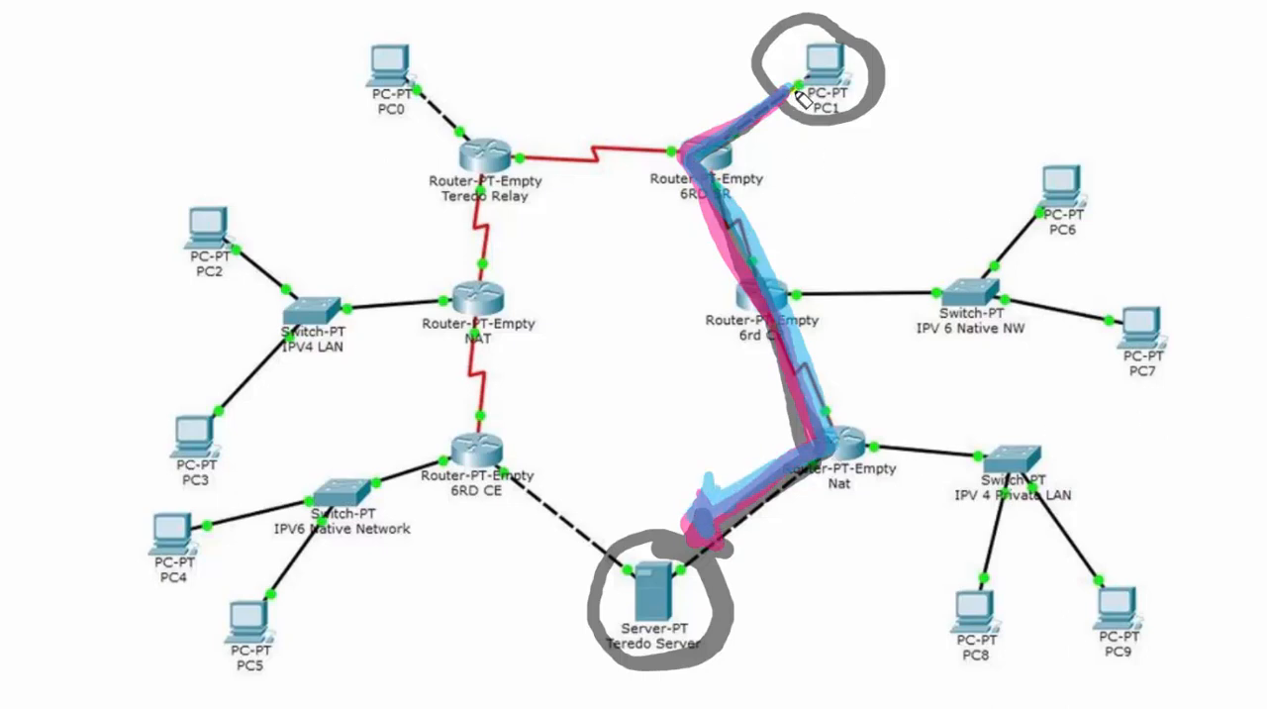
pyautogui.moveTo(794, 91)
pyautogui.mouseDown()
pyautogui.moveTo(733, 228)
pyautogui.moveTo(831, 447)
pyautogui.moveTo(707, 536)
pyautogui.moveTo(703, 483)
pyautogui.mouseUp()
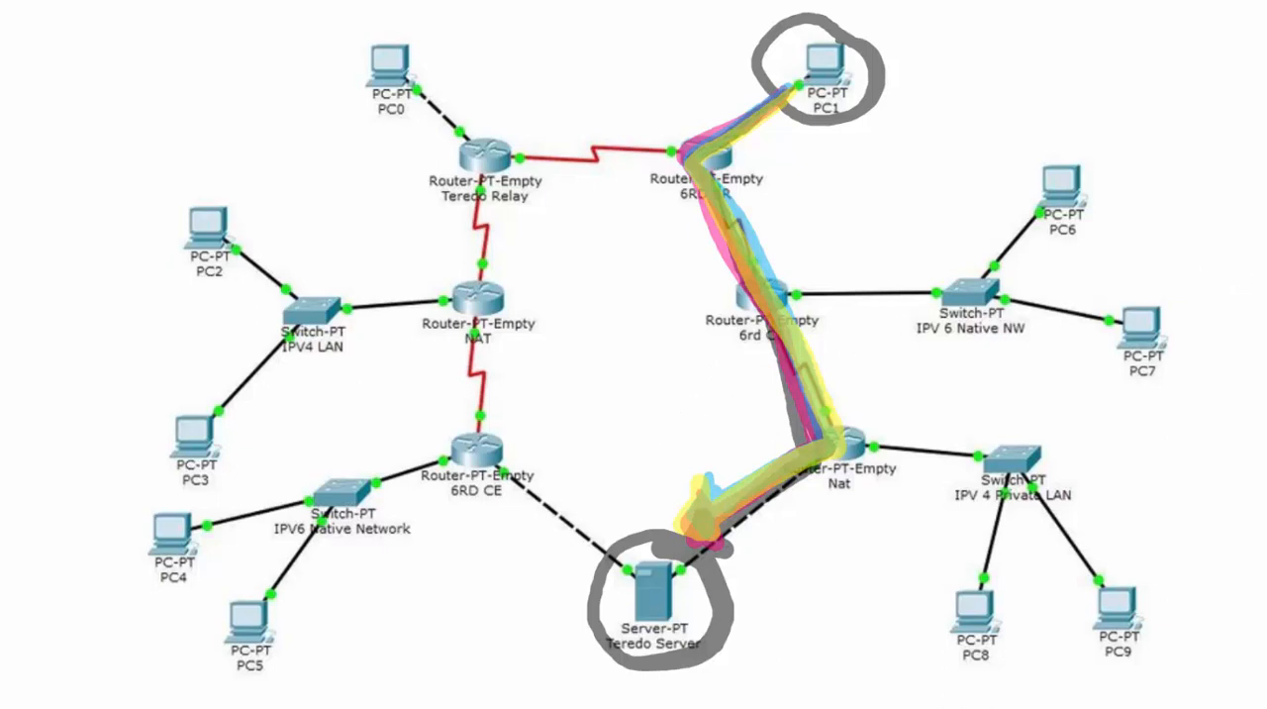
pyautogui.click(1245, 292)
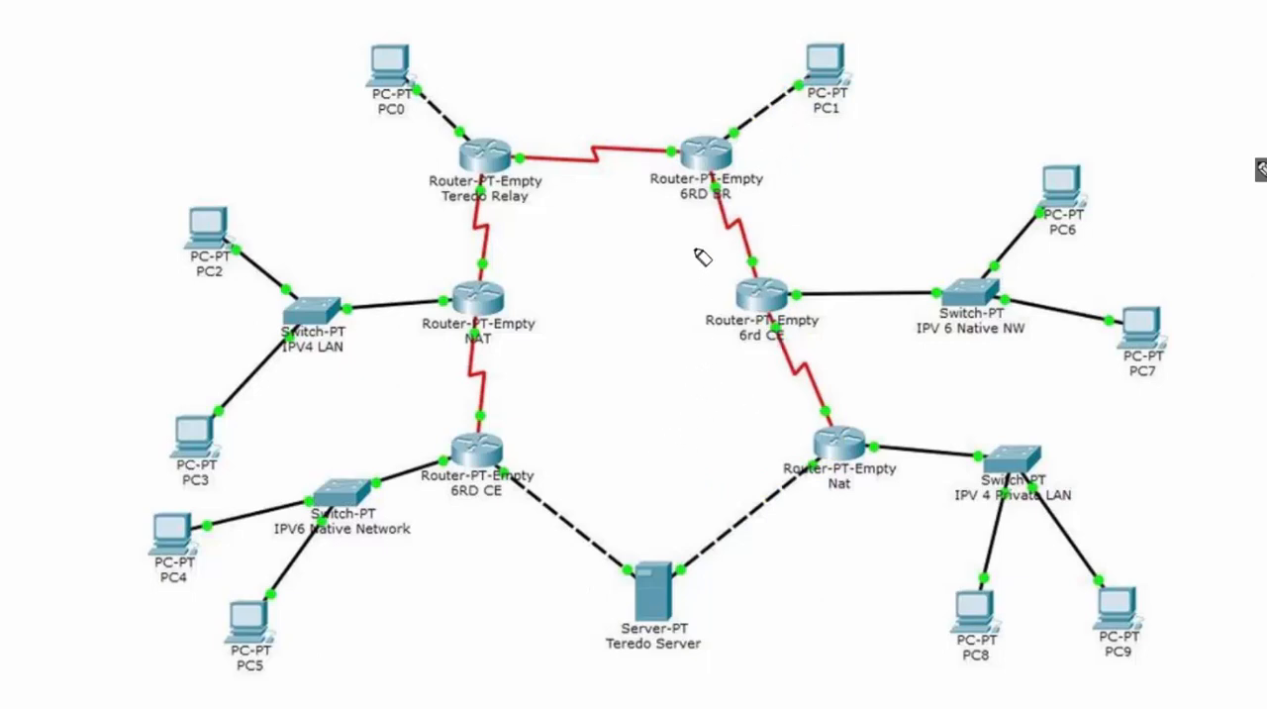
# Circle PC1 and the Teredo Server in yellow and draw a yellow arrow between them through 6RD BR, 6rd CE and Nat
pyautogui.moveTo(865, 32)
pyautogui.mouseDown()
pyautogui.moveTo(774, 79)
pyautogui.moveTo(855, 130)
pyautogui.moveTo(862, 33)
pyautogui.moveTo(850, 27)
pyautogui.mouseUp()
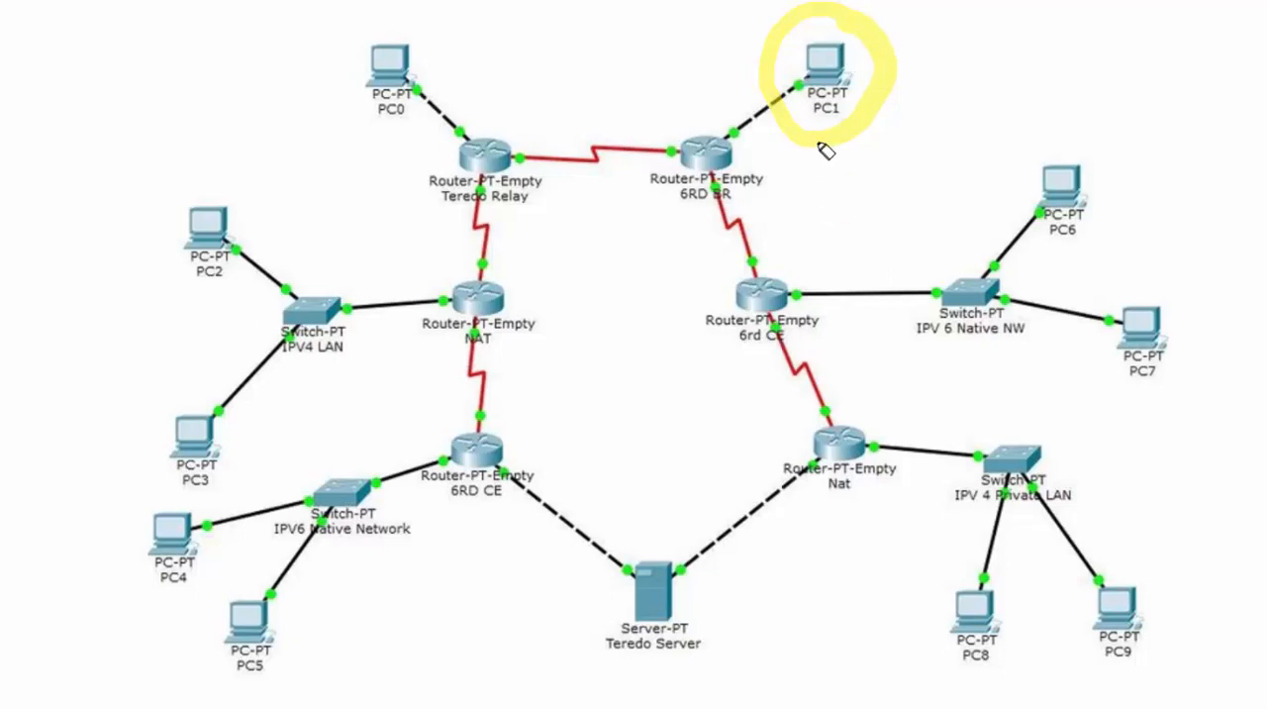
pyautogui.moveTo(681, 582)
pyautogui.mouseDown()
pyautogui.moveTo(636, 566)
pyautogui.moveTo(668, 554)
pyautogui.mouseUp()
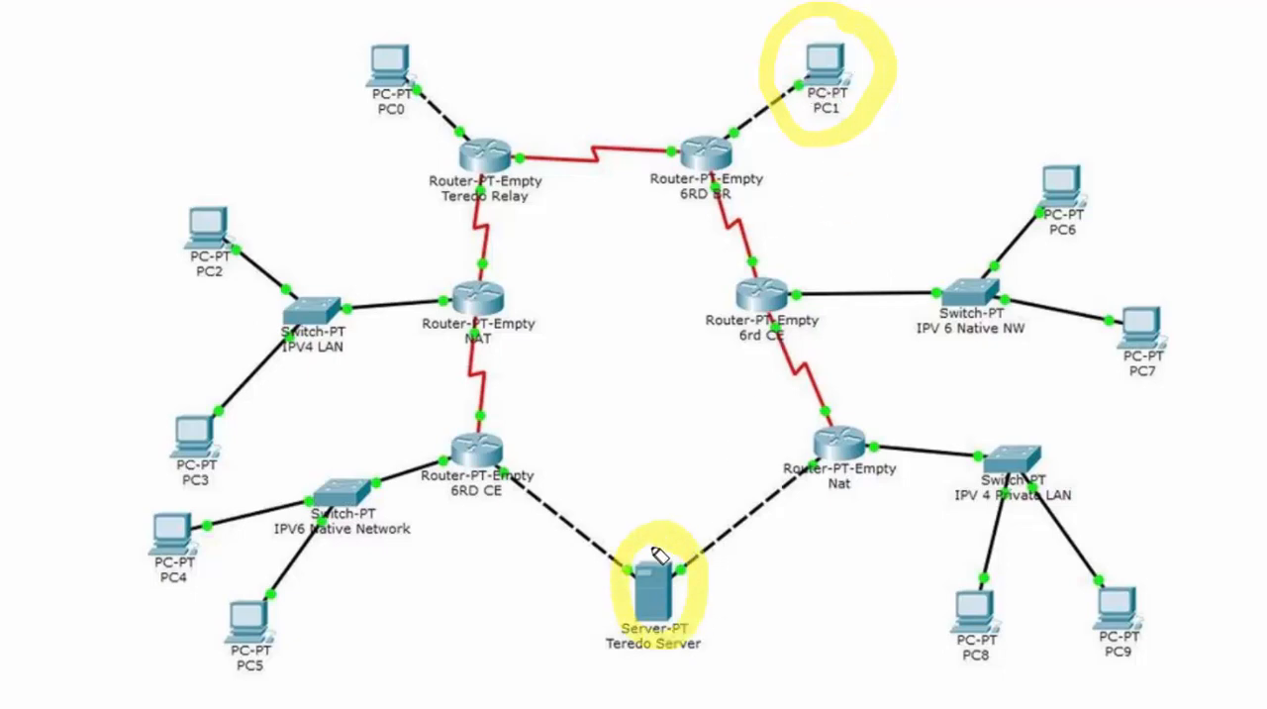
pyautogui.moveTo(807, 87)
pyautogui.mouseDown()
pyautogui.moveTo(715, 171)
pyautogui.moveTo(836, 447)
pyautogui.moveTo(688, 556)
pyautogui.moveTo(711, 517)
pyautogui.mouseUp()
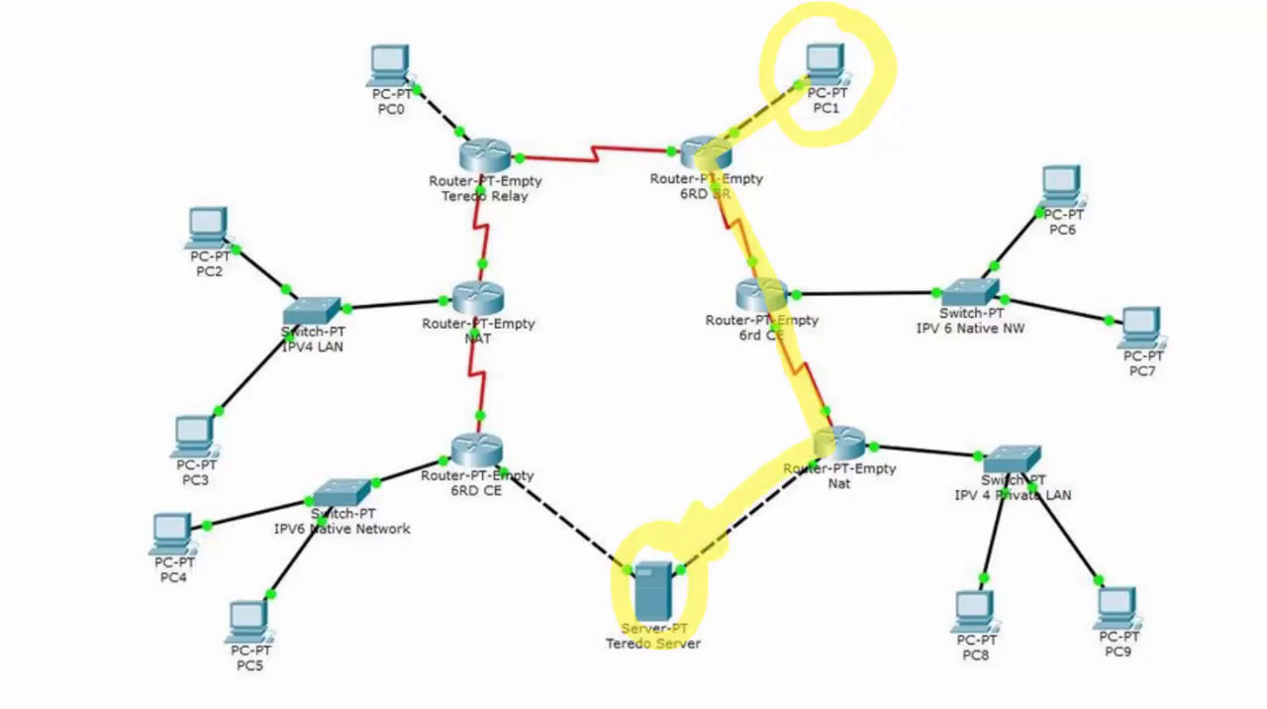
# Draw a blue arrow from PC1 through Teredo Relay, NAT and 6RD CE to the Teredo Server, and a pink one along the Nat route
pyautogui.moveTo(804, 85)
pyautogui.mouseDown()
pyautogui.moveTo(755, 127)
pyautogui.moveTo(558, 152)
pyautogui.moveTo(518, 320)
pyautogui.moveTo(507, 473)
pyautogui.mouseUp()
pyautogui.moveTo(569, 513)
pyautogui.mouseDown()
pyautogui.moveTo(636, 550)
pyautogui.moveTo(609, 576)
pyautogui.mouseUp()
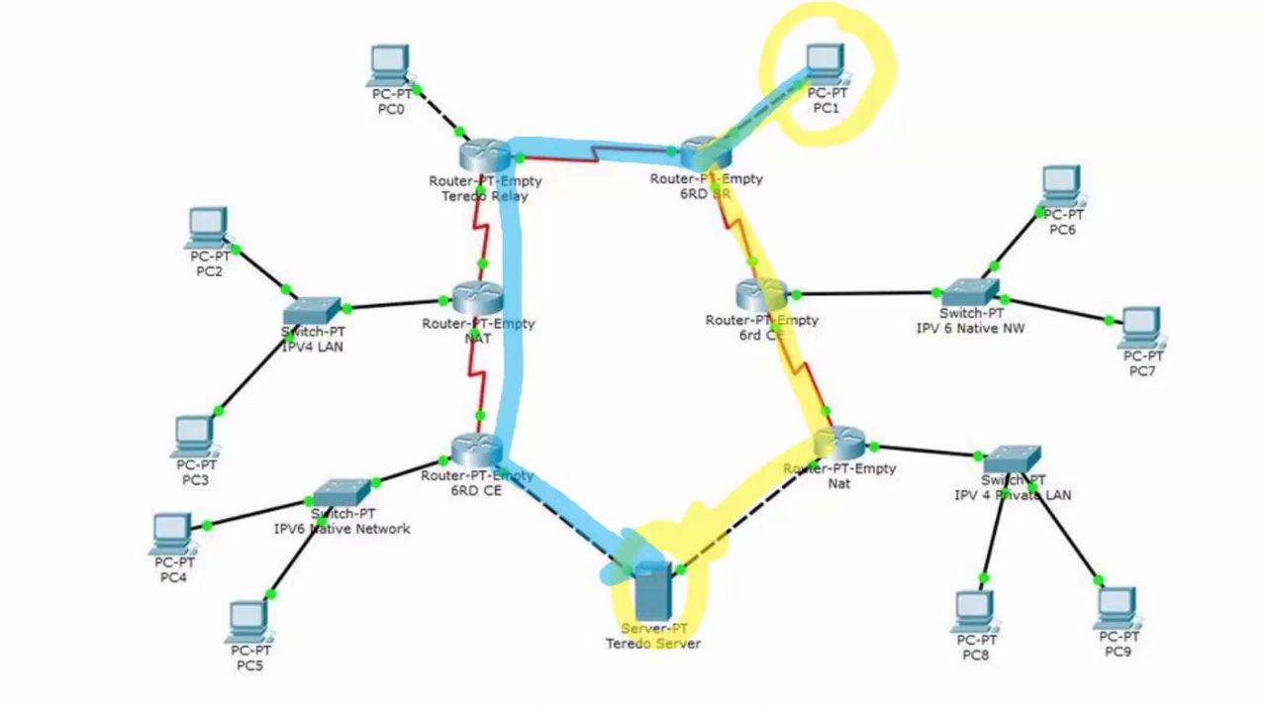
pyautogui.moveTo(803, 84)
pyautogui.mouseDown()
pyautogui.moveTo(742, 220)
pyautogui.moveTo(790, 479)
pyautogui.moveTo(671, 566)
pyautogui.moveTo(693, 512)
pyautogui.mouseUp()
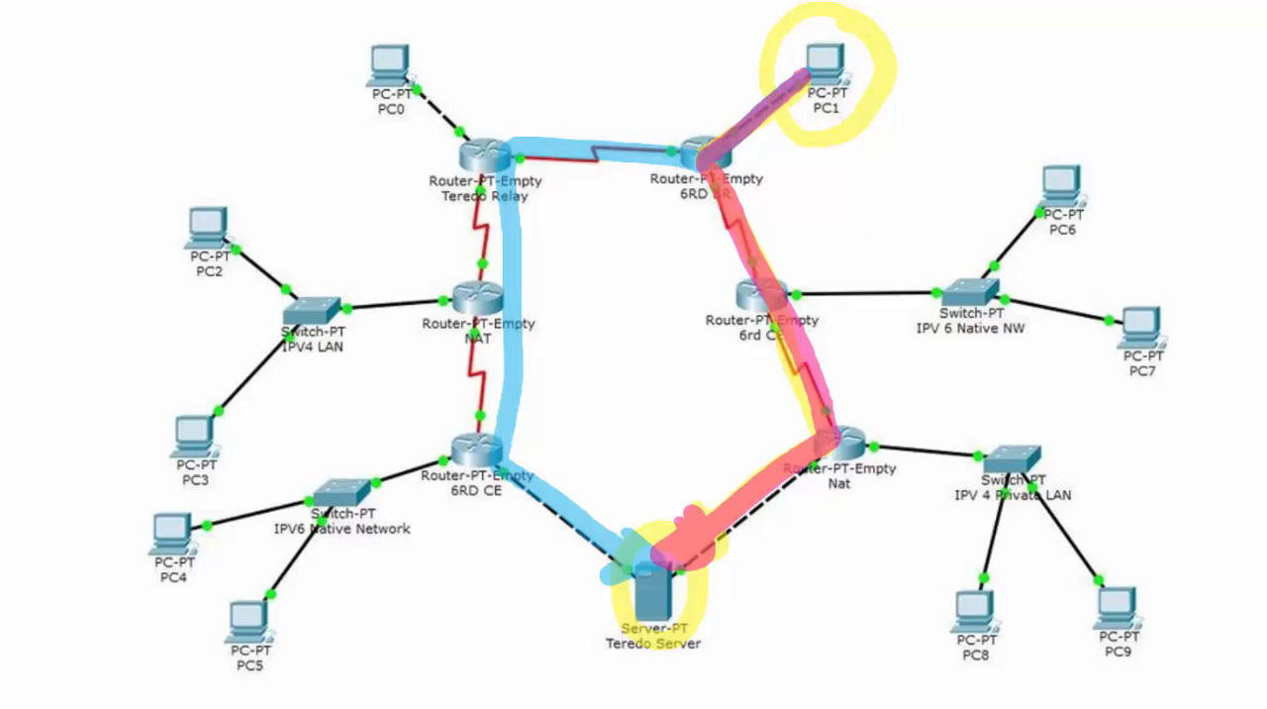
pyautogui.moveTo(808, 79)
pyautogui.mouseDown()
pyautogui.moveTo(704, 158)
pyautogui.moveTo(518, 157)
pyautogui.moveTo(505, 423)
pyautogui.moveTo(633, 569)
pyautogui.moveTo(638, 532)
pyautogui.mouseUp()
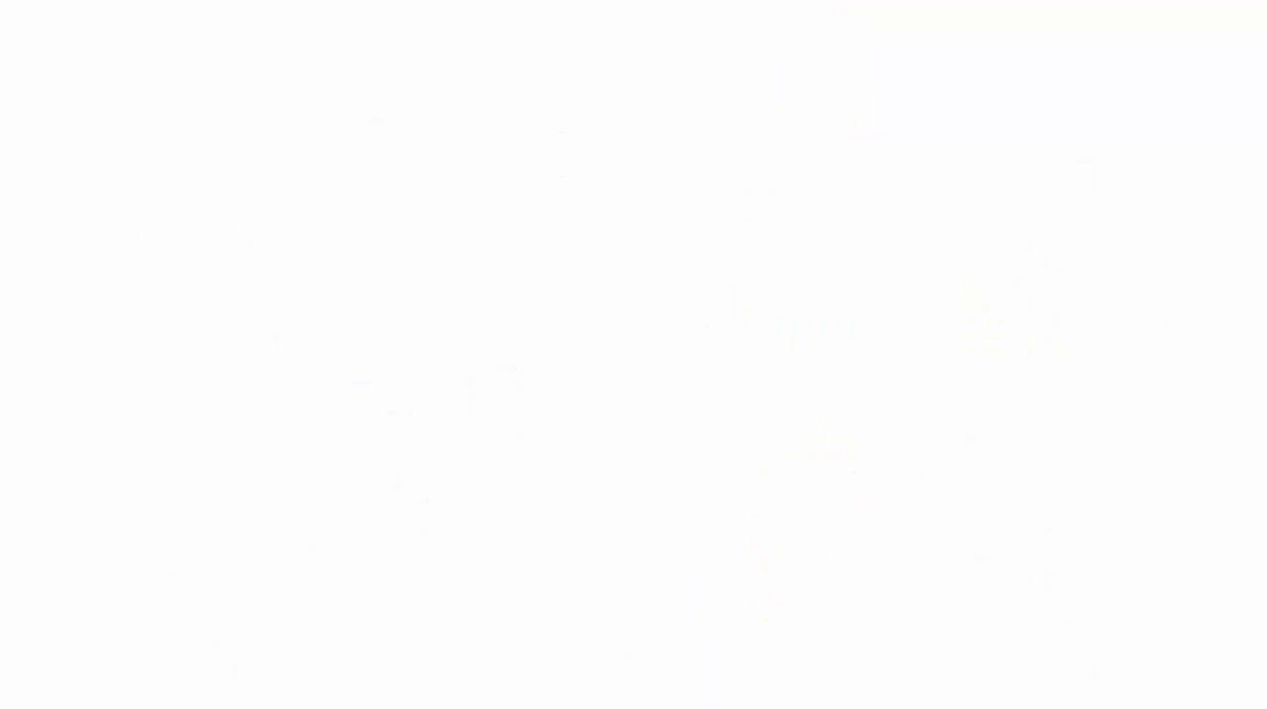
# Lay out 2811 routers R1 to R4 in a diamond, with PC 192.168.0.1 /24 left of R1 and server 192.168.1.1 /24 right of R4
pyautogui.moveTo(0, 336); pyautogui.dragTo(426, 293)
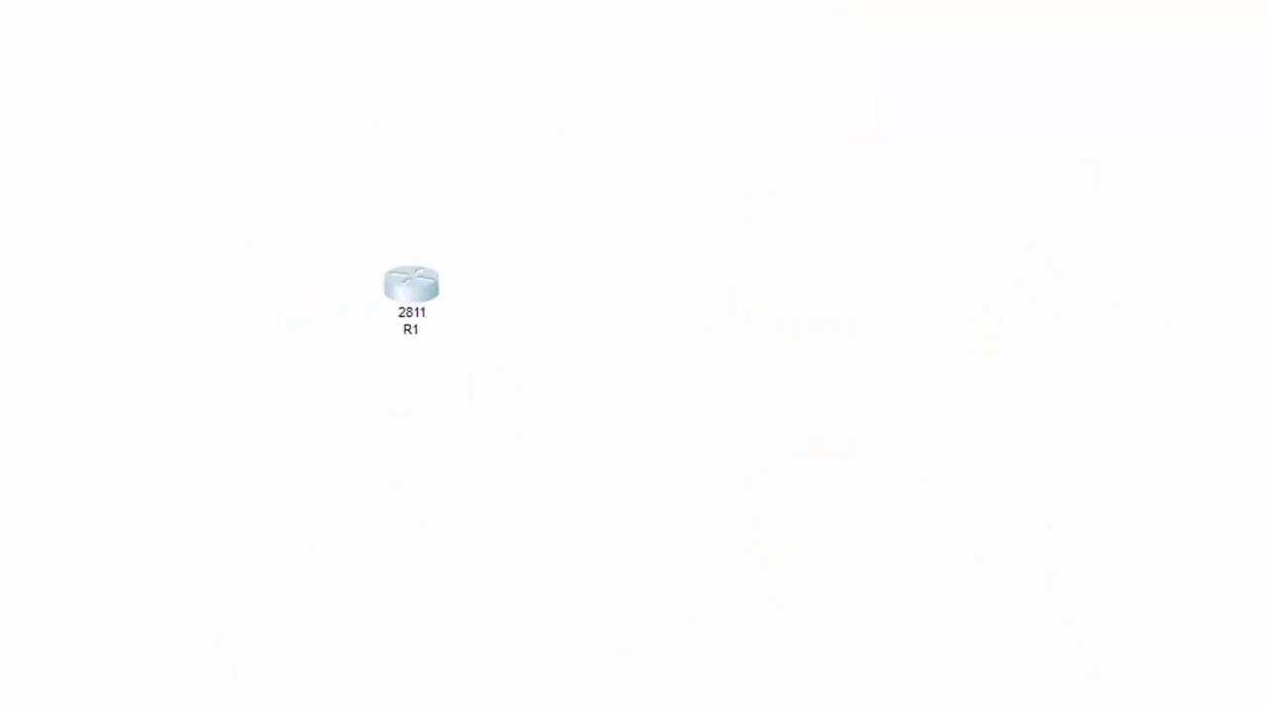
pyautogui.moveTo(0, 337); pyautogui.dragTo(623, 389)
pyautogui.moveTo(0, 525); pyautogui.dragTo(857, 287)
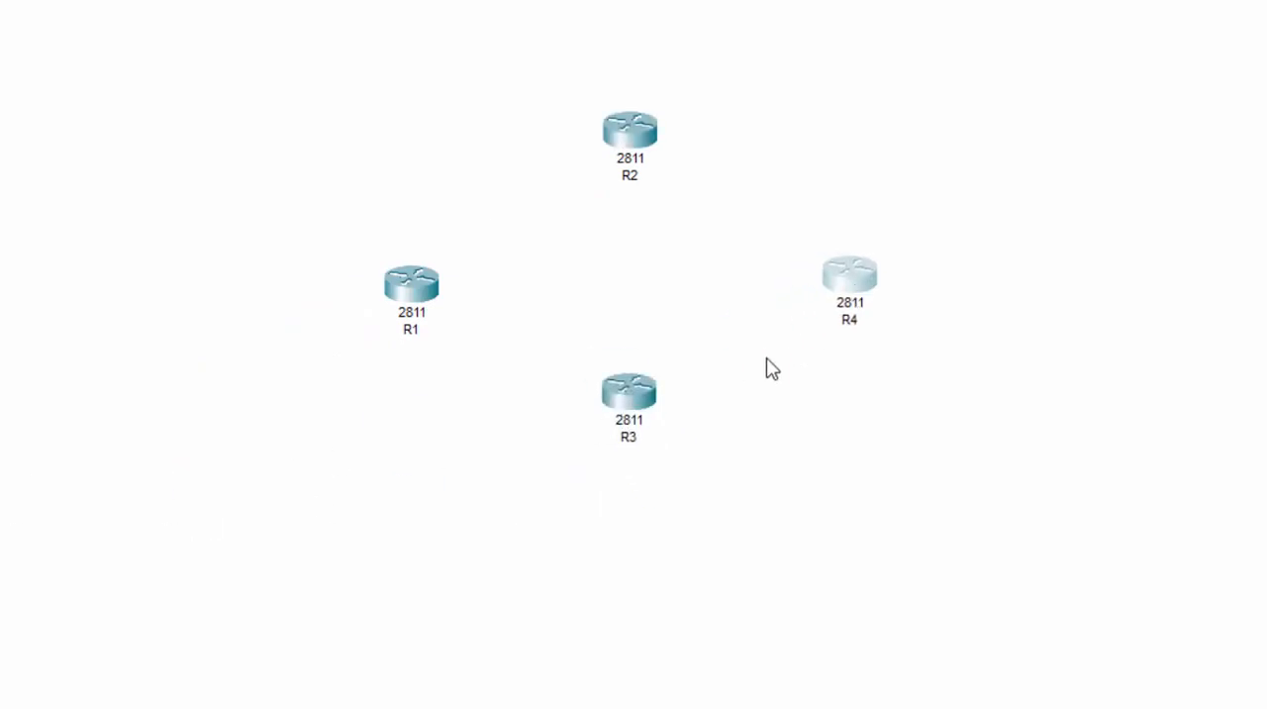
pyautogui.click(651, 418)
pyautogui.moveTo(0, 259); pyautogui.dragTo(1119, 278)
pyautogui.moveTo(0, 272); pyautogui.dragTo(109, 287)
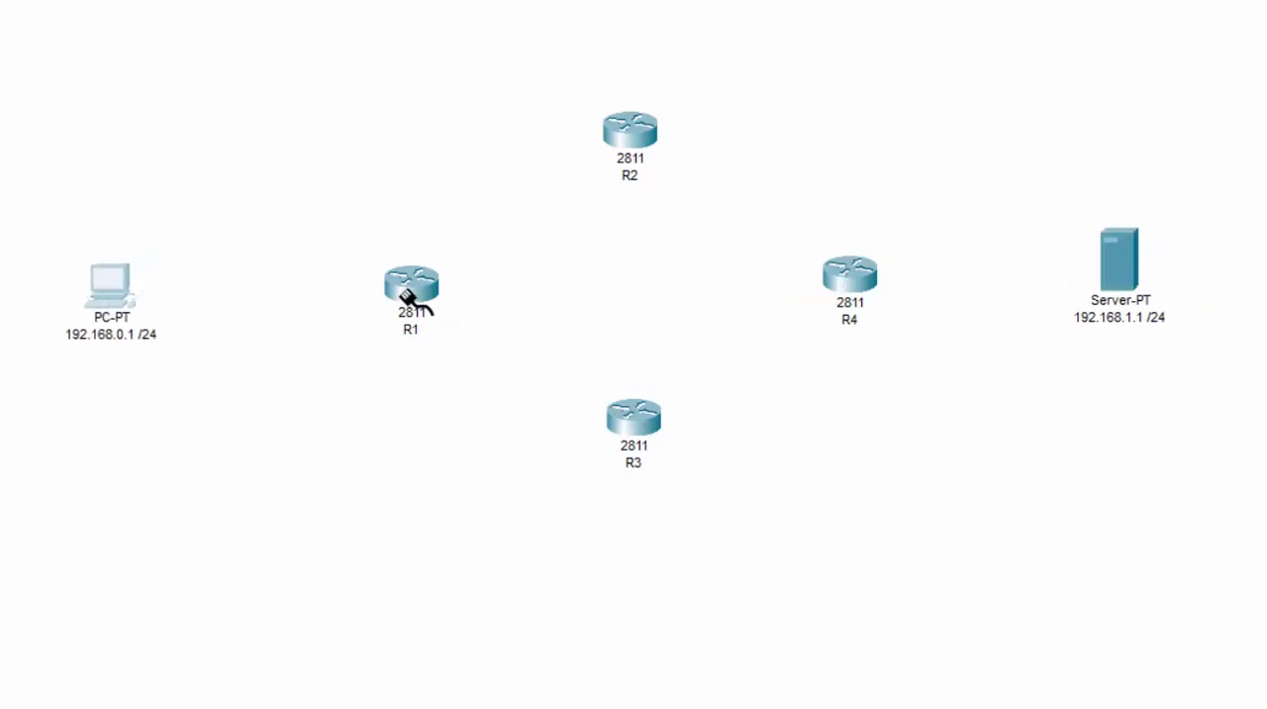
# Connect the PC's FastEthernet0 to R1's FastEthernet0/0 with a copper cross-over cable
pyautogui.click(96, 289)
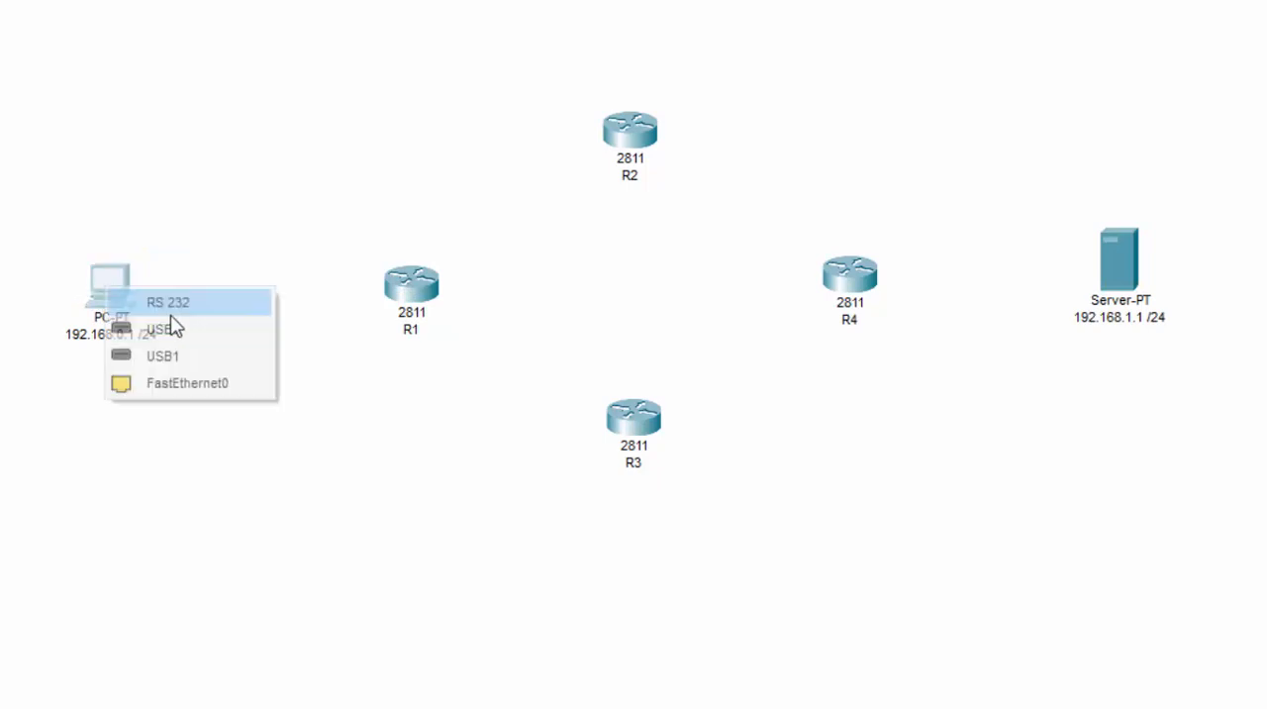
pyautogui.click(246, 387)
pyautogui.click(401, 287)
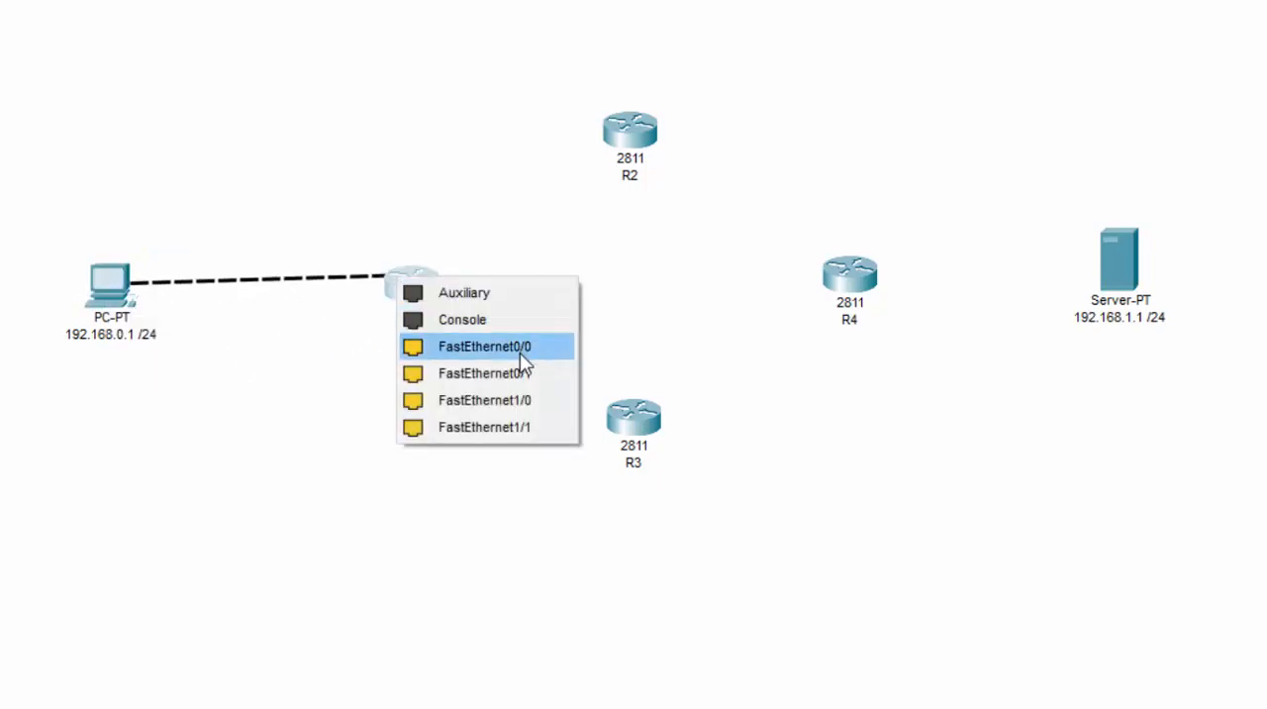
pyautogui.click(521, 345)
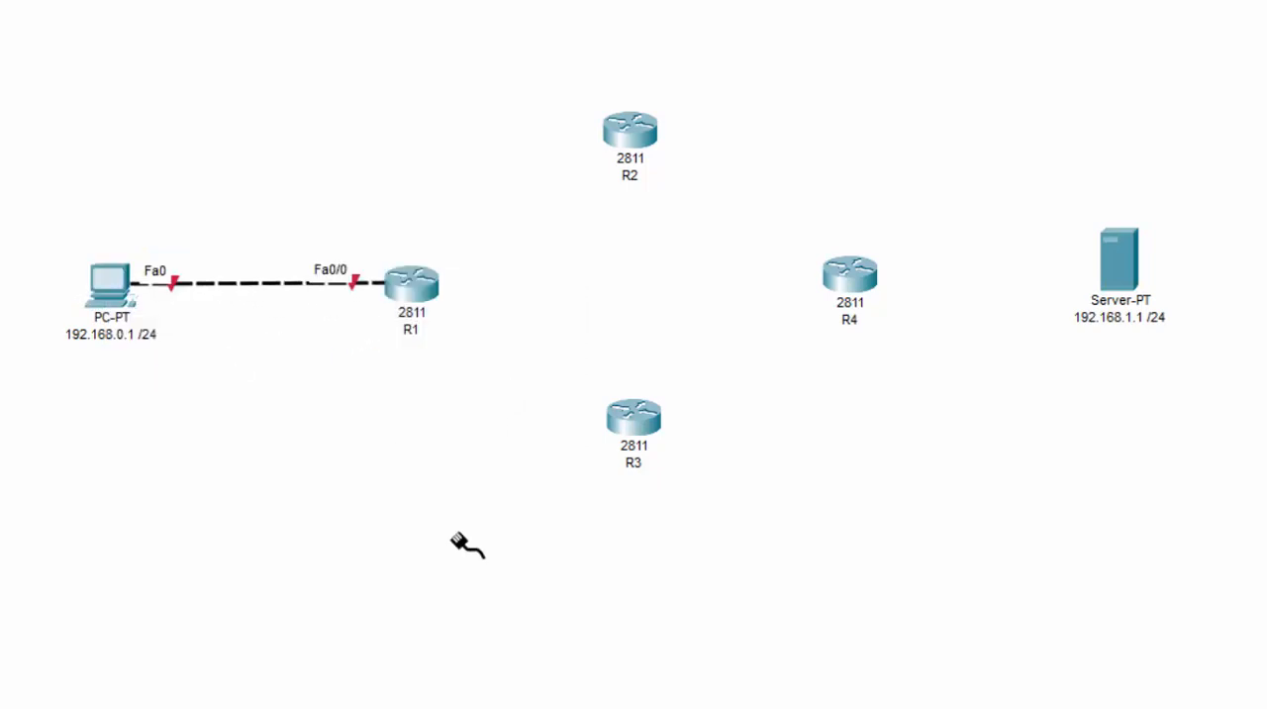
# Connect R1's FastEthernet0/1 to R2's FastEthernet0/1 with a copper cross-over cable
pyautogui.click(408, 299)
pyautogui.click(508, 366)
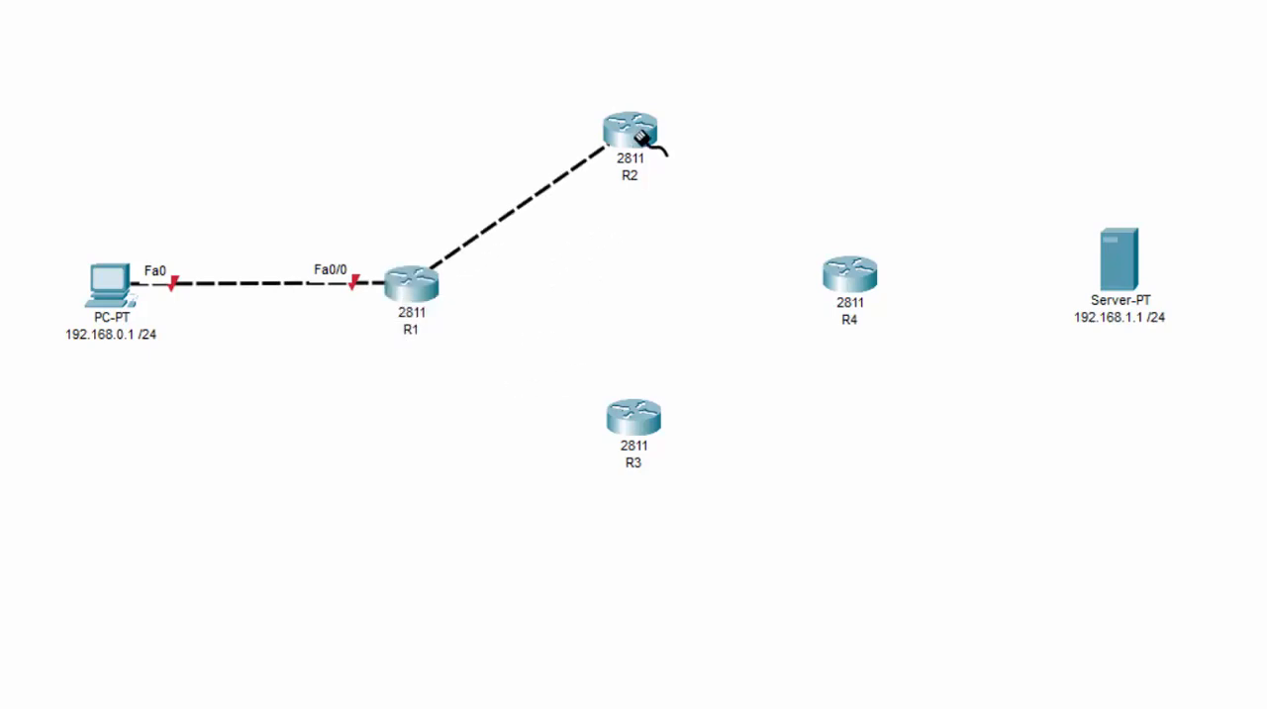
pyautogui.click(641, 138)
pyautogui.click(707, 227)
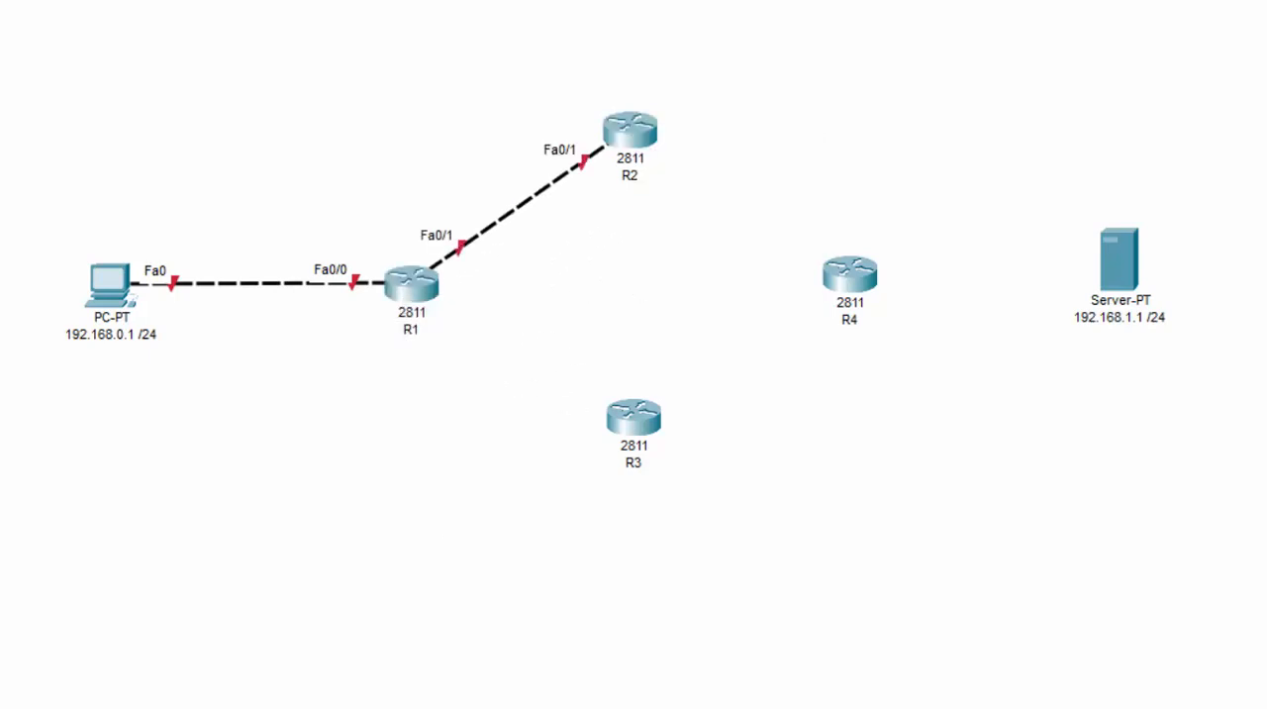
# Connect R1's FastEthernet1/0 to R3's FastEthernet1/0 with a copper cross-over cable
pyautogui.click(428, 305)
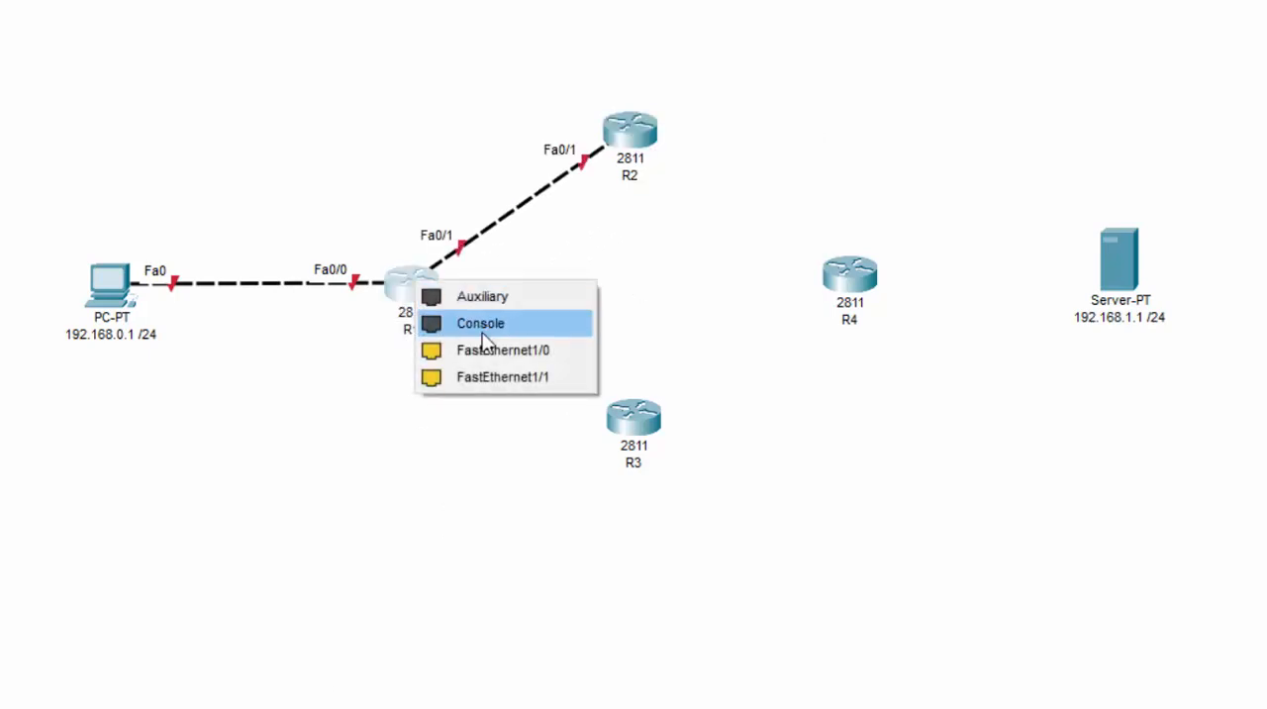
pyautogui.click(508, 368)
pyautogui.click(639, 417)
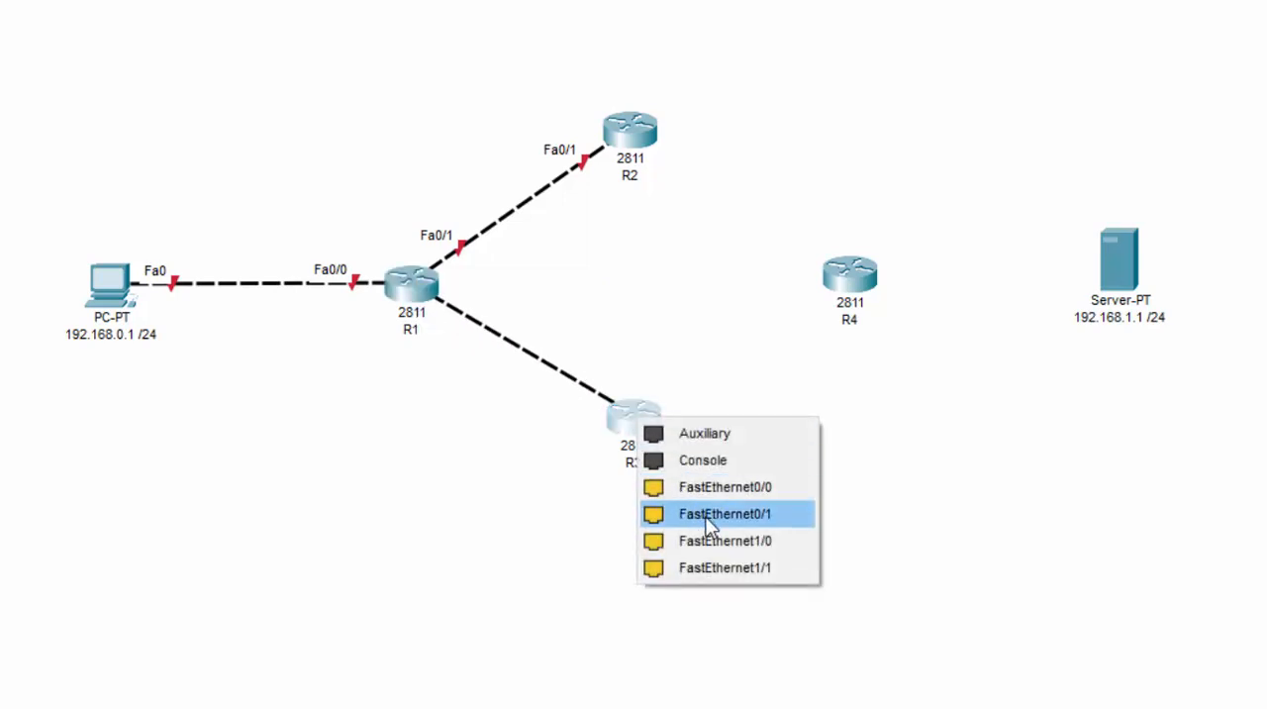
pyautogui.click(675, 542)
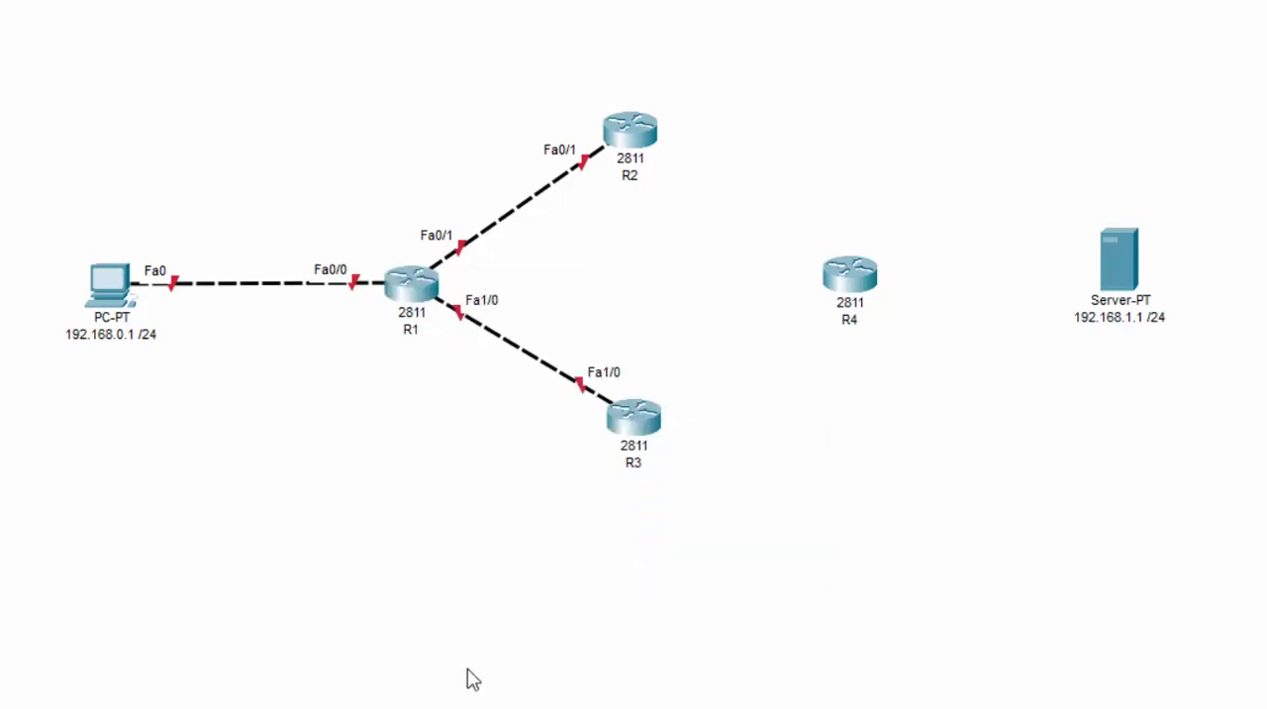
# Connect R3's FastEthernet1/1 to R4's FastEthernet1/1 with a copper cross-over cable
pyautogui.click(650, 416)
pyautogui.click(782, 536)
pyautogui.click(848, 297)
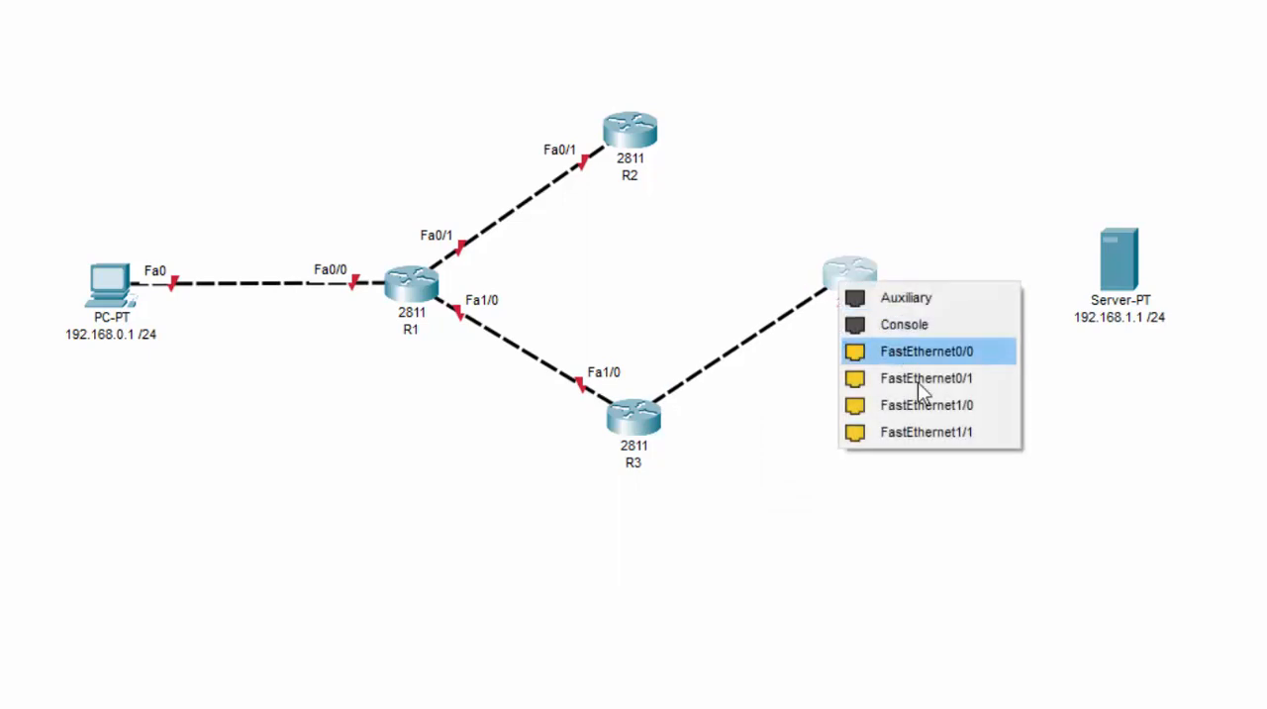
pyautogui.click(925, 433)
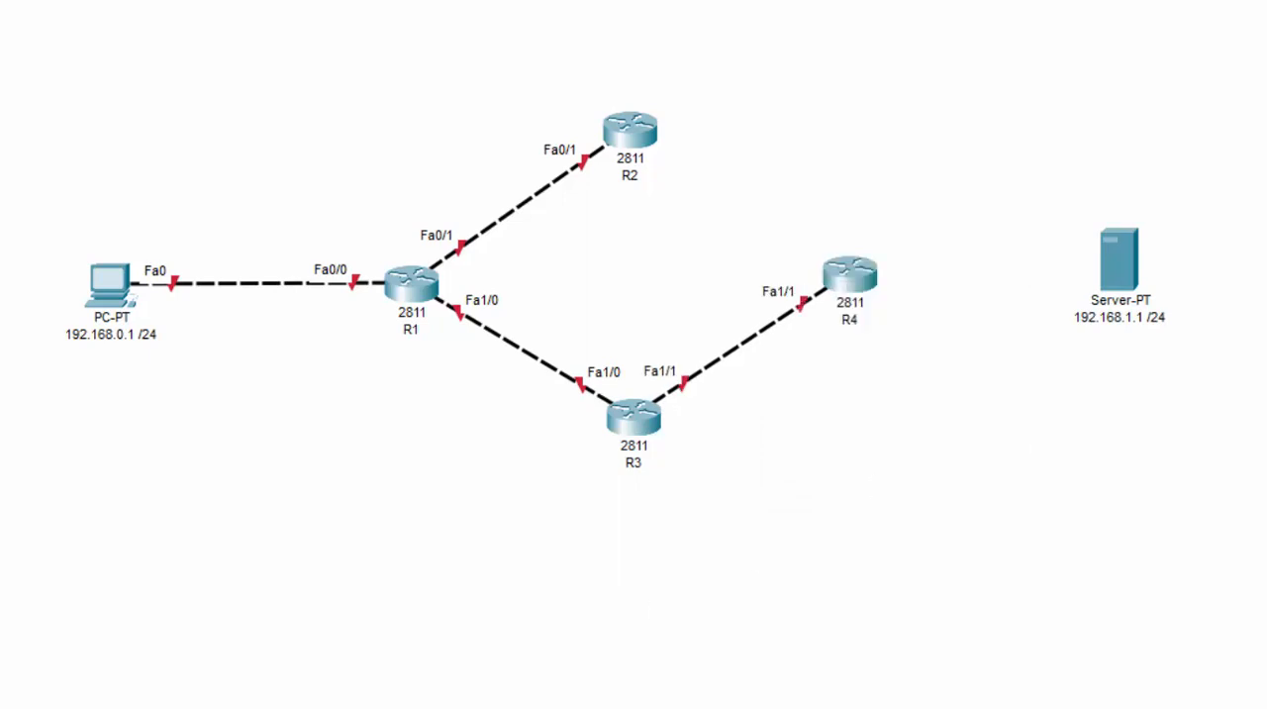
pyautogui.click(644, 128)
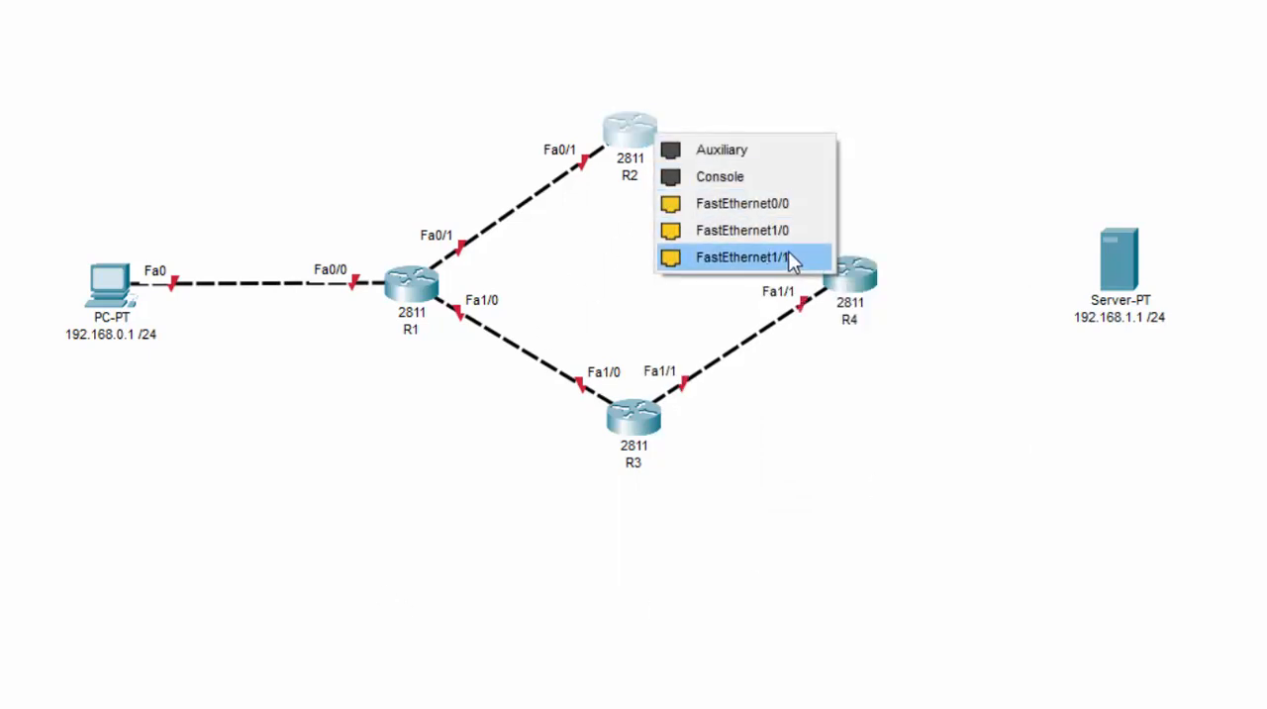
pyautogui.click(804, 234)
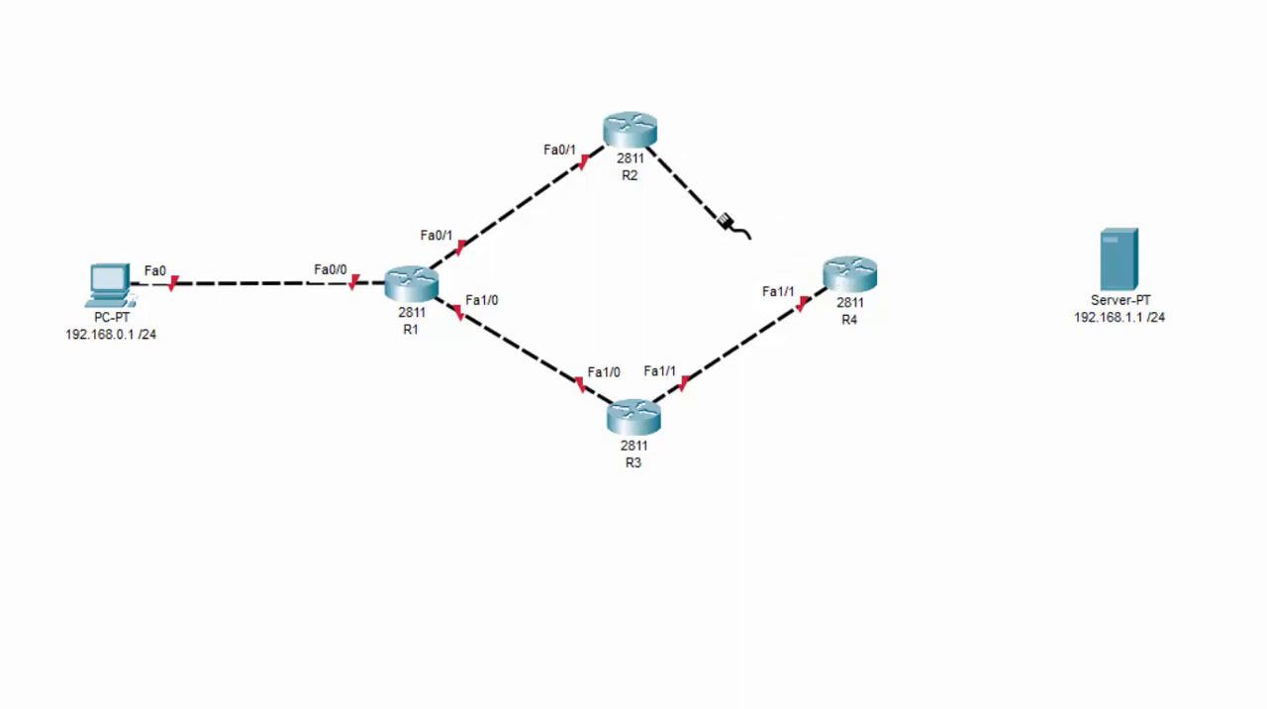
pyautogui.press('Escape')
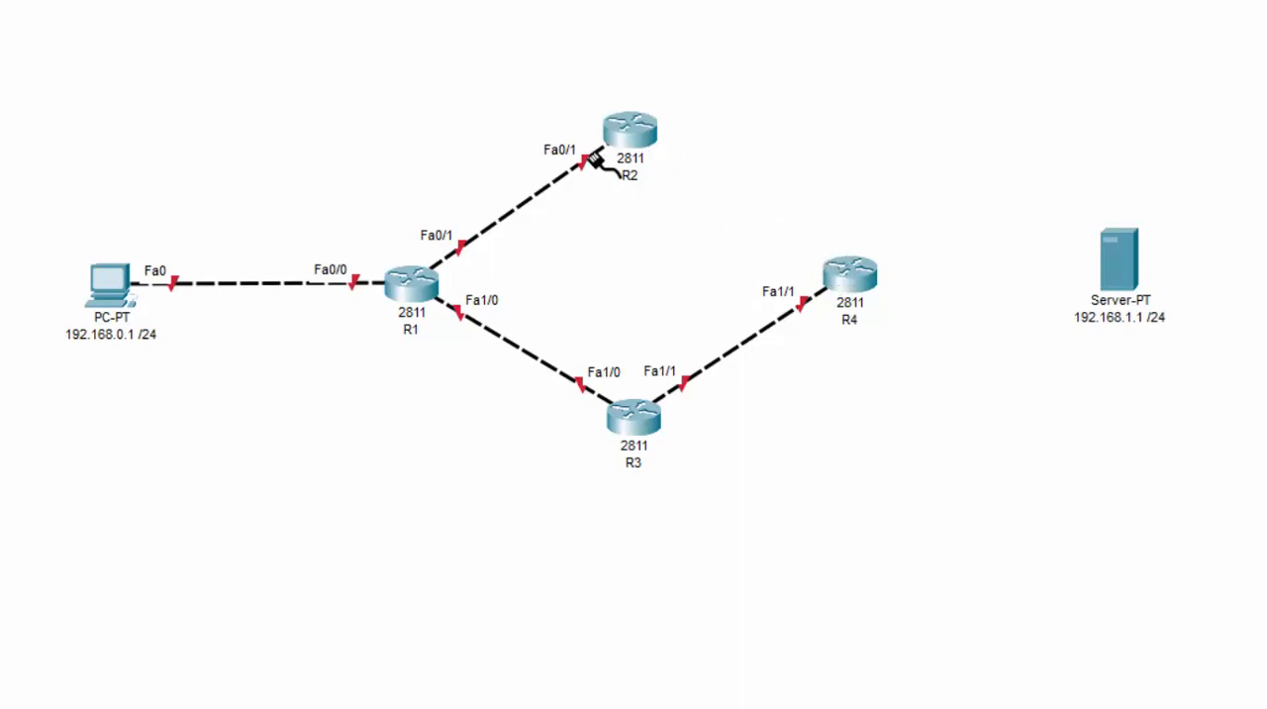
# Connect R2's FastEthernet1/0 to R4's FastEthernet1/0 with a copper cross-over cable
pyautogui.click(613, 124)
pyautogui.click(714, 243)
pyautogui.click(849, 280)
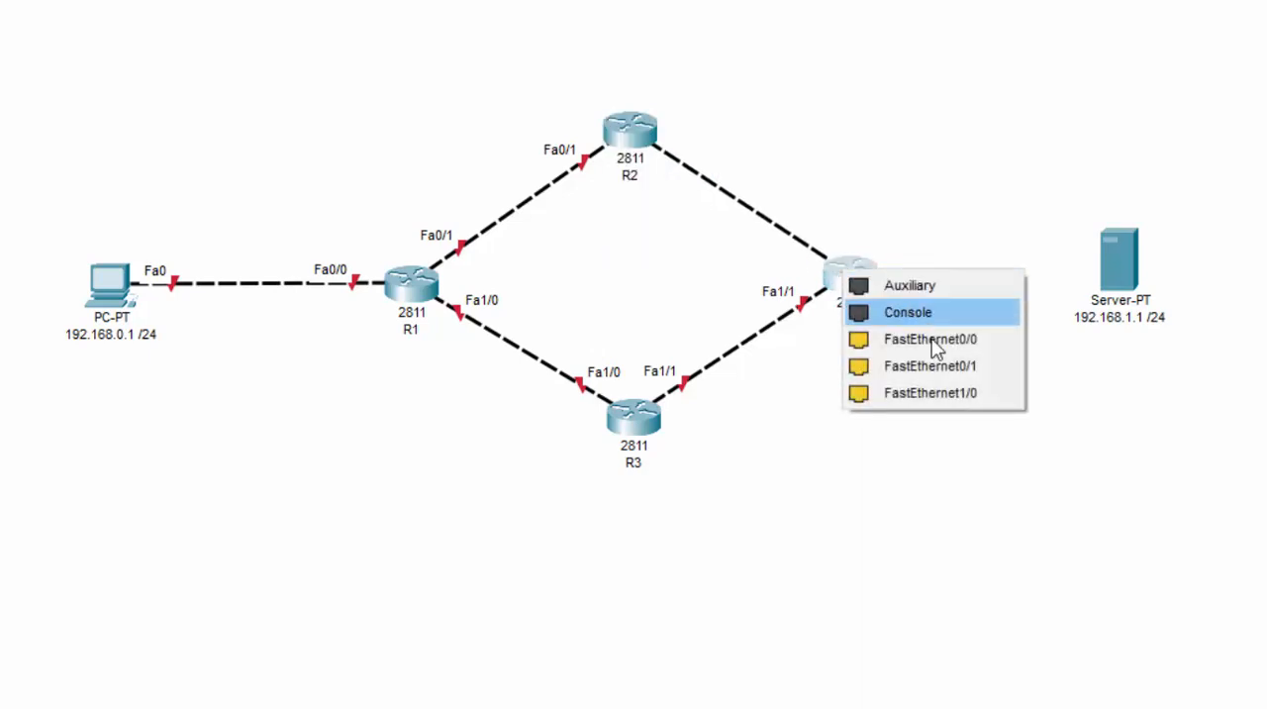
pyautogui.click(935, 393)
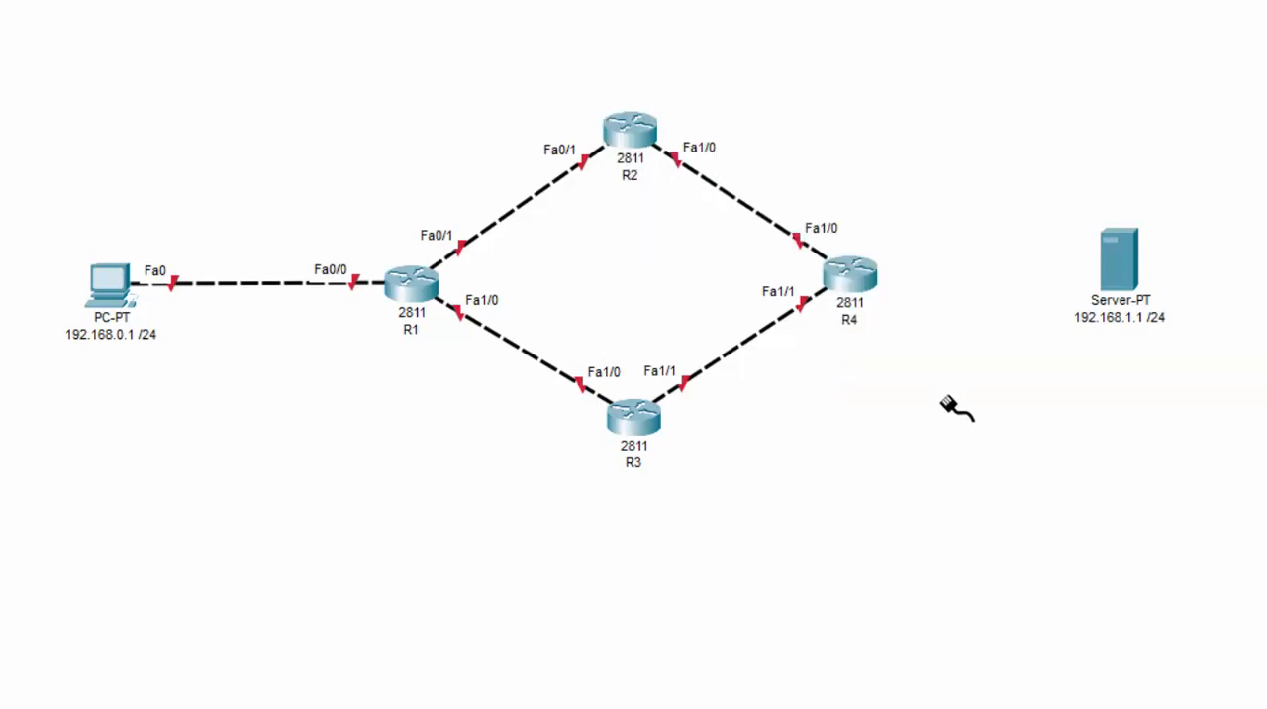
# Connect R4's FastEthernet0/0 to the server's FastEthernet0 with a cross-over cable and move the server slightly lower to straighten the link
pyautogui.click(853, 280)
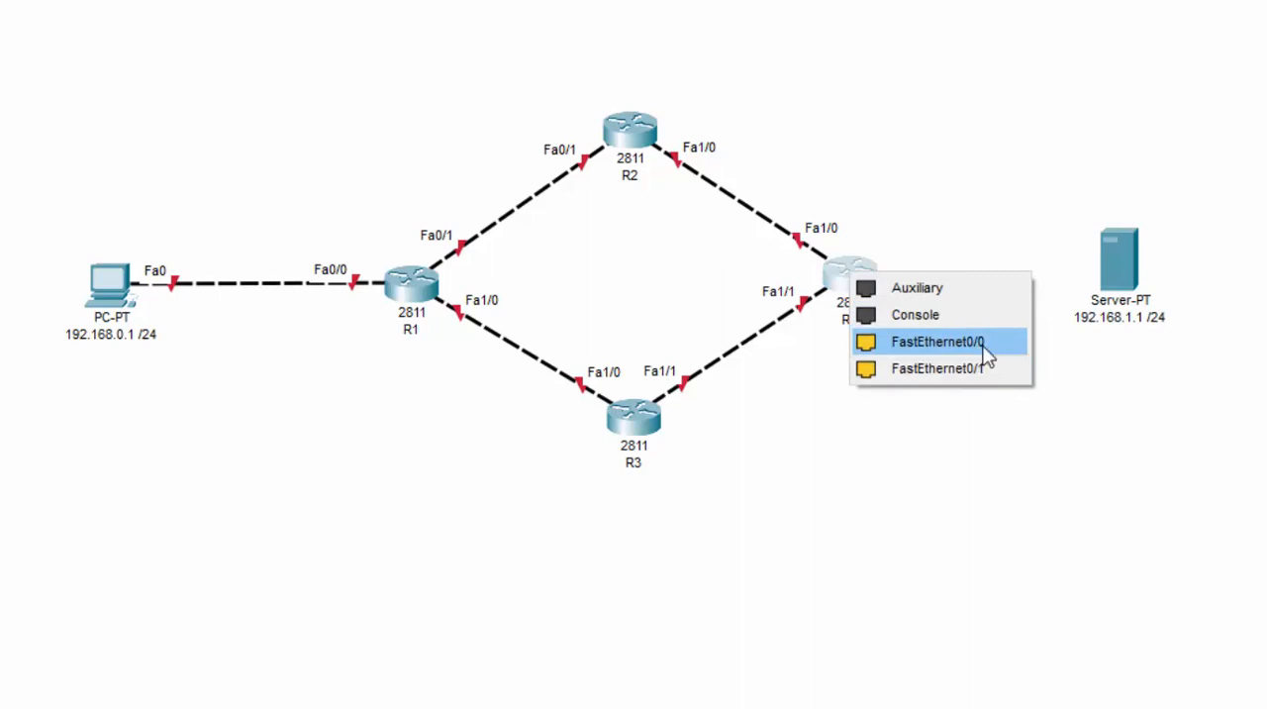
pyautogui.click(984, 348)
pyautogui.click(1117, 275)
pyautogui.click(1113, 279)
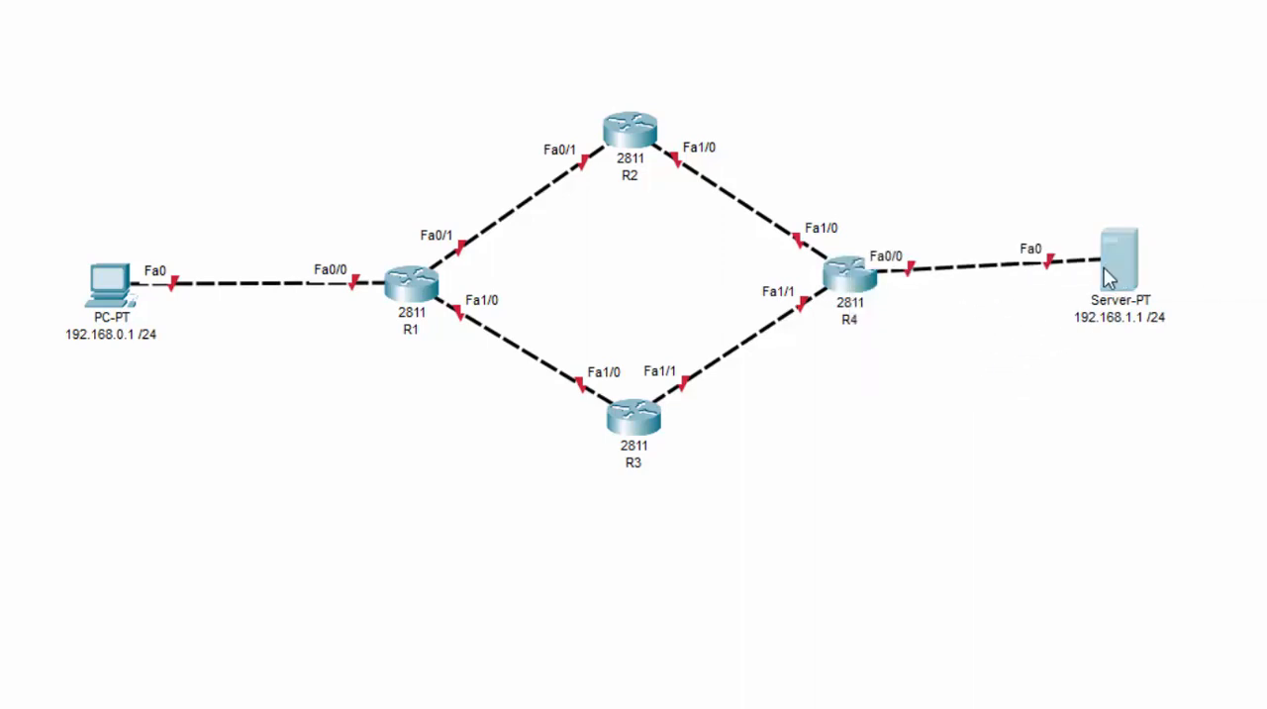
pyautogui.moveTo(1104, 268); pyautogui.dragTo(1148, 284)
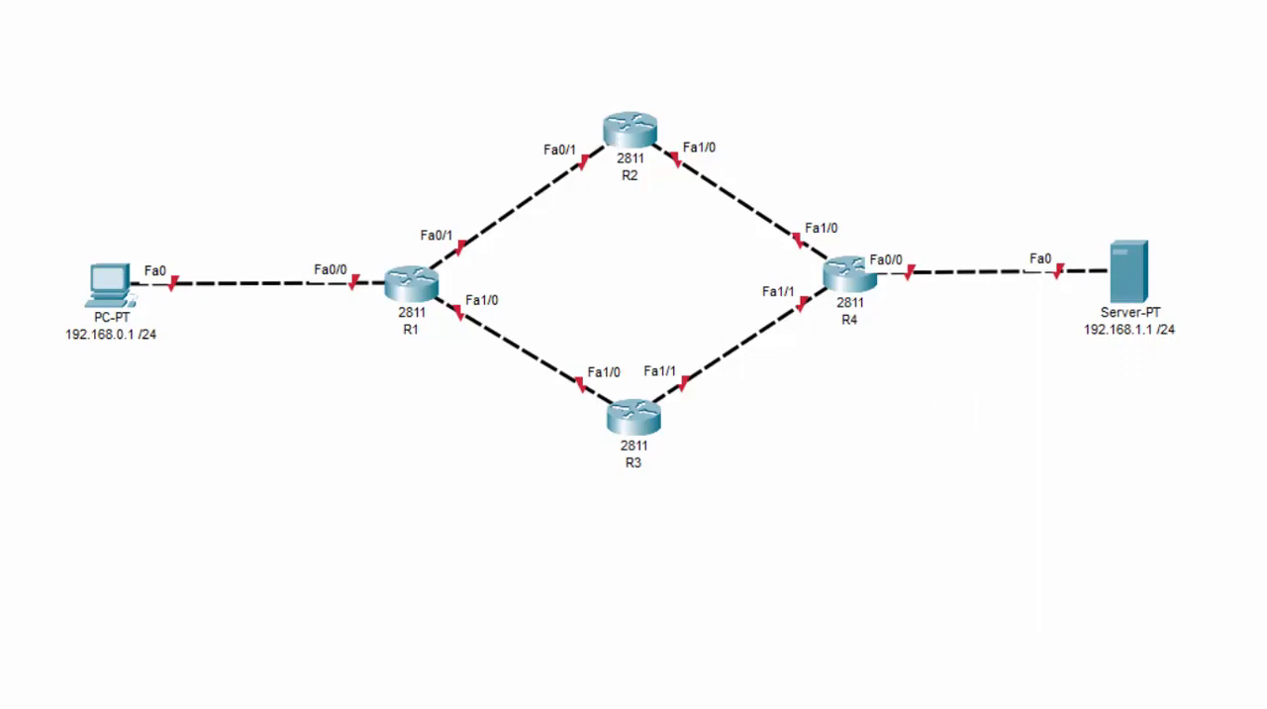
# Label the PC–R1 link with the network 192.168.0.0 /24 and the R4–server link with 192.168.1.0 /24
pyautogui.moveTo(398, 655); pyautogui.dragTo(258, 260)
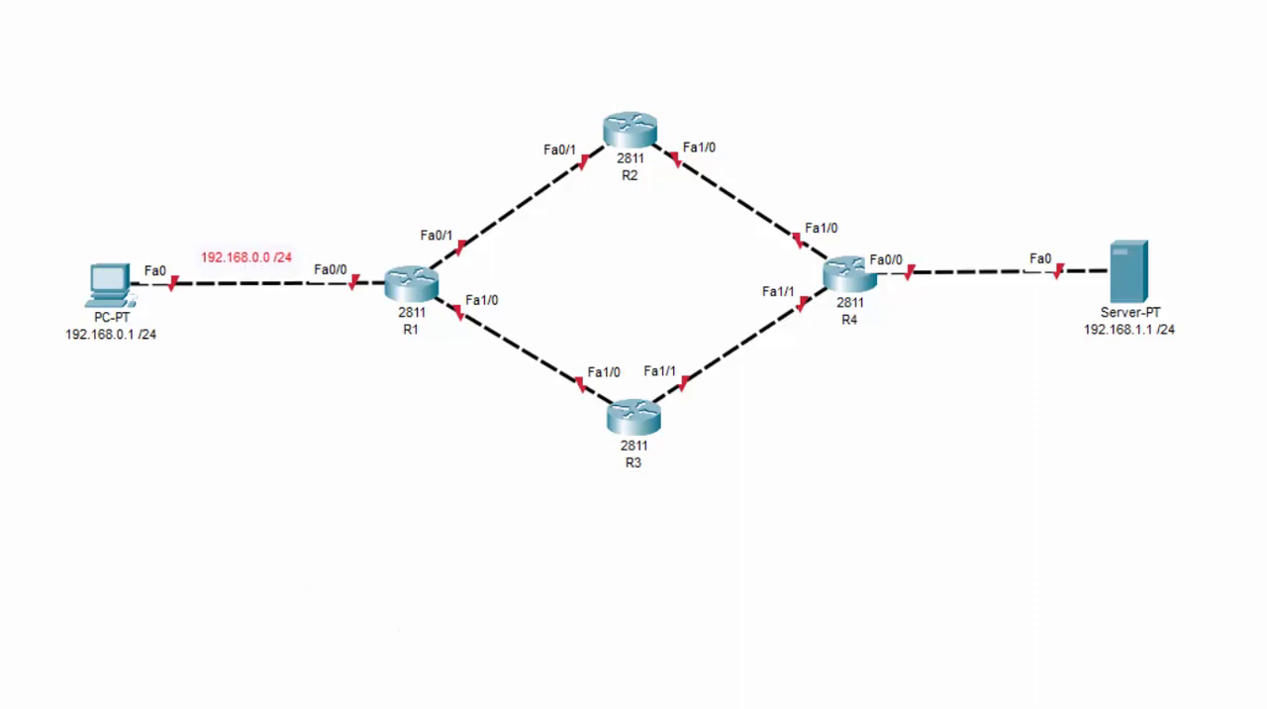
pyautogui.moveTo(594, 683); pyautogui.dragTo(976, 244)
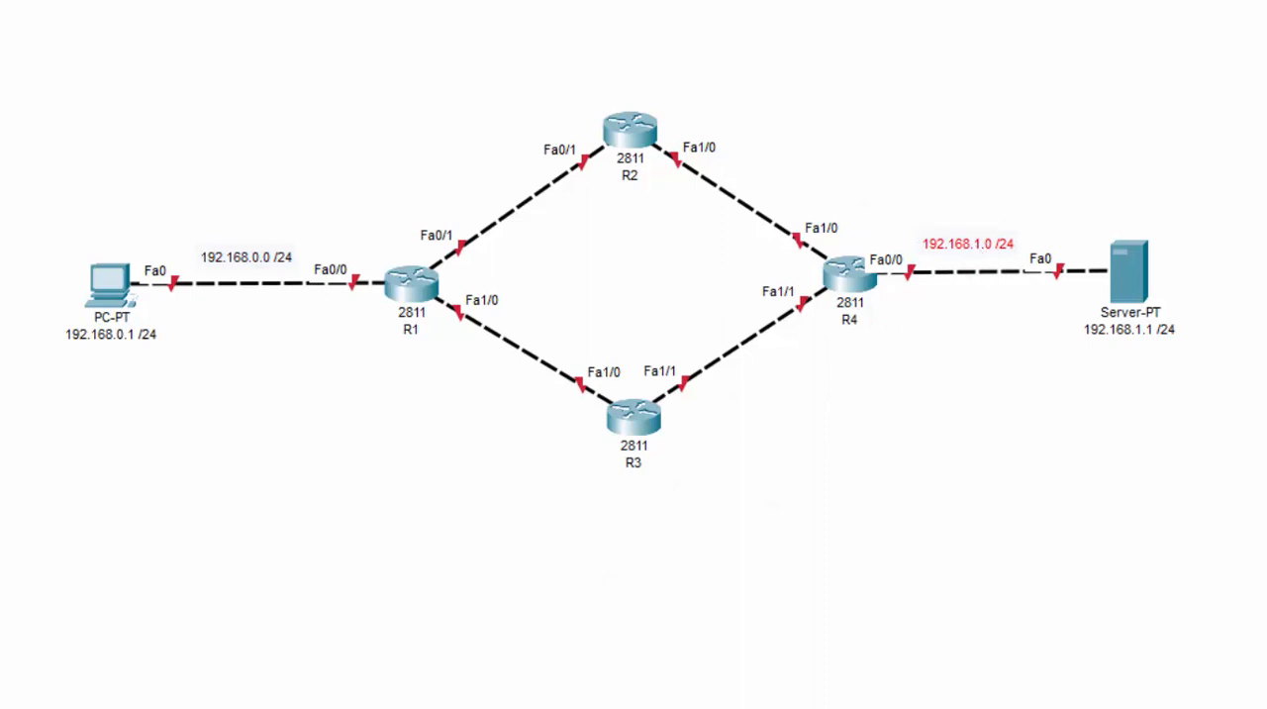
# Label the R1–R2 link 10.0.0.0 /30, R1–R3 20.0.0.0 /30, R2–R4 30.0.0.0 /30 and R3–R4 40.0.0.0 /30
pyautogui.moveTo(129, 699); pyautogui.dragTo(509, 213)
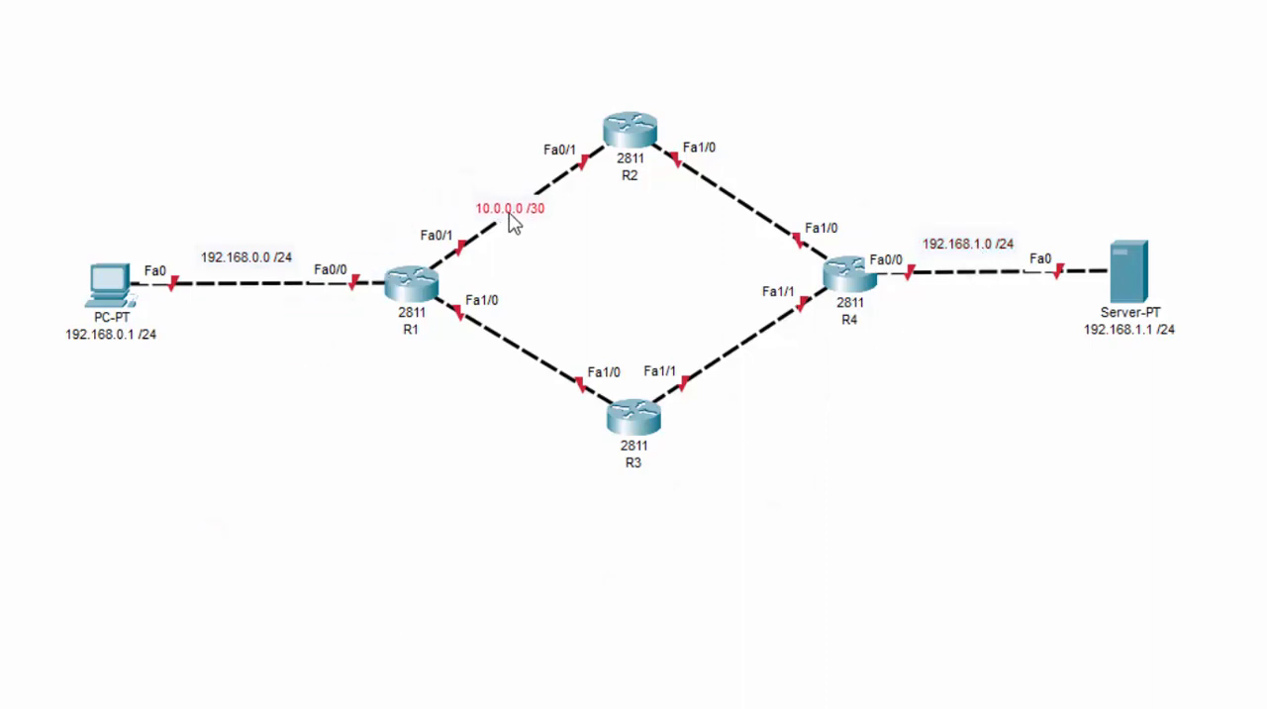
pyautogui.moveTo(203, 701); pyautogui.dragTo(513, 354)
pyautogui.moveTo(704, 349); pyautogui.dragTo(755, 199)
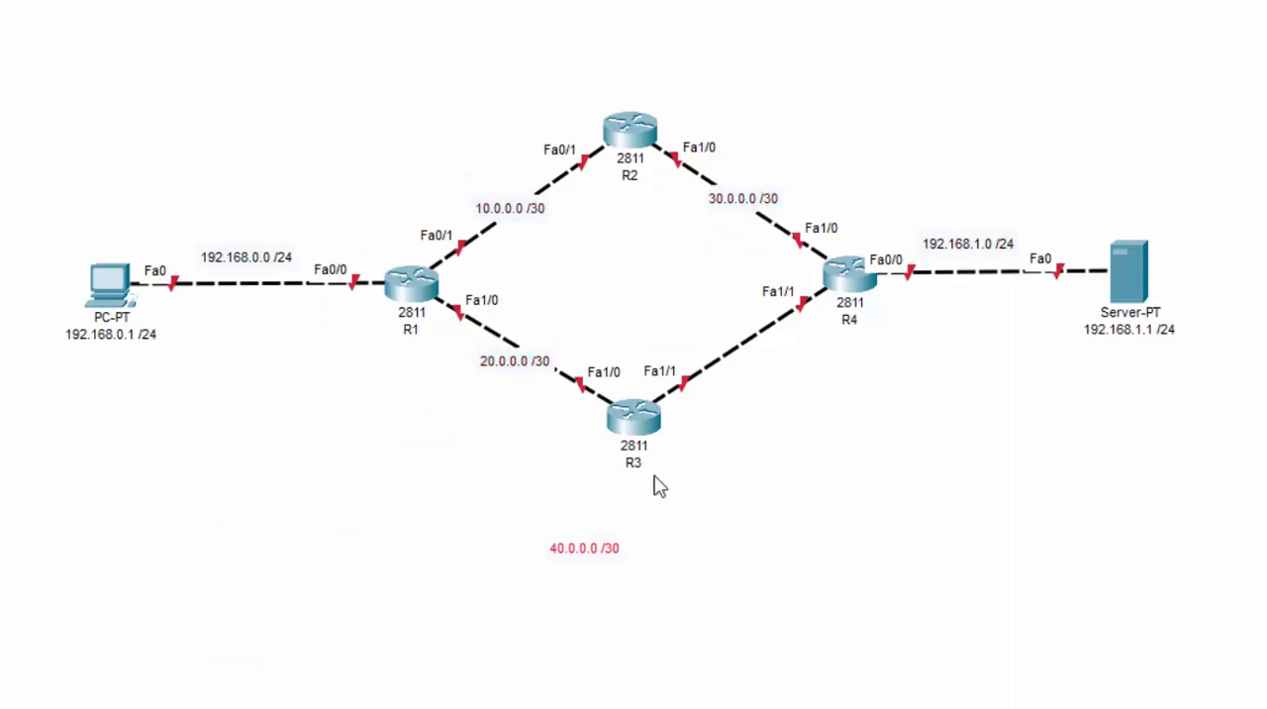
pyautogui.moveTo(584, 549); pyautogui.dragTo(737, 354)
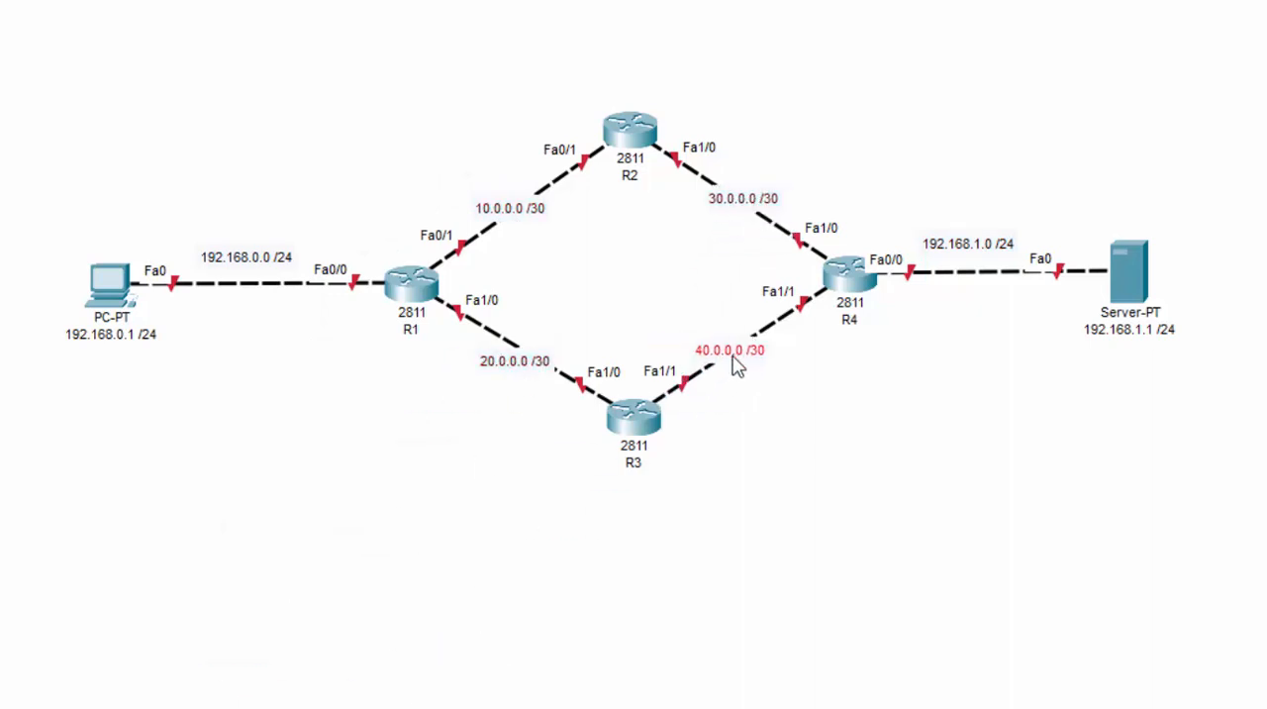
pyautogui.click(769, 378)
# Place host labels beside the inter-router interfaces: .1 at both R1 and R4 ends, .2 at both R2 and R3 ends
pyautogui.moveTo(207, 493); pyautogui.dragTo(437, 211)
pyautogui.moveTo(204, 533); pyautogui.dragTo(445, 351)
pyautogui.moveTo(303, 382); pyautogui.dragTo(564, 119)
pyautogui.hotkey('ctrl', 'v')
pyautogui.moveTo(433, 397); pyautogui.dragTo(693, 115)
pyautogui.moveTo(117, 706); pyautogui.dragTo(568, 430)
pyautogui.moveTo(119, 705); pyautogui.dragTo(695, 430)
pyautogui.moveTo(118, 705); pyautogui.dragTo(832, 203)
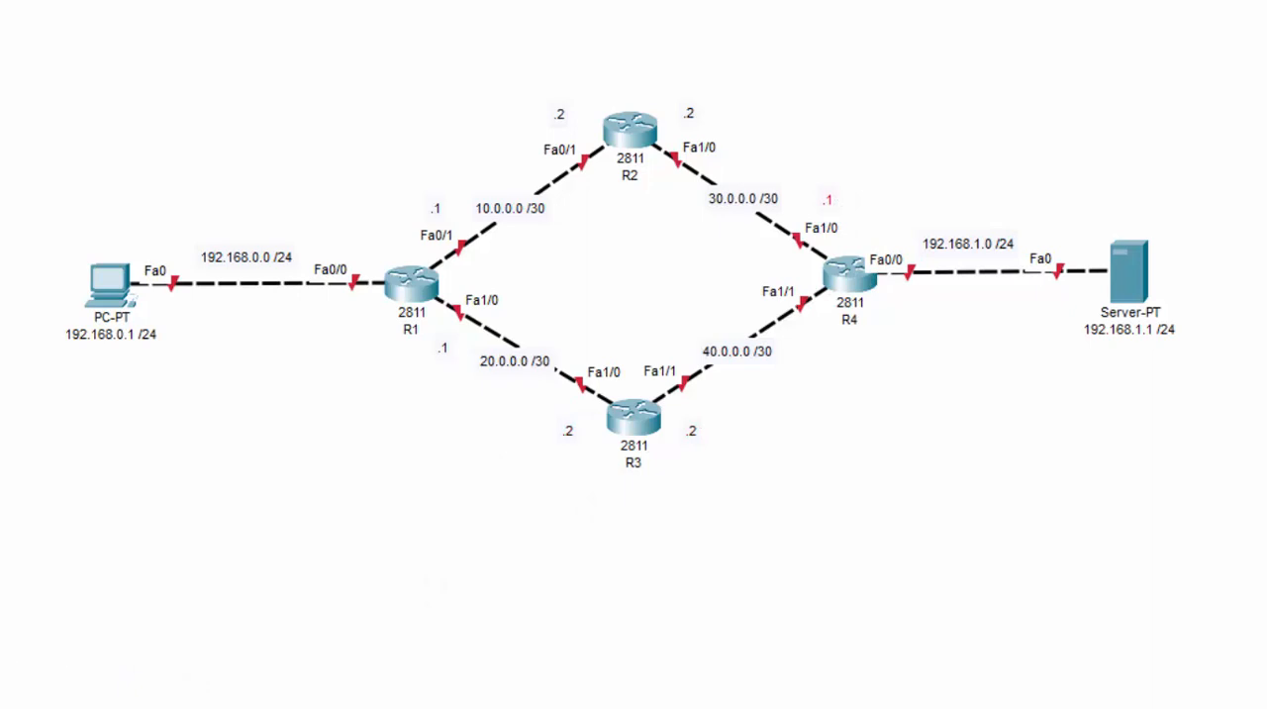
pyautogui.moveTo(119, 705); pyautogui.dragTo(827, 341)
# Open R1's command line clear of the topology and enter global configuration mode with en and conf t
pyautogui.click(413, 289)
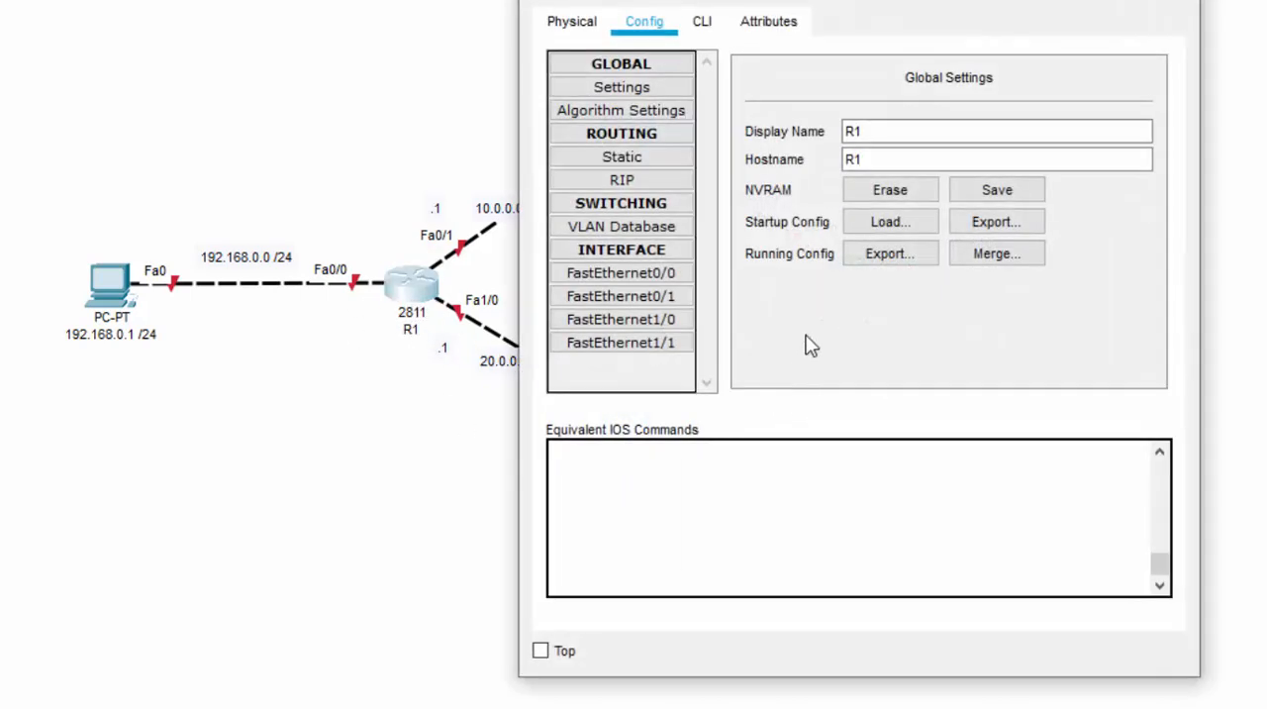
pyautogui.moveTo(738, 2); pyautogui.dragTo(999, 6)
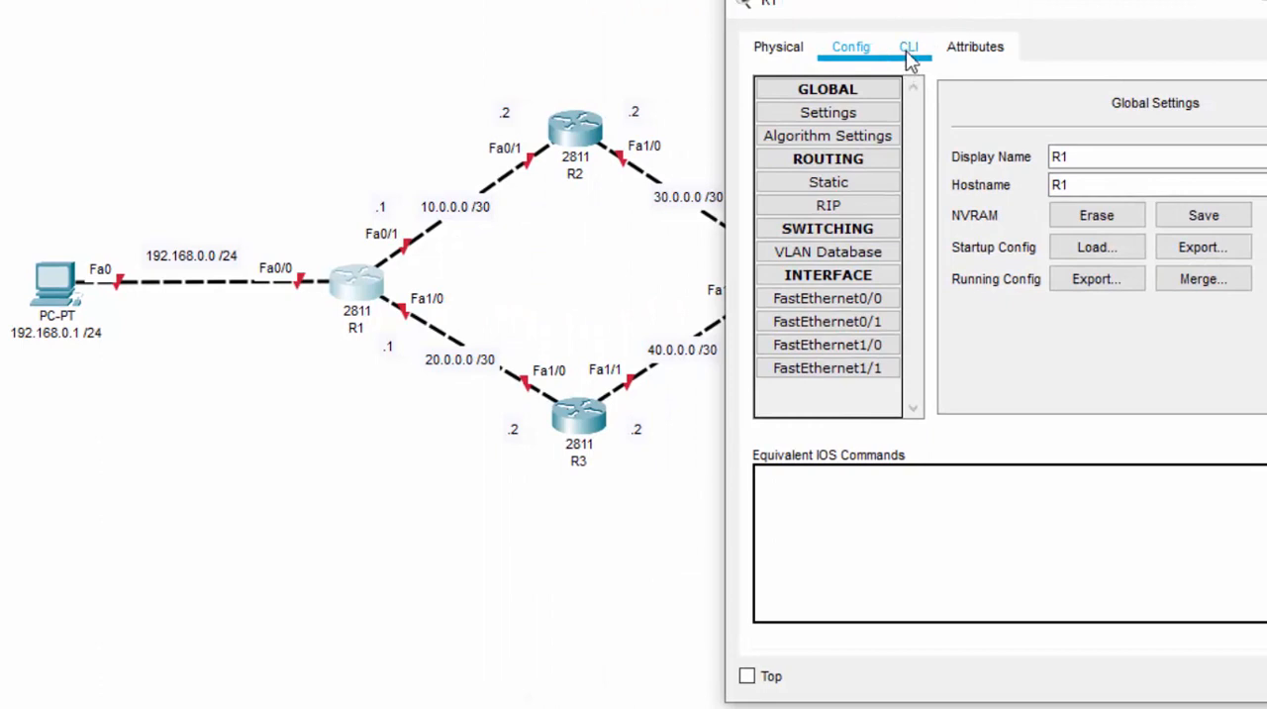
pyautogui.click(908, 49)
pyautogui.press('Return')
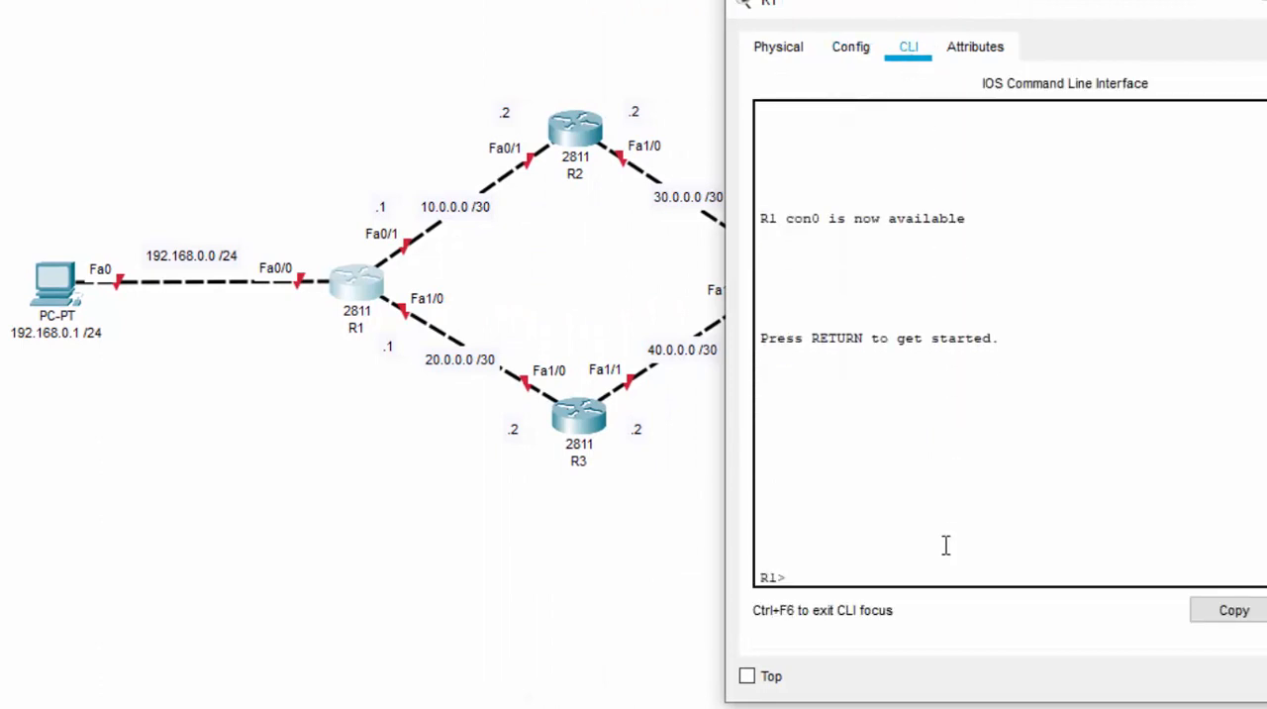
pyautogui.write('en')
pyautogui.press('Return')
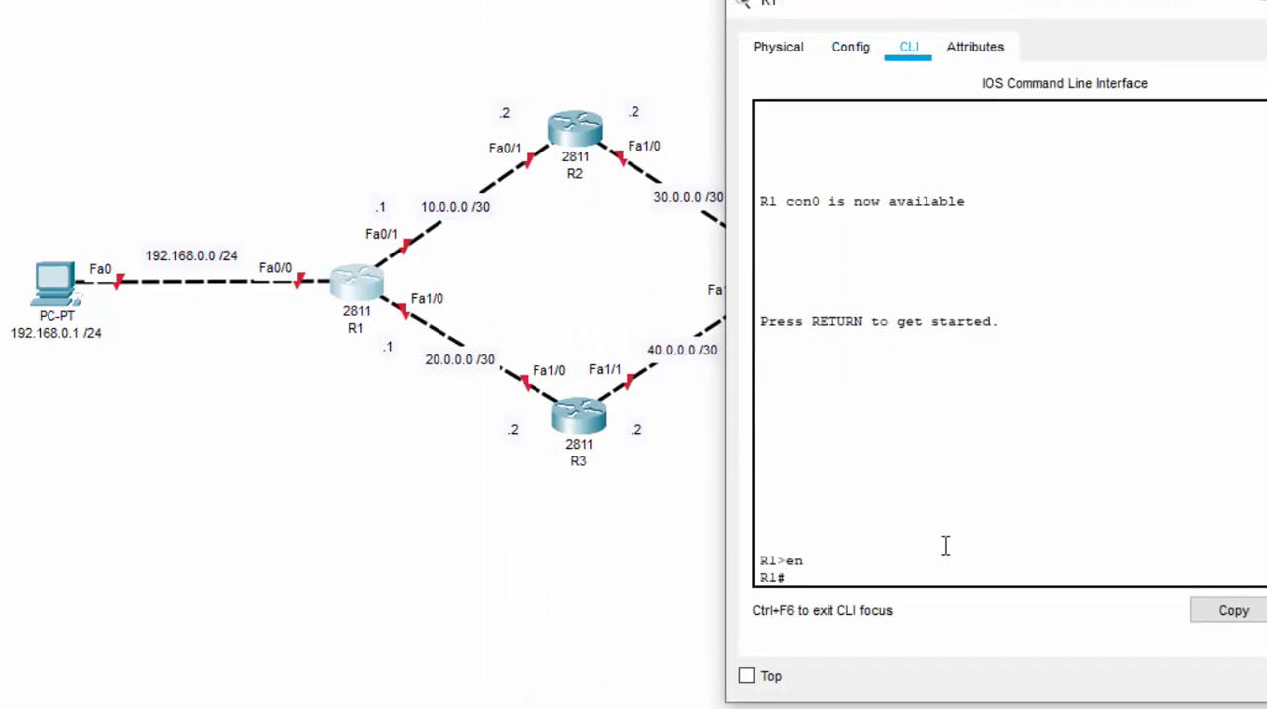
pyautogui.write('conf t')
pyautogui.press('Return')
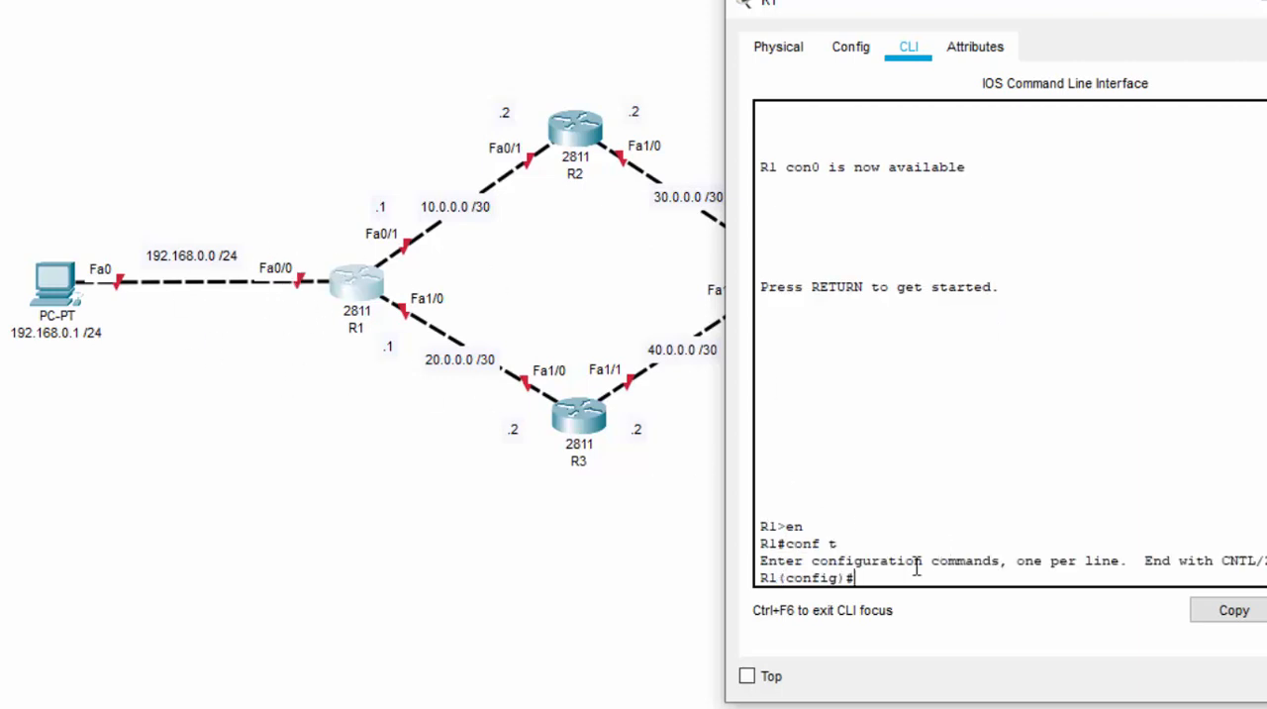
# Enter interface configuration for R1's FastEthernet0/0 and enable it with no shut
pyautogui.write('int fa0/0')
pyautogui.press('Return')
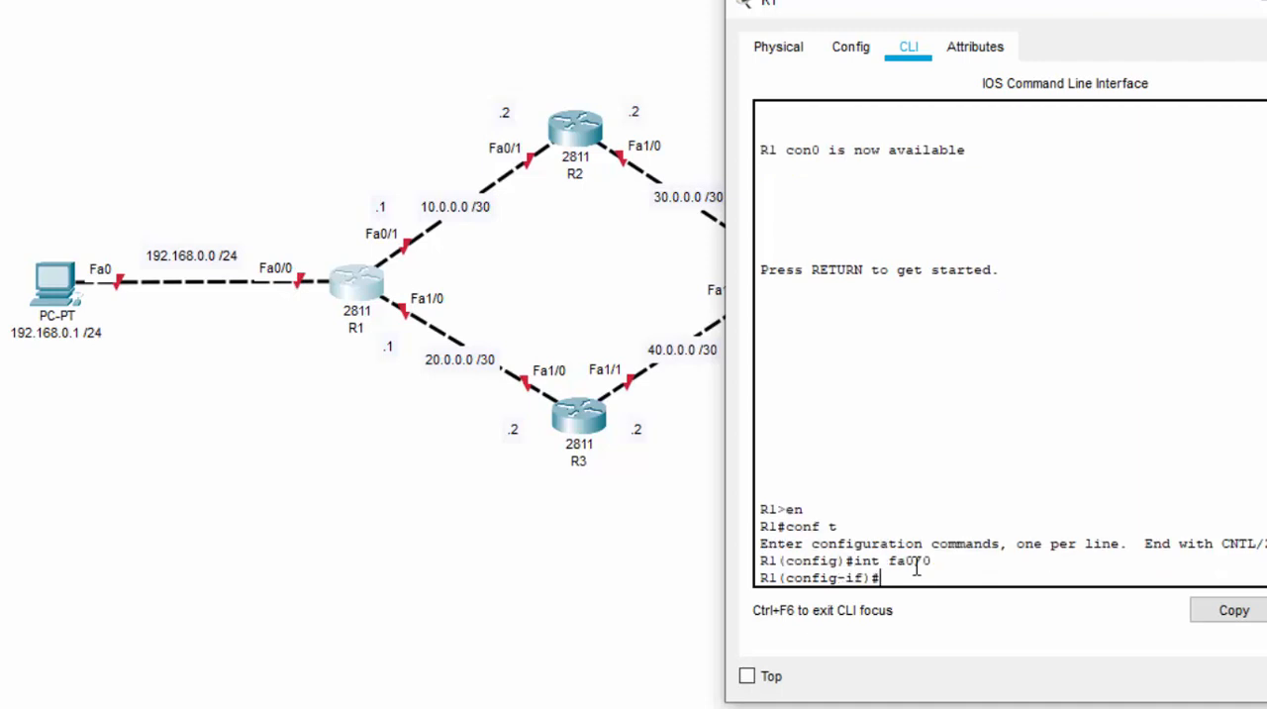
pyautogui.write('no shut')
pyautogui.press('Return')
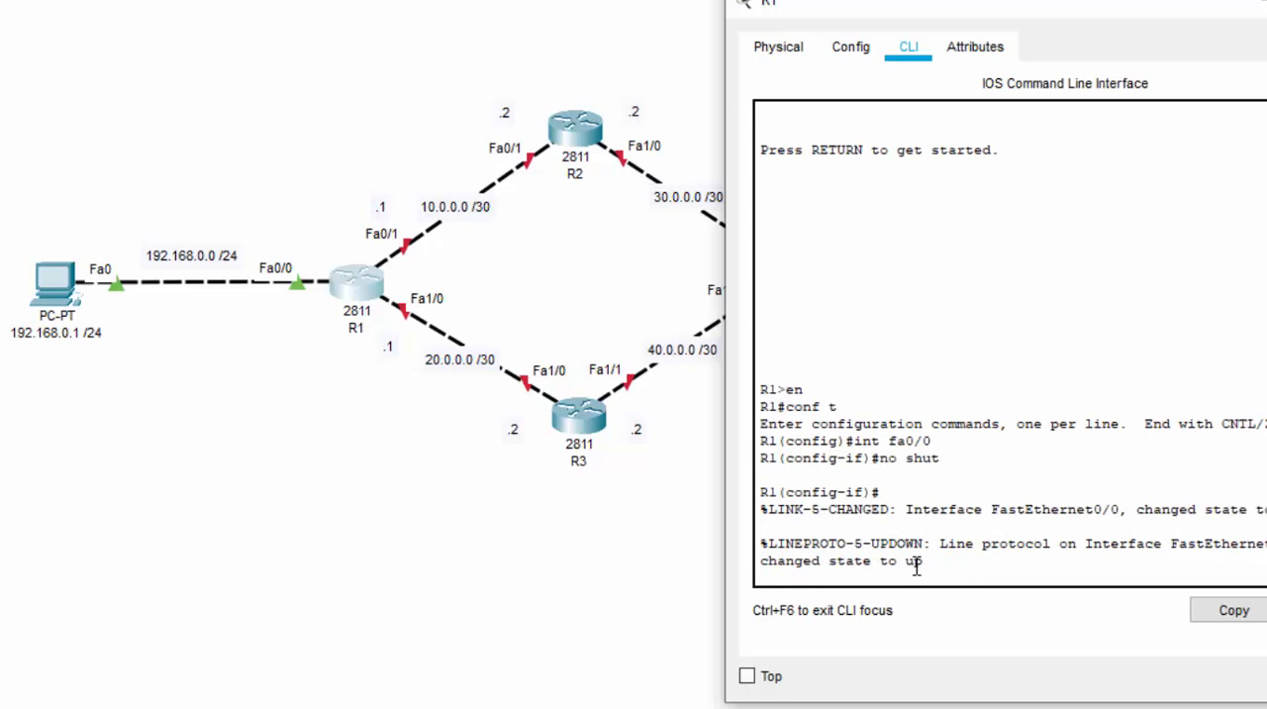
pyautogui.press('Return')
# Assign R1's FastEthernet0/0 the IP address 192.168.0.254 with subnet mask 255.255.255.0
pyautogui.write('ip add')
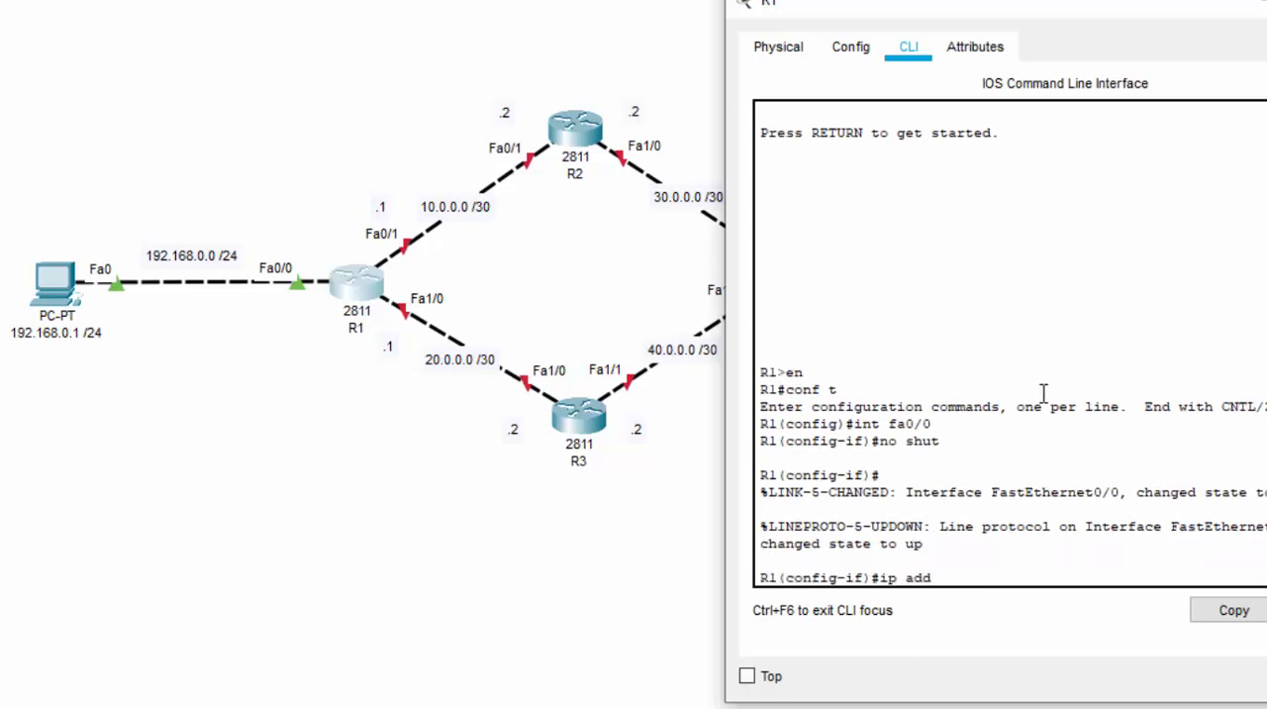
pyautogui.write(' 192.168.0.254 255')
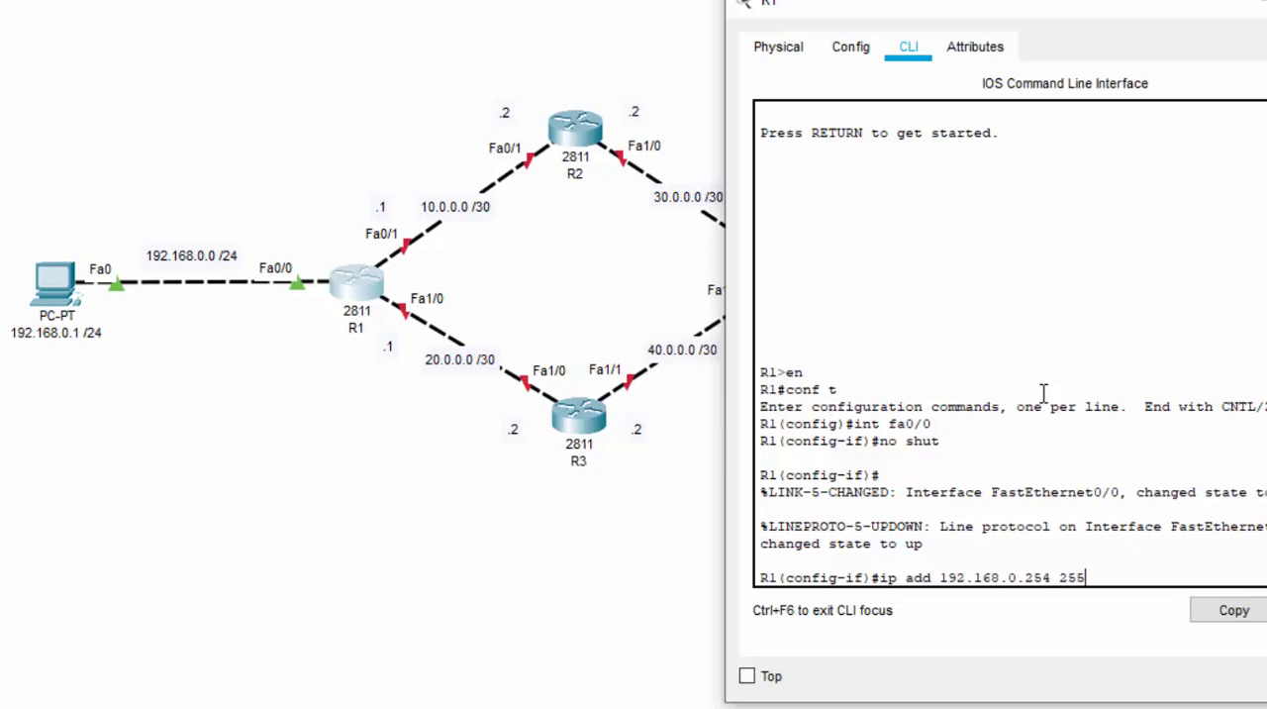
pyautogui.write('.255.255.0')
pyautogui.press('Return')
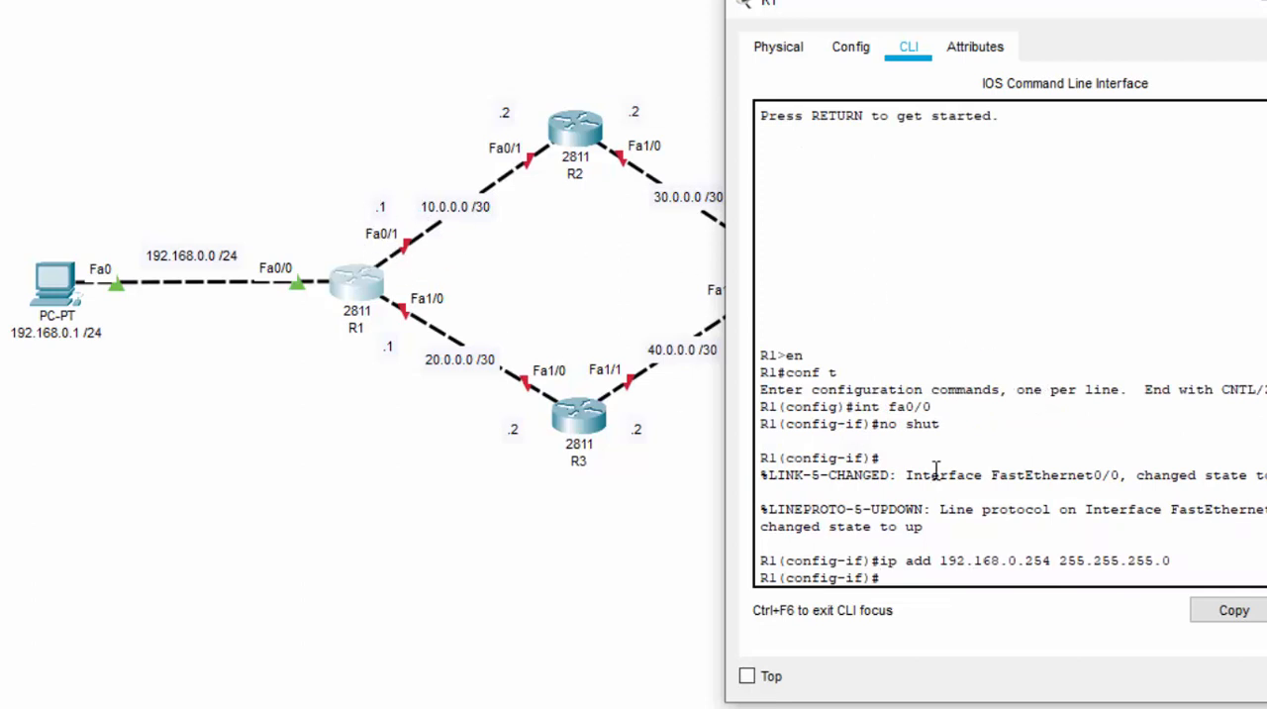
# Switch to R1's FastEthernet0/1 interface and enable it with no shut
pyautogui.write('int fa0/1')
pyautogui.press('Return')
pyautogui.write('no shut')
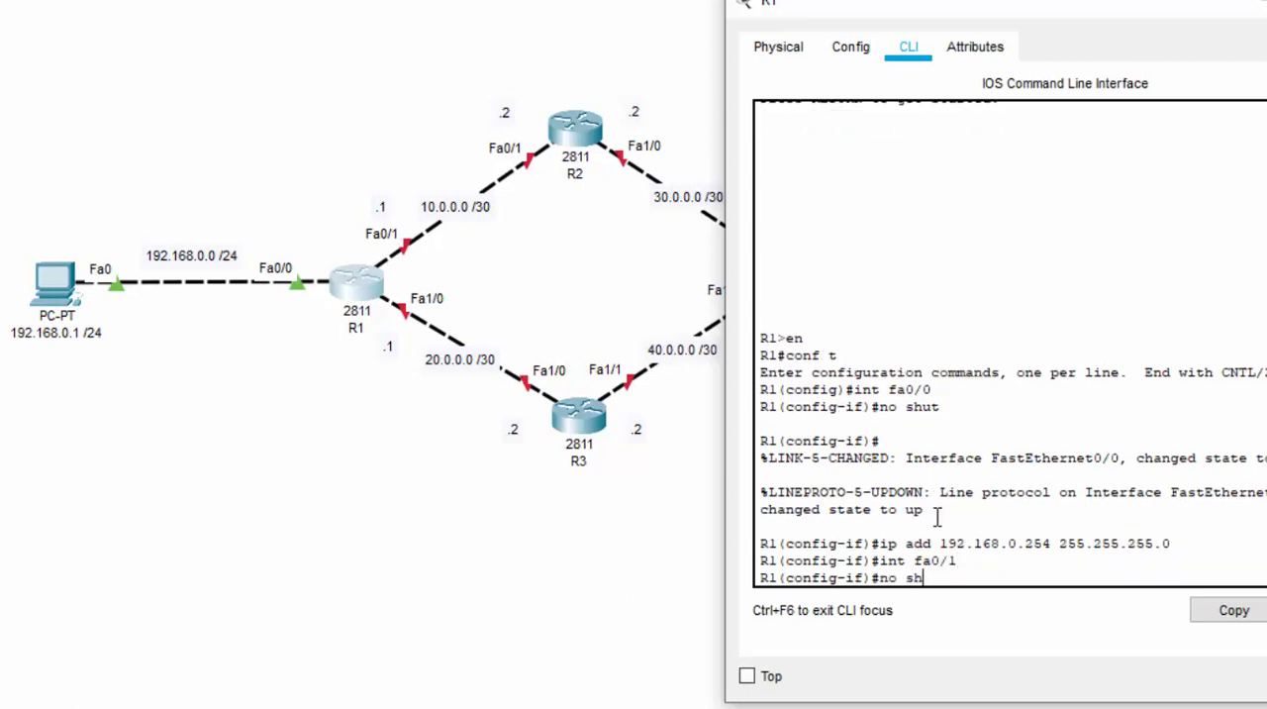
pyautogui.press('Return')
pyautogui.press('Return')
# Assign R1's FastEthernet0/1 the IP address 10.0.0.1 with subnet mask 255.255.255.252
pyautogui.write('ip')
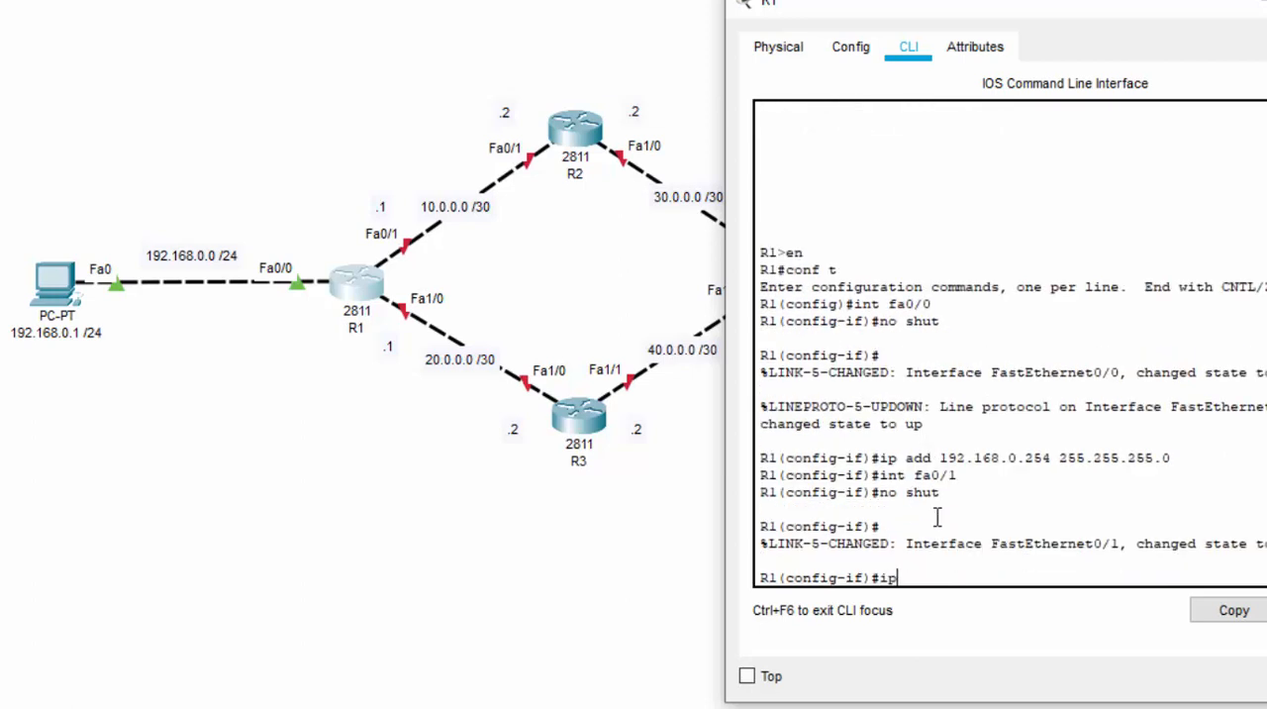
pyautogui.write(' add 10.0.0.1')
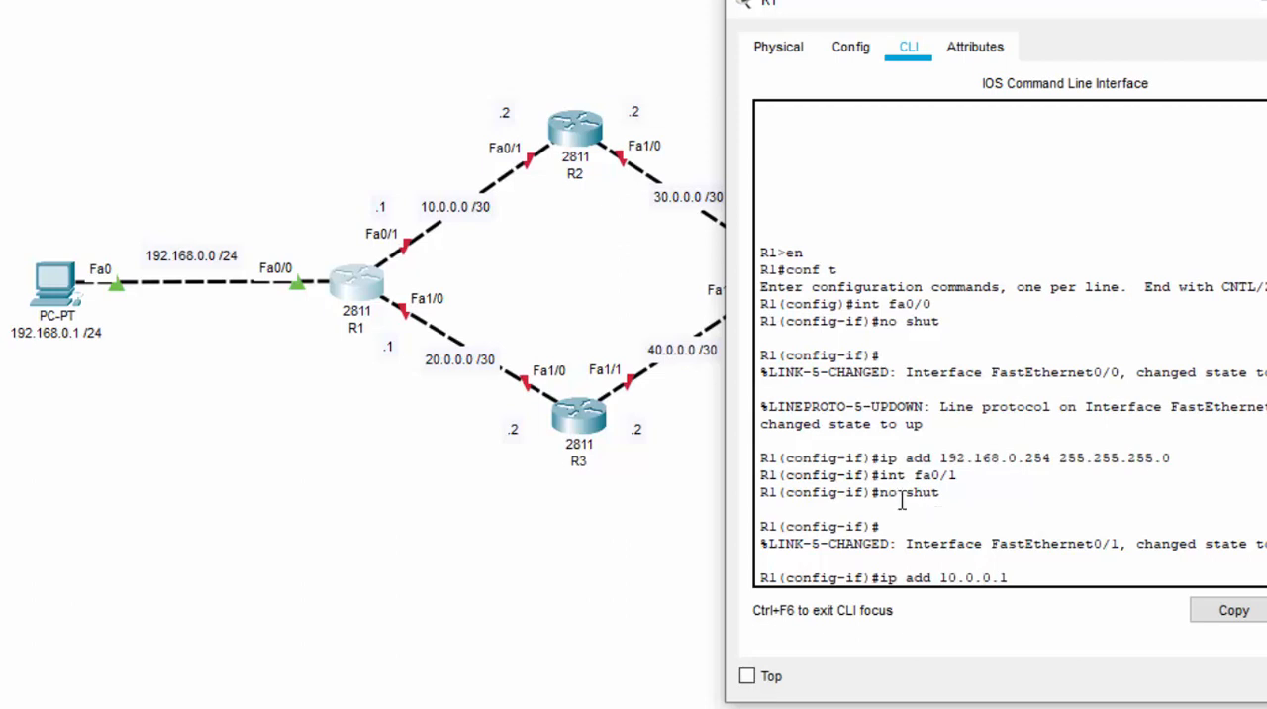
pyautogui.write(' 255.255.25')
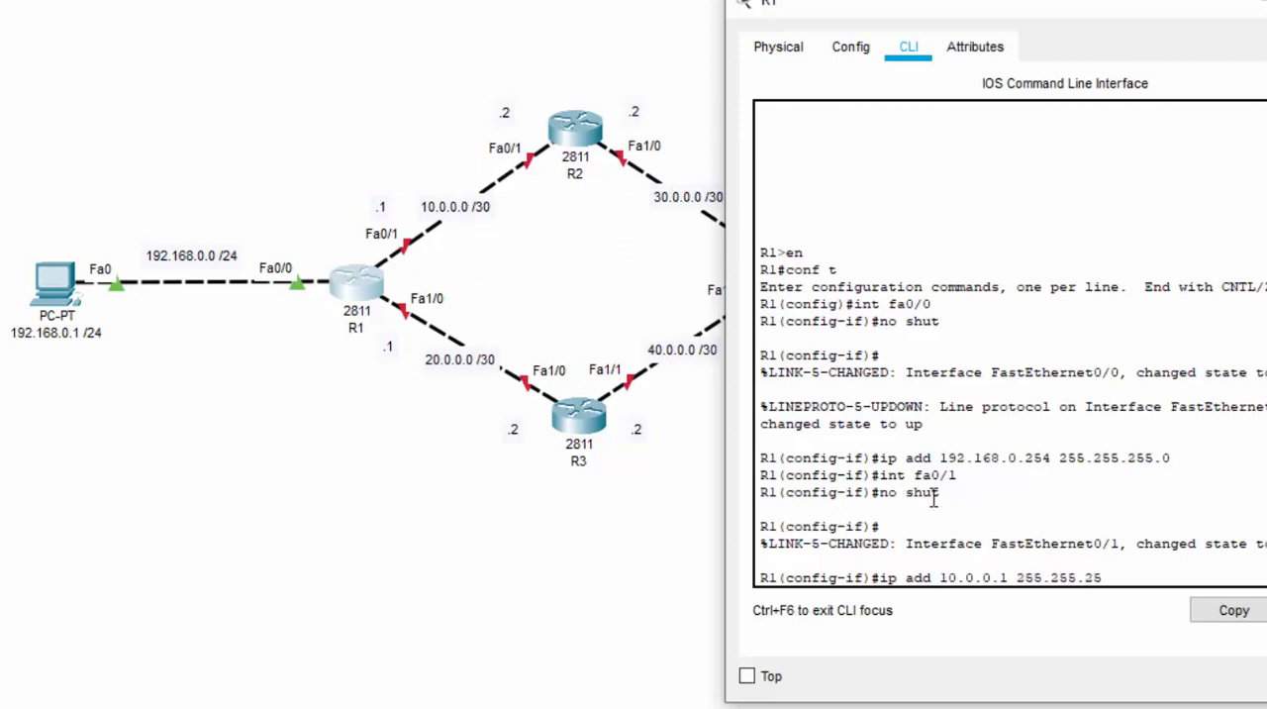
pyautogui.write('5.252')
pyautogui.press('Return')
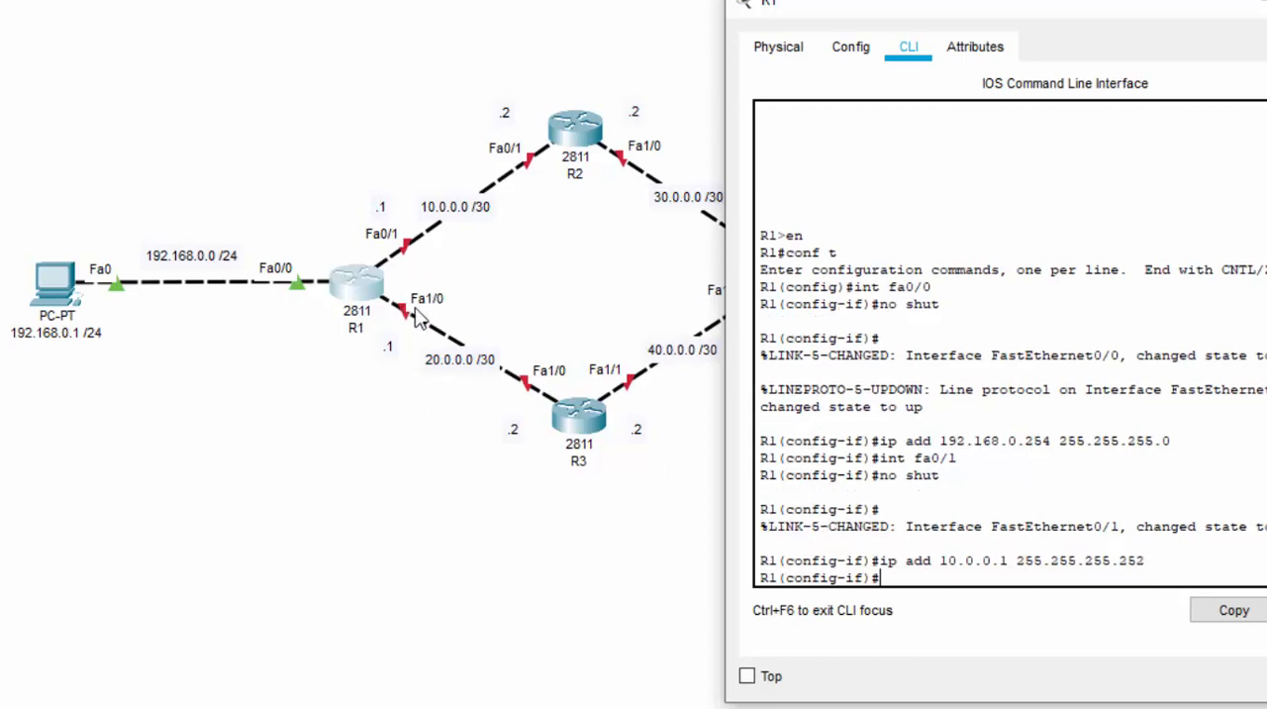
# Switch to R1's FastEthernet1/0 interface and enable it with no shut
pyautogui.write('int fa1/0')
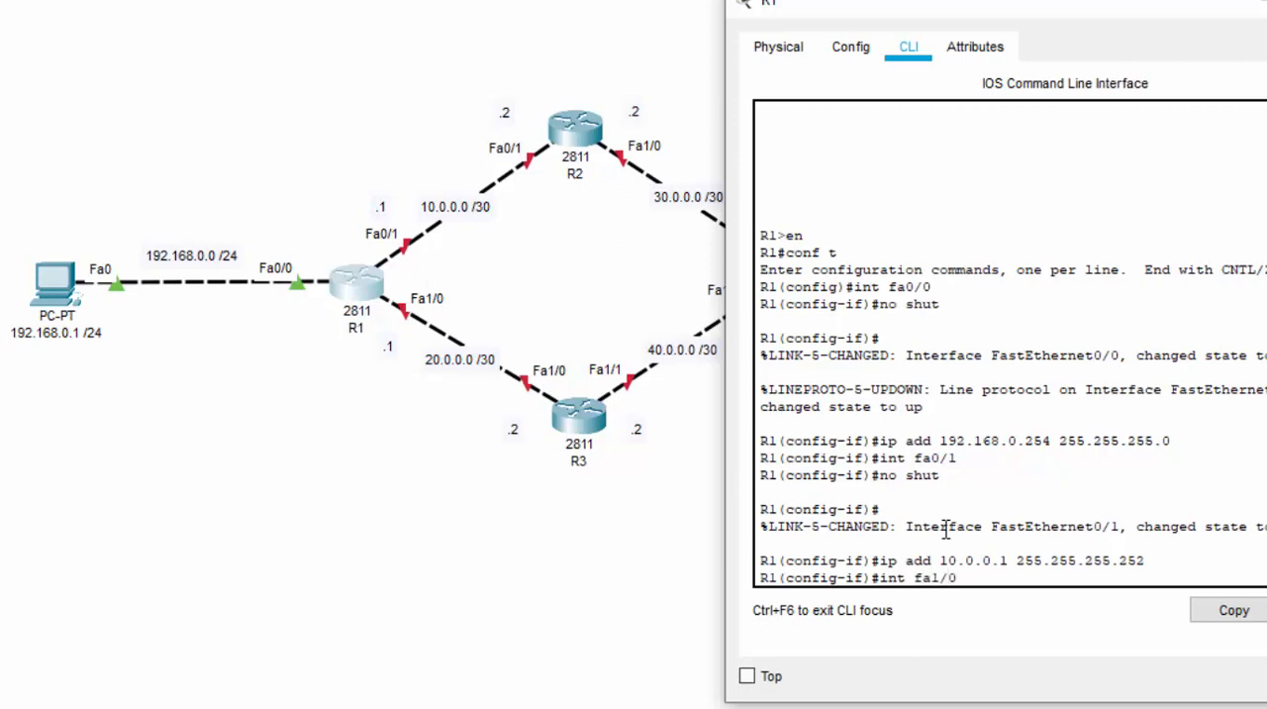
pyautogui.press('Return')
pyautogui.write('no shut')
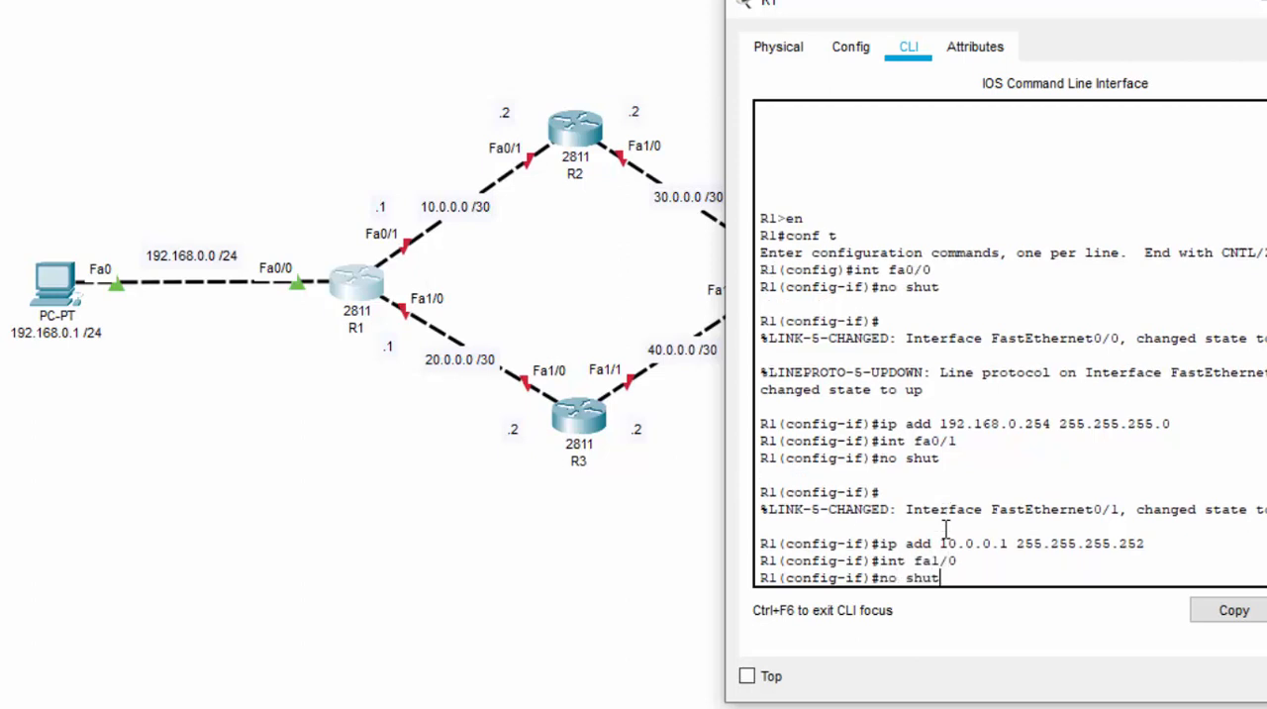
pyautogui.press('Return')
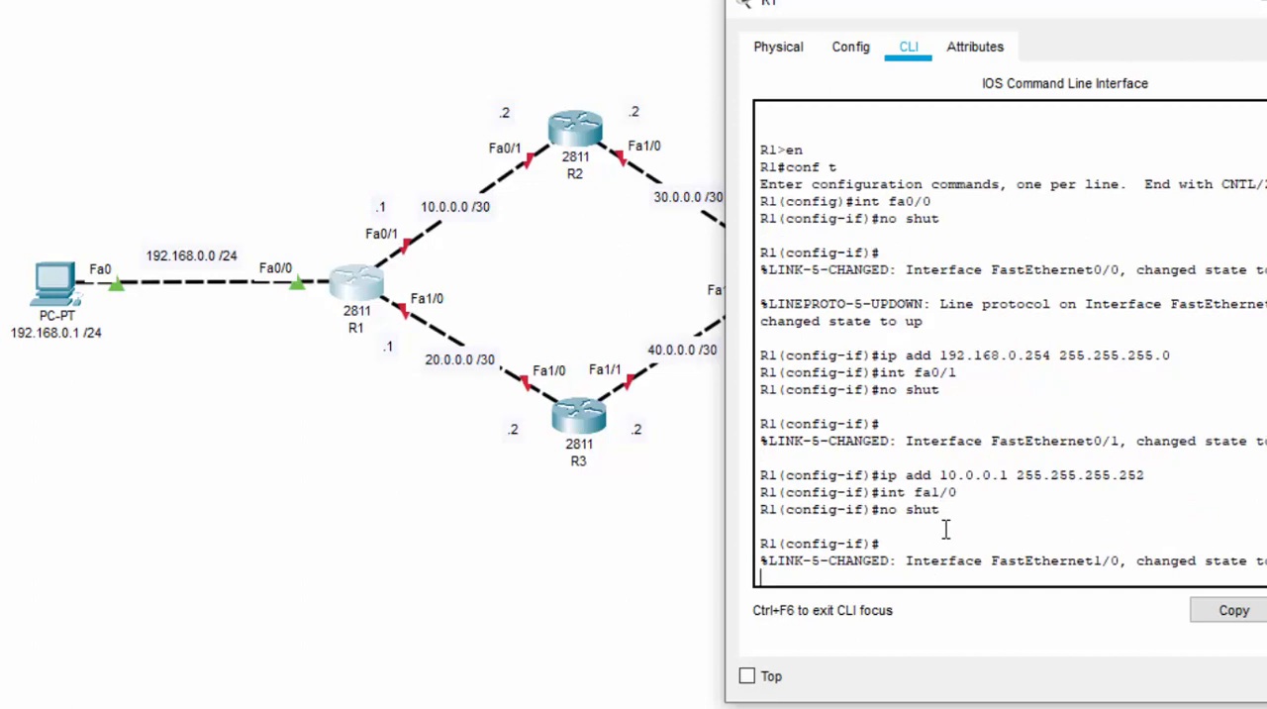
pyautogui.press('Return')
# Assign R1's FastEthernet1/0 the IP address 20.0.0.1 with subnet mask 255.255.255.252 and close R1's configuration window
pyautogui.write('ip add')
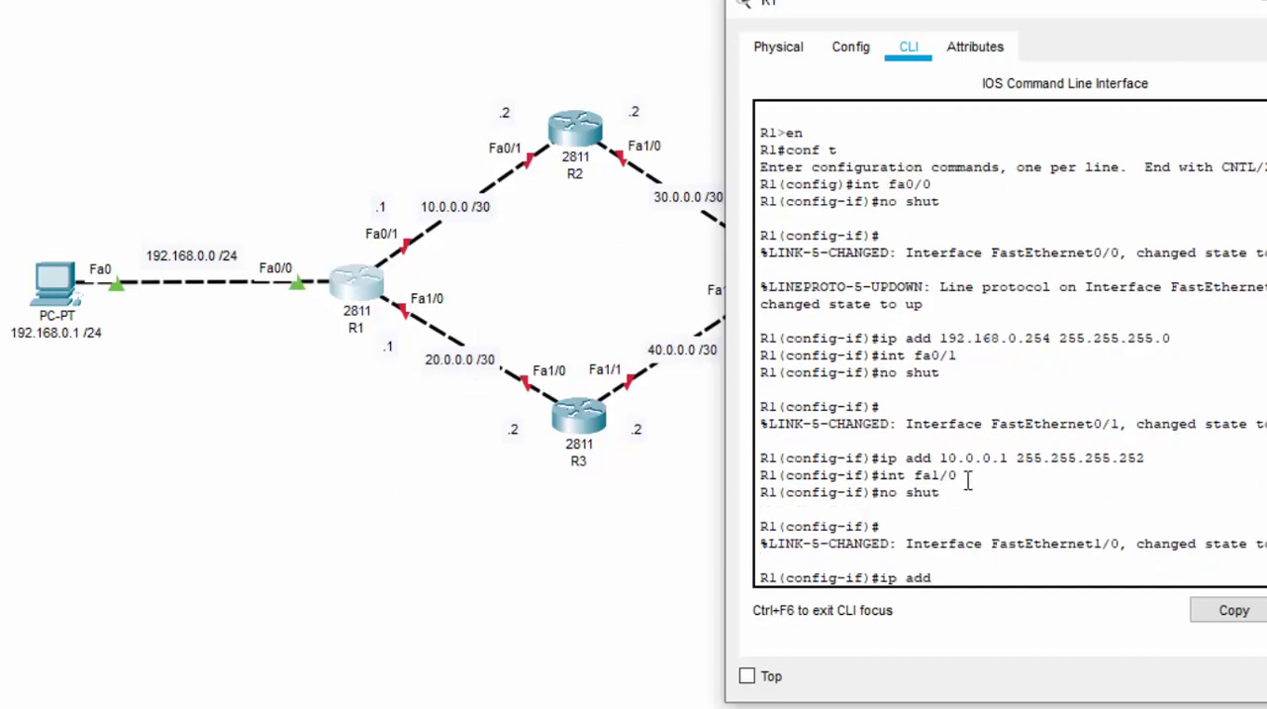
pyautogui.write(' 20.0.0.1 255.255.255.252')
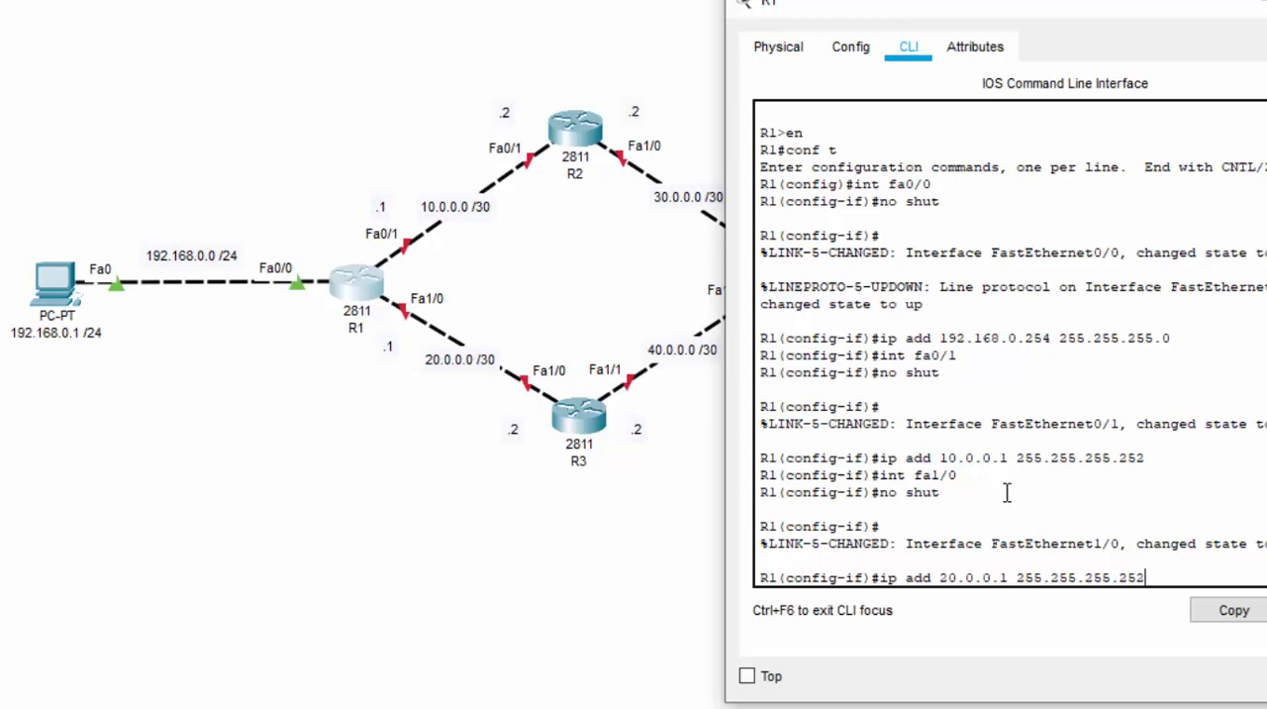
pyautogui.press('Return')
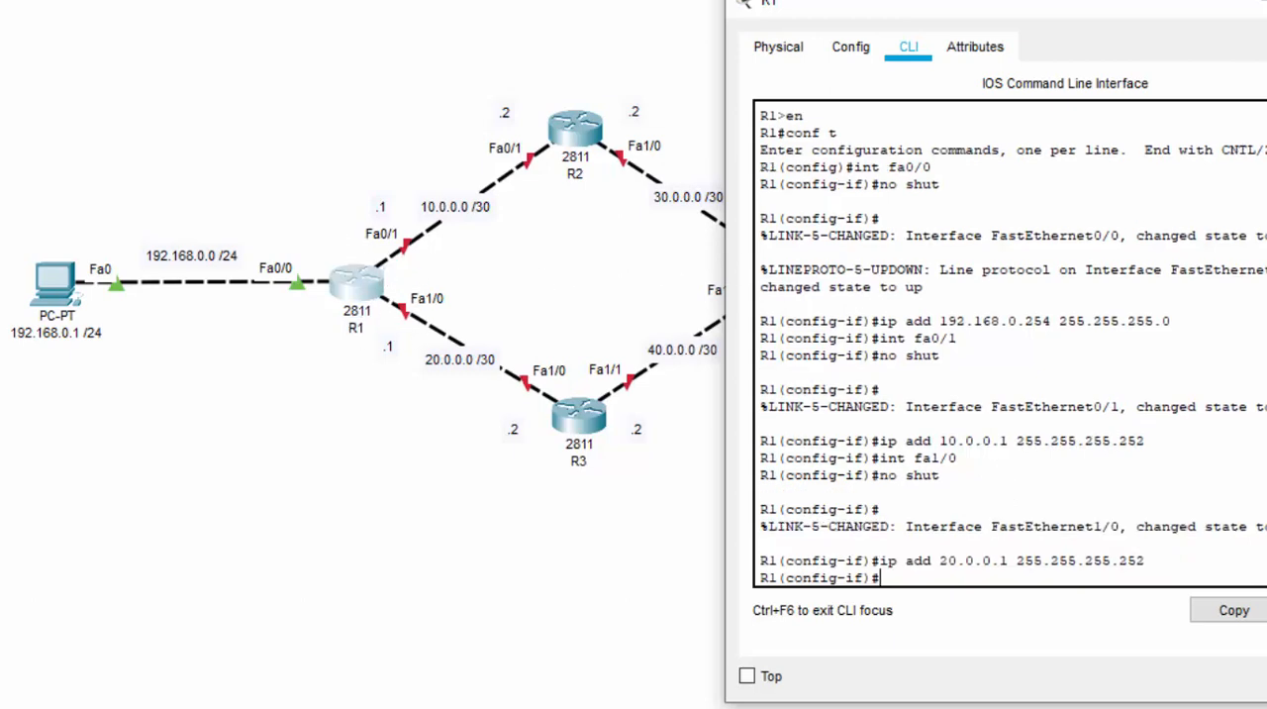
pyautogui.click(1266, 2)
# Open R2's command line clear of the topology and enter global configuration mode with en and conf t
pyautogui.click(571, 128)
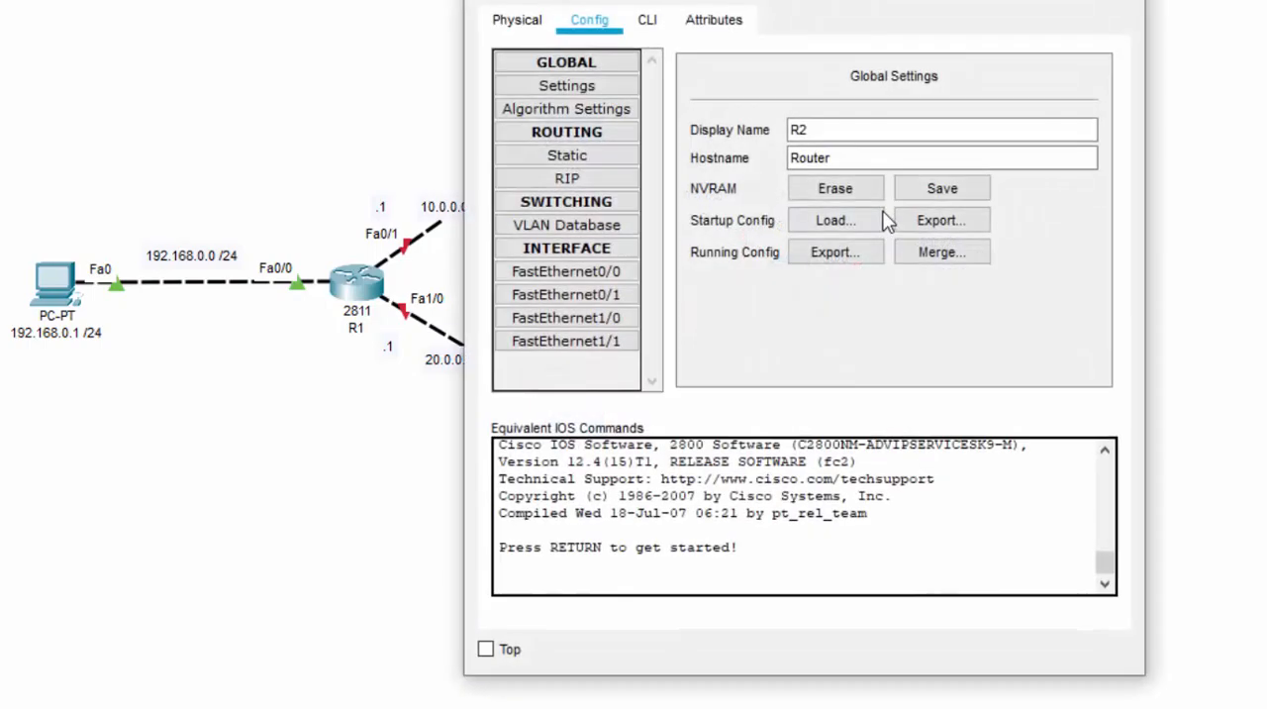
pyautogui.moveTo(709, 2); pyautogui.dragTo(990, 0)
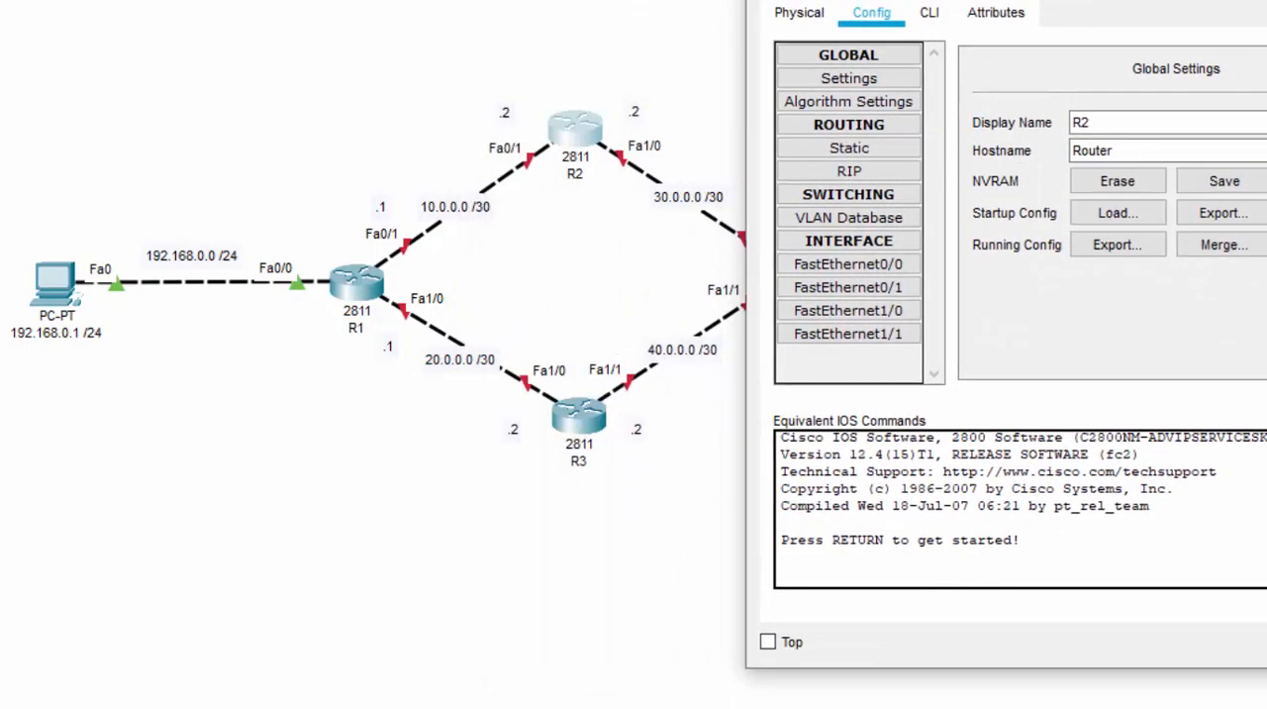
pyautogui.click(928, 12)
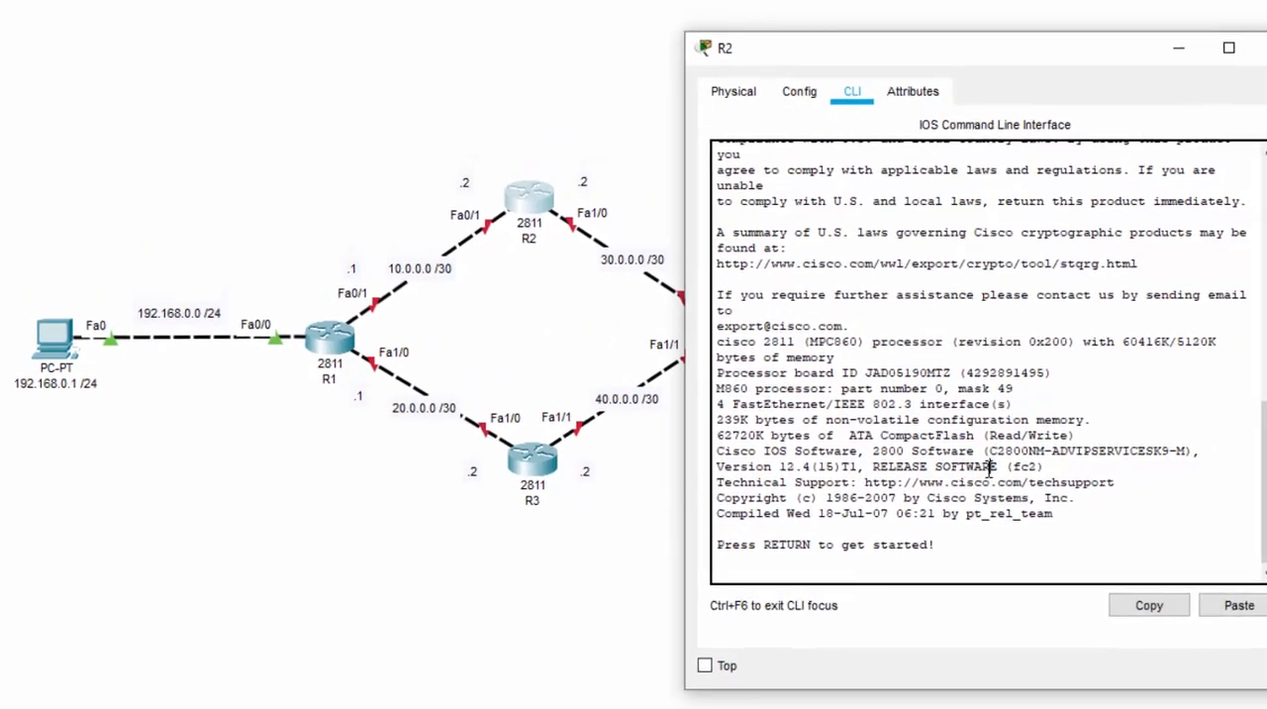
pyautogui.press('Return')
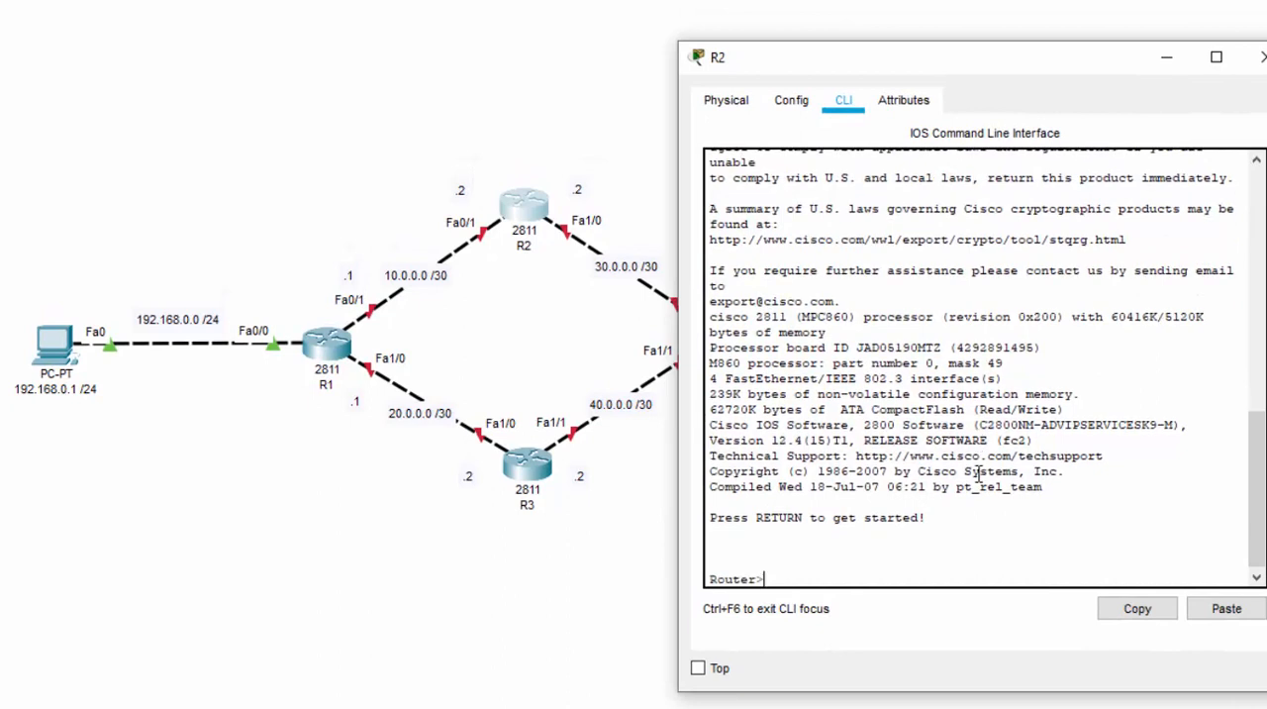
pyautogui.write('en')
pyautogui.press('Return')
pyautogui.write('conf')
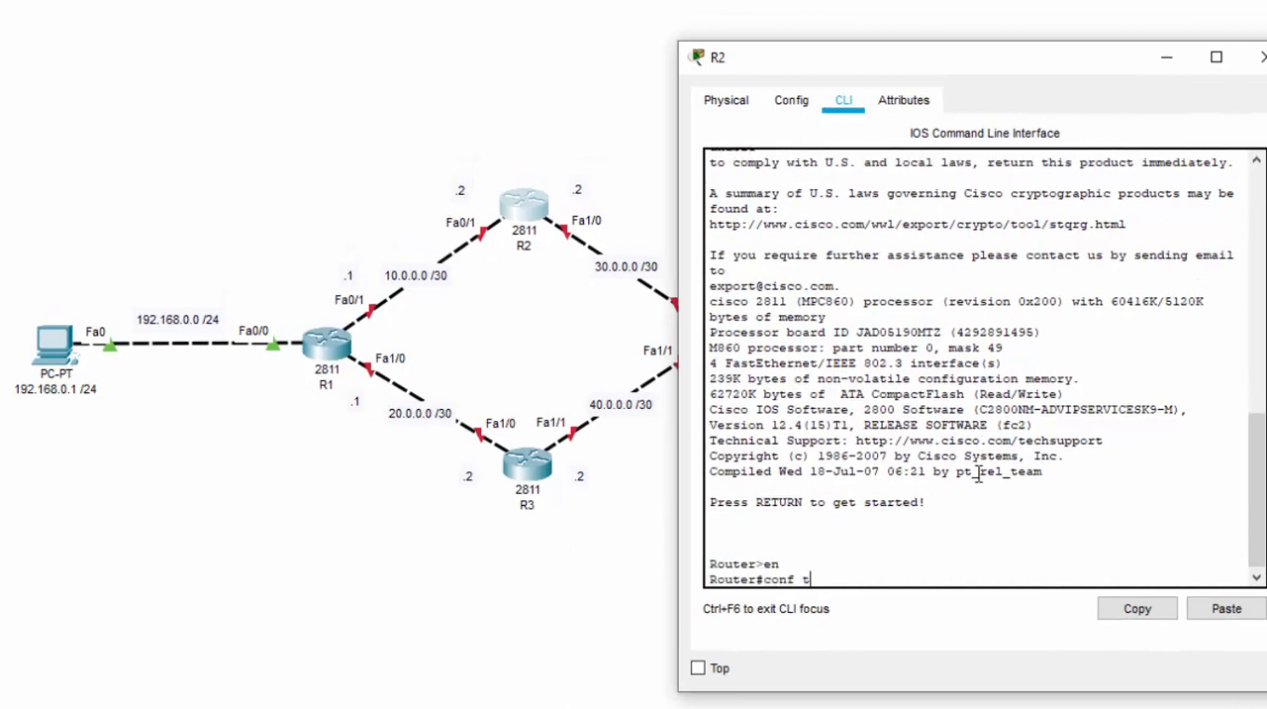
pyautogui.write(' t')
pyautogui.press('Return')
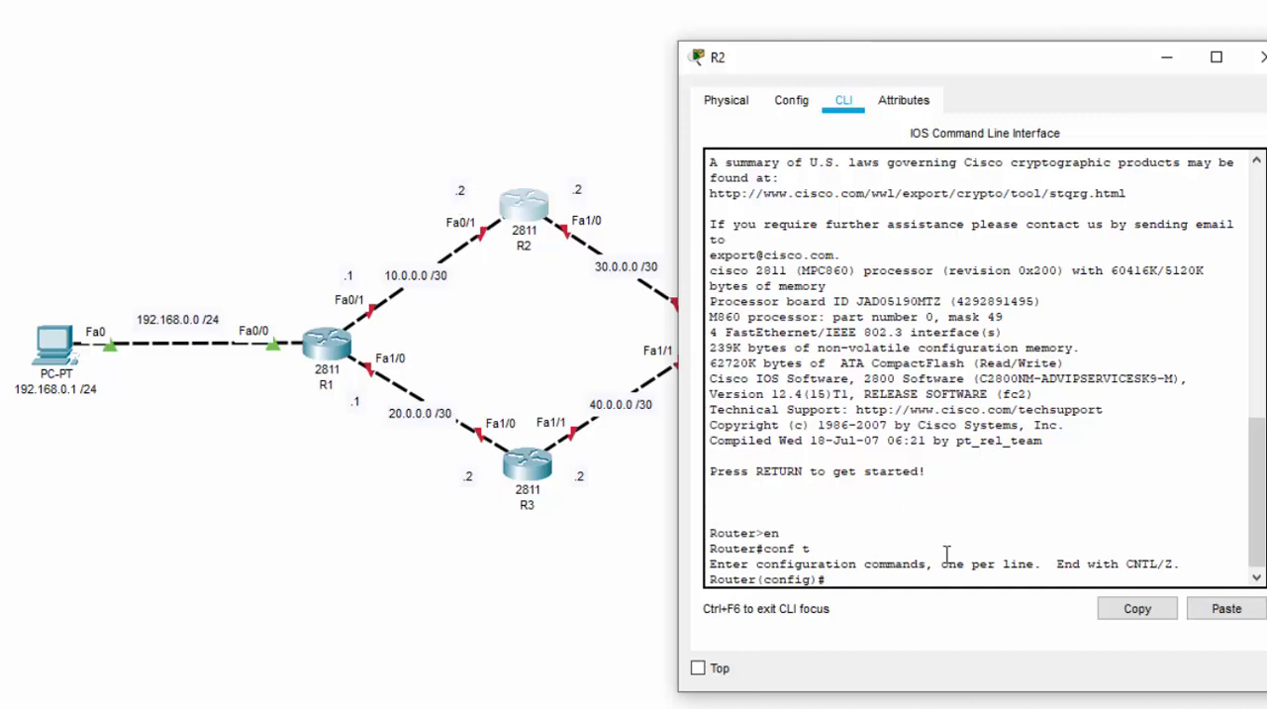
# Enter interface configuration for R2's FastEthernet0/1 and enable it with NO SHUT
pyautogui.write('INT FA')
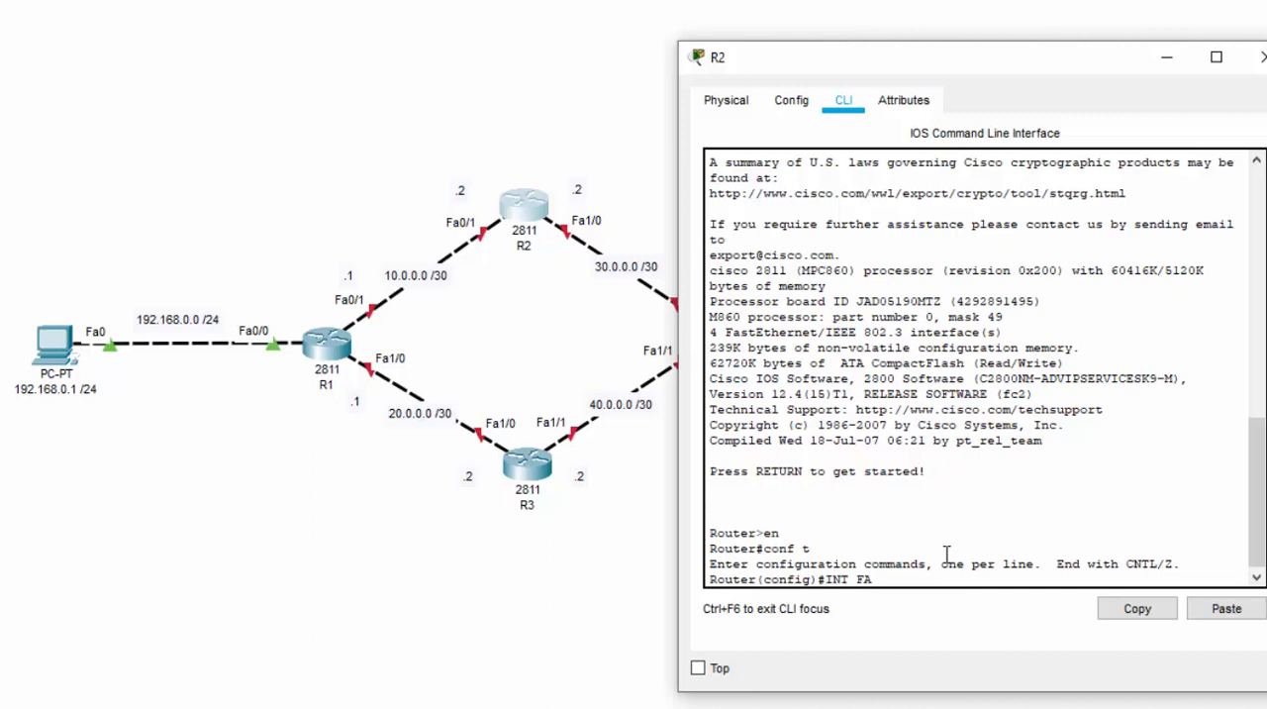
pyautogui.write('0/.')
pyautogui.press('BackSpace')
pyautogui.write('1')
pyautogui.press('Return')
pyautogui.write('NO ')
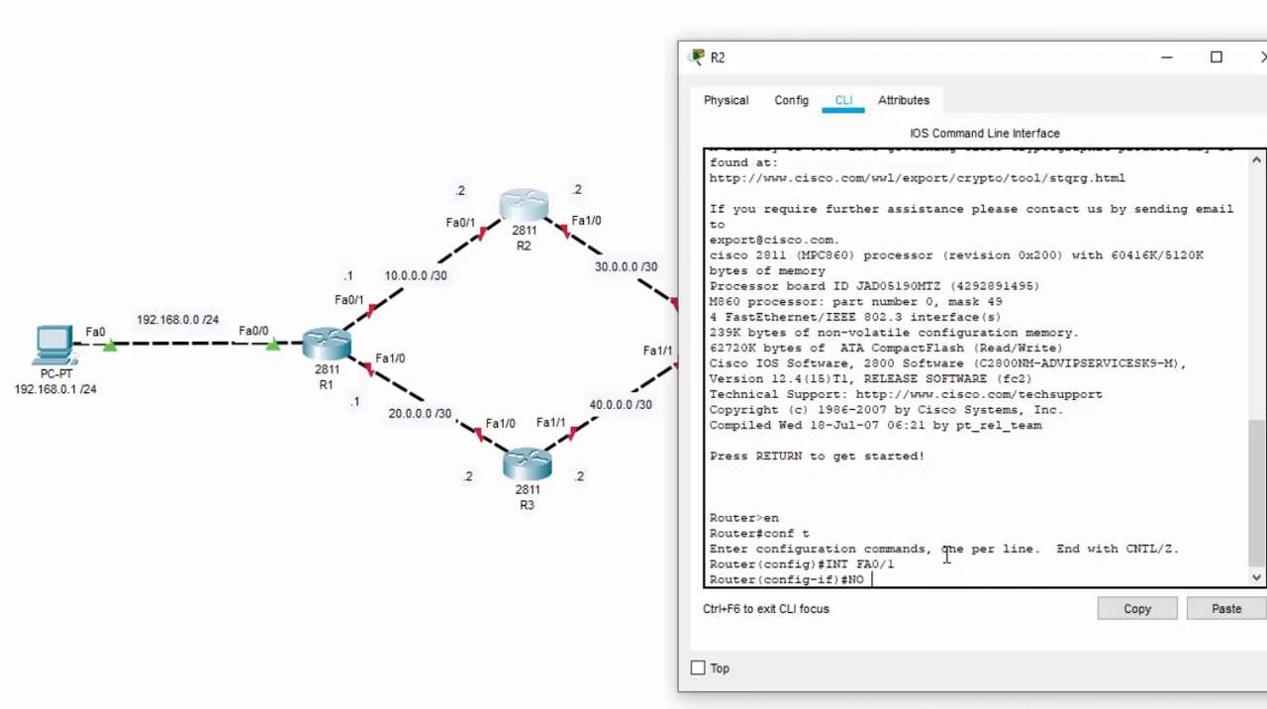
pyautogui.write('SHUT')
pyautogui.press('Return')
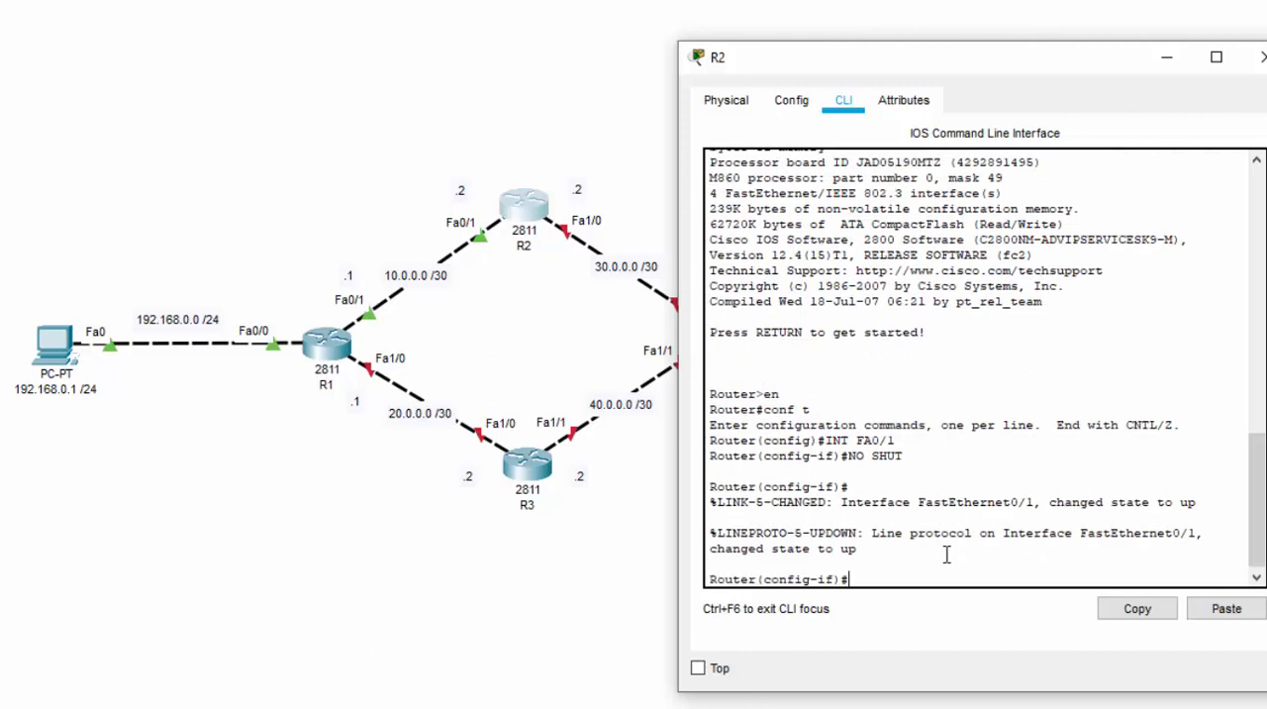
# Assign R2's FastEthernet0/1 the IP address 10.0.0.2 with subnet mask 255.255.255.252
pyautogui.write('IP ADD ')
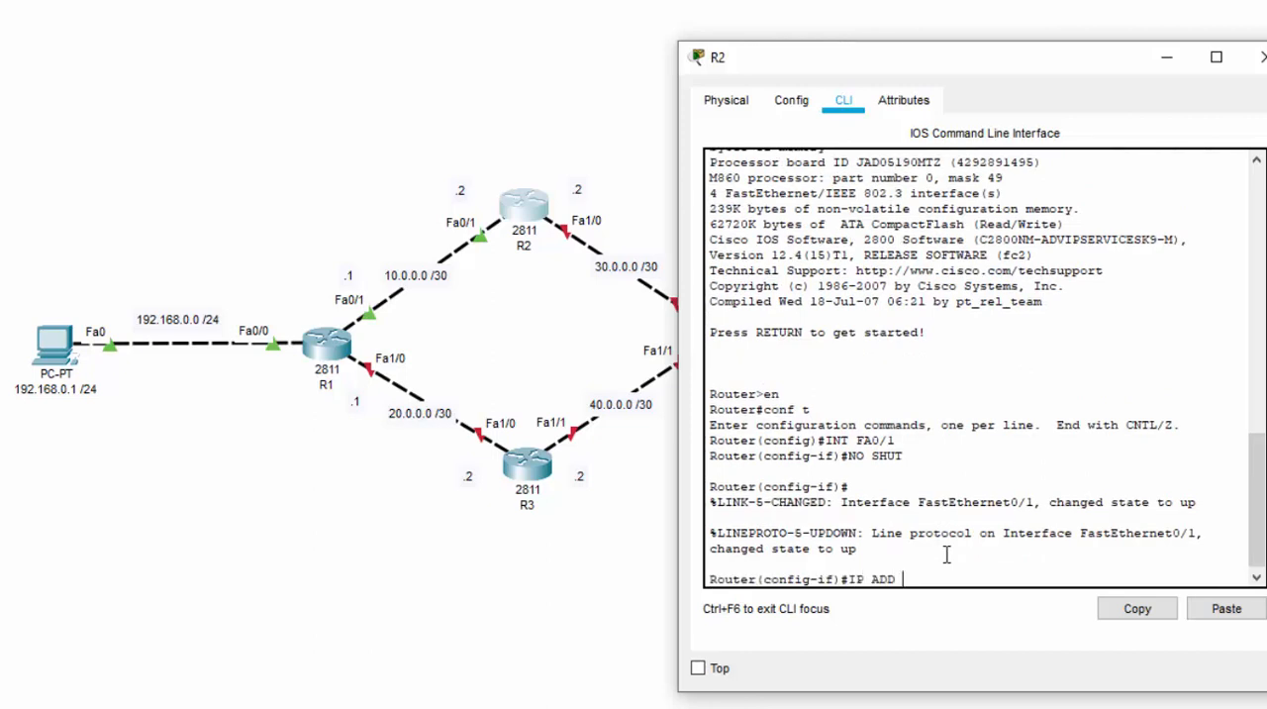
pyautogui.write('10.0.0.2 255.255.2')
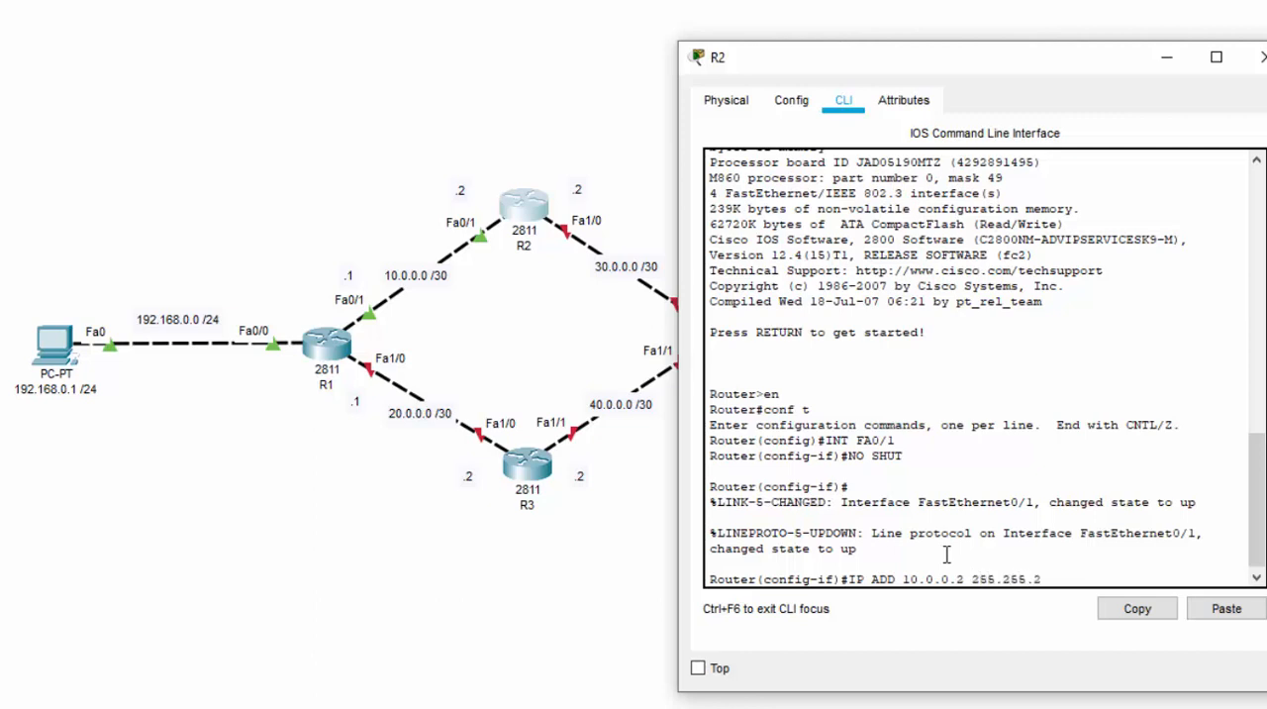
pyautogui.write('55.252')
pyautogui.press('Return')
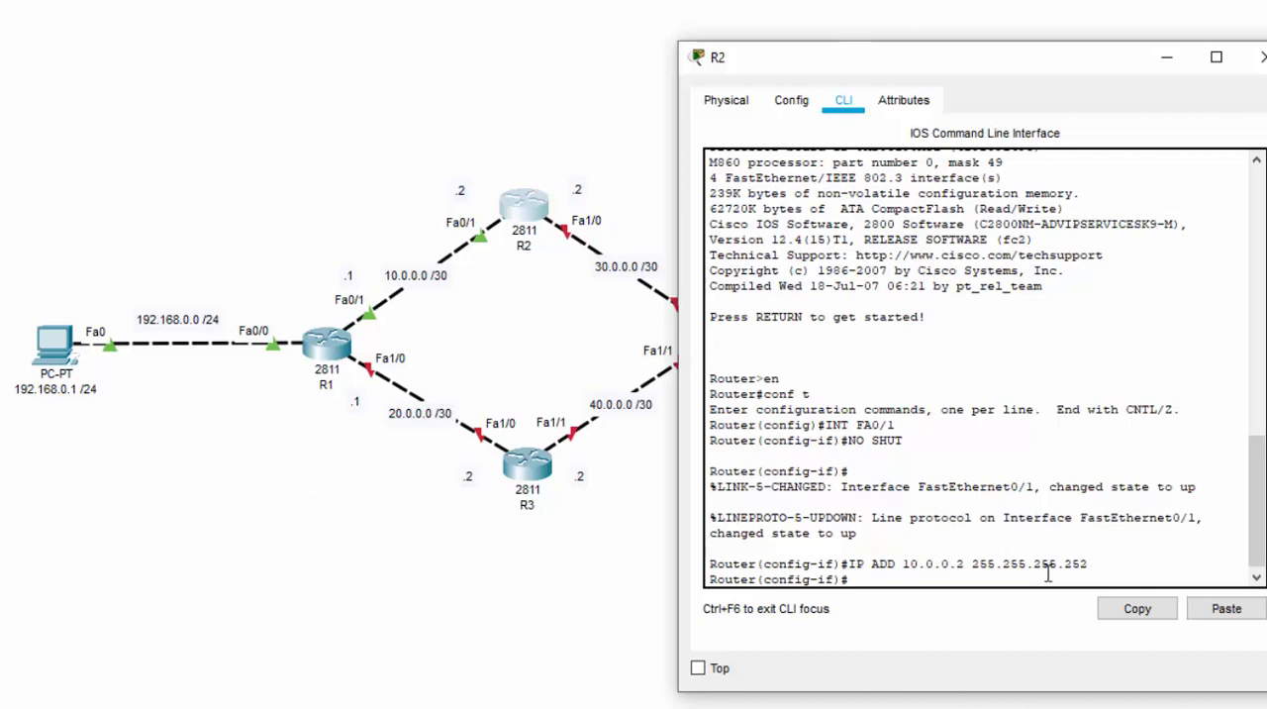
# Switch to R2's FastEthernet1/0 interface and enable it with NO SHUT
pyautogui.write('INT FA1/0')
pyautogui.press('Return')
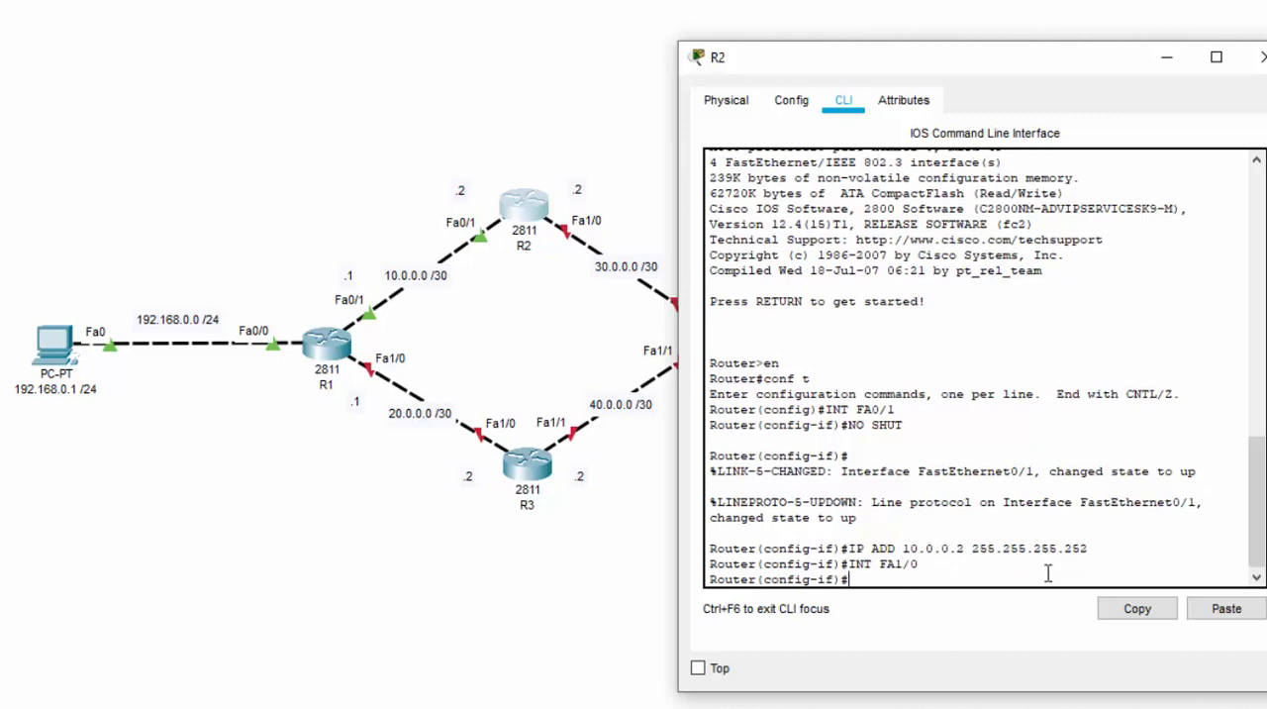
pyautogui.write('NO SHUT')
pyautogui.press('Return')
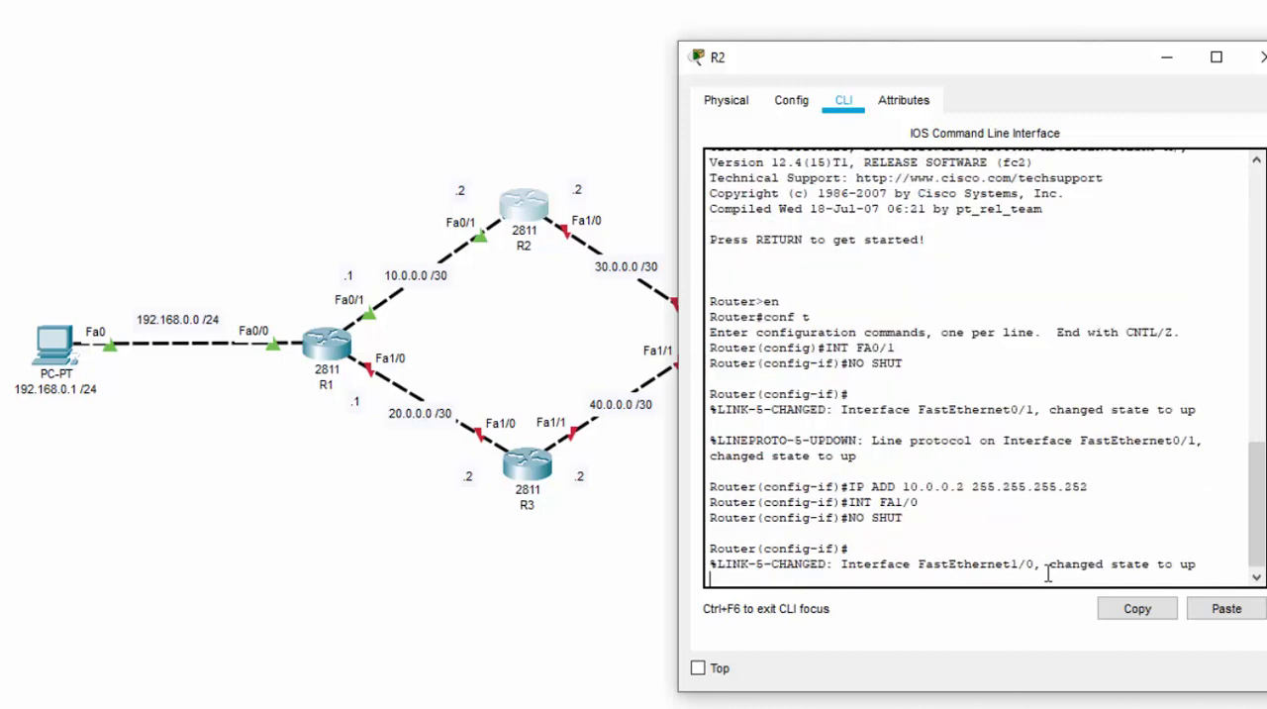
# Assign R2's FastEthernet1/0 the IP address 30.0.0.2 with subnet mask 255.255.255.252 and close R2's configuration window
pyautogui.write('I')
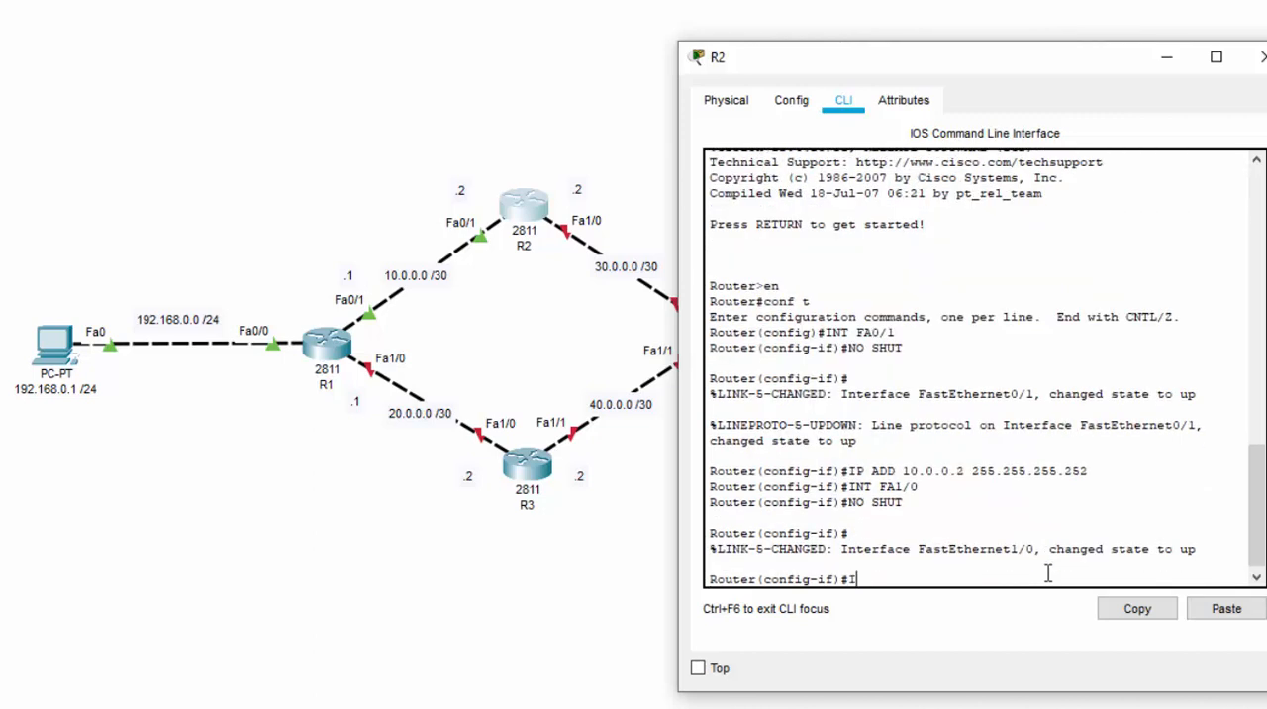
pyautogui.write('P ADD')
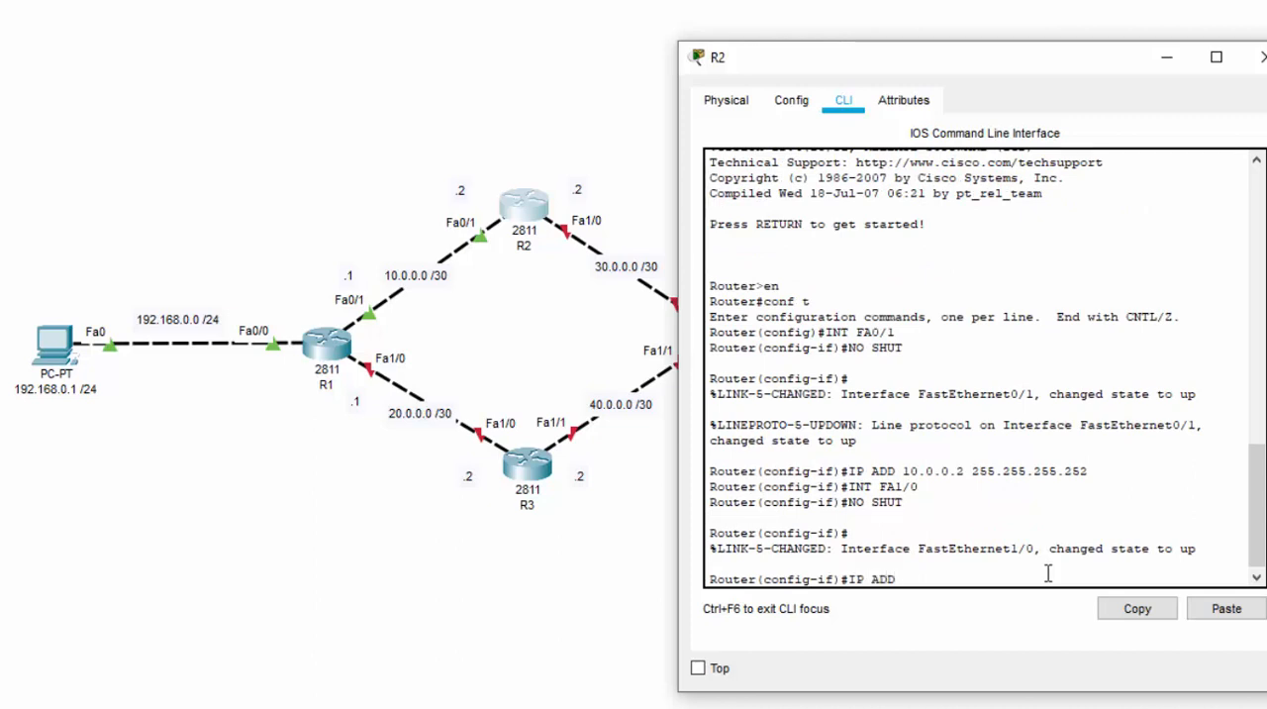
pyautogui.write(' 30.0.0.2')
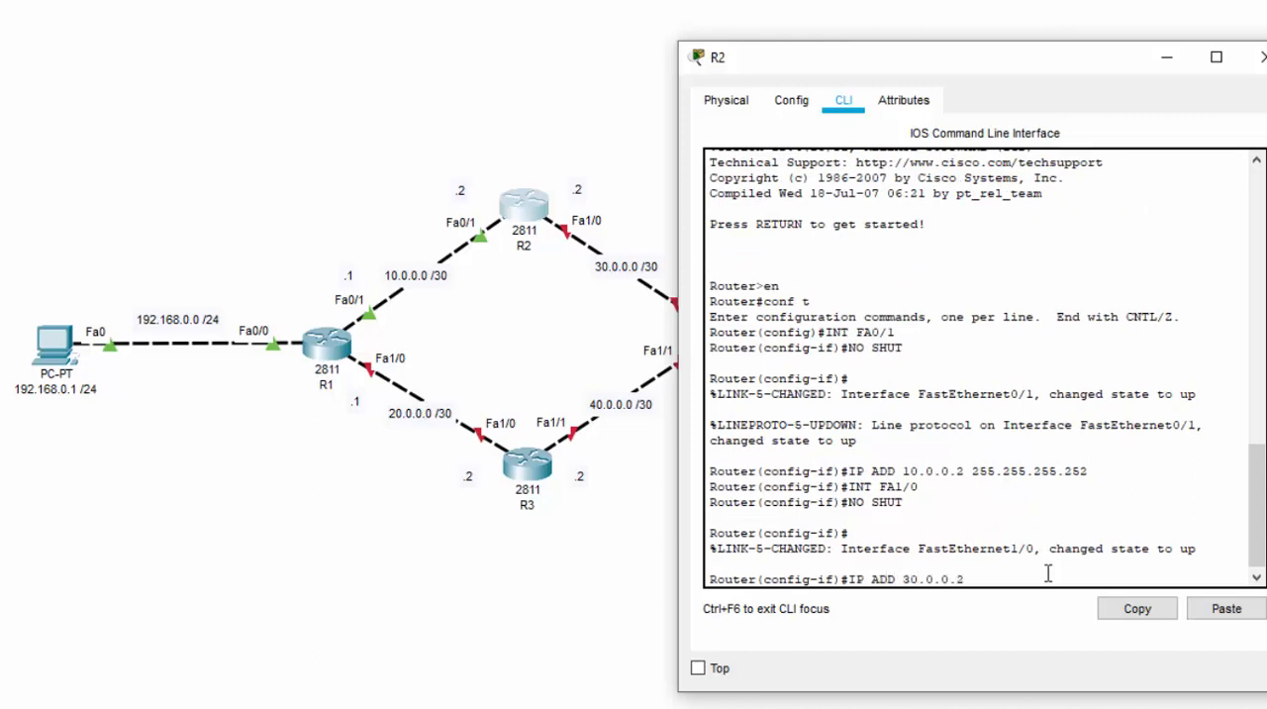
pyautogui.write(' 255.255.2555.252')
pyautogui.press('Return')
pyautogui.click(1252, 58)
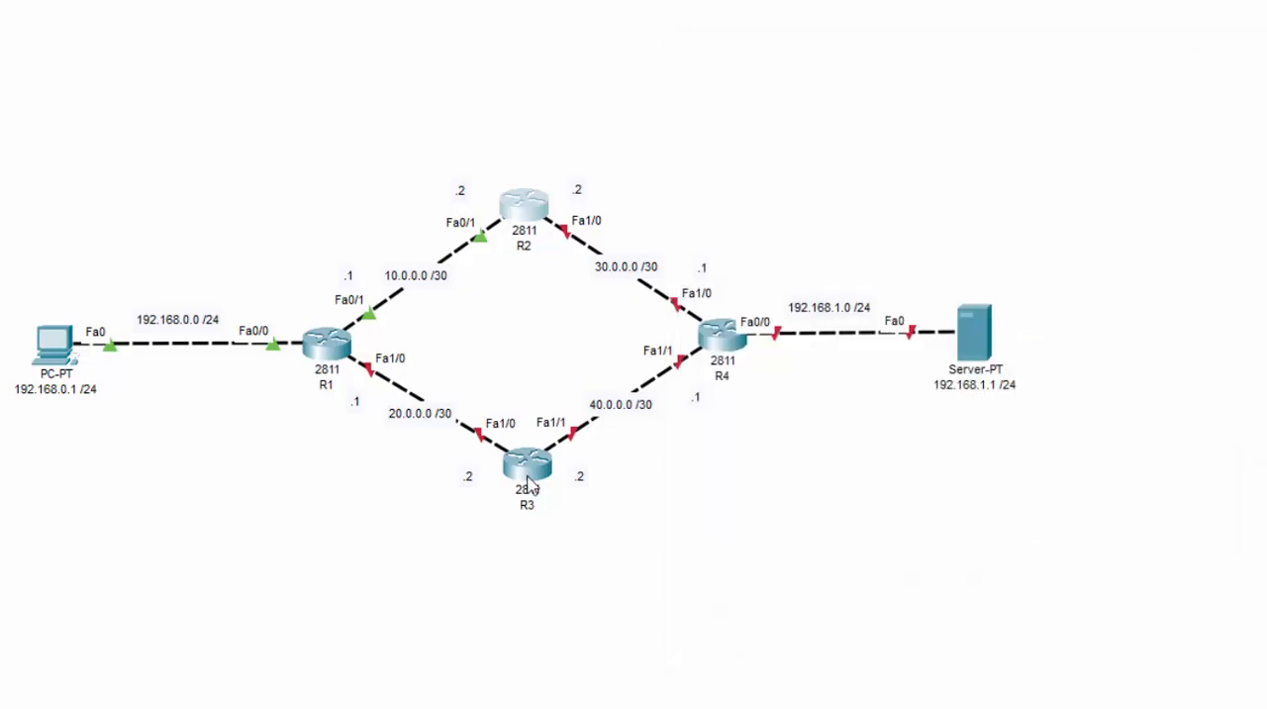
# Open R3's command line clear of the topology and enter global configuration mode with EN and CONF T
pyautogui.click(530, 485)
pyautogui.moveTo(713, 70); pyautogui.dragTo(965, 92)
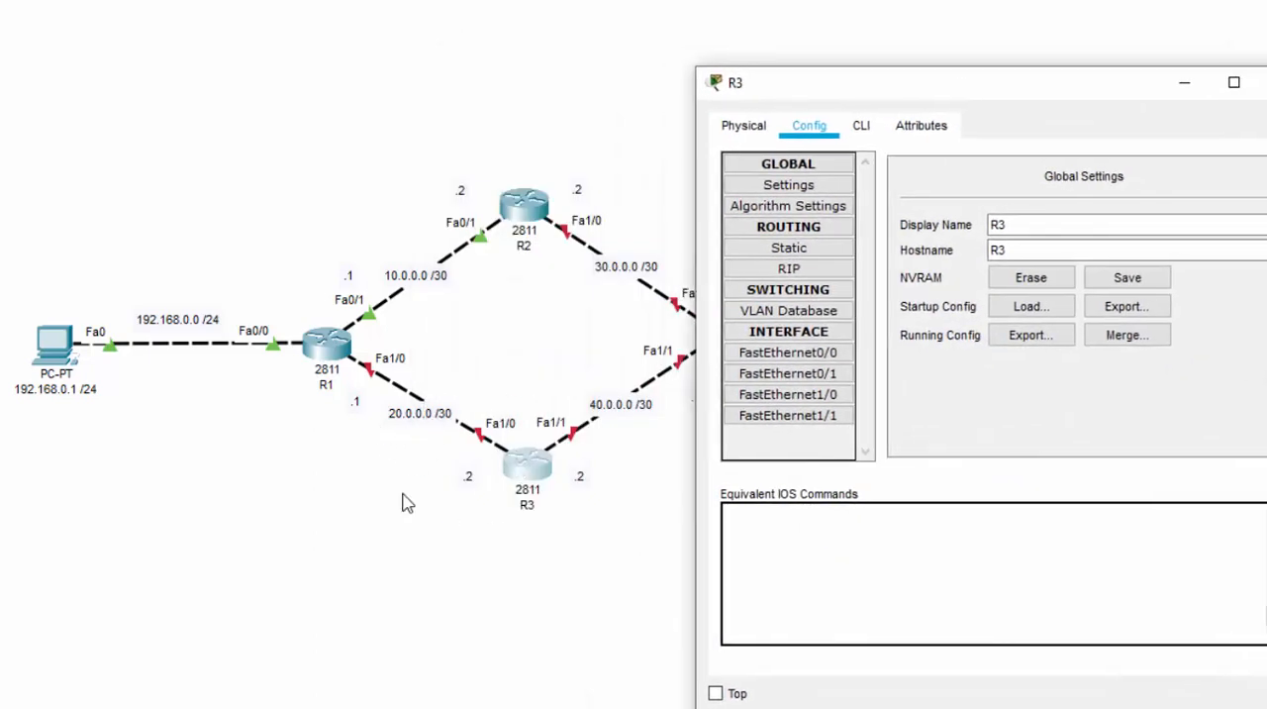
pyautogui.click(866, 136)
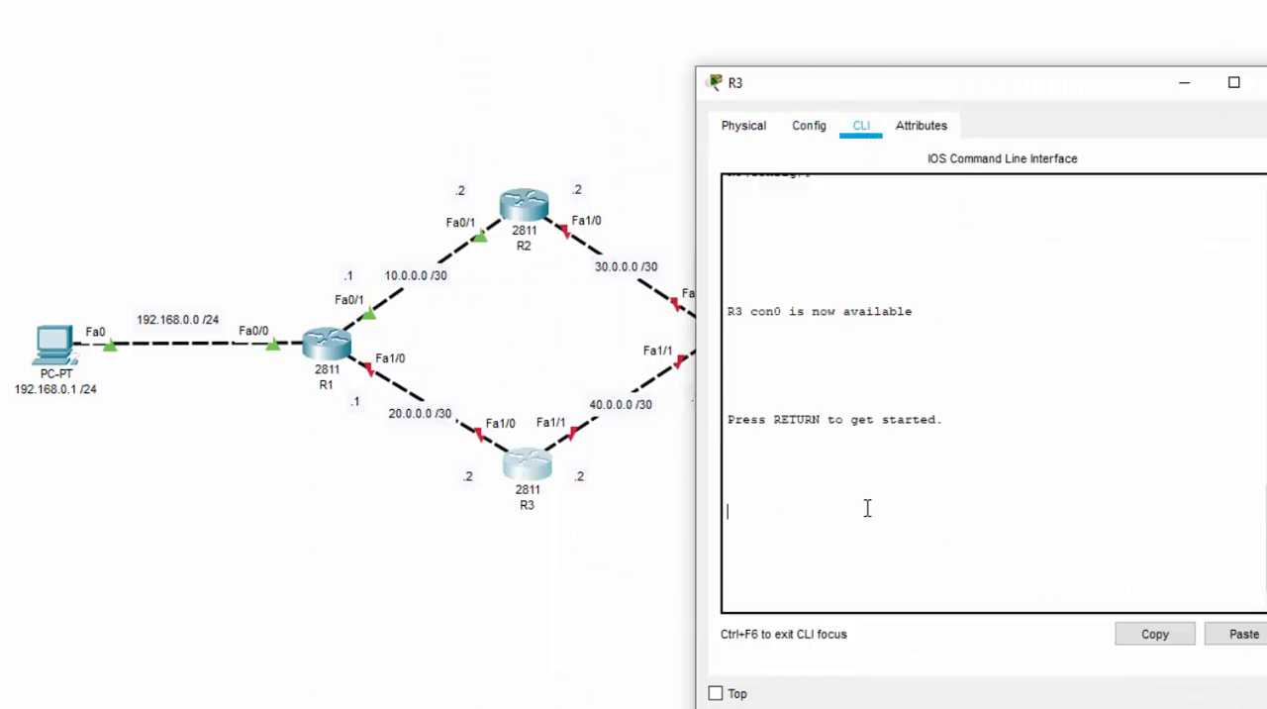
pyautogui.press('Return')
pyautogui.write('EN')
pyautogui.press('Return')
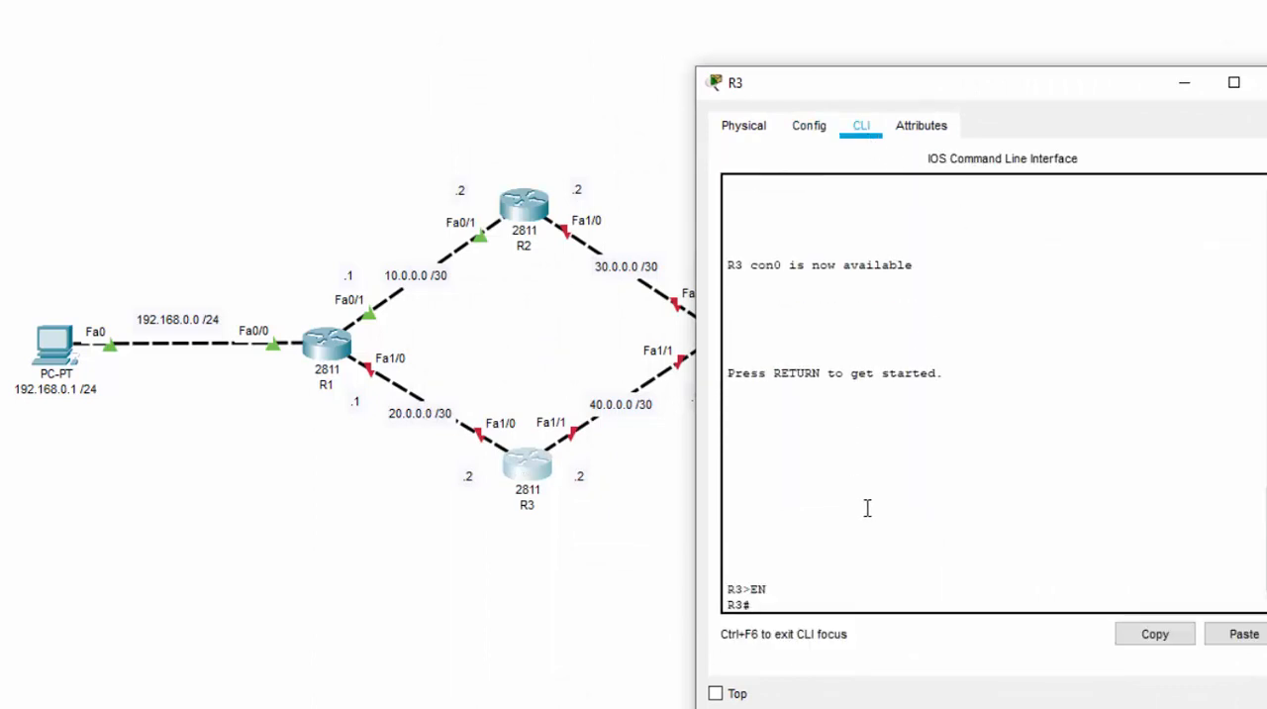
pyautogui.write('CONF T')
pyautogui.press('Return')
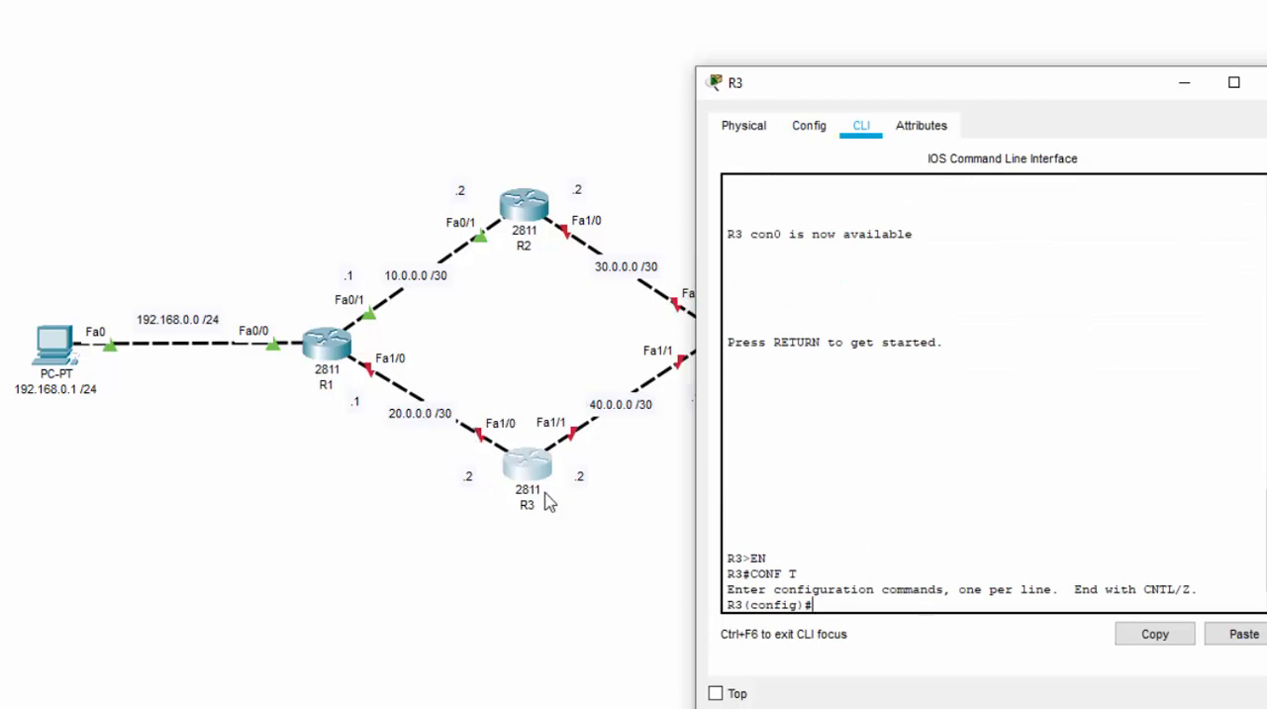
# Enter interface configuration for R3's FastEthernet1/0 and assign it the IP address 20.0.0.2 with subnet mask 255.255.255.252
pyautogui.write('INT FA1/0')
pyautogui.press('Return')
pyautogui.write('I')
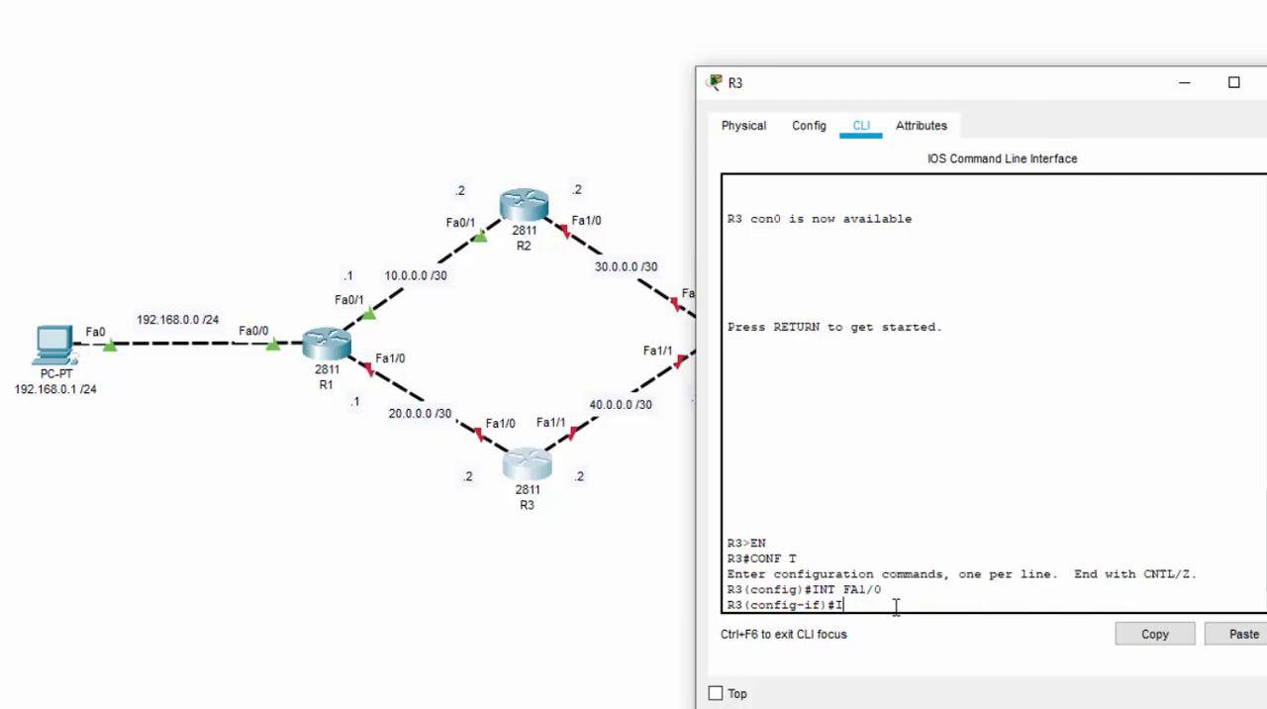
pyautogui.write('P ADD 20.0.0.2 255.2')
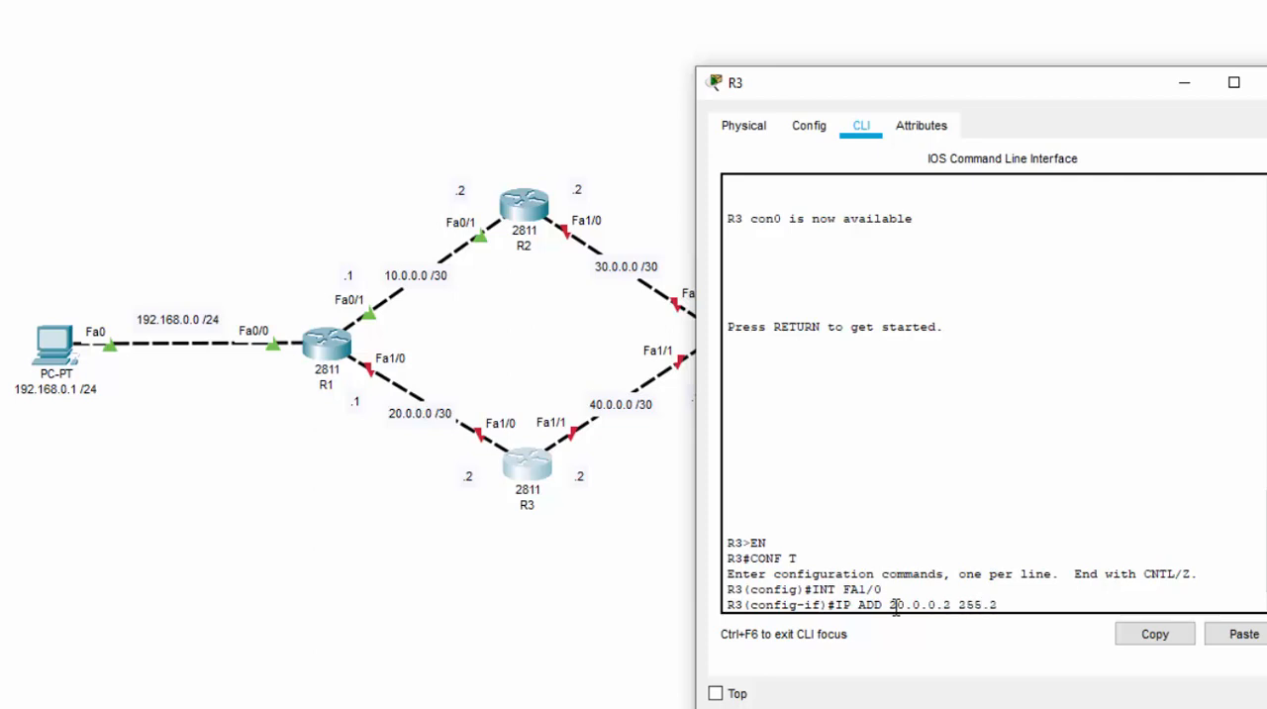
pyautogui.write('55.255.252')
pyautogui.press('Return')
# Enable R3's FastEthernet1/0 interface with NO SHUT and return to the interface configuration prompt
pyautogui.write('SHUT')
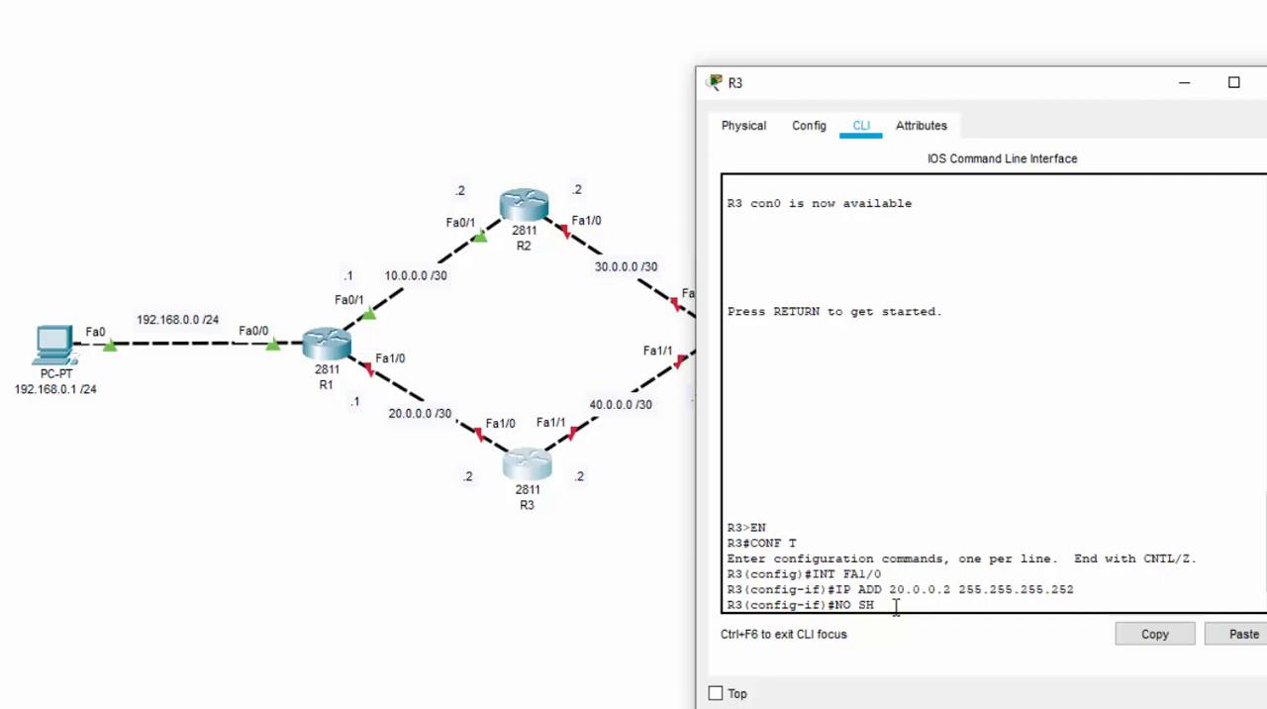
pyautogui.press('Return')
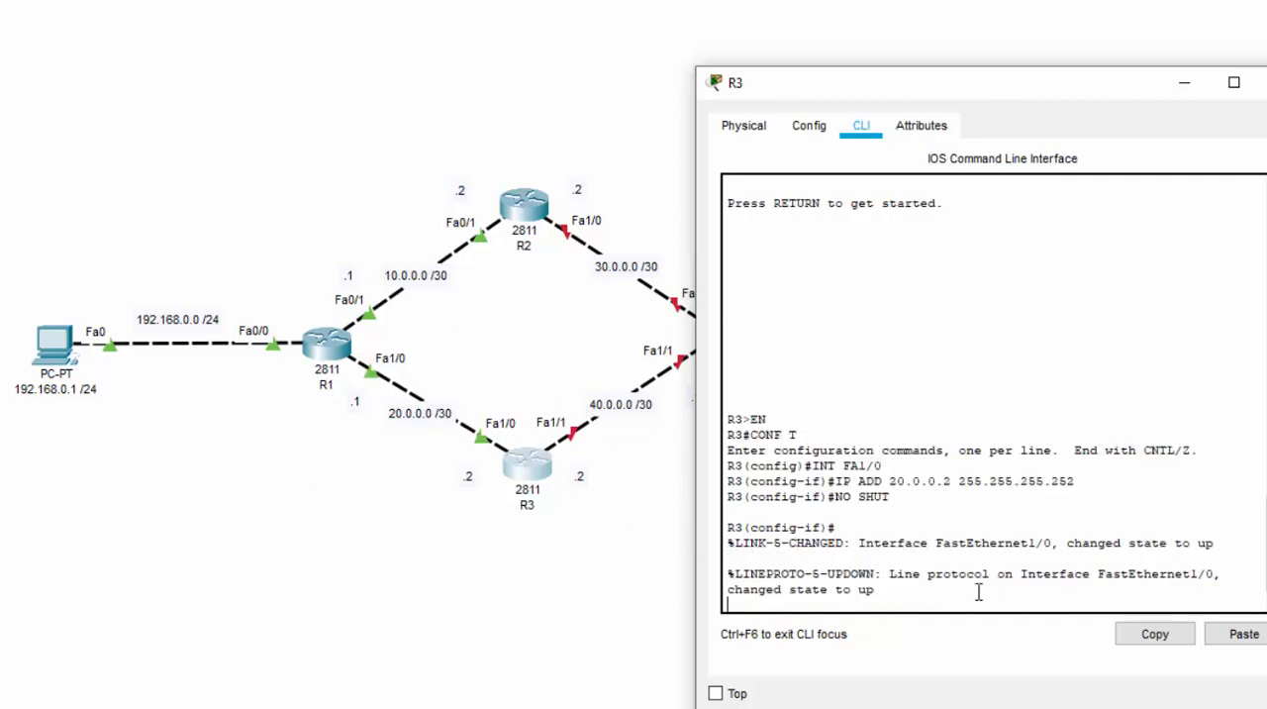
pyautogui.press('Return')
# Switch to R3's FastEthernet1/1 interface and enable it with NO SHUT
pyautogui.write('INT FA')
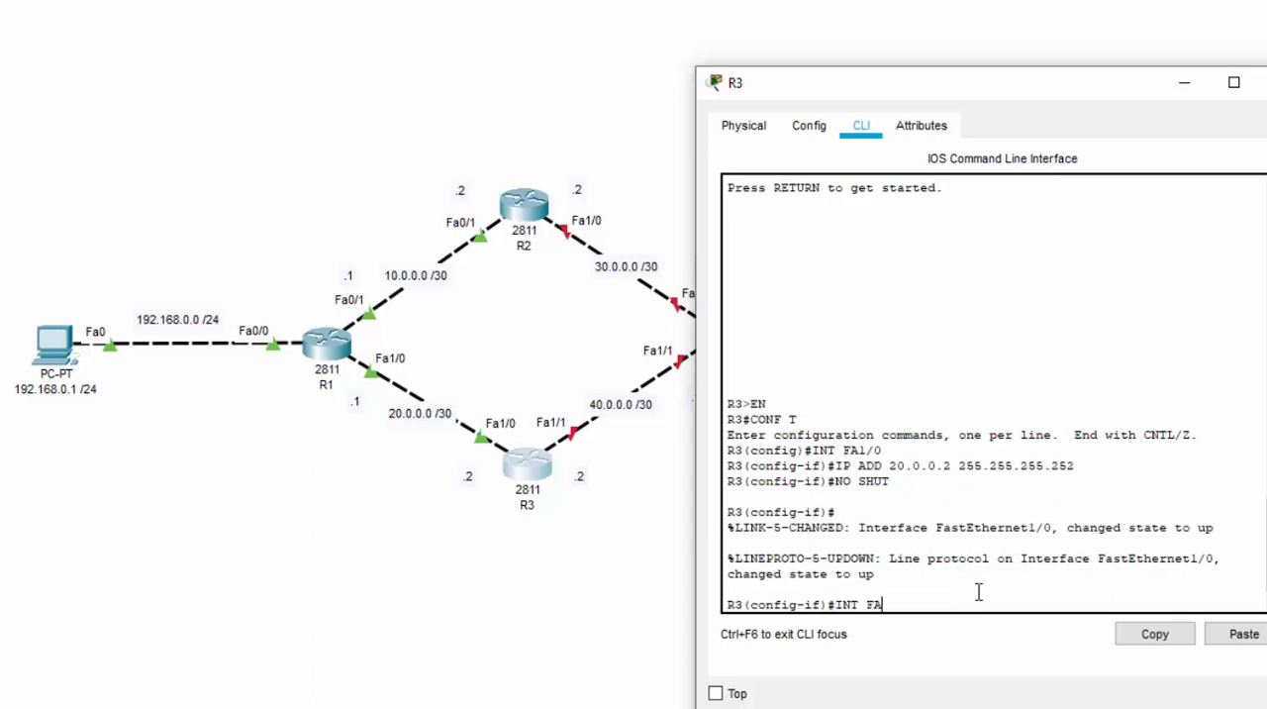
pyautogui.write('1/14')
pyautogui.press('BackSpace')
pyautogui.press('Return')
pyautogui.write('N')
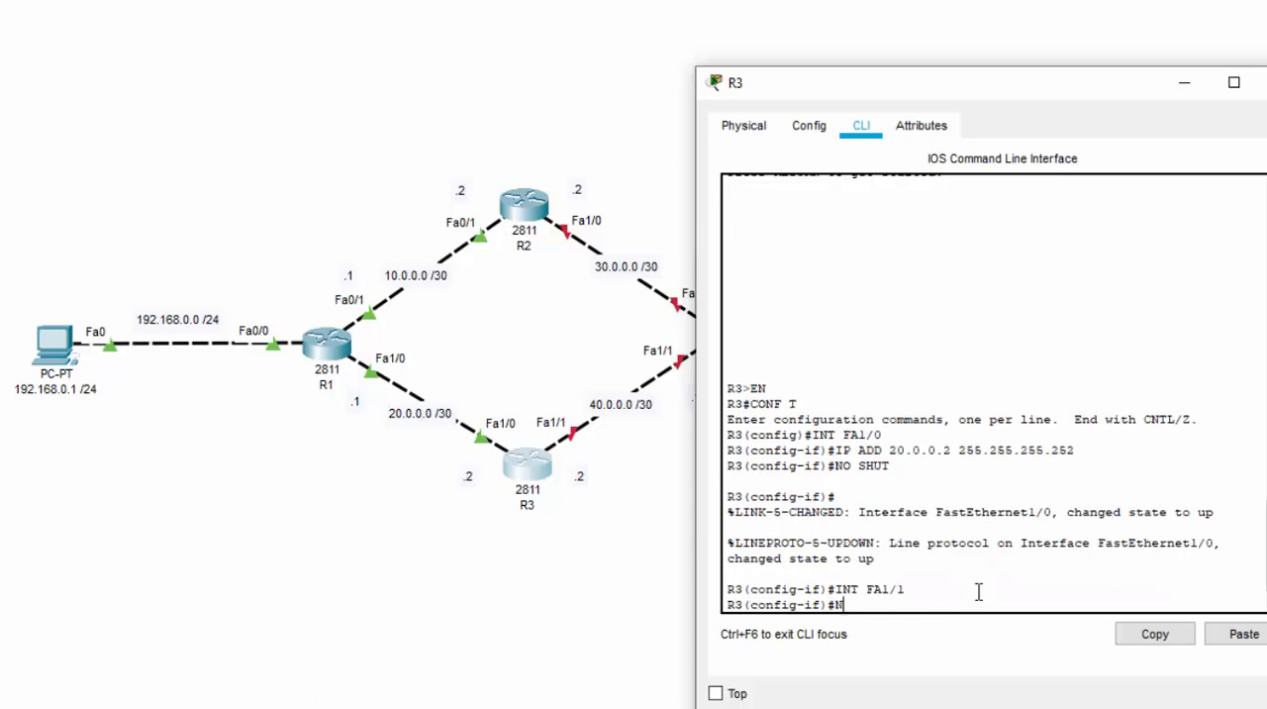
pyautogui.write('O SHUT')
pyautogui.press('Return')
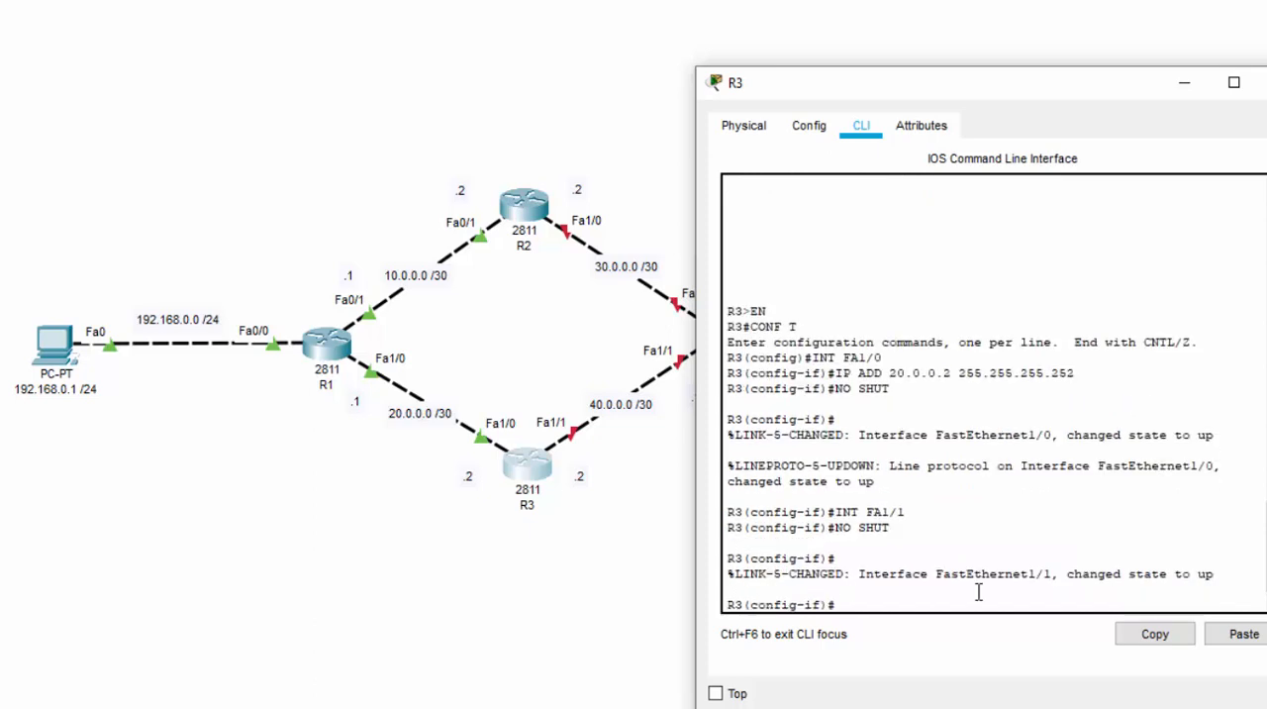
# Assign R3's FastEthernet1/1 the IP address 40.0.0.2 with subnet mask 255.255.255.252 and close R3's configuration window
pyautogui.write('IP ADDD')
pyautogui.press('BackSpace')
pyautogui.write('40.0.0.2 255.255.255.252')
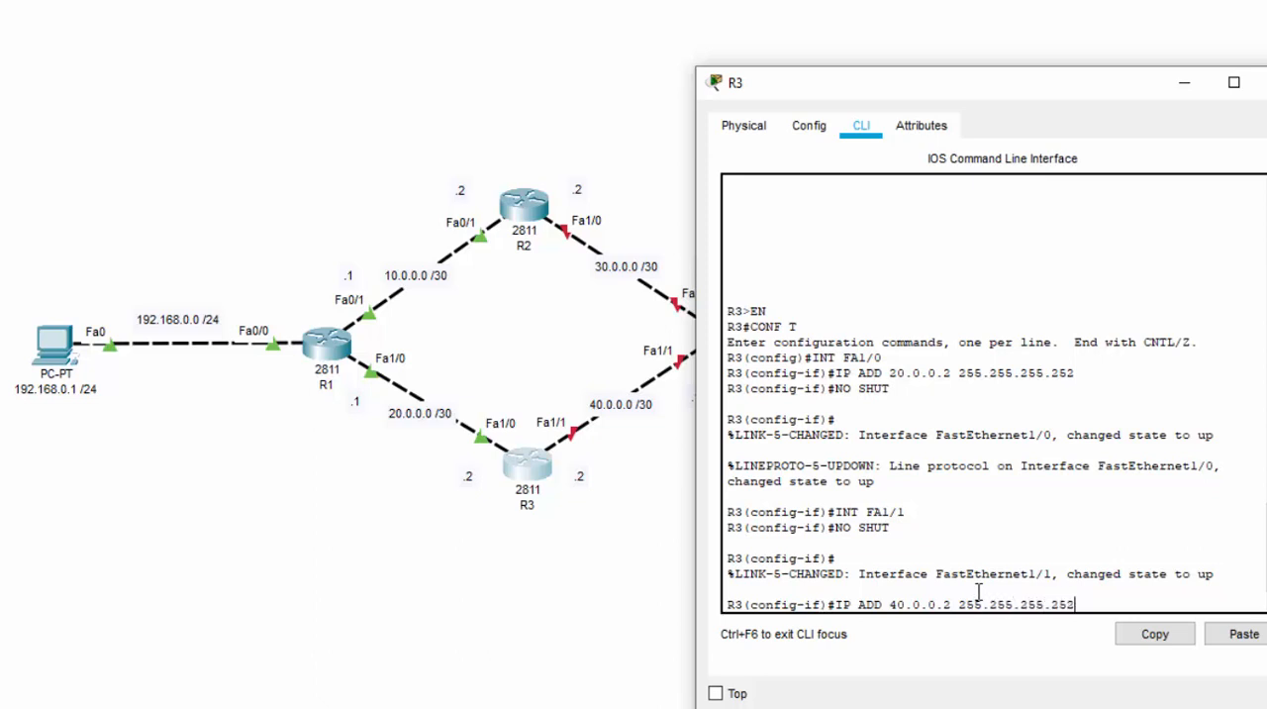
pyautogui.press('Return')
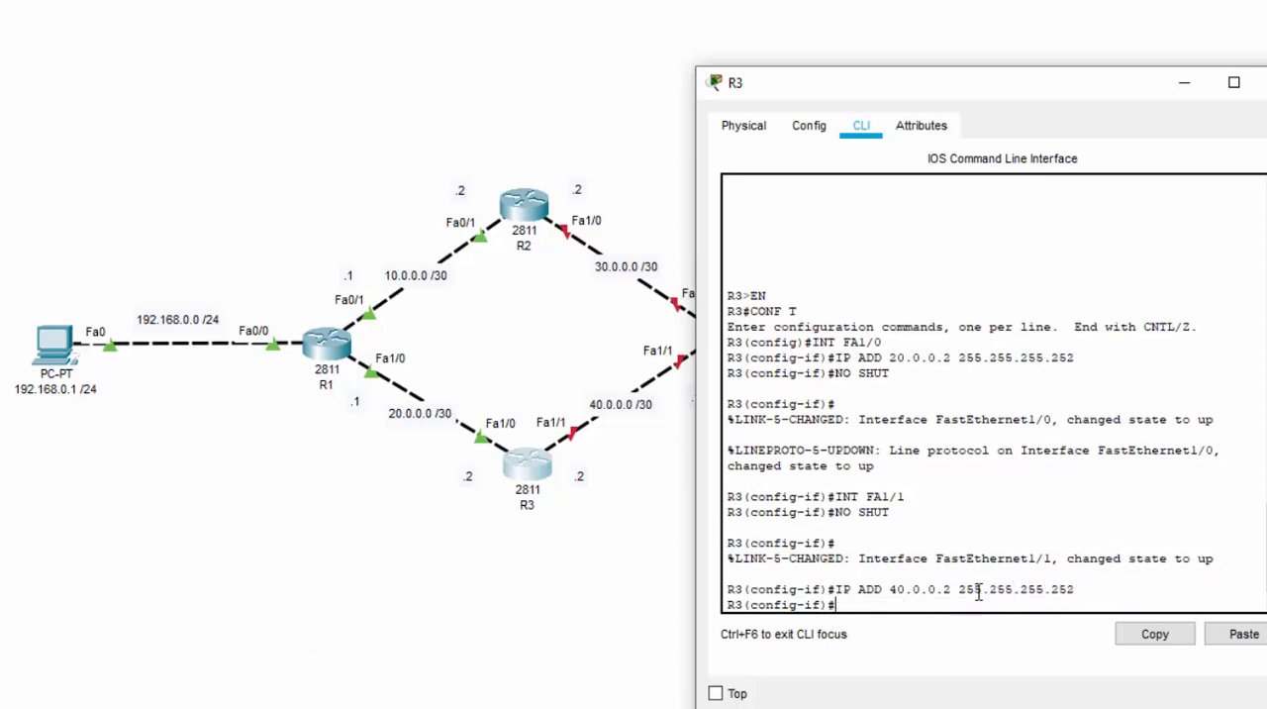
pyautogui.click(1263, 82)
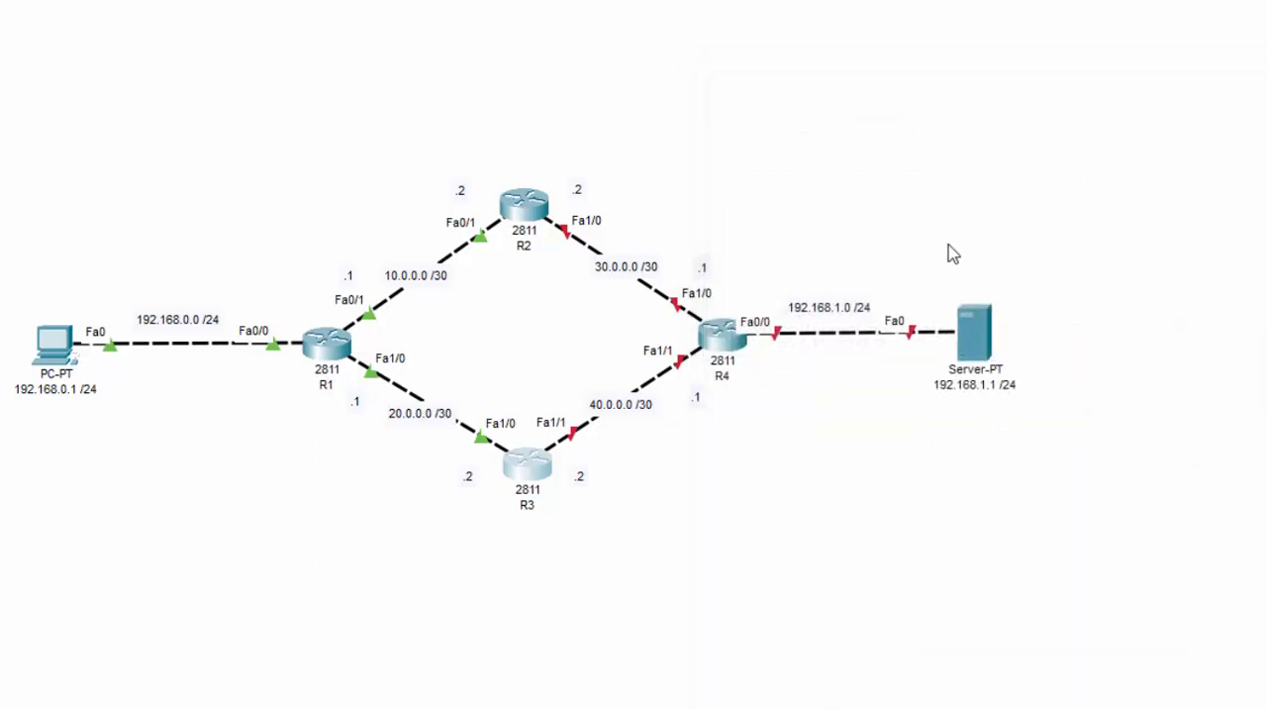
# Open R4's command line and enter global configuration mode with EN and CONF T
pyautogui.click(720, 336)
pyautogui.write('EN')
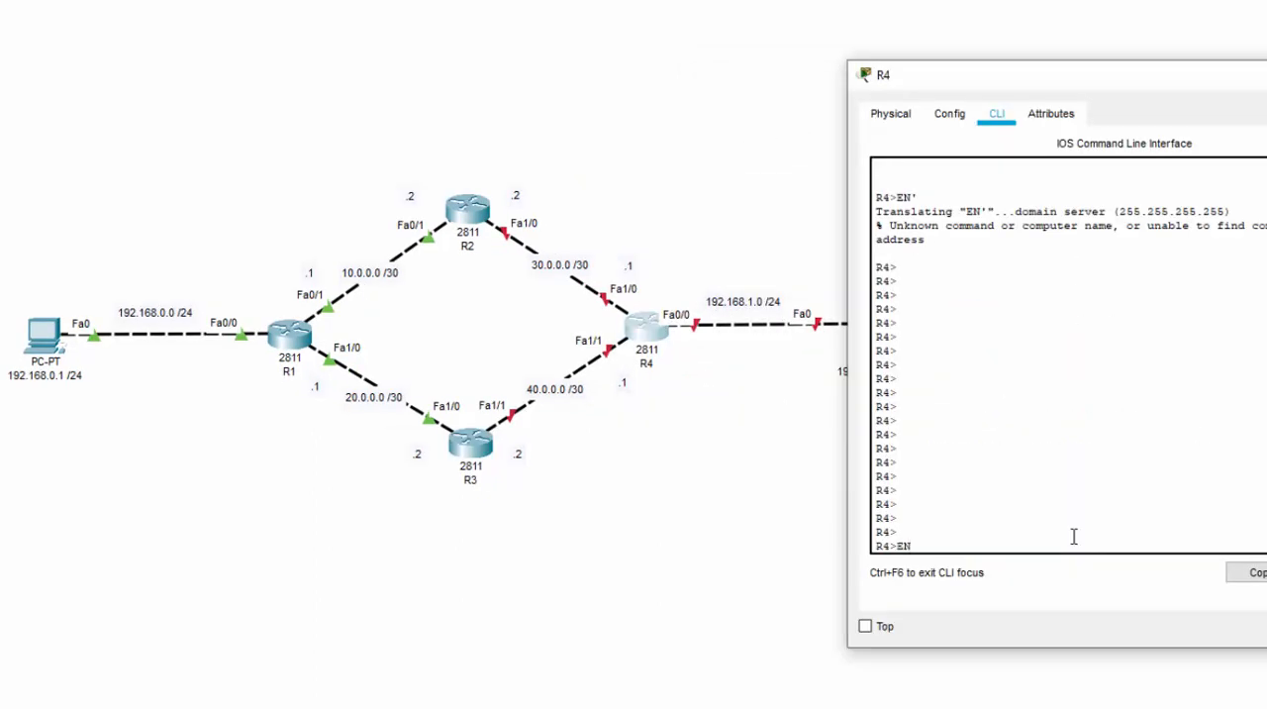
pyautogui.press('Return')
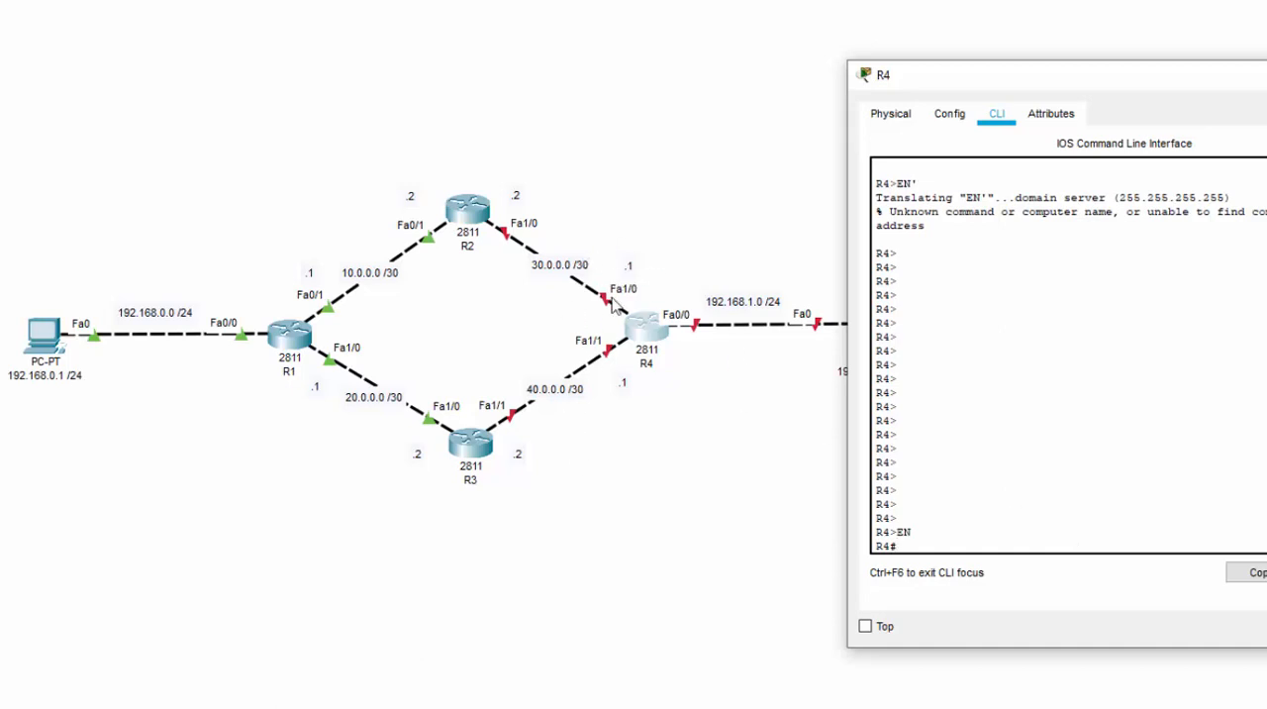
pyautogui.write('IN')
pyautogui.press('BackSpace')
pyautogui.press('BackSpace')
pyautogui.write('CONF T')
pyautogui.press('Return')
# Enter interface configuration for R4's FastEthernet1/0 and enable it with NO SHUT
pyautogui.write('INT ')
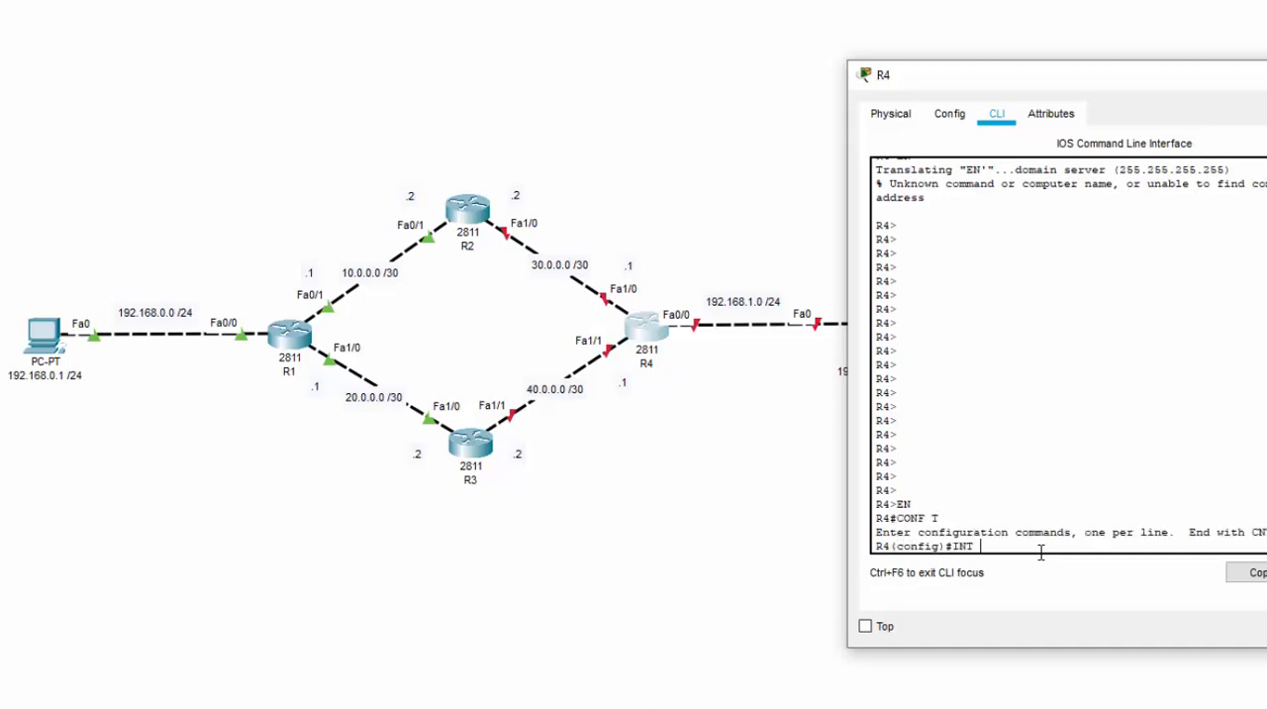
pyautogui.write('FA1/0')
pyautogui.press('Return')
pyautogui.write('NO S')
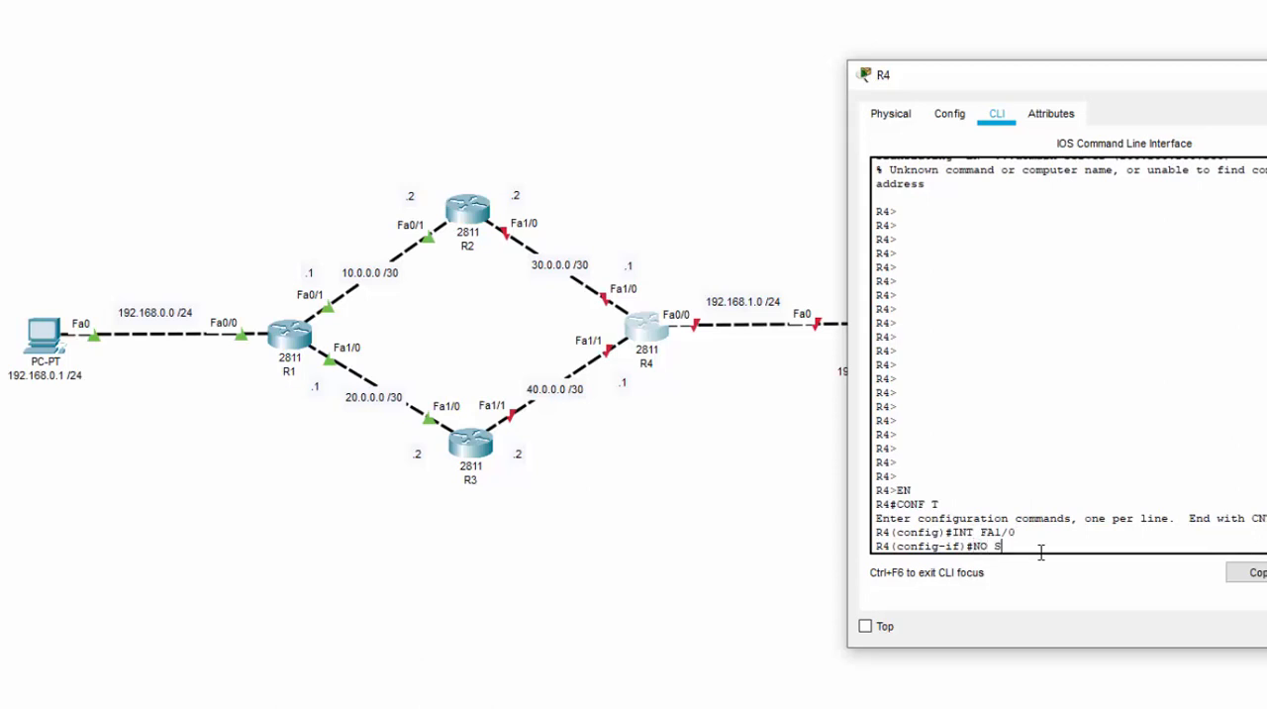
pyautogui.write('HUT')
pyautogui.press('Return')
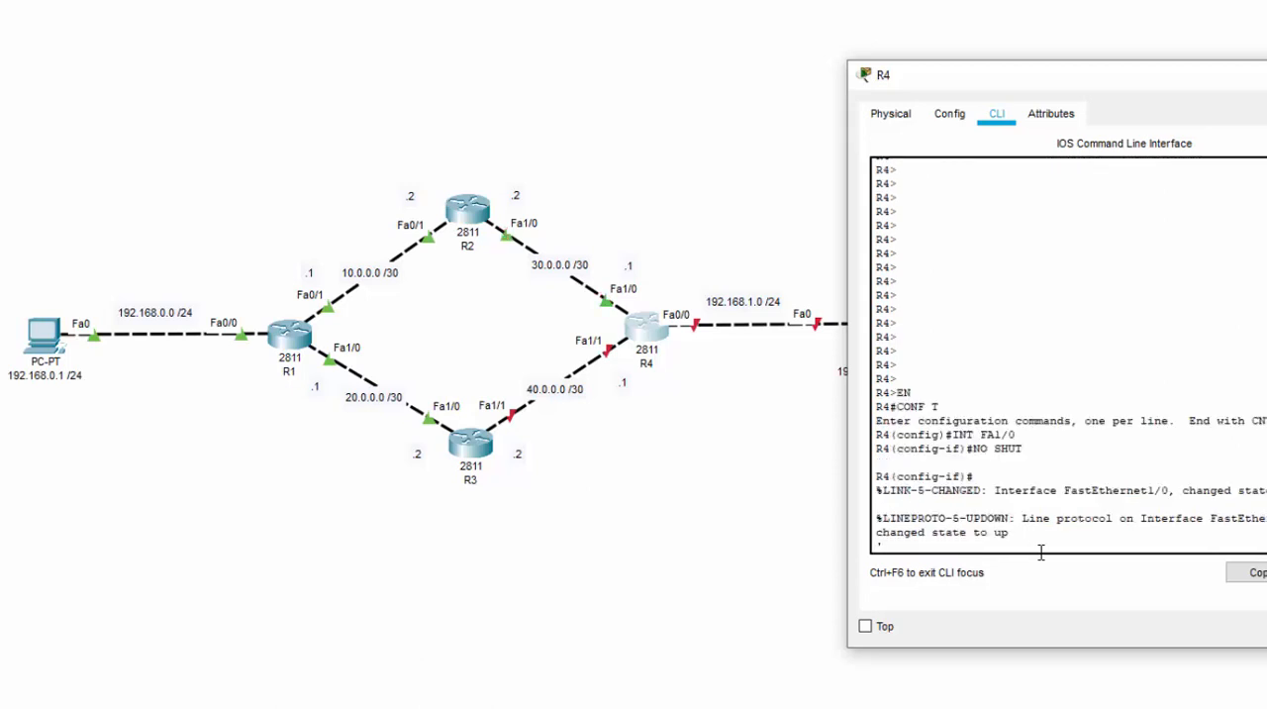
pyautogui.press('Return')
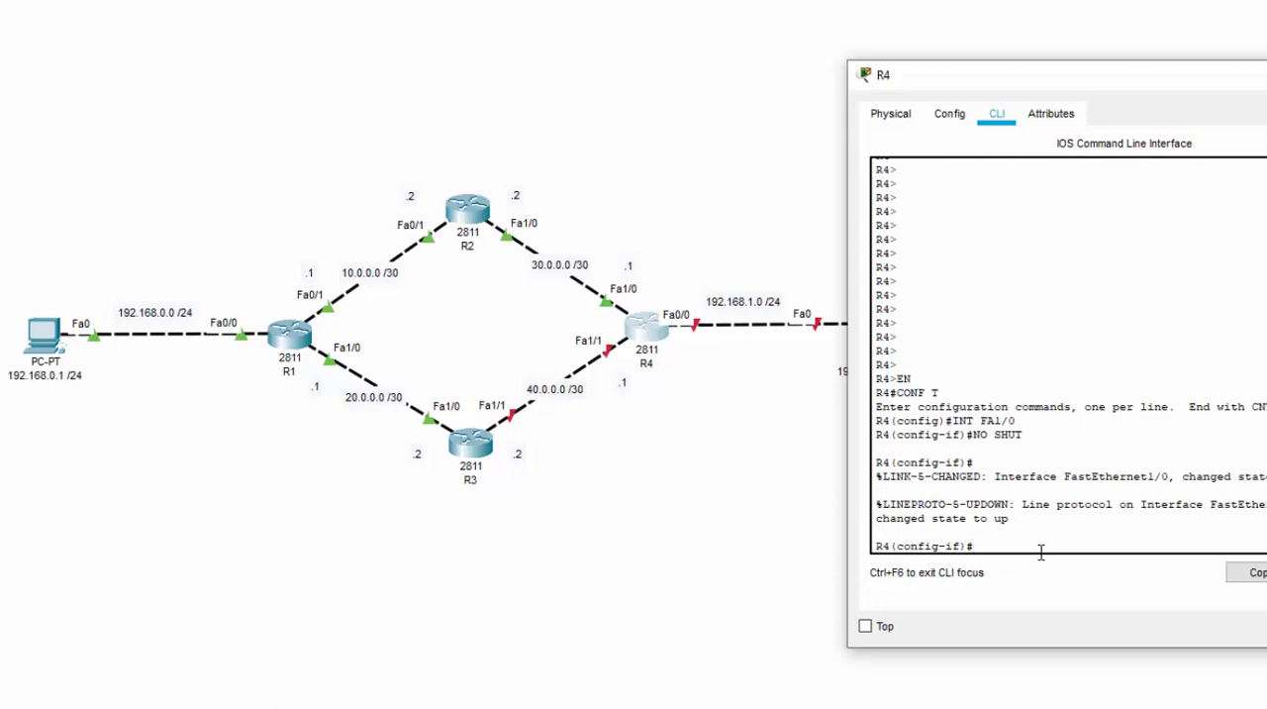
# Assign R4's FastEthernet1/0 the IP address 30.0.0.1 with subnet mask 255.255.255.252 using IP ADD
pyautogui.write('30.0.0.1 255.255.255.252')
pyautogui.press('Return')
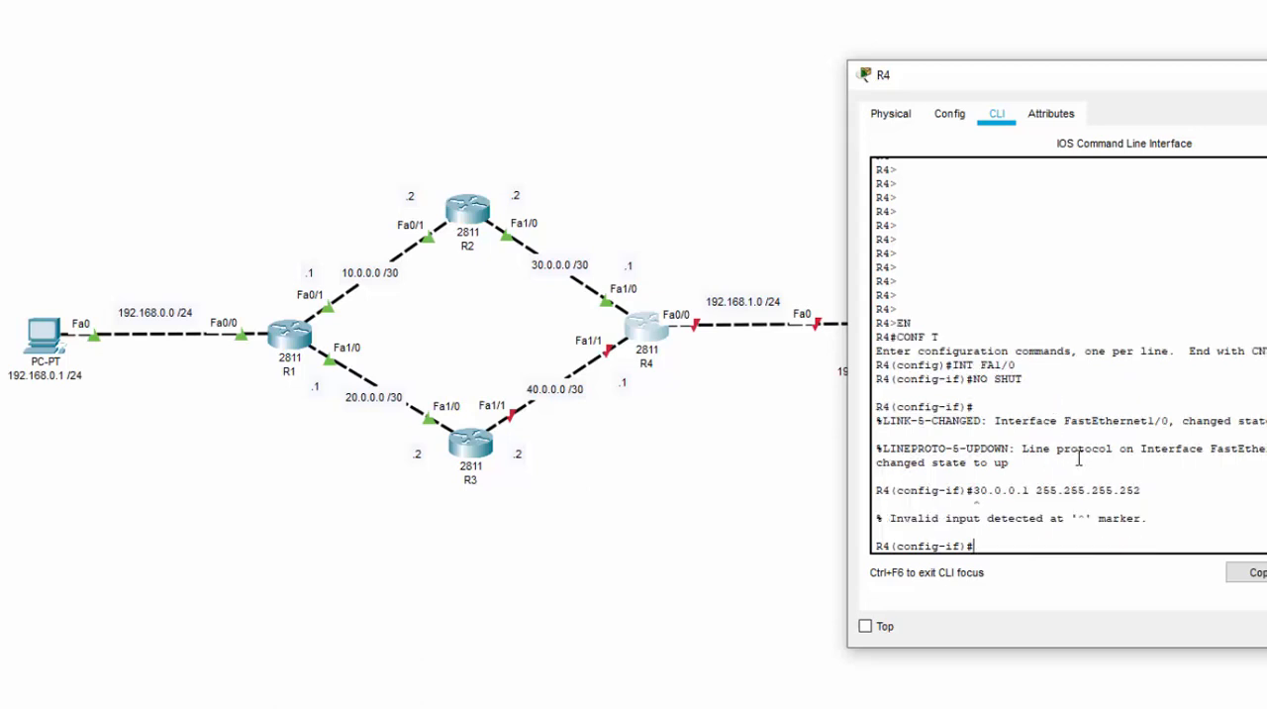
pyautogui.press('Up')
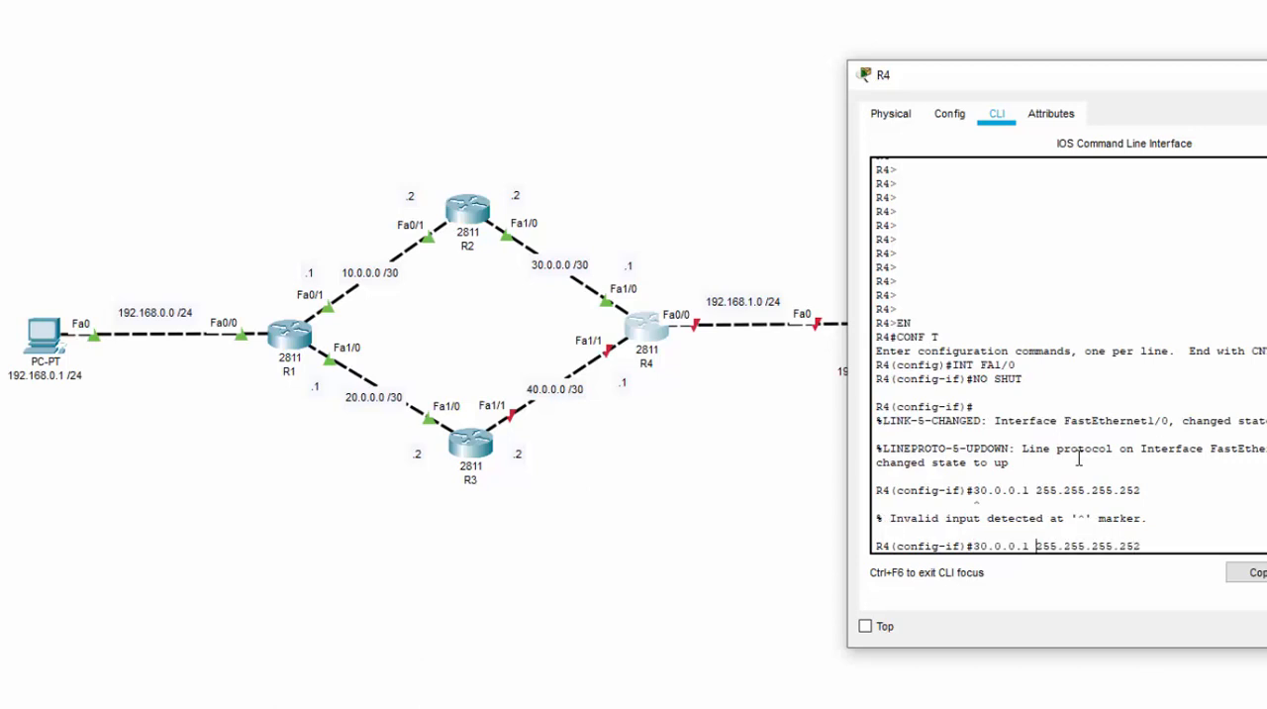
pyautogui.write('IP ADD')
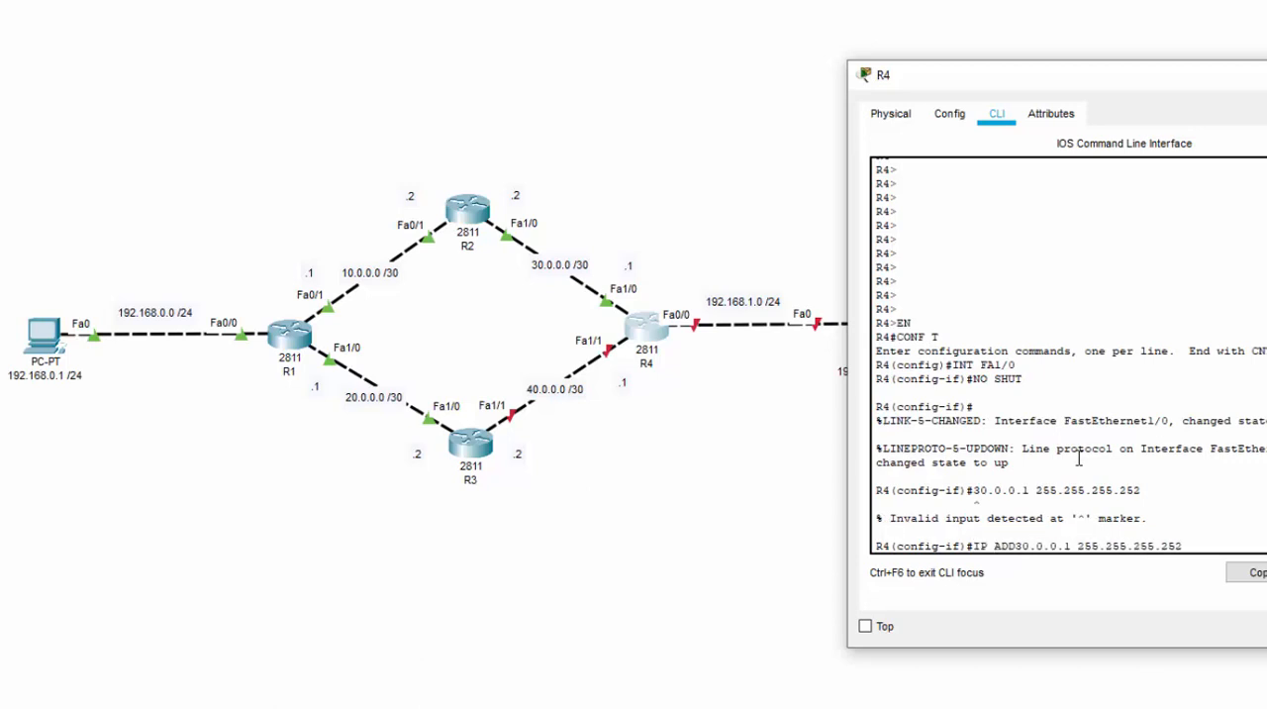
pyautogui.press('Return')
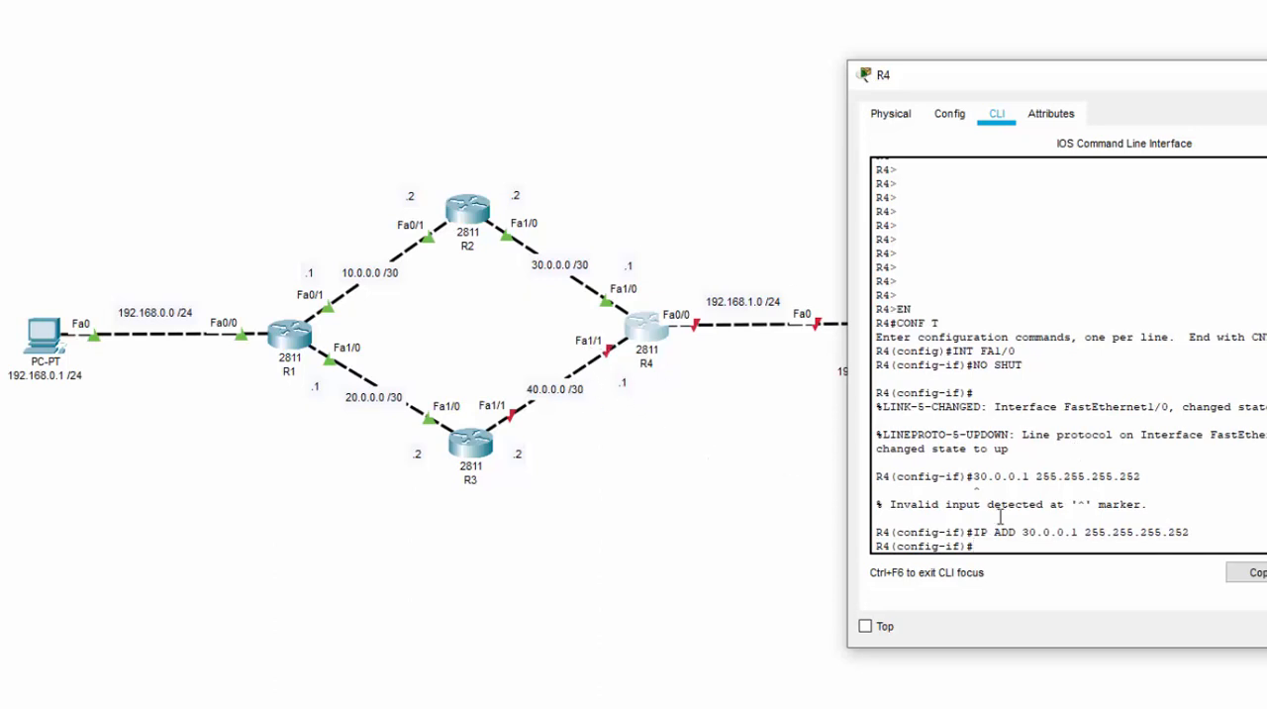
# Switch to R4's FastEthernet1/1 interface and enable it with NO SHUT
pyautogui.write('INT FA1/1')
pyautogui.press('Return')
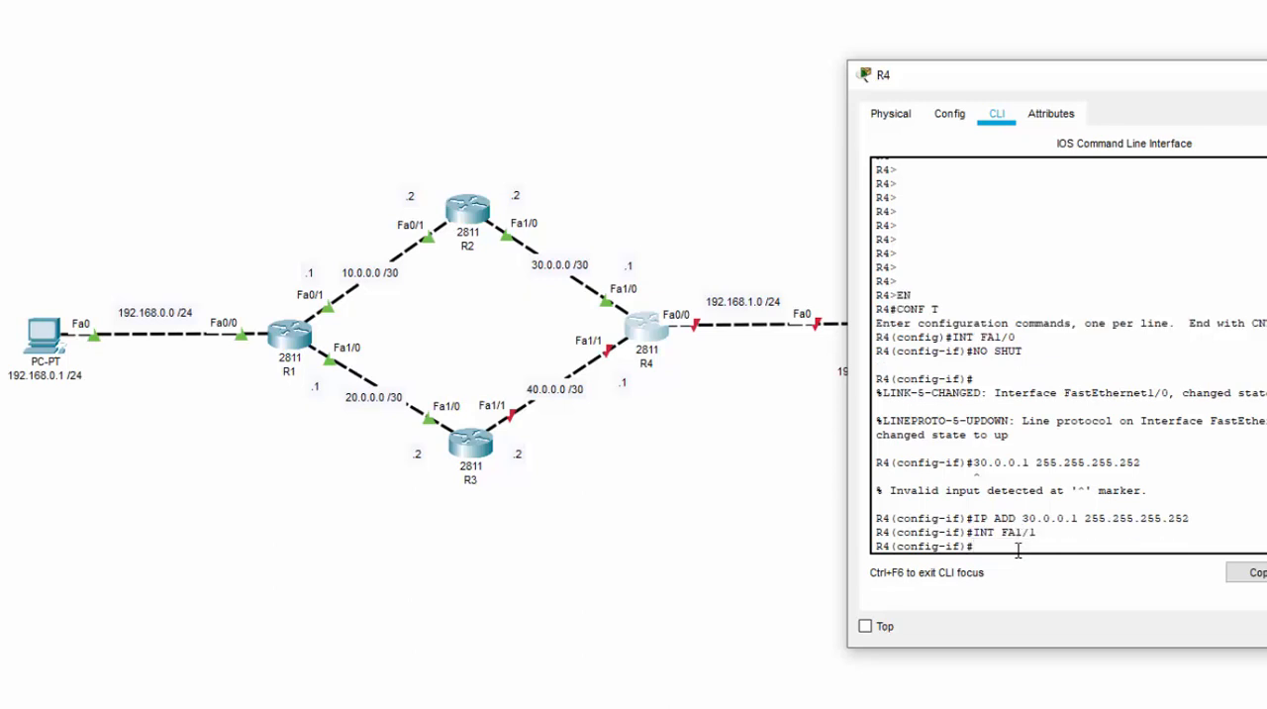
pyautogui.write('NO SHUT')
pyautogui.press('Return')
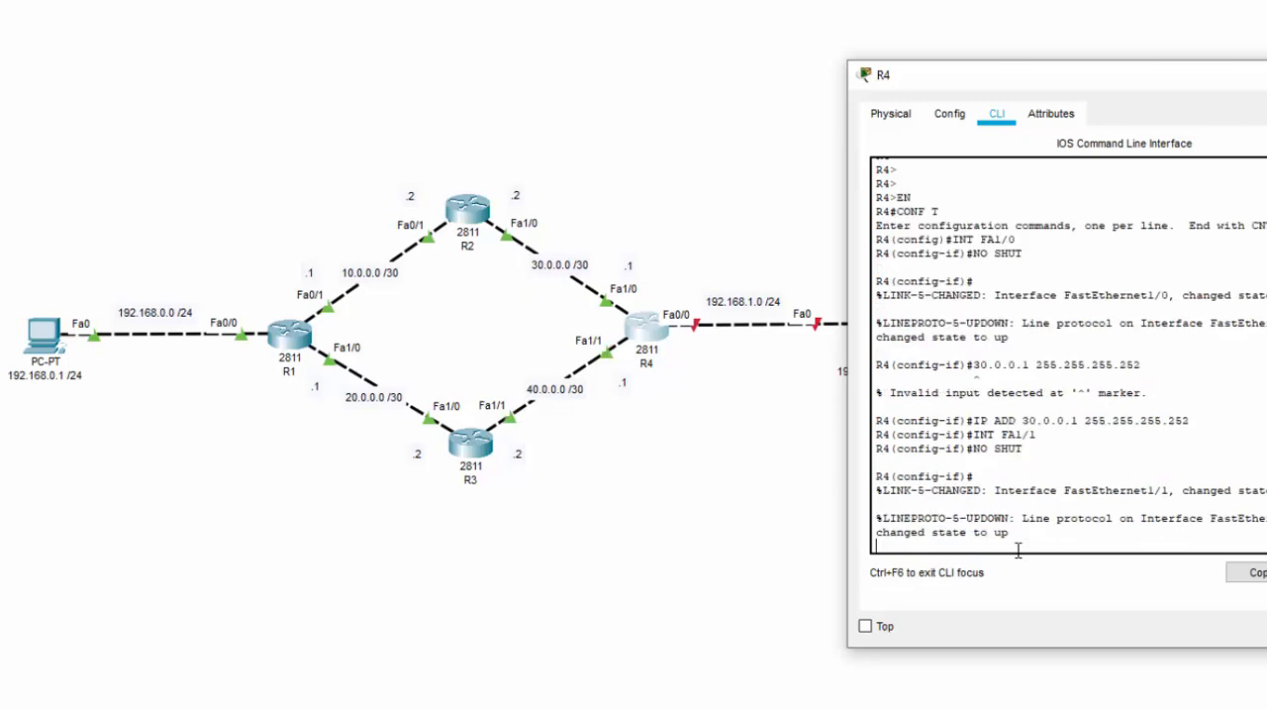
# Assign R4's FastEthernet1/1 the IP address 40.0.0.1 with subnet mask 255.255.255.252 using IP ADD
pyautogui.press('Return')
pyautogui.write('IP')
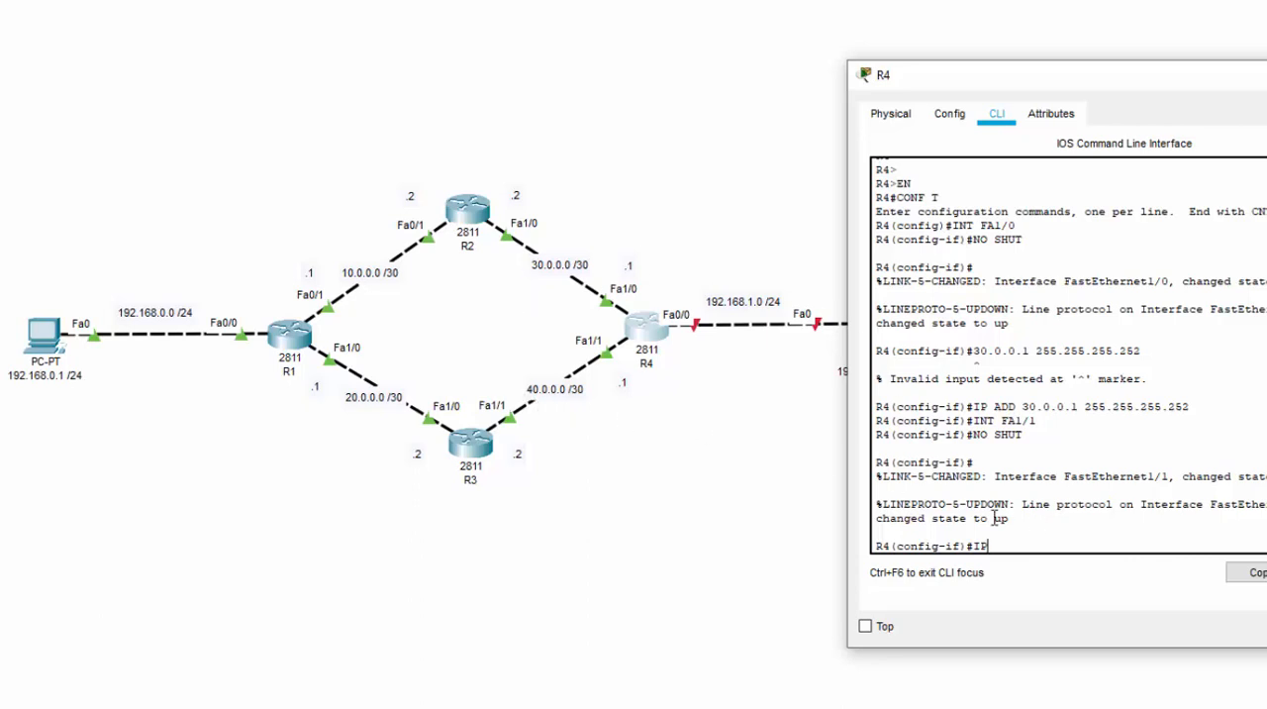
pyautogui.write(' ADD 40.0.0.1 255.255.255.252')
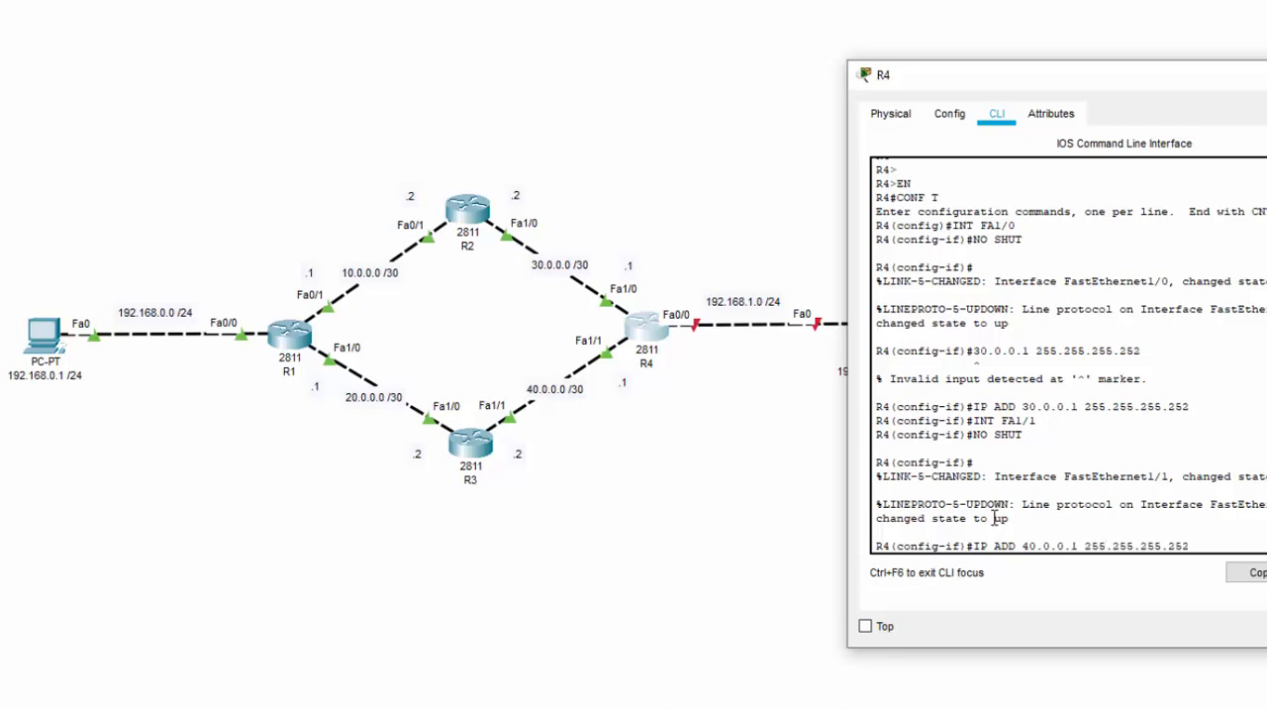
pyautogui.press('Return')
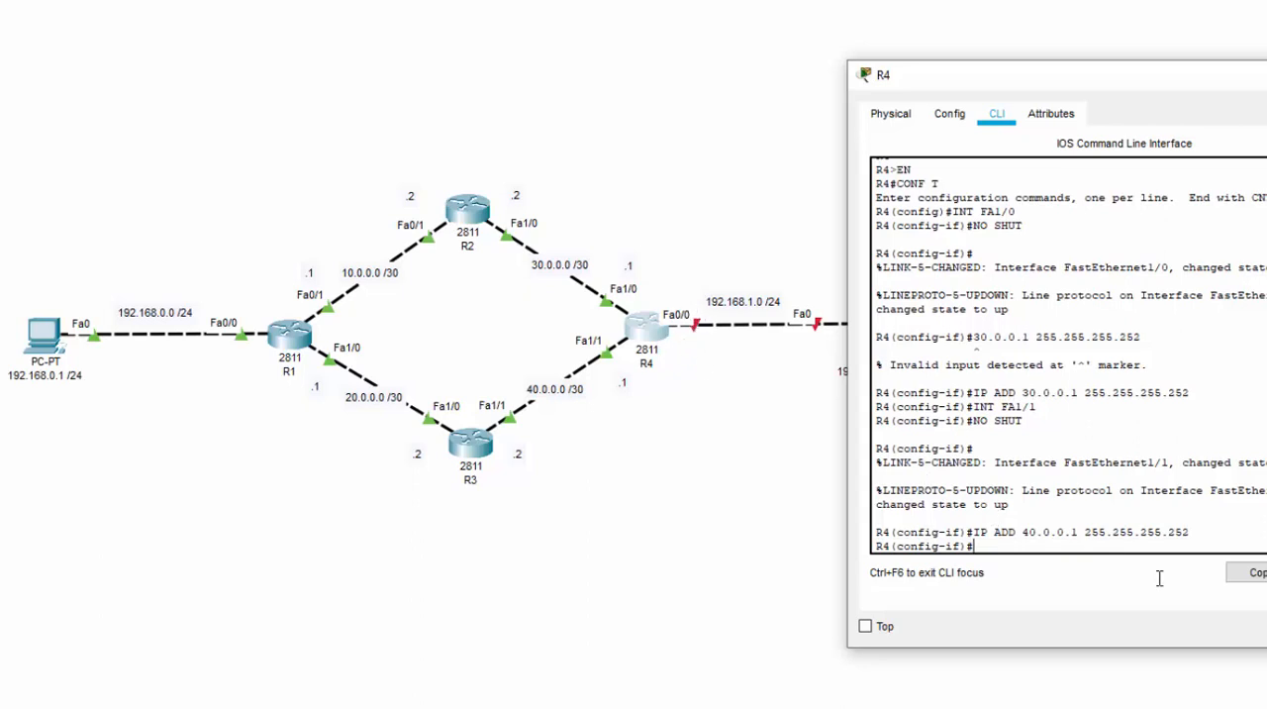
# Switch to R4's FastEthernet0/0 interface with INT FA0/0 and enable it with NO SHUT
pyautogui.write('INT FA0/0')
pyautogui.press('Return')
pyautogui.write('NO SHUT')
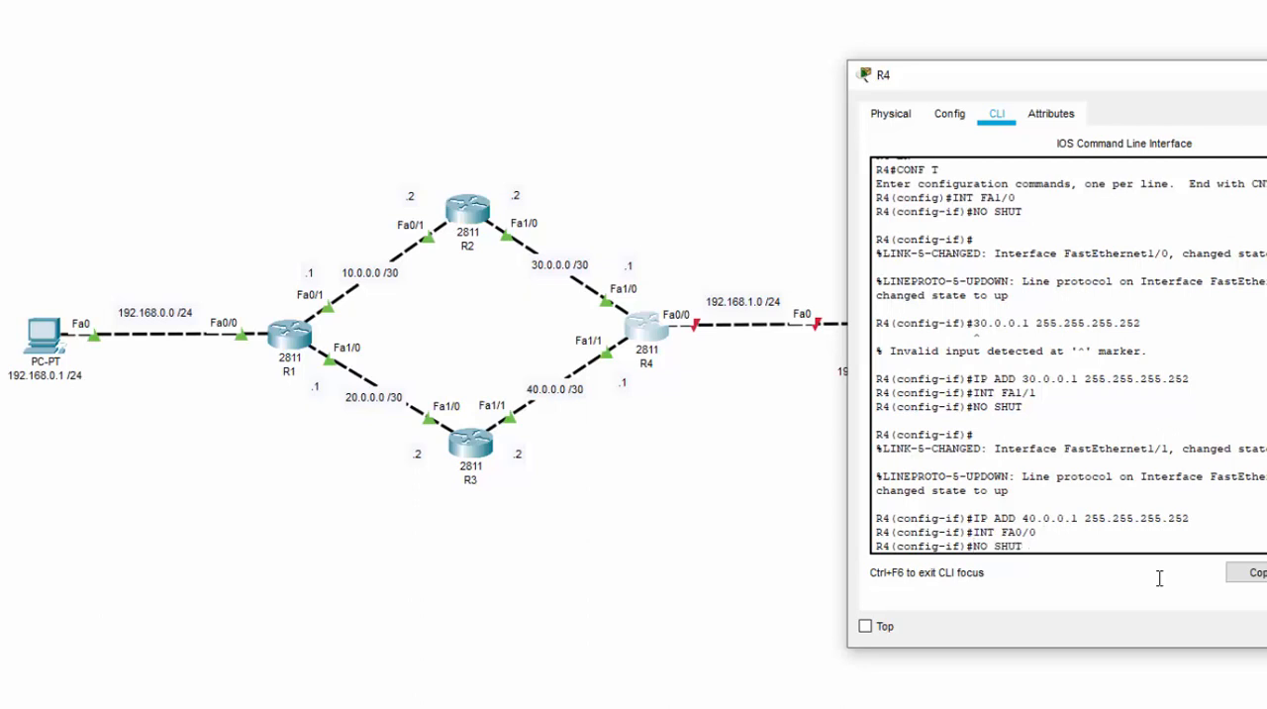
pyautogui.press('Return')
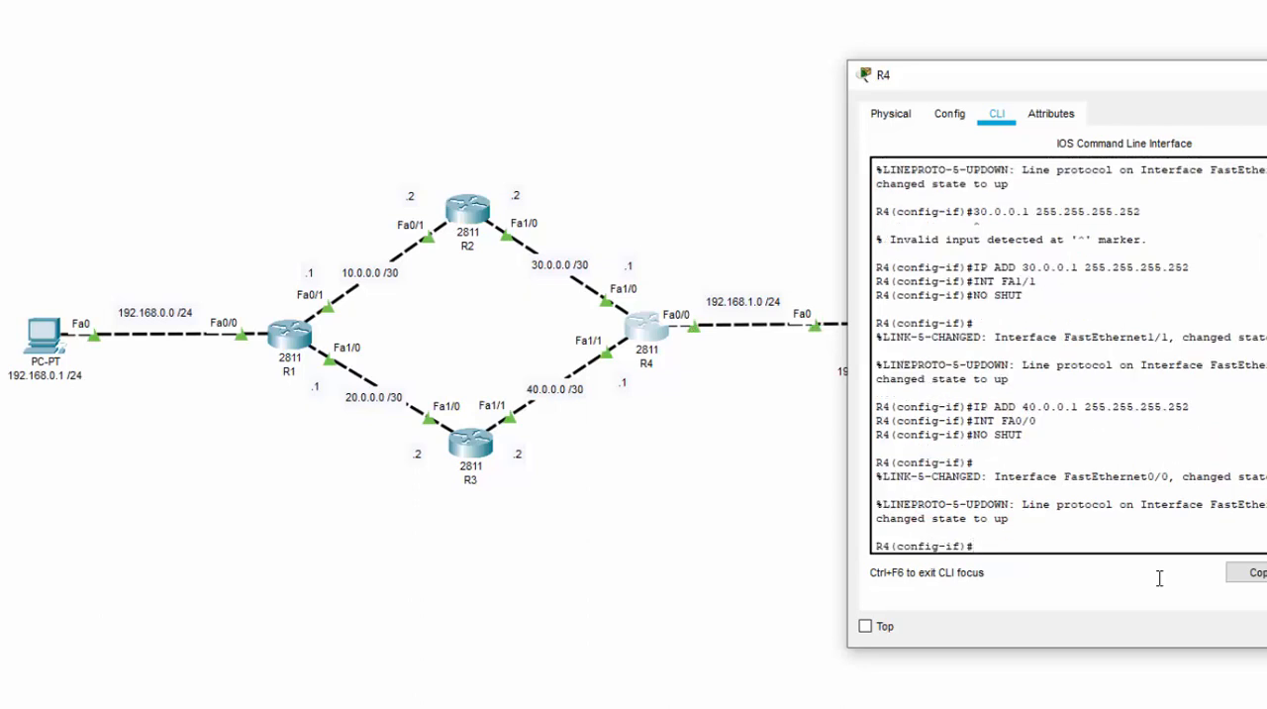
# Try to assign R4's FastEthernet0/0 the address 192.168.1.0 with subnet mask 255.255.255.0 using IP ADD
pyautogui.write('IPA')
pyautogui.press('BackSpace')
pyautogui.write('ADD 192.168.1.0 255.255.255.')
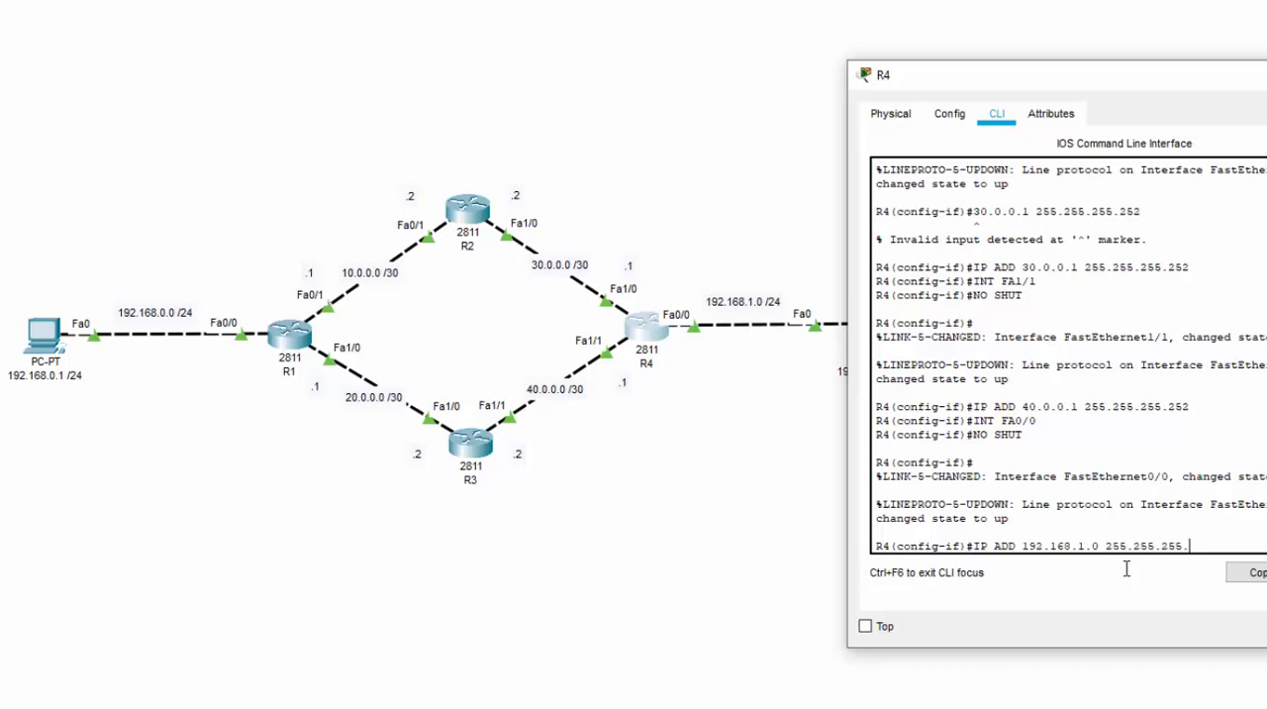
pyautogui.write('0')
pyautogui.press('Return')
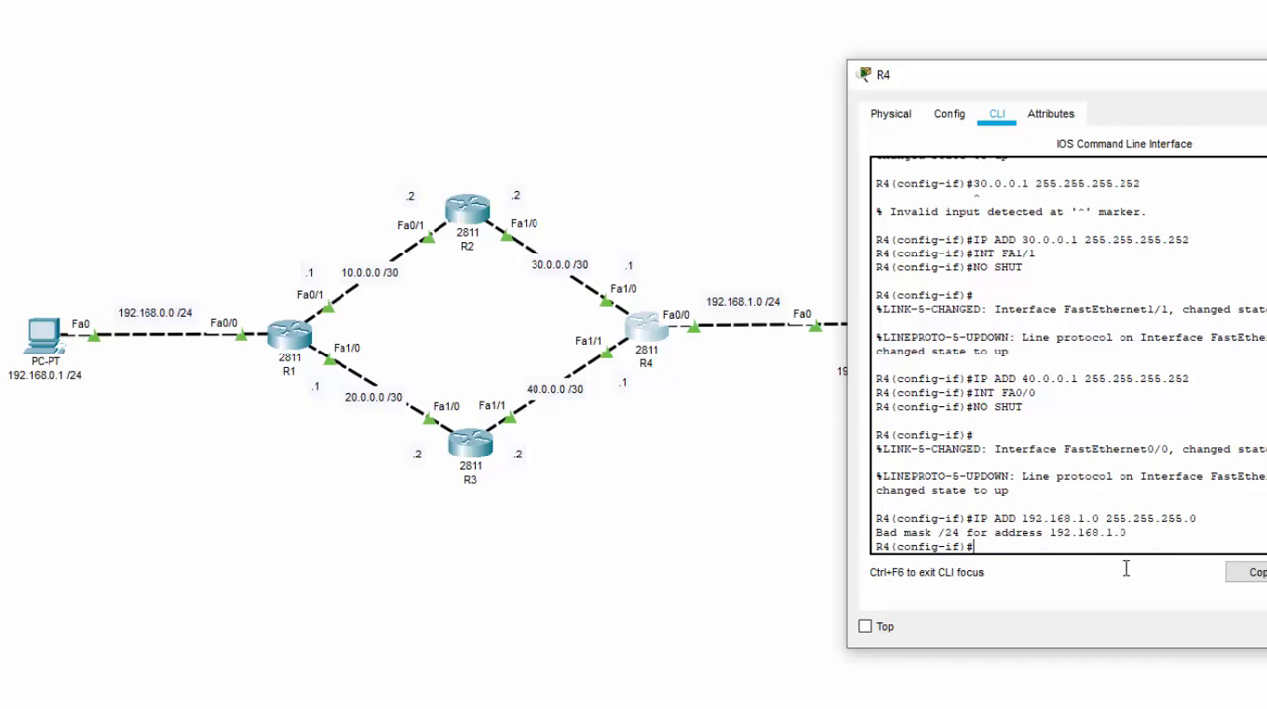
# Reissue the last address command for R4's FastEthernet0/0 with the IP address changed to 192.168.1.254 and mask 255.255.255.0
pyautogui.press('Up')
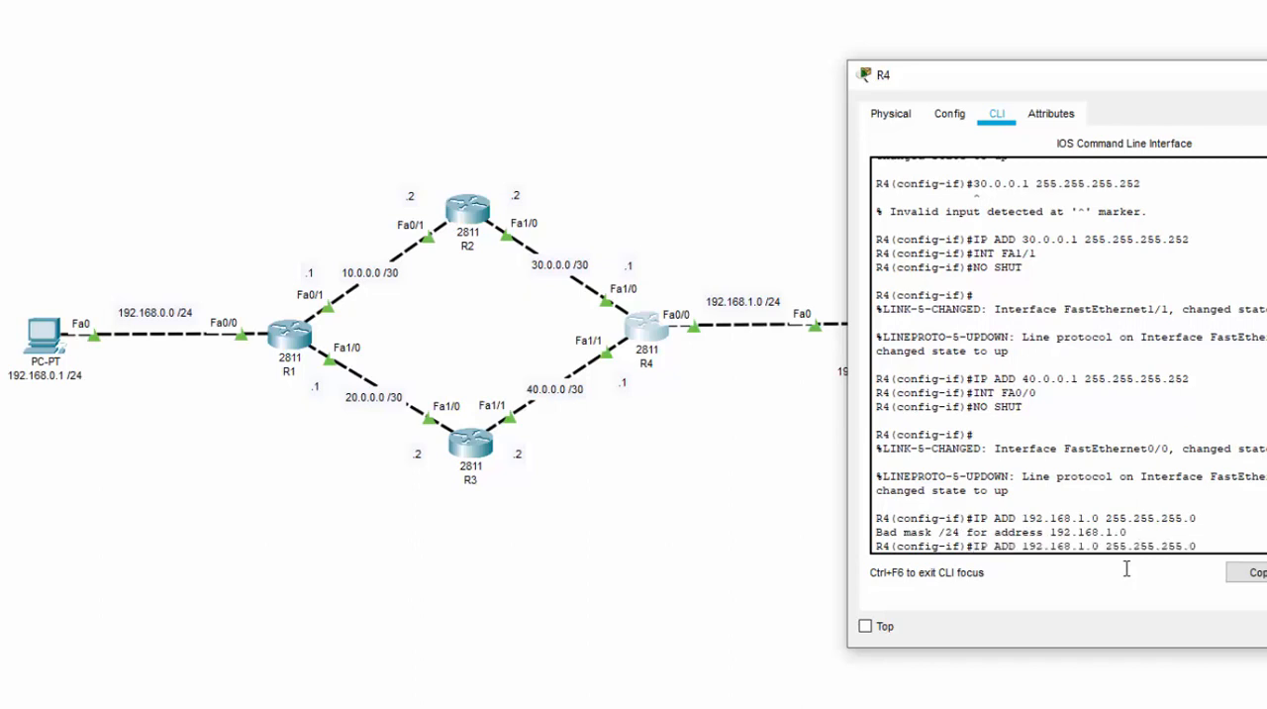
pyautogui.press('Left')
pyautogui.press('Left')
pyautogui.press('Left')
pyautogui.press('Left')
pyautogui.press('Left')
pyautogui.press('Left')
pyautogui.press('Left')
pyautogui.press('Left')
pyautogui.press('Left')
pyautogui.press('Left')
pyautogui.press('Left')
pyautogui.press('Left')
pyautogui.press('Left')
pyautogui.press('Left')
pyautogui.press('BackSpace')
pyautogui.write('254')
pyautogui.press('Return')
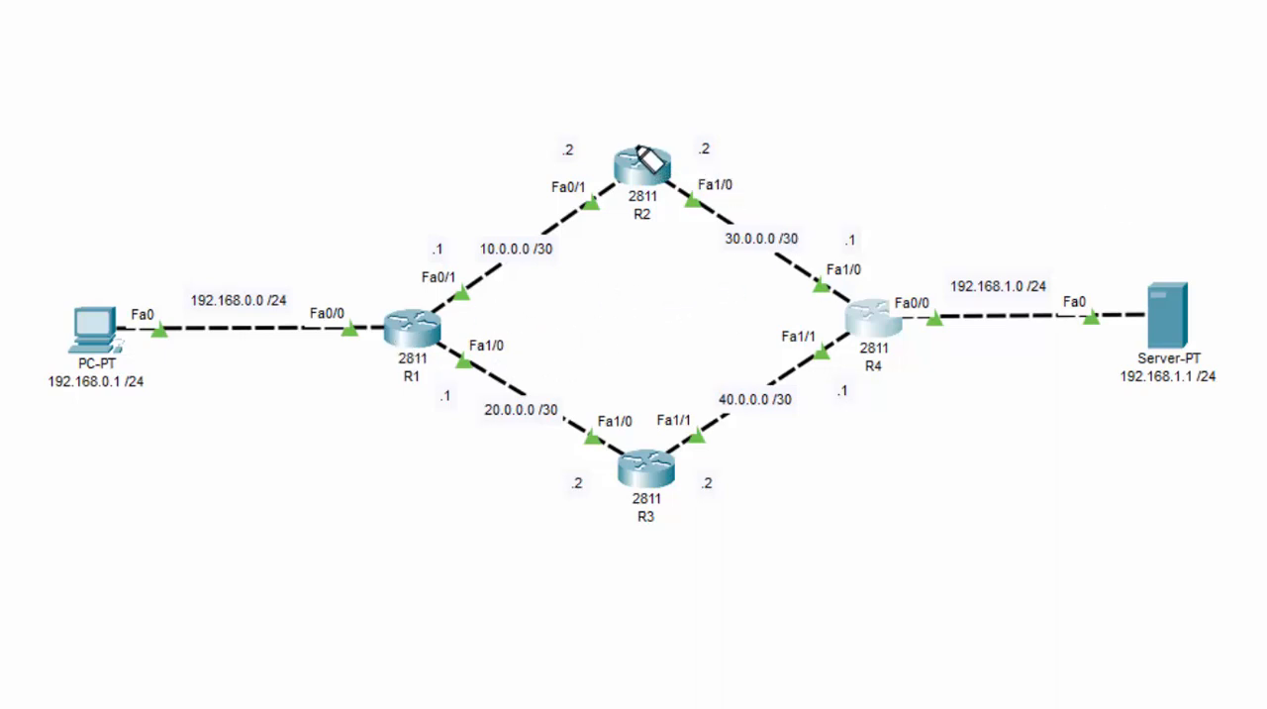
pyautogui.moveTo(636, 147)
pyautogui.mouseDown()
pyautogui.moveTo(816, 224)
pyautogui.moveTo(835, 326)
pyautogui.moveTo(631, 159)
pyautogui.mouseUp()
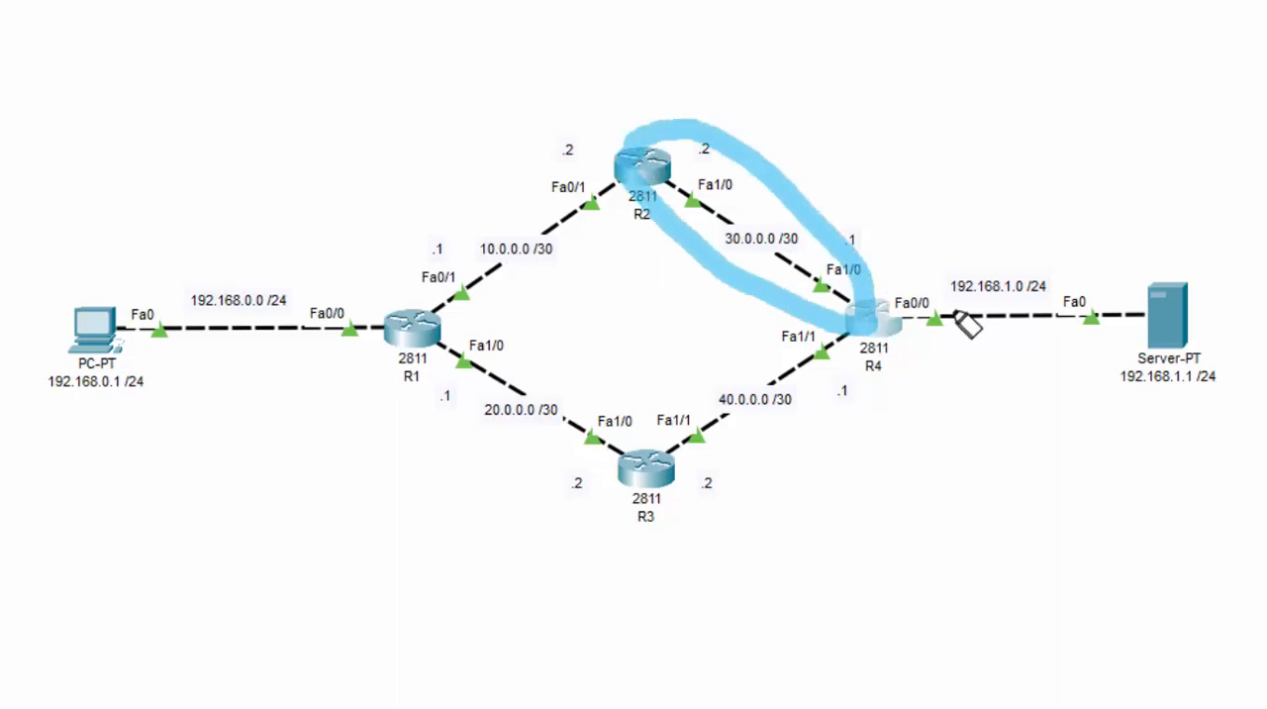
pyautogui.moveTo(882, 297)
pyautogui.mouseDown()
pyautogui.moveTo(1230, 291)
pyautogui.moveTo(921, 358)
pyautogui.mouseUp()
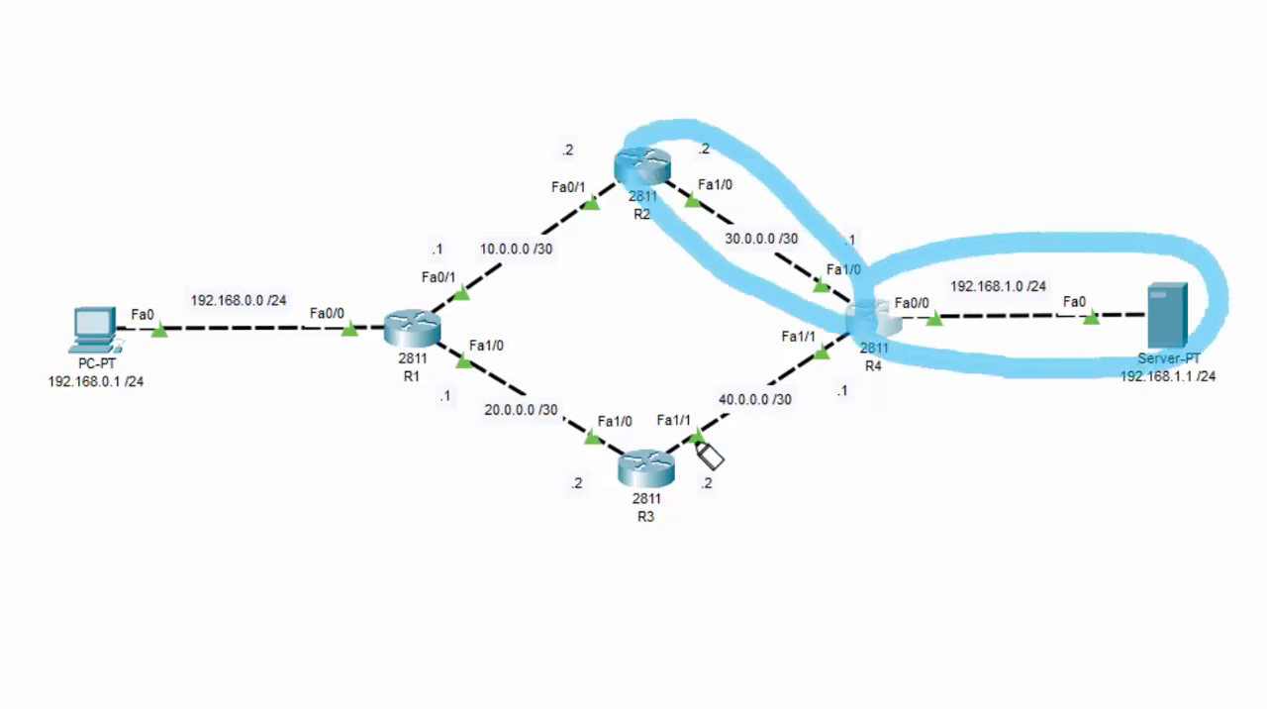
pyautogui.moveTo(594, 483)
pyautogui.mouseDown()
pyautogui.moveTo(663, 433)
pyautogui.moveTo(873, 341)
pyautogui.moveTo(803, 445)
pyautogui.moveTo(596, 482)
pyautogui.mouseUp()
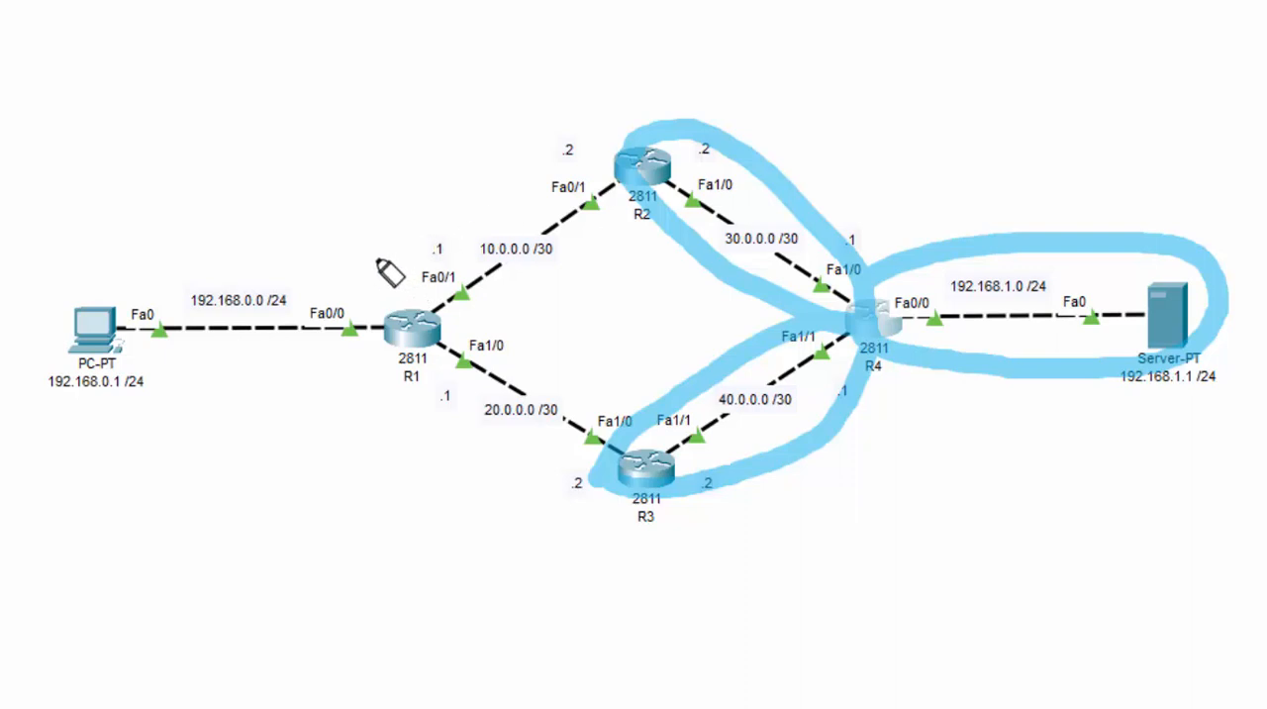
pyautogui.moveTo(368, 262)
pyautogui.mouseDown()
pyautogui.moveTo(644, 106)
pyautogui.moveTo(1027, 219)
pyautogui.moveTo(1000, 219)
pyautogui.moveTo(1035, 194)
pyautogui.moveTo(984, 210)
pyautogui.moveTo(1049, 220)
pyautogui.mouseUp()
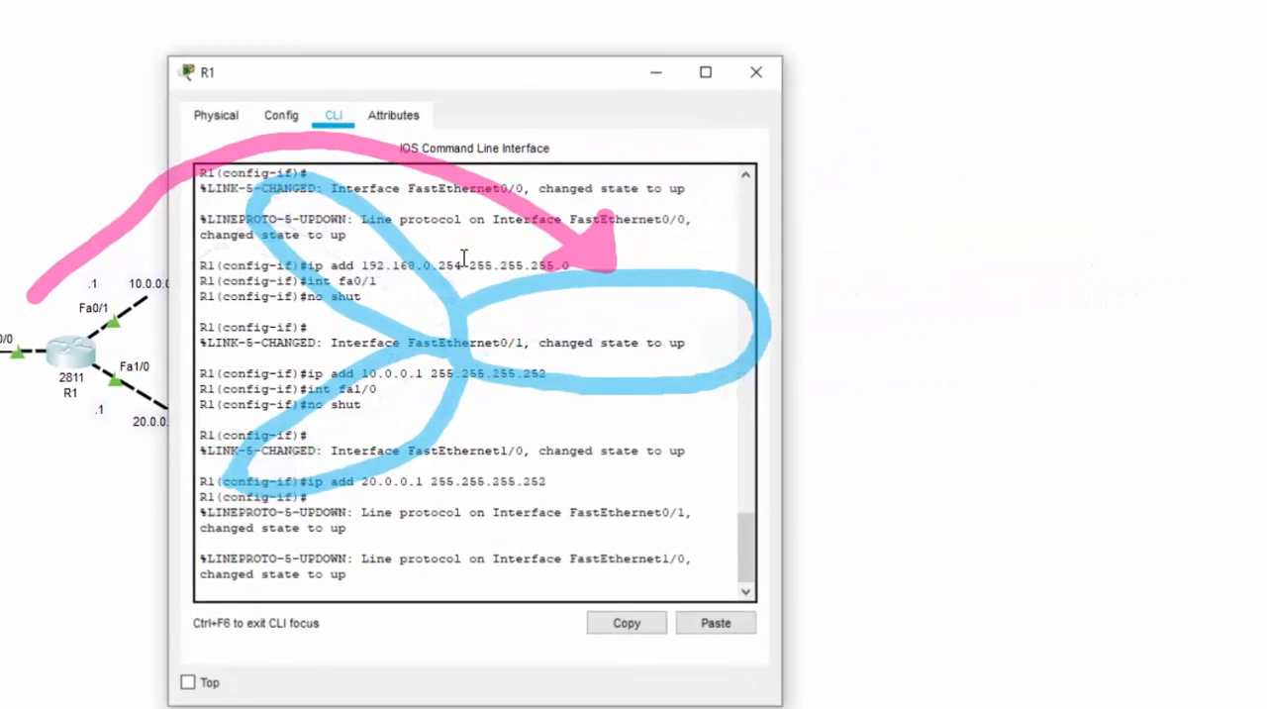
# Bring up R1's command line beside the topology and return to global configuration mode with EXIT
pyautogui.moveTo(388, 79); pyautogui.dragTo(990, 2)
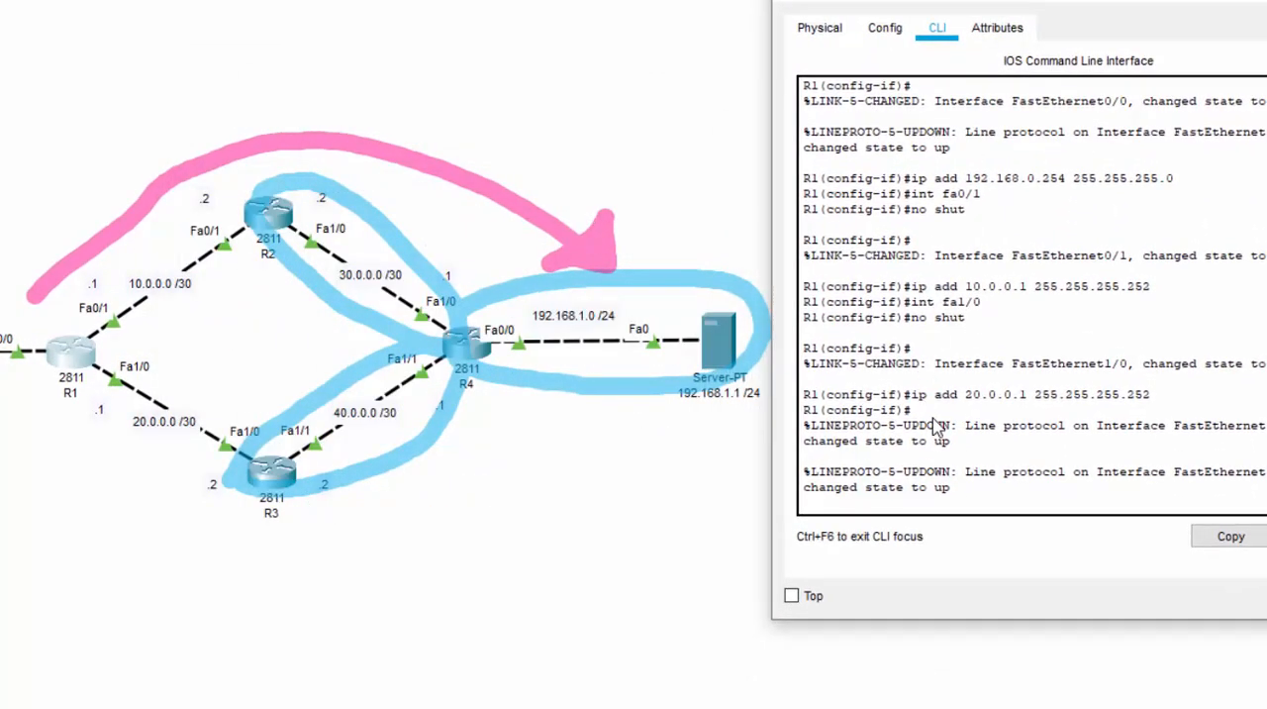
pyautogui.press('Return')
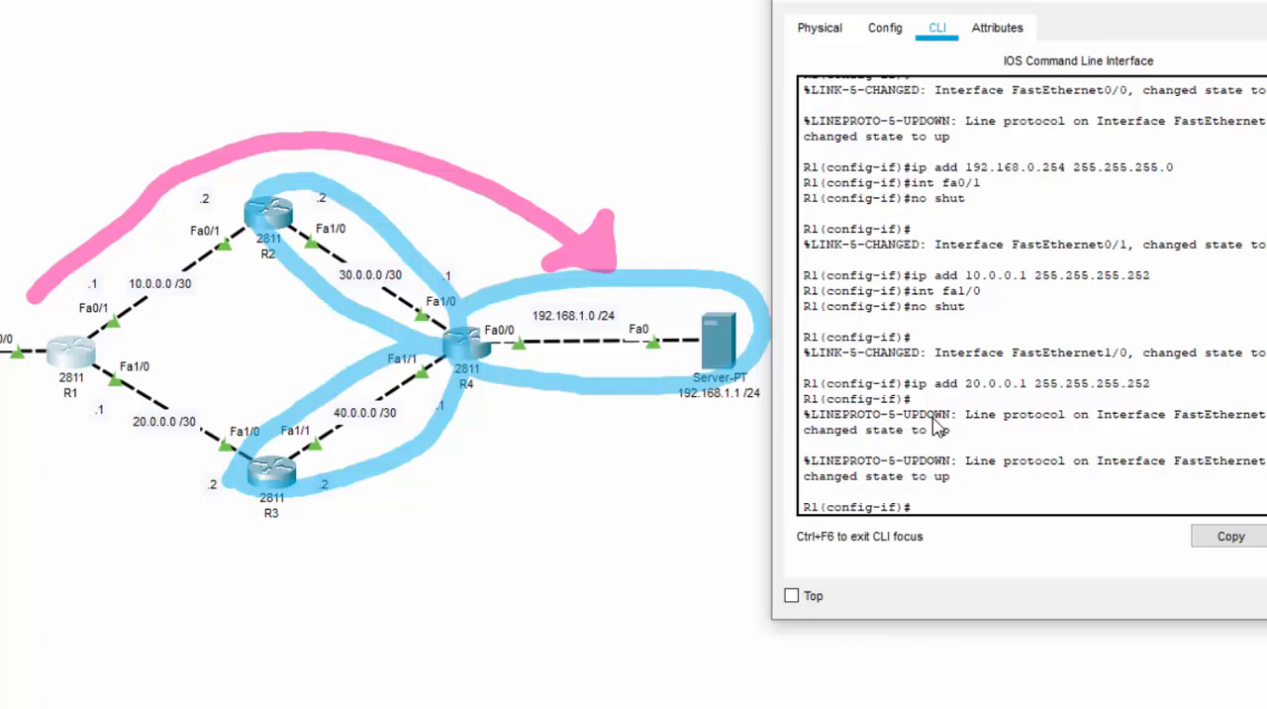
pyautogui.write('EXIT')
pyautogui.press('Return')
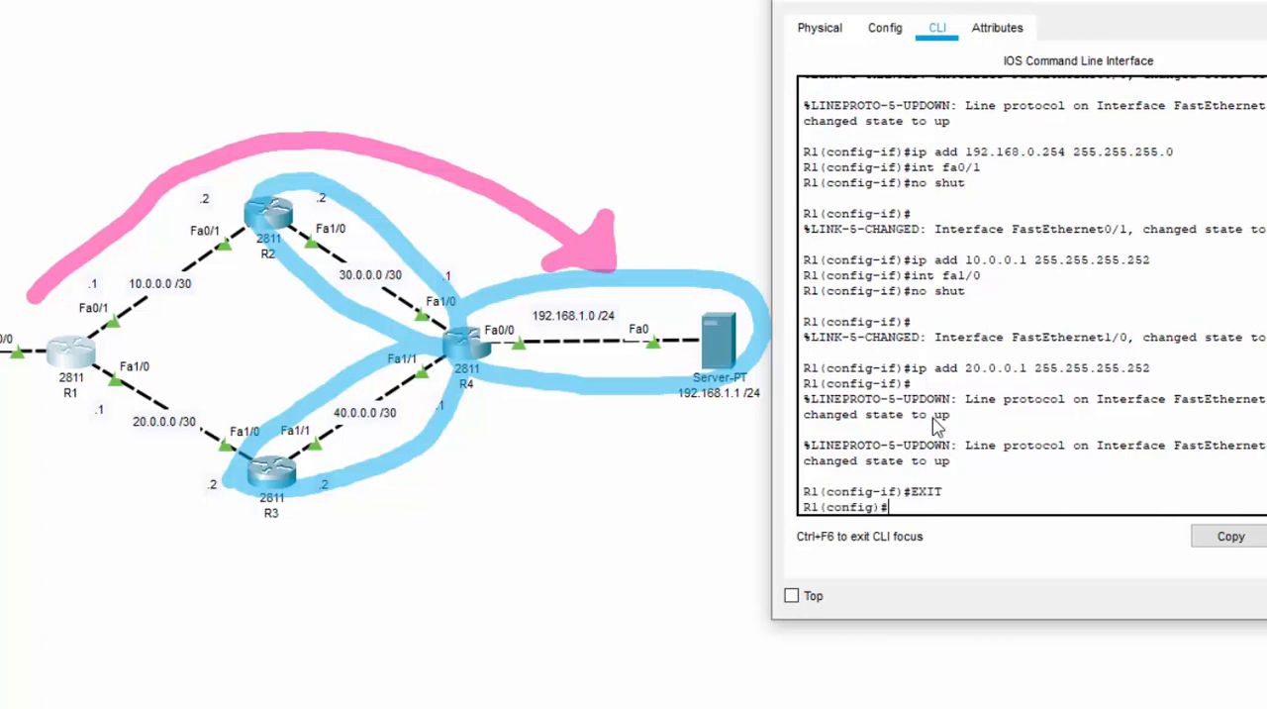
# Add a static route on R1 to network 30.0.0.0 with mask 255.255.255.252 via next hop 10.0.0.2 using IP ROUTE
pyautogui.write('IP ROUTER')
pyautogui.press('BackSpace')
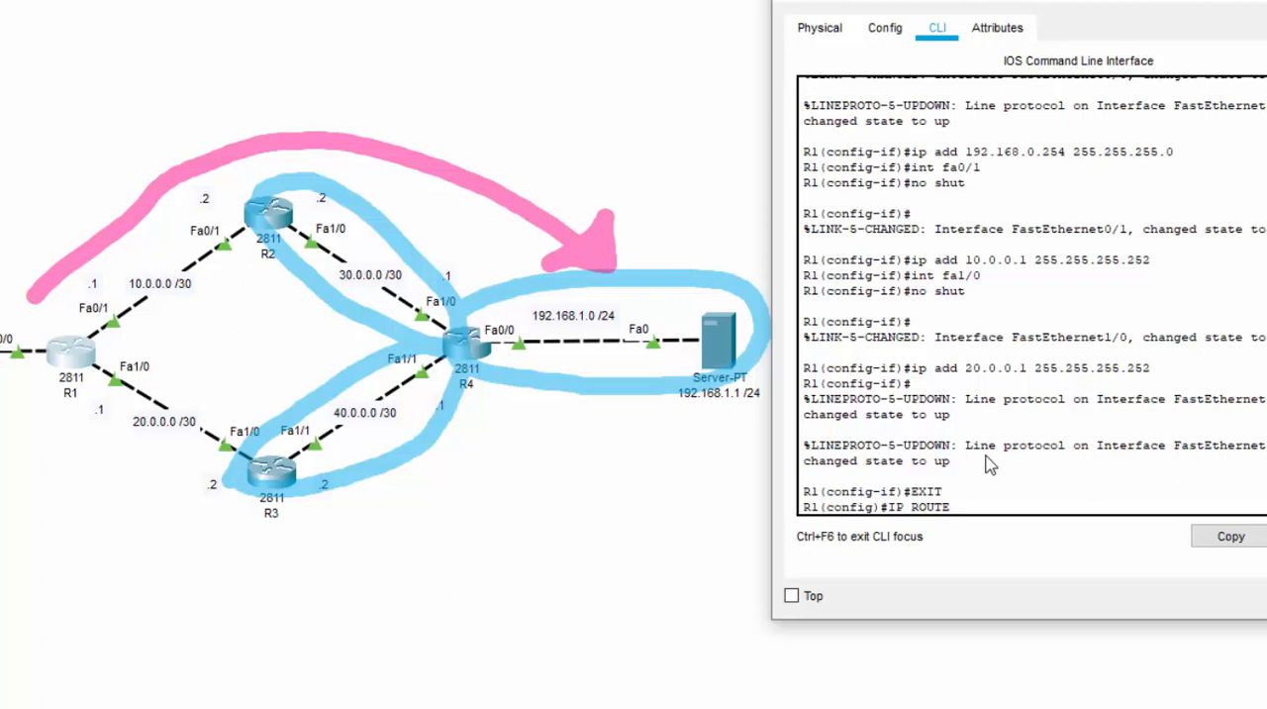
pyautogui.write('30.0.0.0 255.255.255.252')
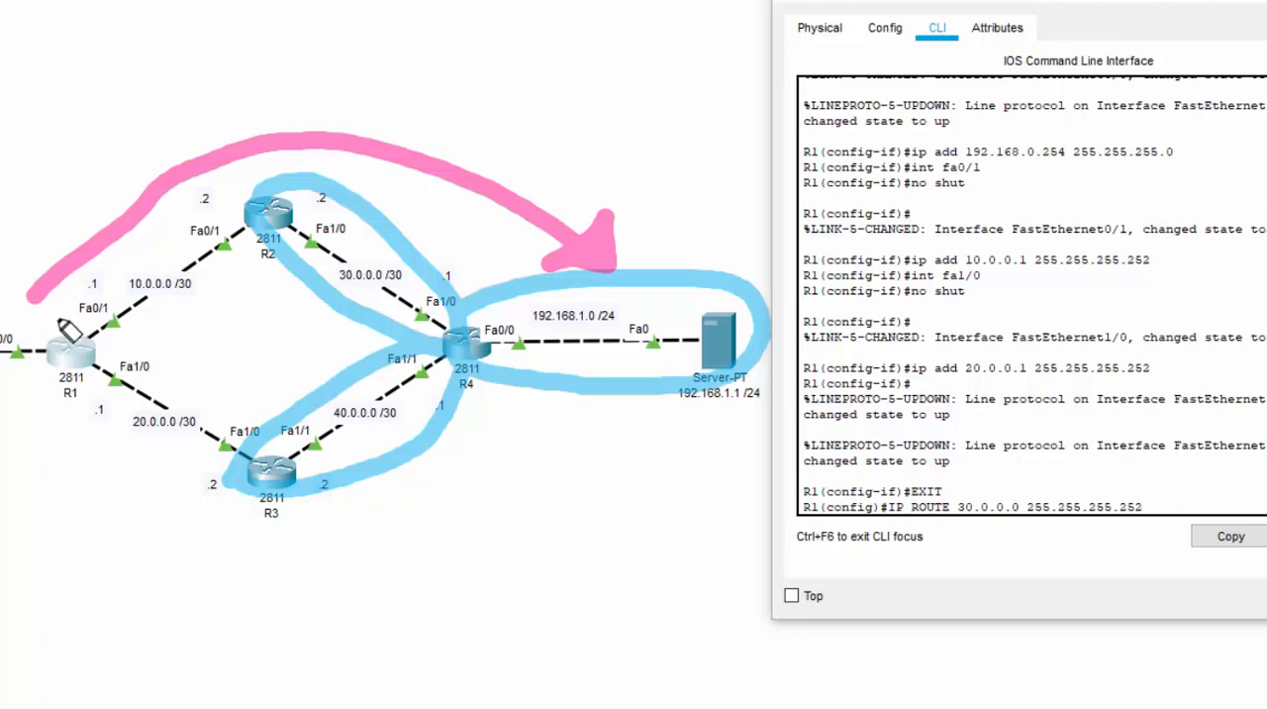
pyautogui.moveTo(109, 347)
pyautogui.mouseDown()
pyautogui.moveTo(260, 247)
pyautogui.moveTo(238, 247)
pyautogui.mouseUp()
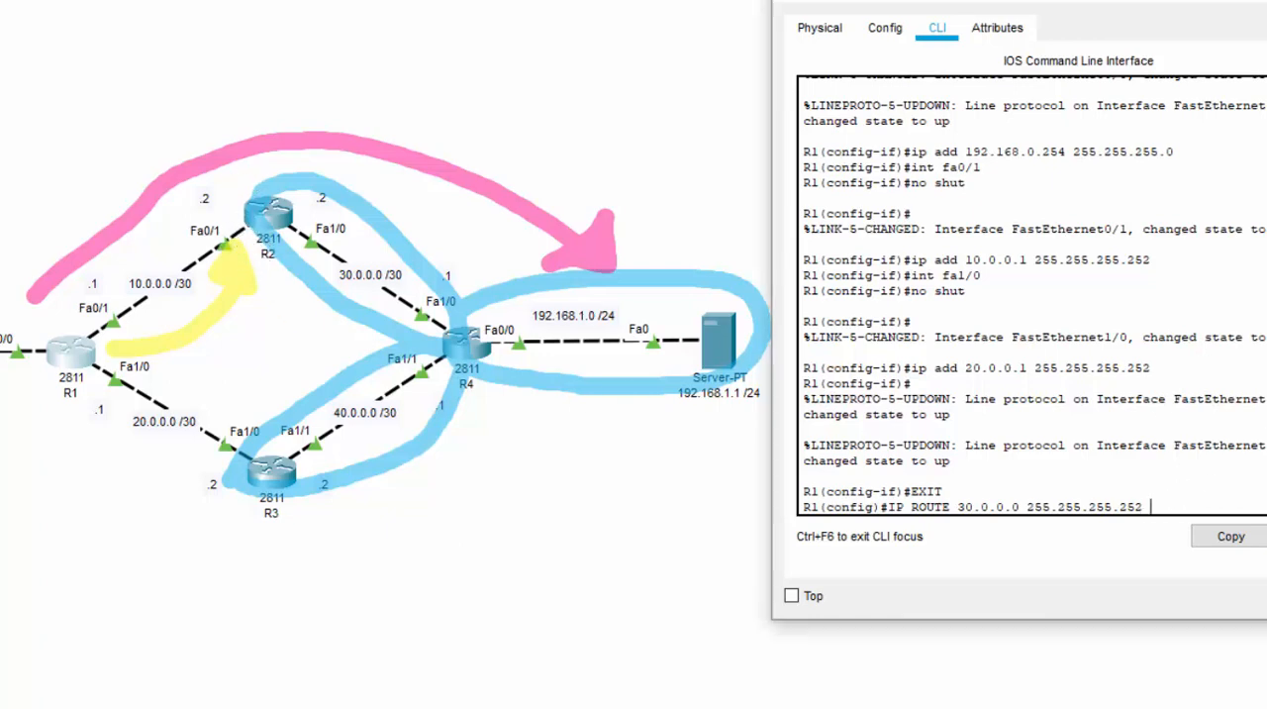
pyautogui.write('0.0')
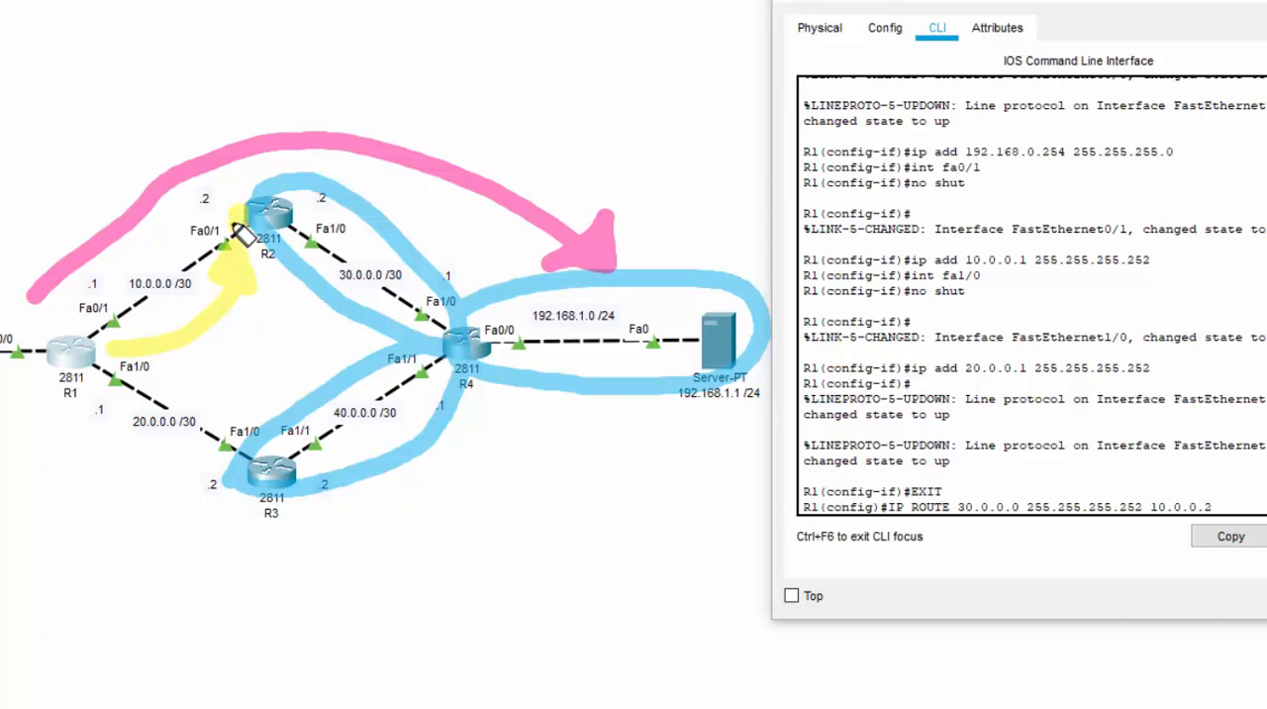
pyautogui.moveTo(241, 248)
pyautogui.mouseDown()
pyautogui.moveTo(212, 238)
pyautogui.moveTo(246, 252)
pyautogui.mouseUp()
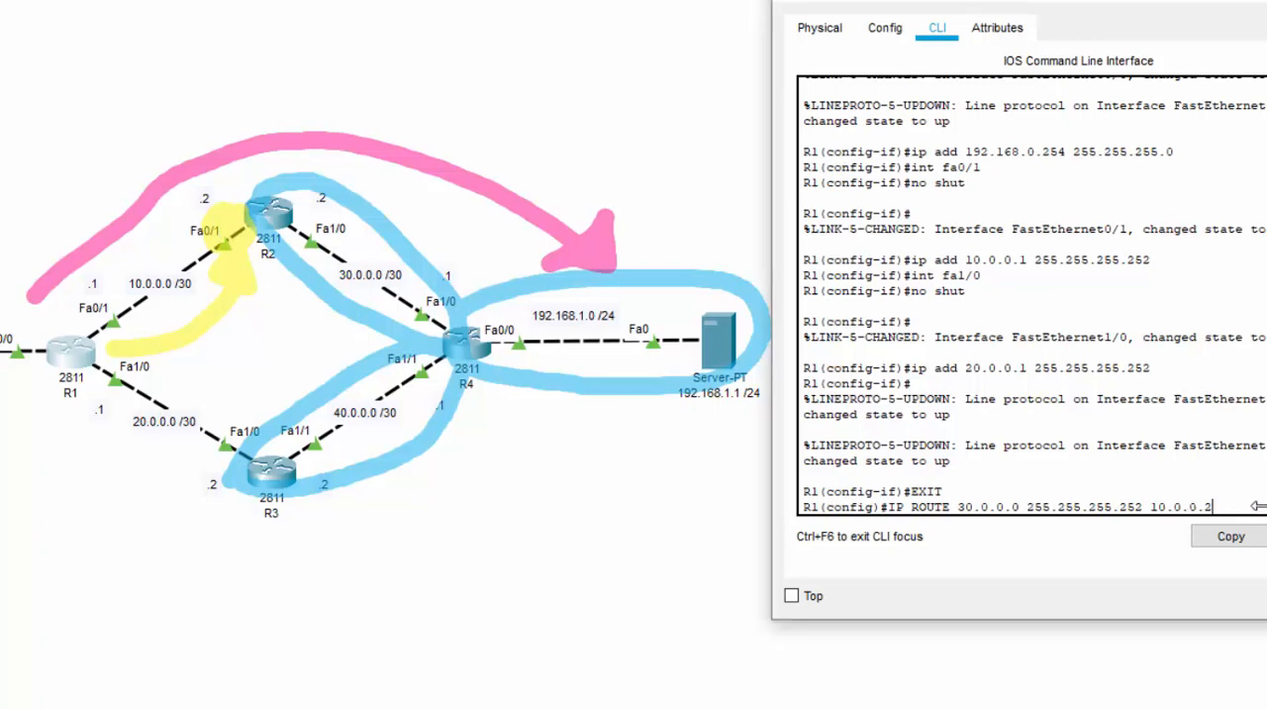
pyautogui.press('Return')
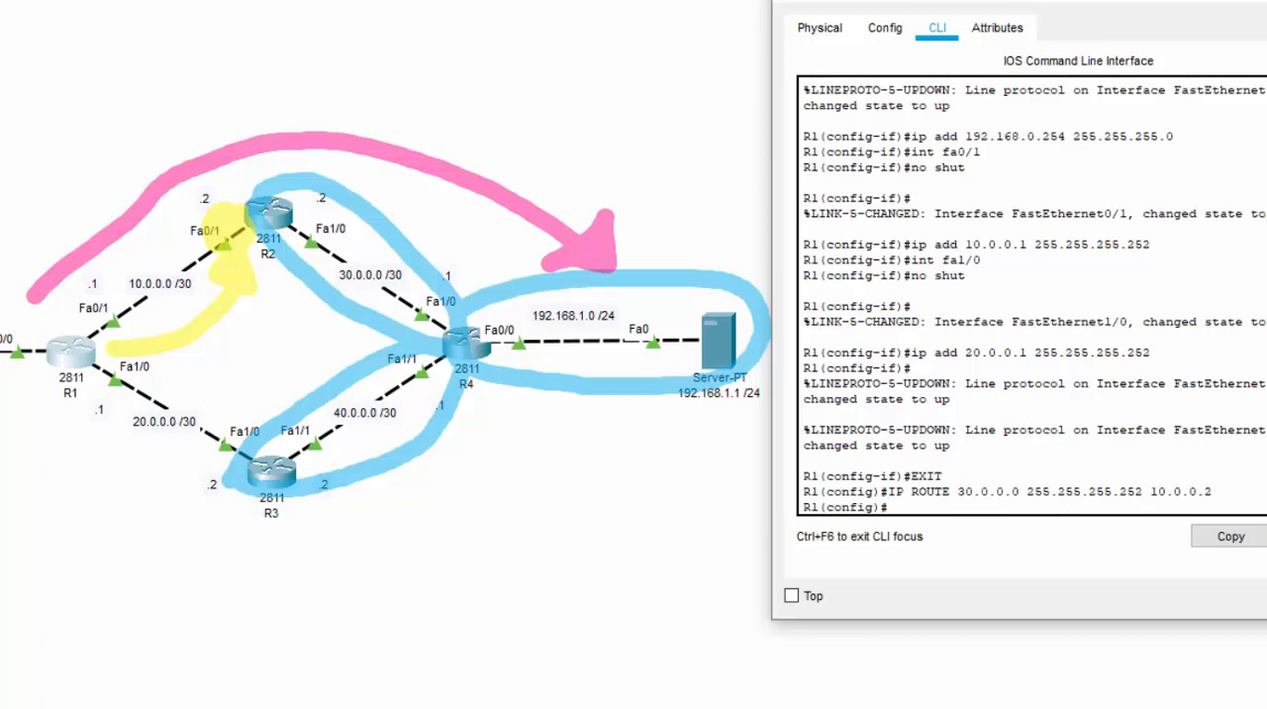
# Add a static route on R1 to network 40.0.0.0 with mask 255.255.255.252 via next hop 20.0.0.2 using IP ROUTE
pyautogui.write('IP ROUTE')
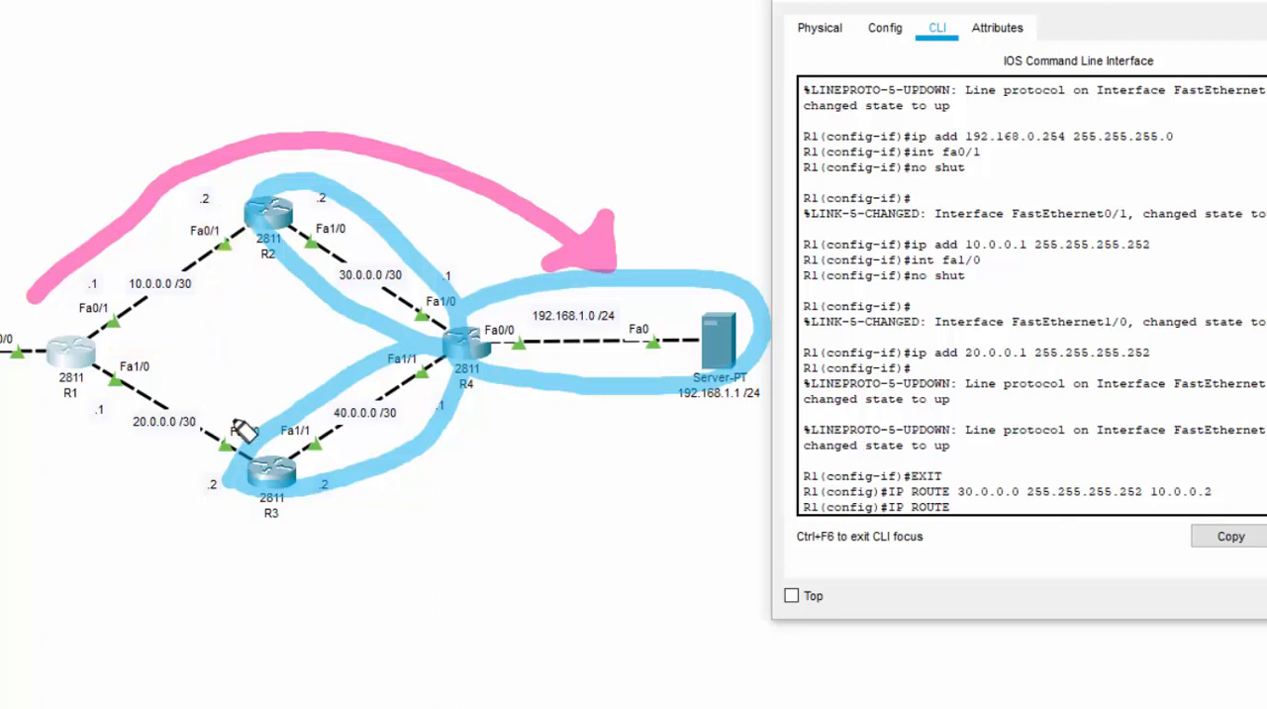
pyautogui.moveTo(105, 348)
pyautogui.mouseDown()
pyautogui.moveTo(174, 339)
pyautogui.moveTo(247, 427)
pyautogui.mouseUp()
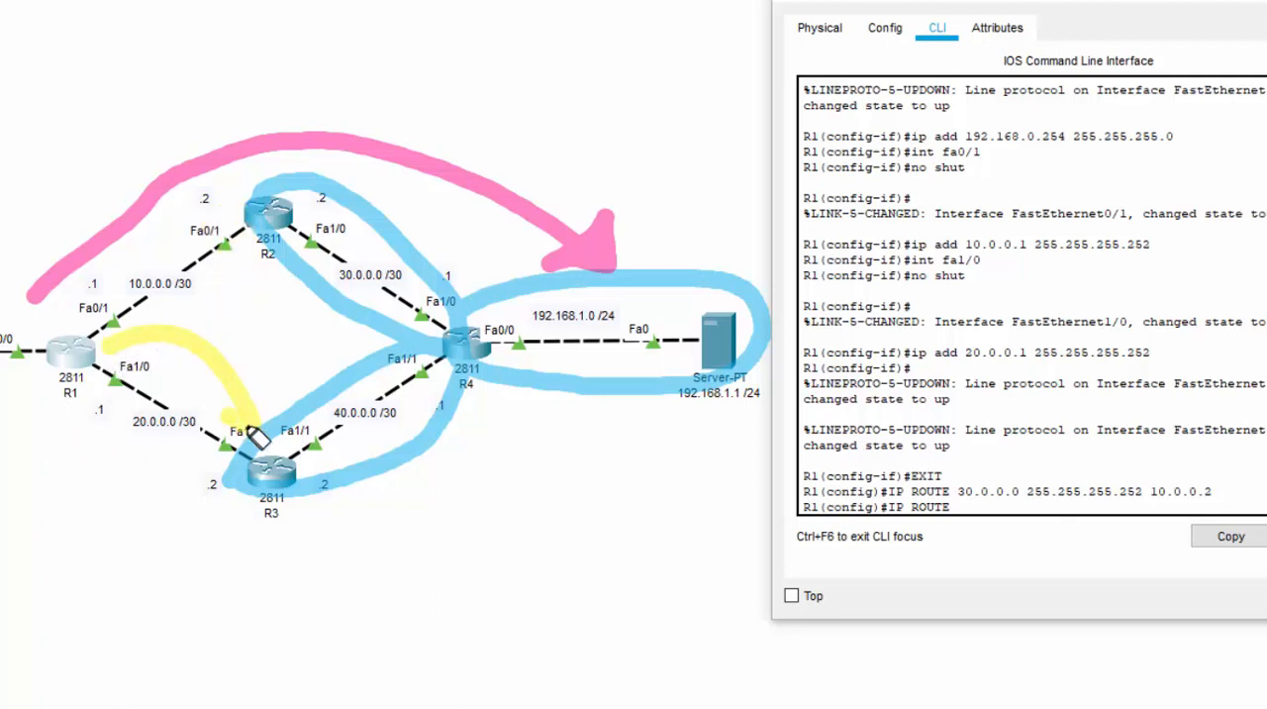
pyautogui.moveTo(265, 386); pyautogui.dragTo(253, 423)
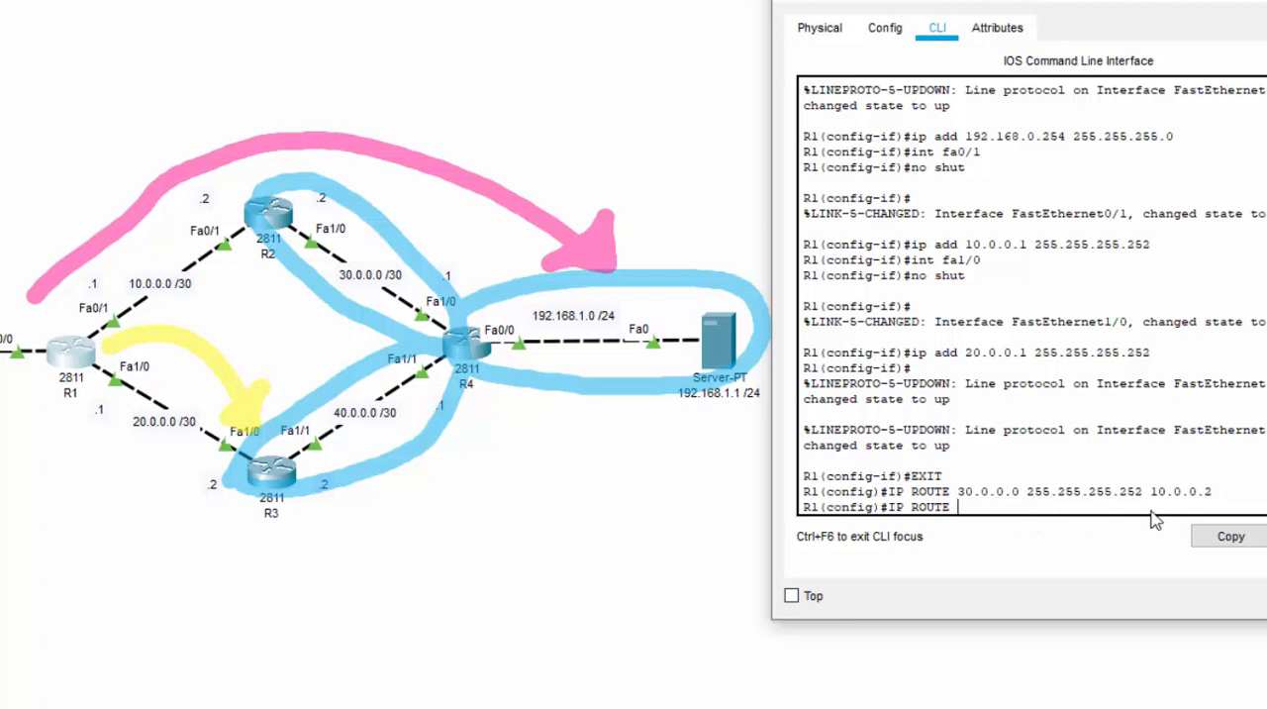
pyautogui.write('40.0.0.0 255.255')
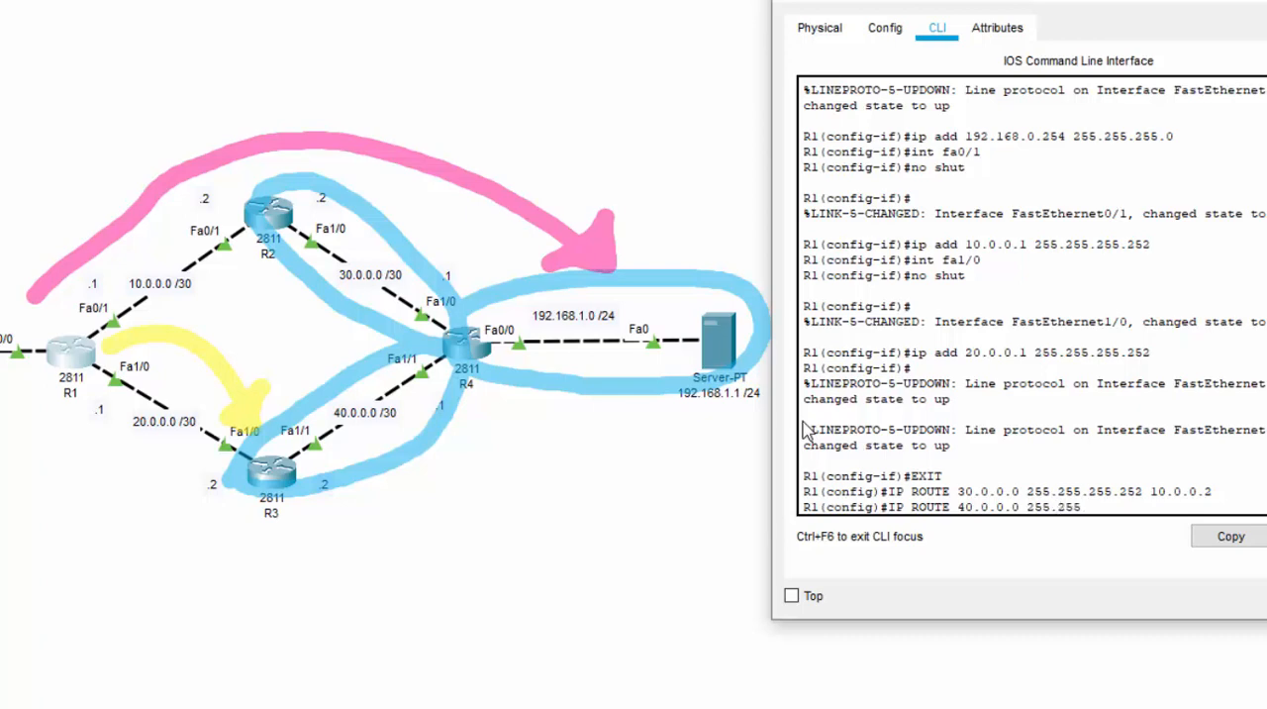
pyautogui.write('.255.252')
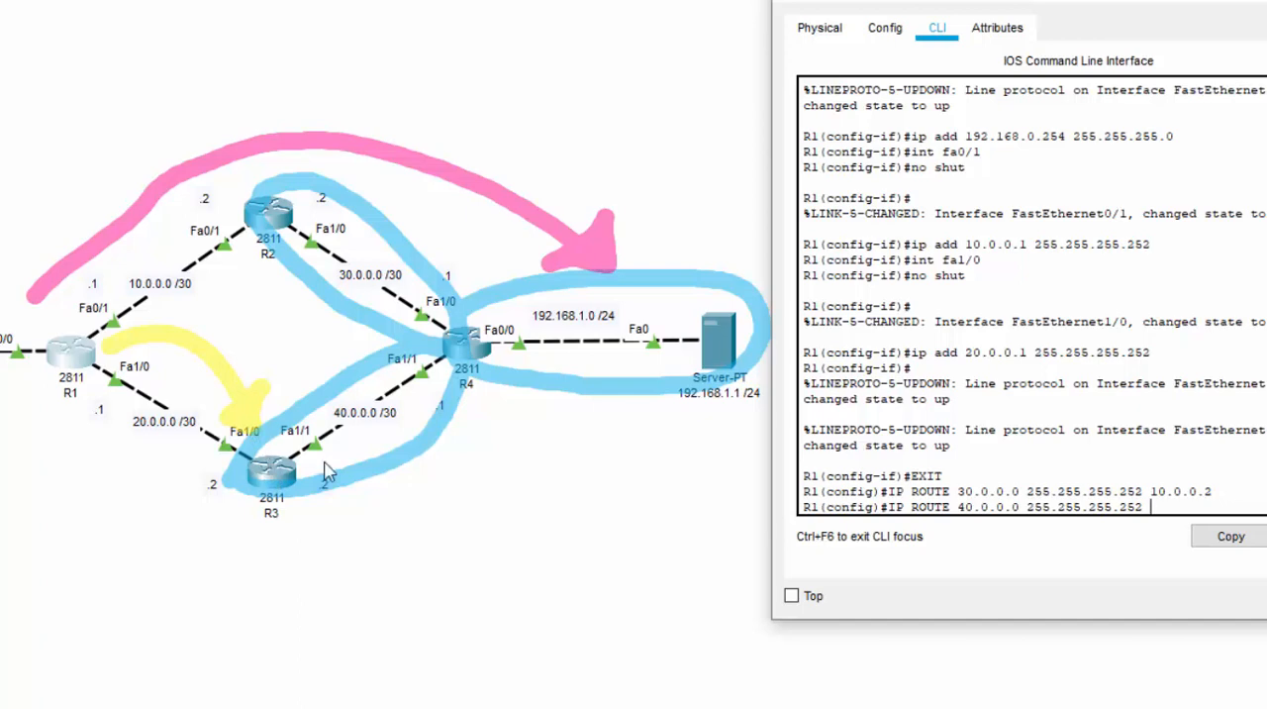
pyautogui.write('0.0.0.20.0.0.2')
pyautogui.press('Return')
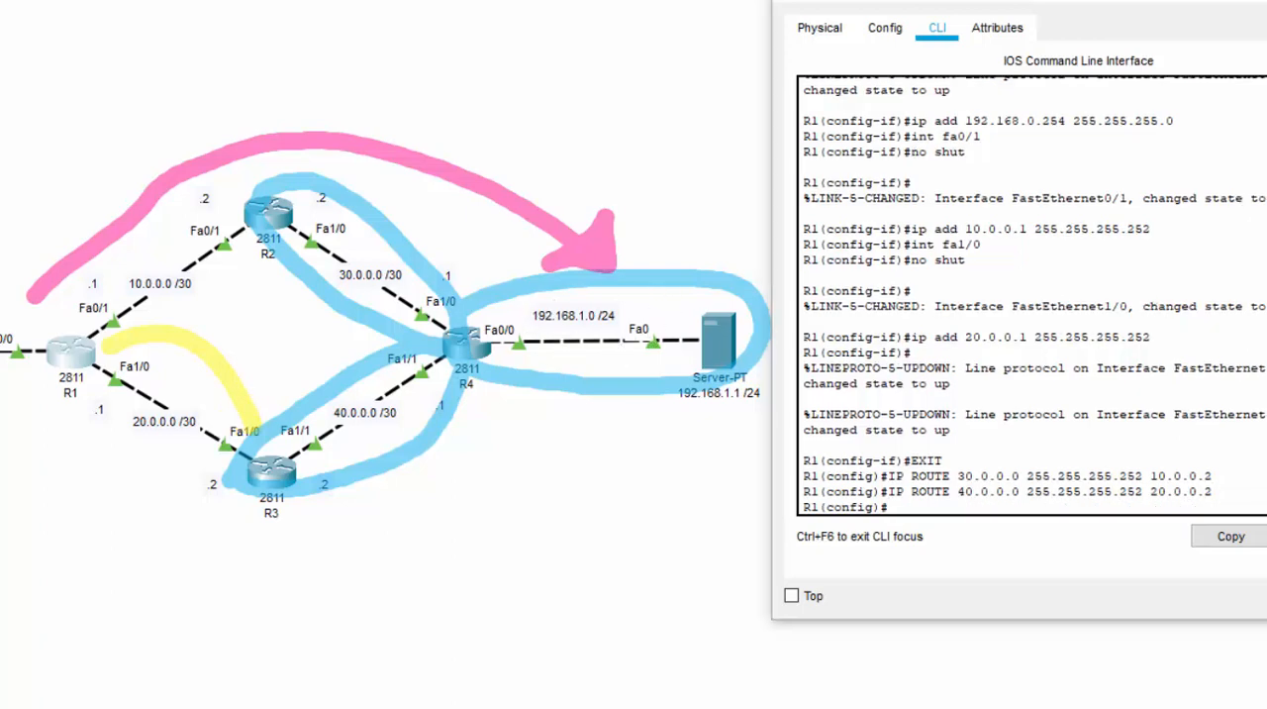
pyautogui.hotkey('ctrl', 'z')
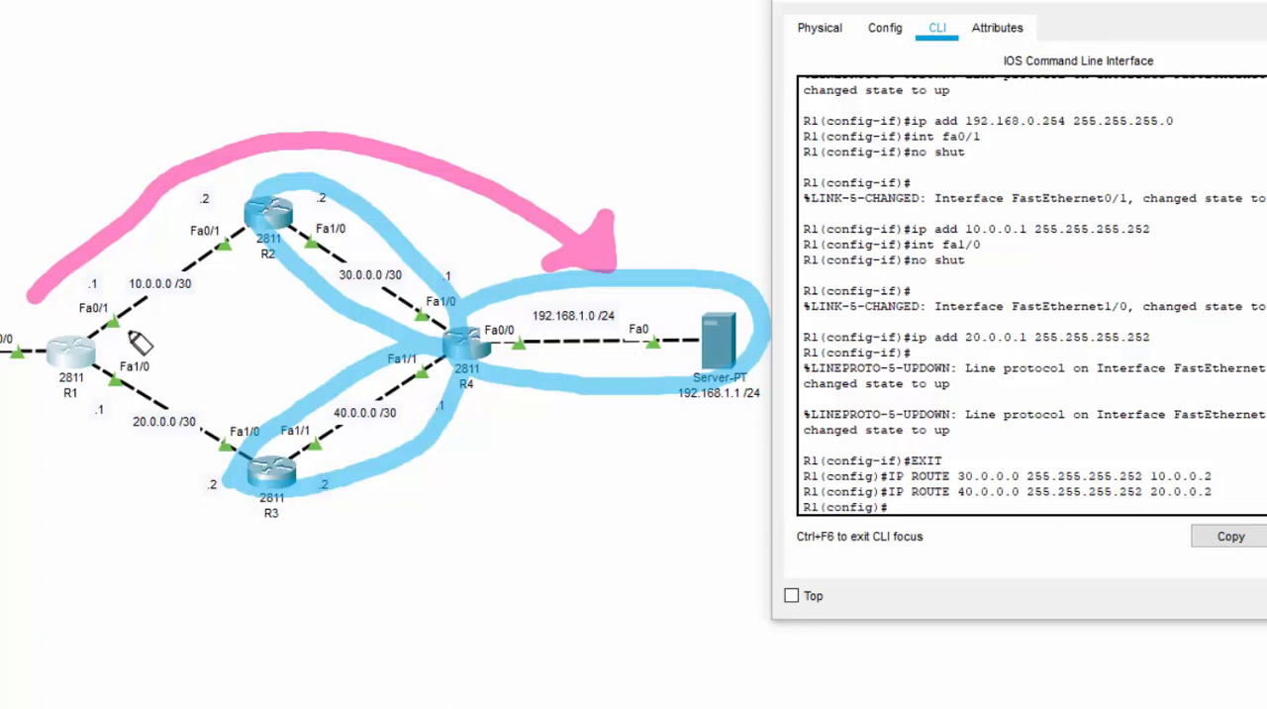
pyautogui.moveTo(122, 338)
pyautogui.mouseDown()
pyautogui.moveTo(205, 340)
pyautogui.moveTo(254, 285)
pyautogui.mouseUp()
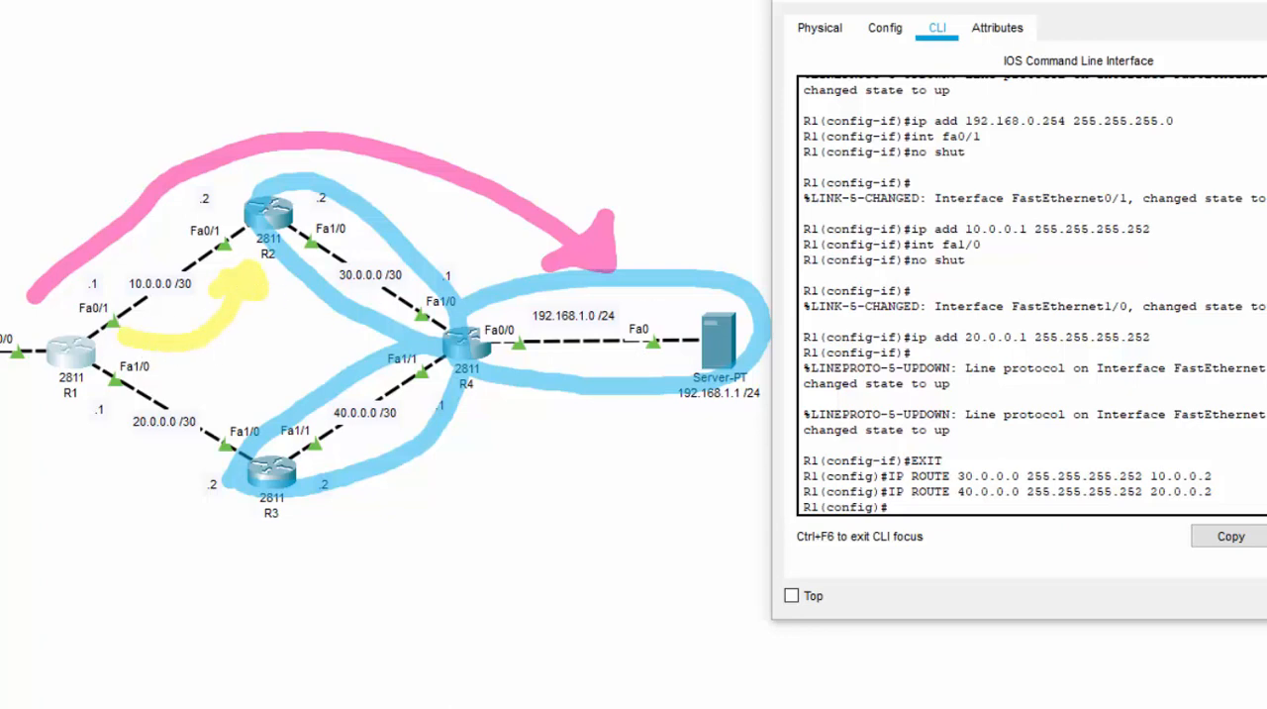
# Add a static route on R1 to the server network 192.168.1.0 with mask 255.255.255.0 via next hop 10.0.0.2
pyautogui.click(1067, 510)
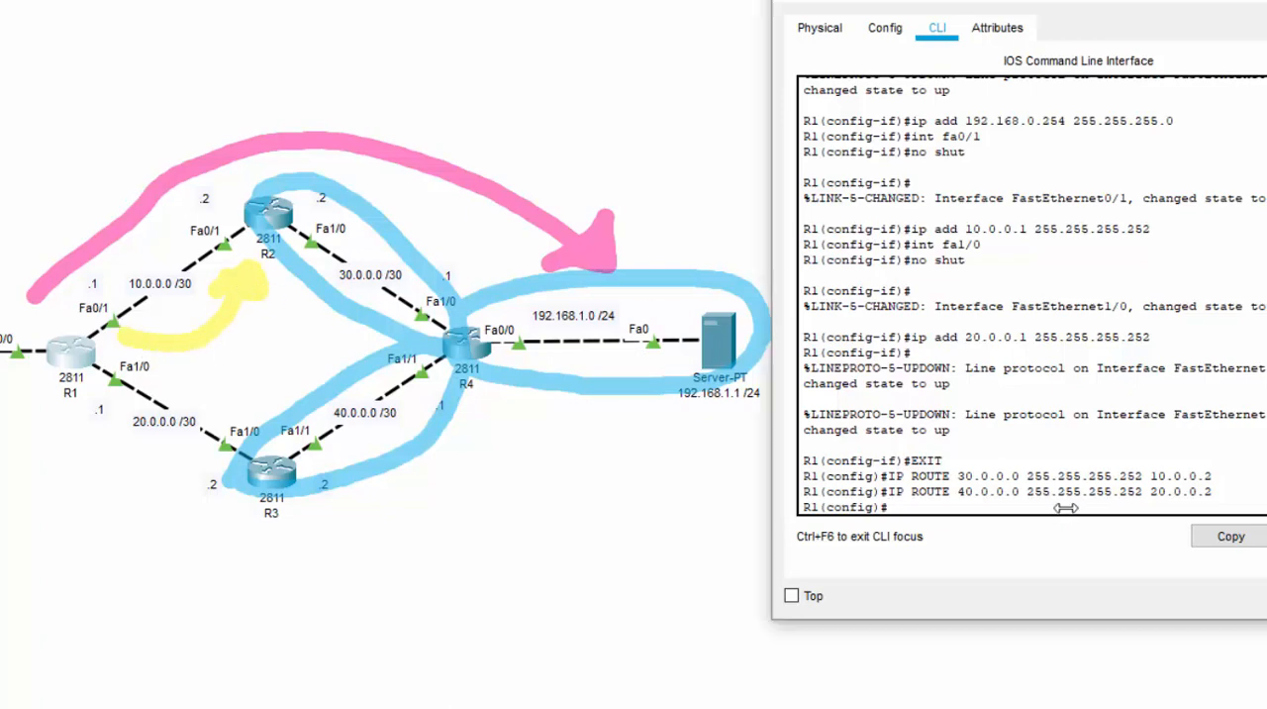
pyautogui.write('IP ROUTE 19')
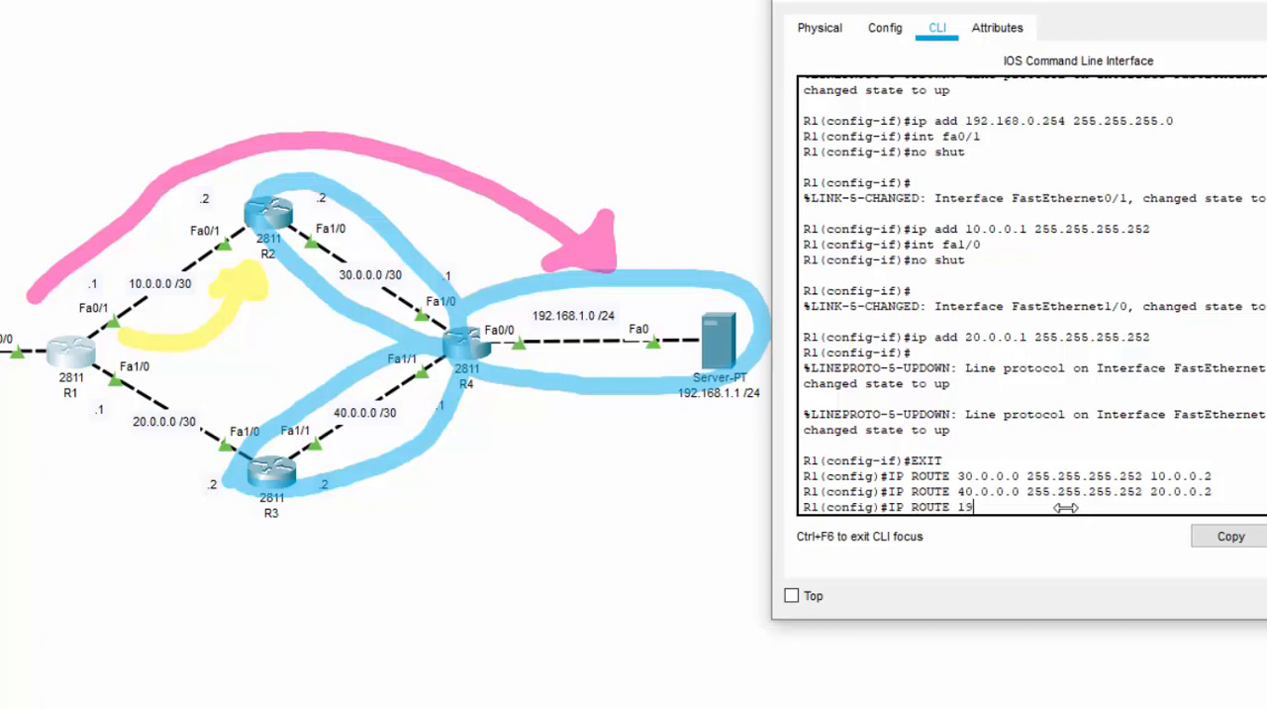
pyautogui.write('2.168.1.0 255.255.255.0')
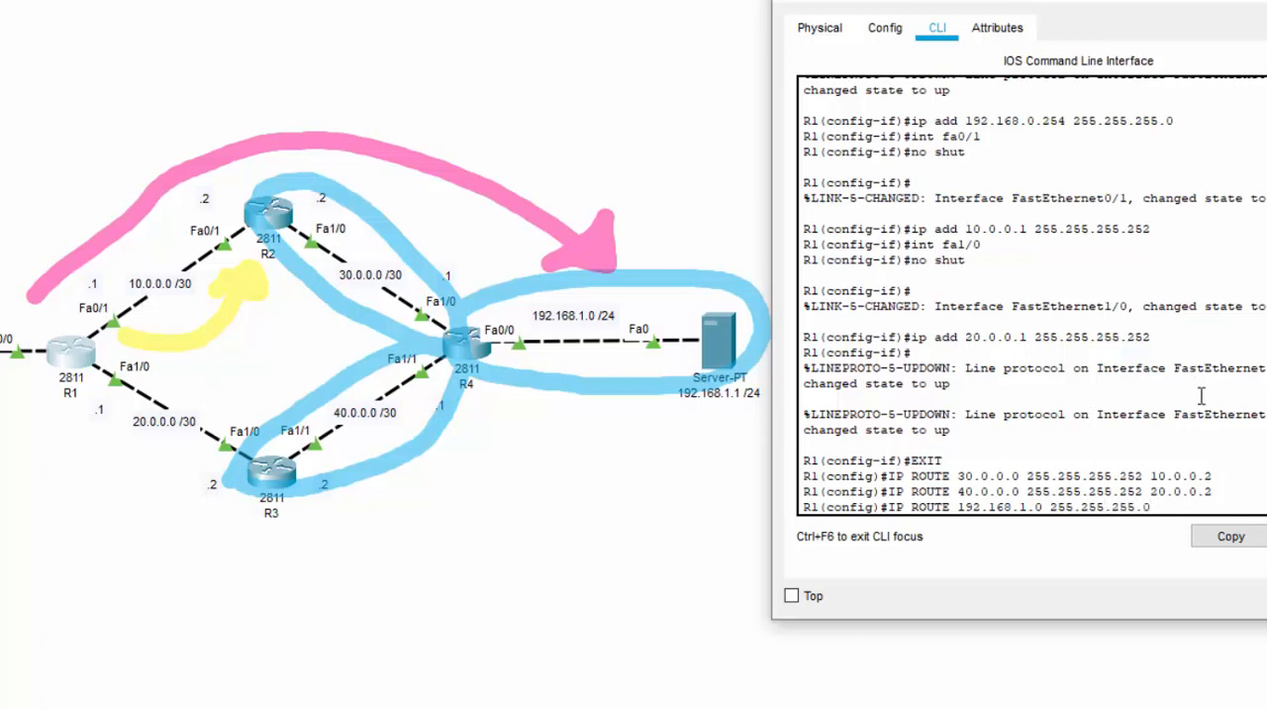
pyautogui.write('10.0.0.2')
pyautogui.press('Return')
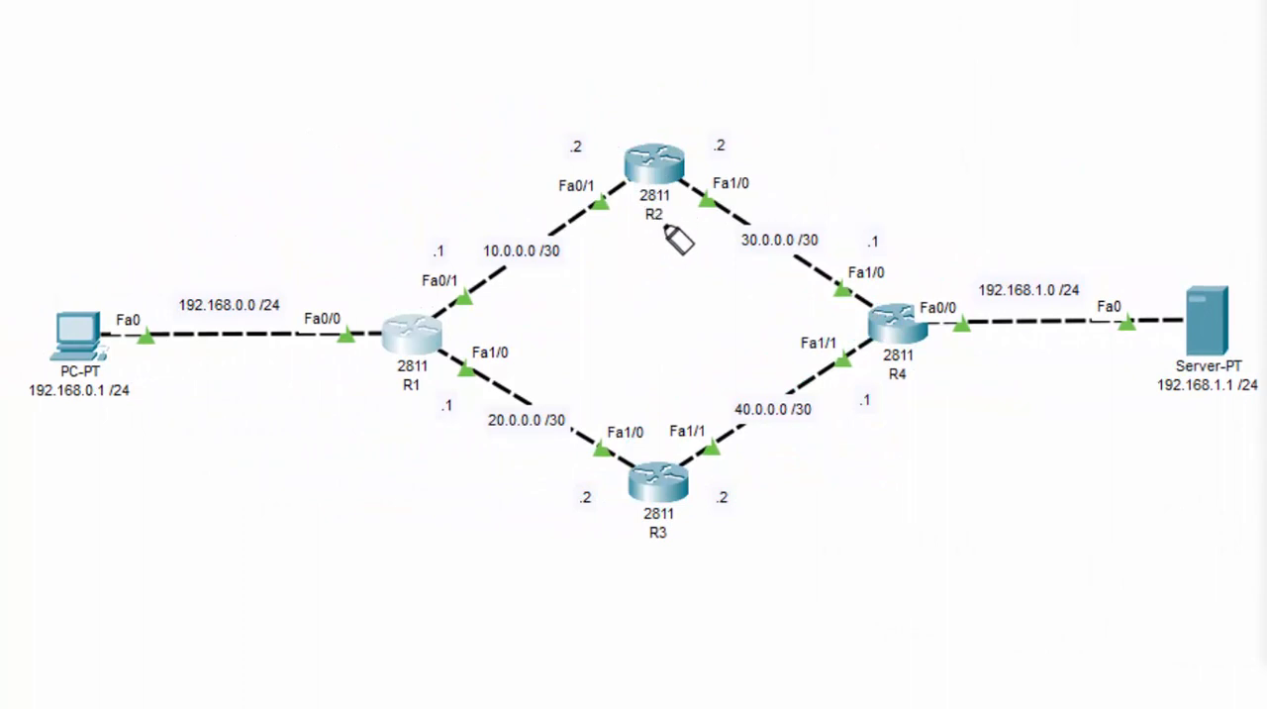
pyautogui.moveTo(30, 284)
pyautogui.mouseDown()
pyautogui.moveTo(346, 287)
pyautogui.moveTo(416, 348)
pyautogui.mouseUp()
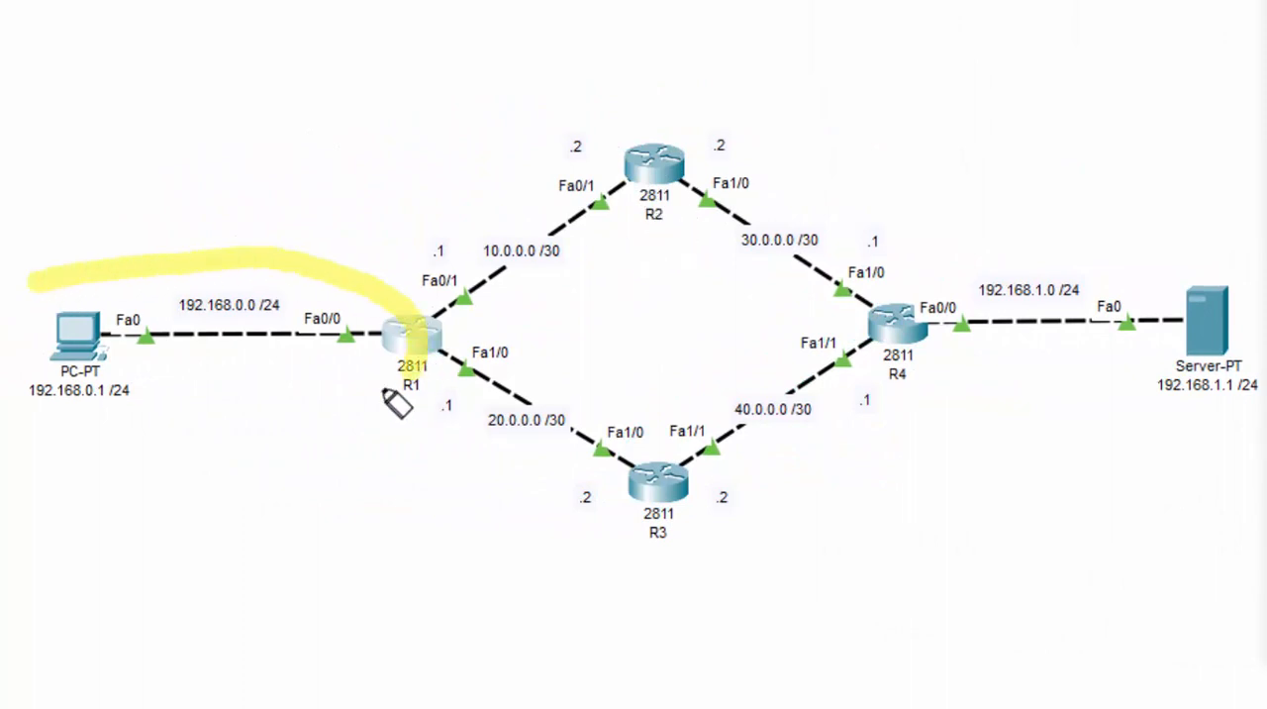
pyautogui.moveTo(396, 403)
pyautogui.mouseDown()
pyautogui.moveTo(23, 306)
pyautogui.moveTo(60, 273)
pyautogui.mouseUp()
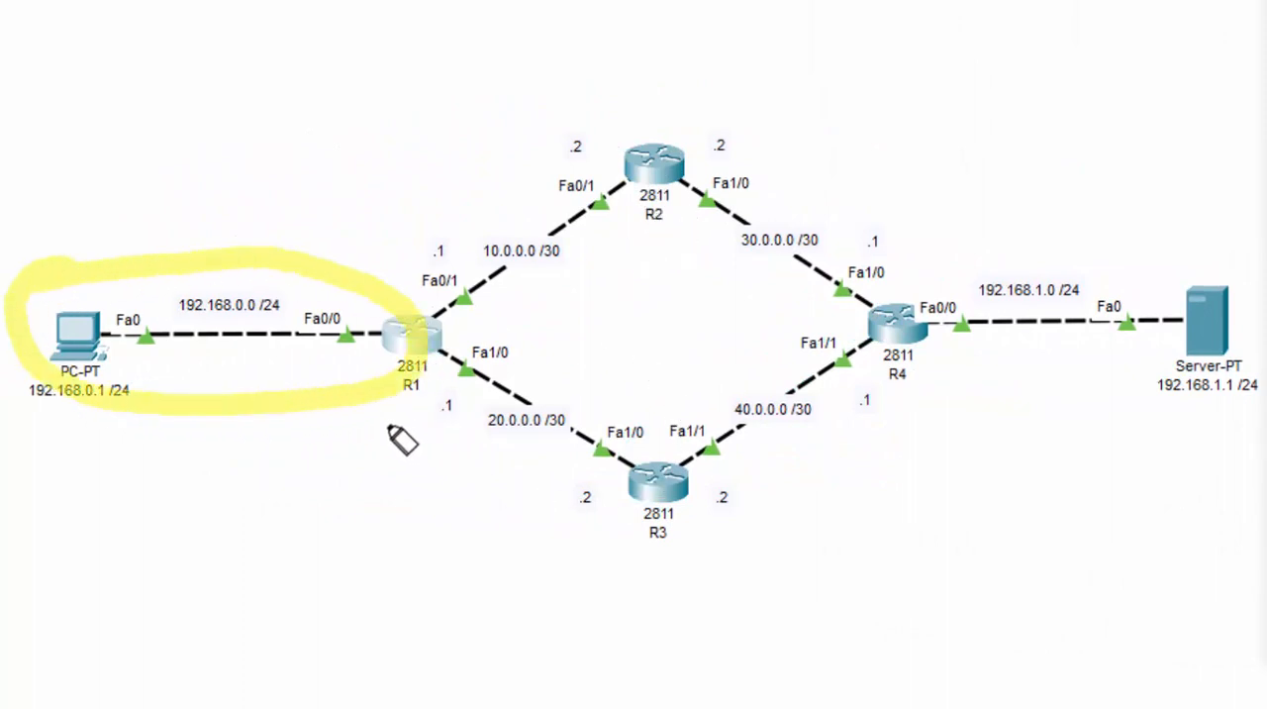
pyautogui.moveTo(382, 371)
pyautogui.mouseDown()
pyautogui.moveTo(633, 447)
pyautogui.moveTo(428, 343)
pyautogui.mouseUp()
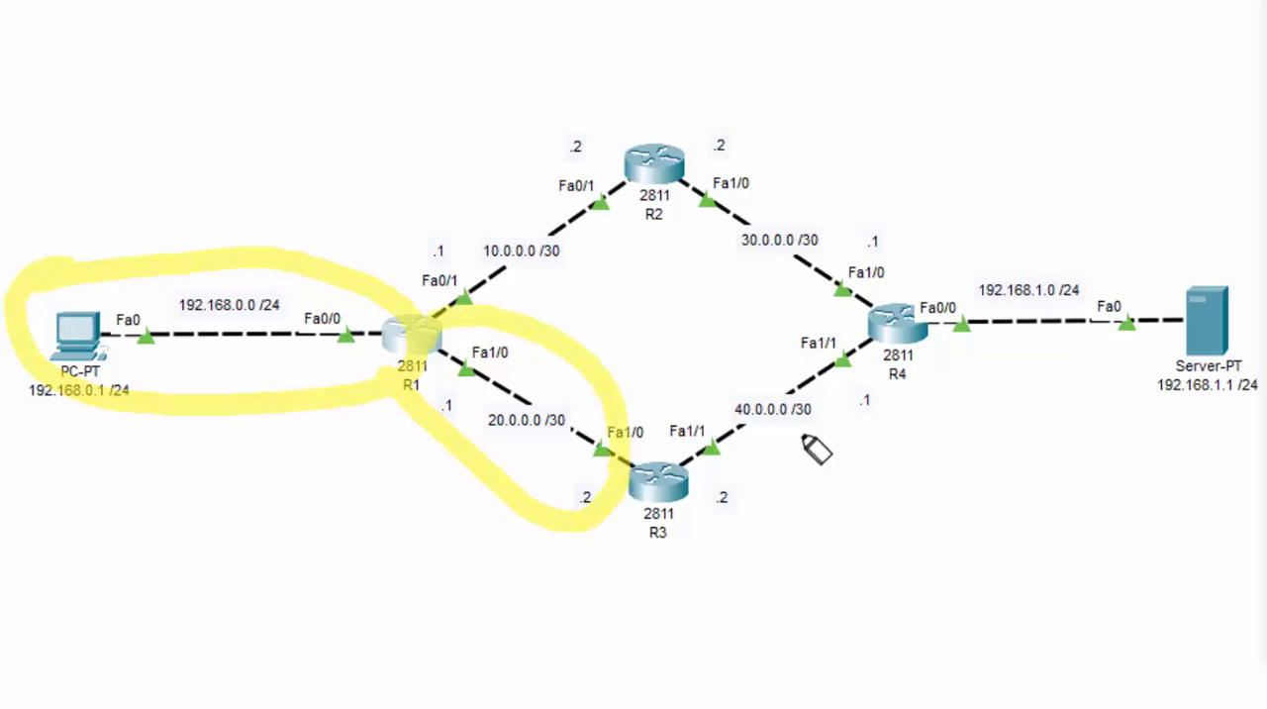
pyautogui.moveTo(634, 473)
pyautogui.mouseDown()
pyautogui.moveTo(896, 368)
pyautogui.moveTo(666, 501)
pyautogui.mouseUp()
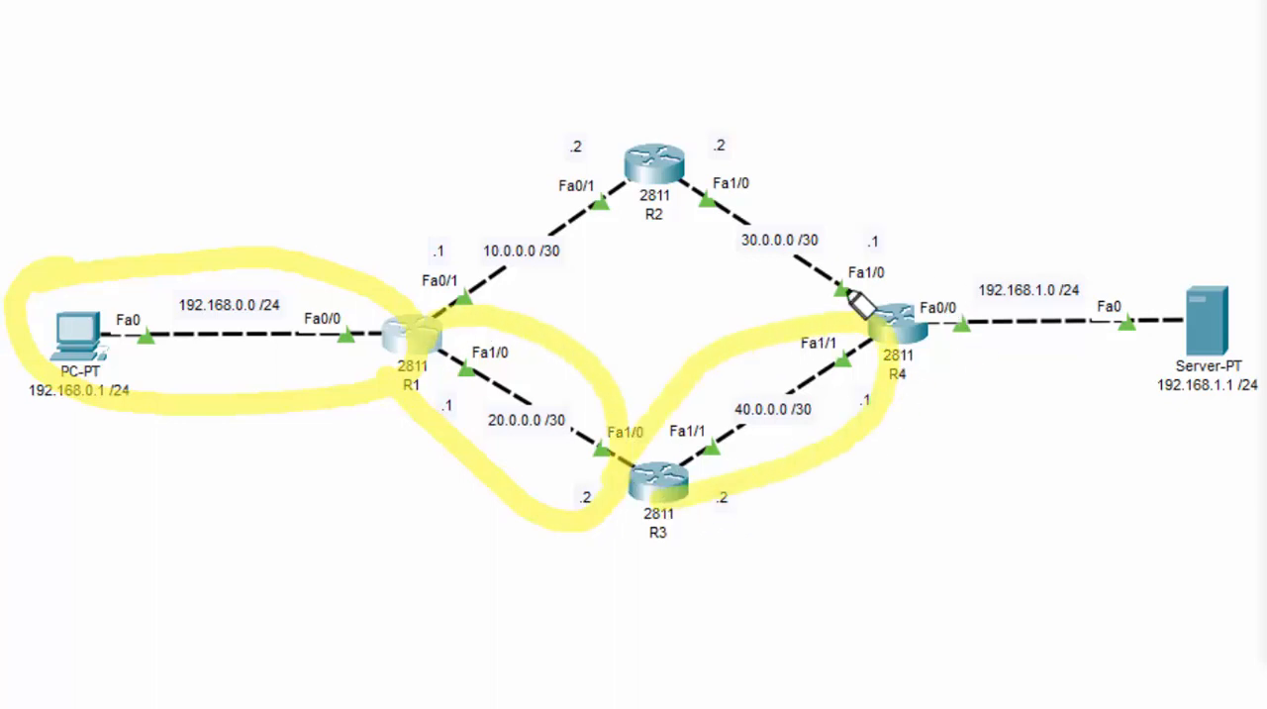
pyautogui.moveTo(857, 302)
pyautogui.mouseDown()
pyautogui.moveTo(996, 260)
pyautogui.moveTo(1244, 311)
pyautogui.moveTo(927, 396)
pyautogui.moveTo(871, 364)
pyautogui.mouseUp()
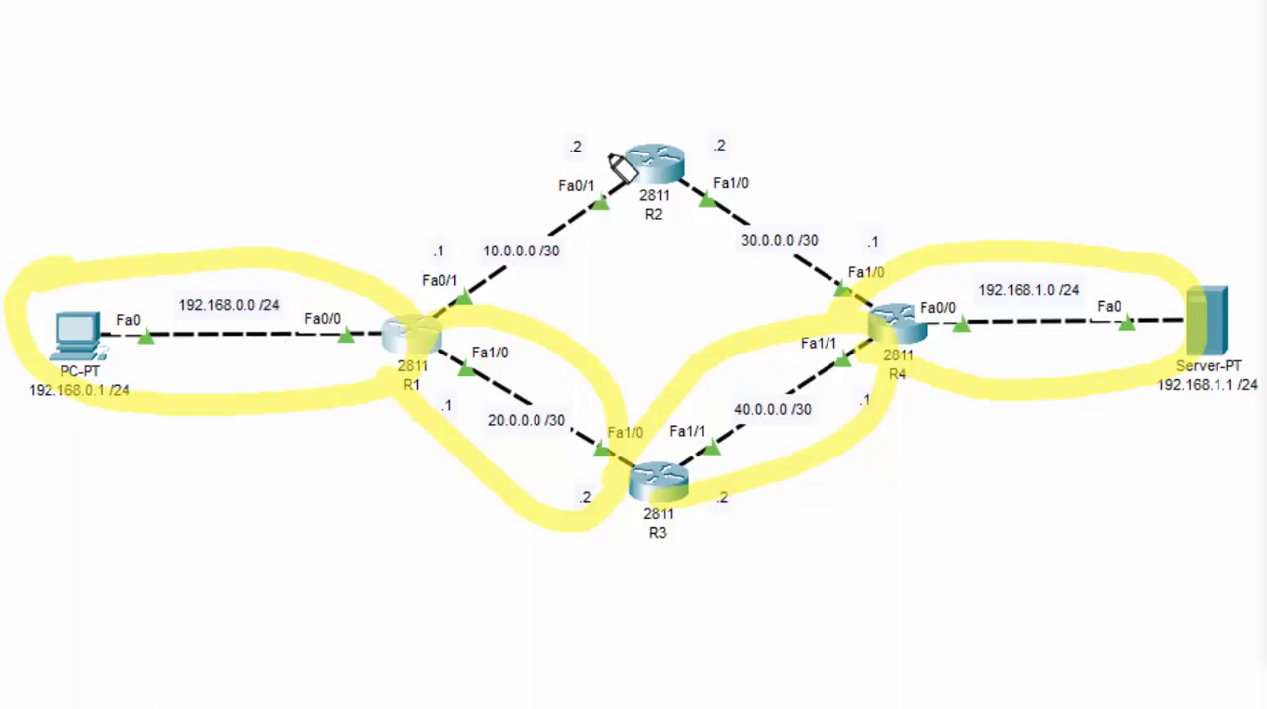
pyautogui.moveTo(603, 153)
pyautogui.mouseDown()
pyautogui.moveTo(436, 259)
pyautogui.moveTo(424, 280)
pyautogui.moveTo(444, 283)
pyautogui.mouseUp()
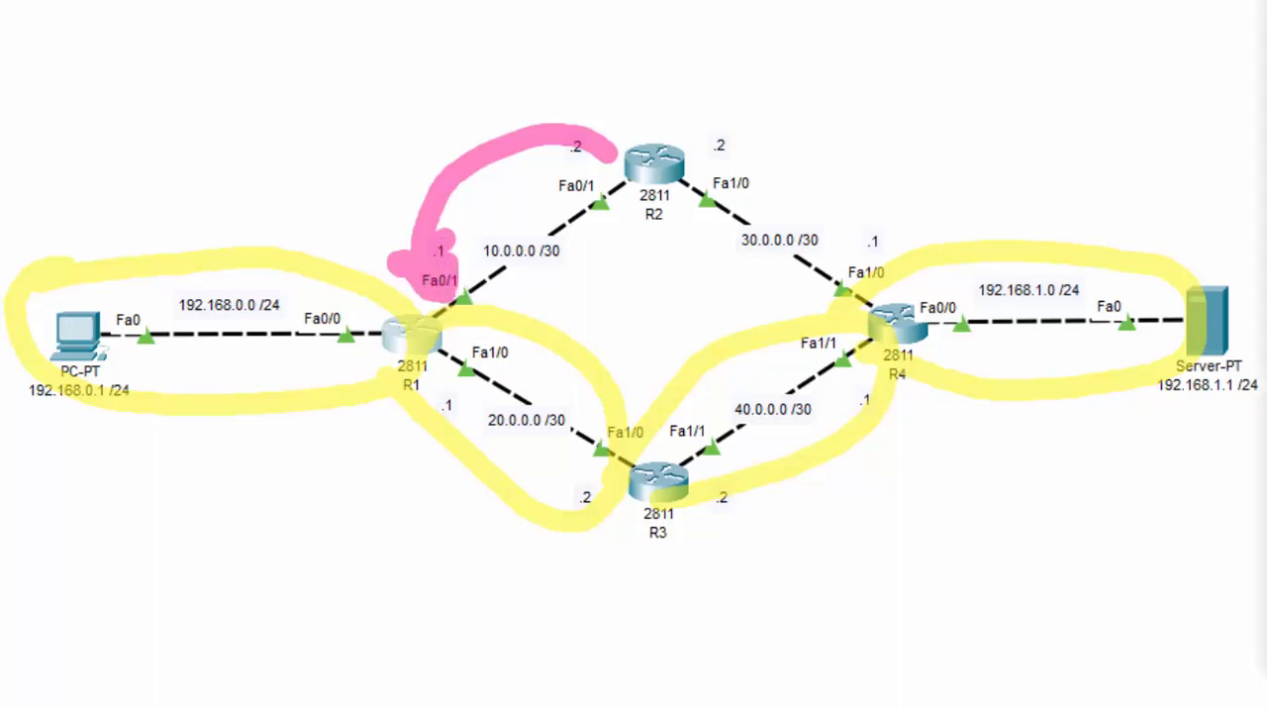
# Bring up R2's command line beside the topology and return to global configuration mode with EXIT
pyautogui.click(644, 165)
pyautogui.moveTo(666, 76); pyautogui.dragTo(987, 63)
pyautogui.press('Return')
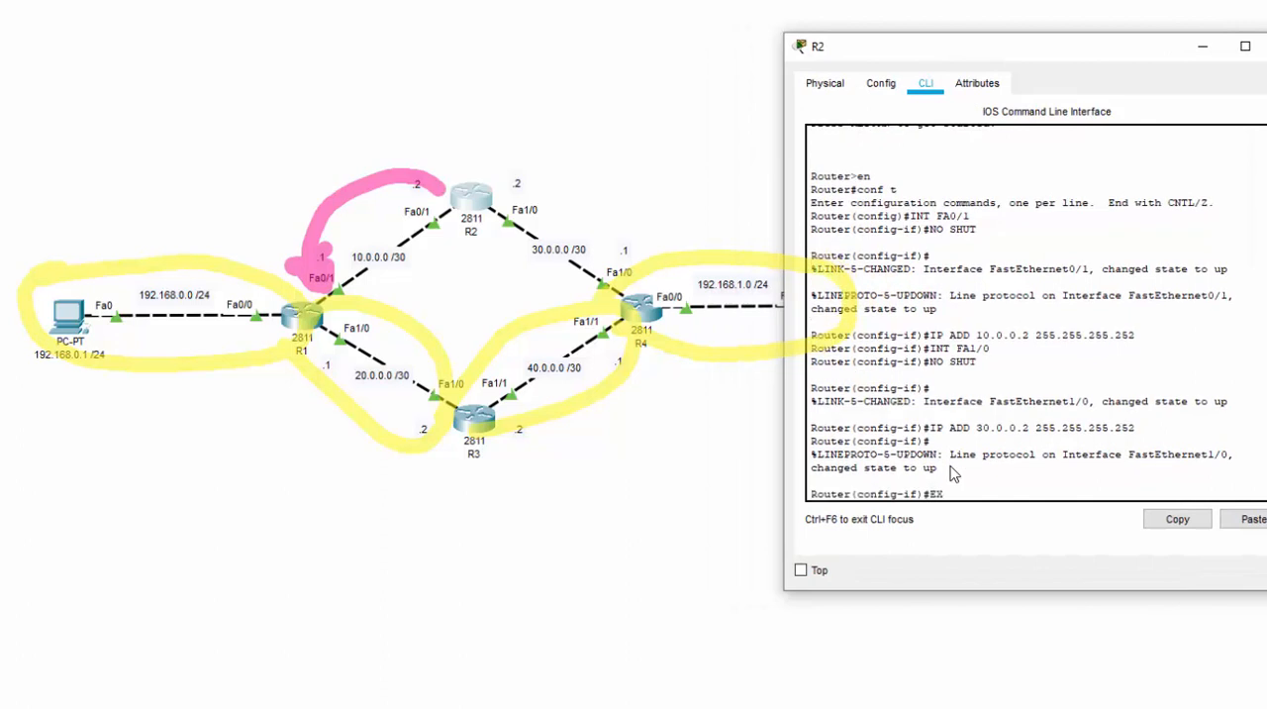
pyautogui.write('EXIT')
pyautogui.press('Return')
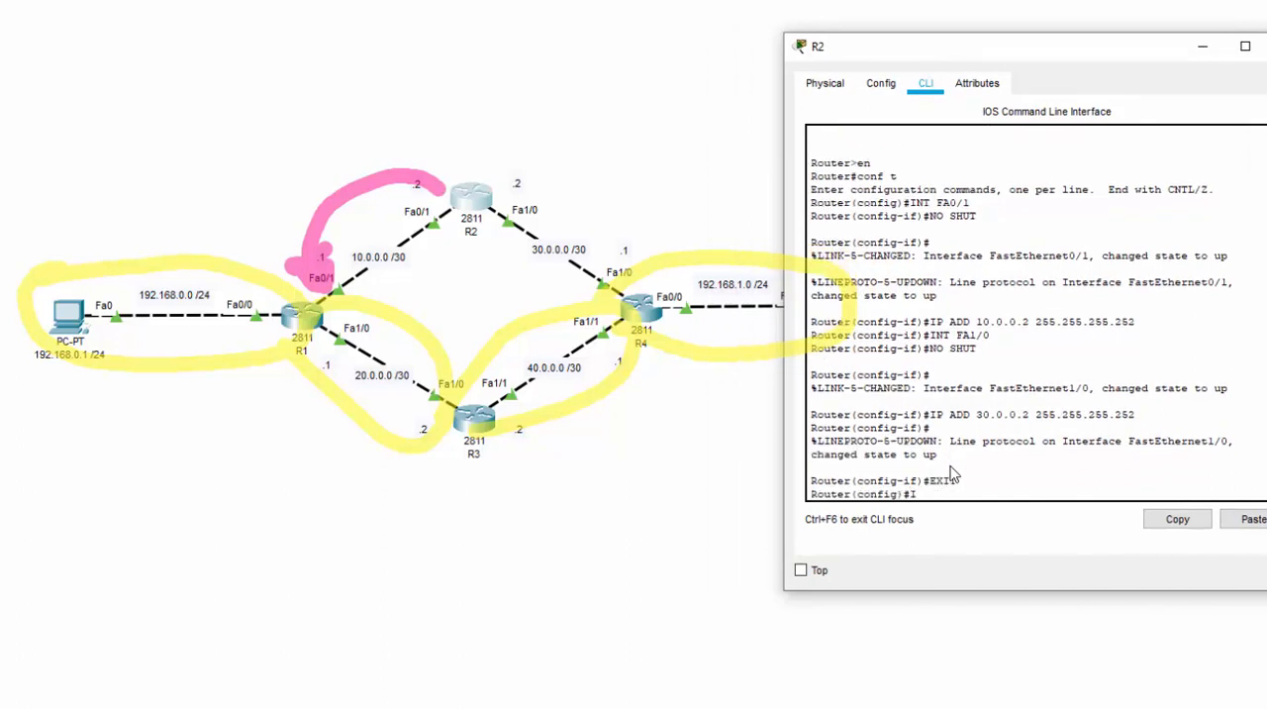
# Add a static route on R2 to the PC network 192.168.0.0 with mask 255.255.255.0 via next hop 10.0.0.1 using IP ROUTE
pyautogui.write('IP ROUTE 192.16')
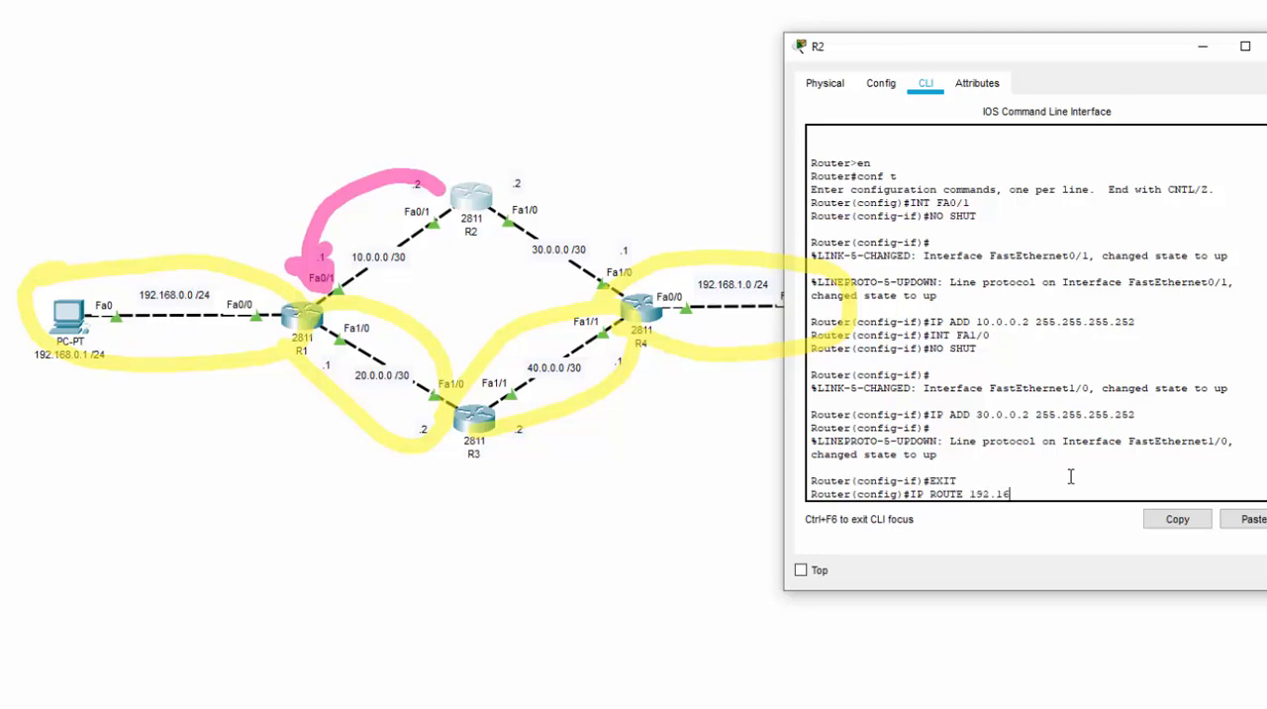
pyautogui.write('8.0.0 255.255.255.0')
pyautogui.press('Return')
pyautogui.press('Up')
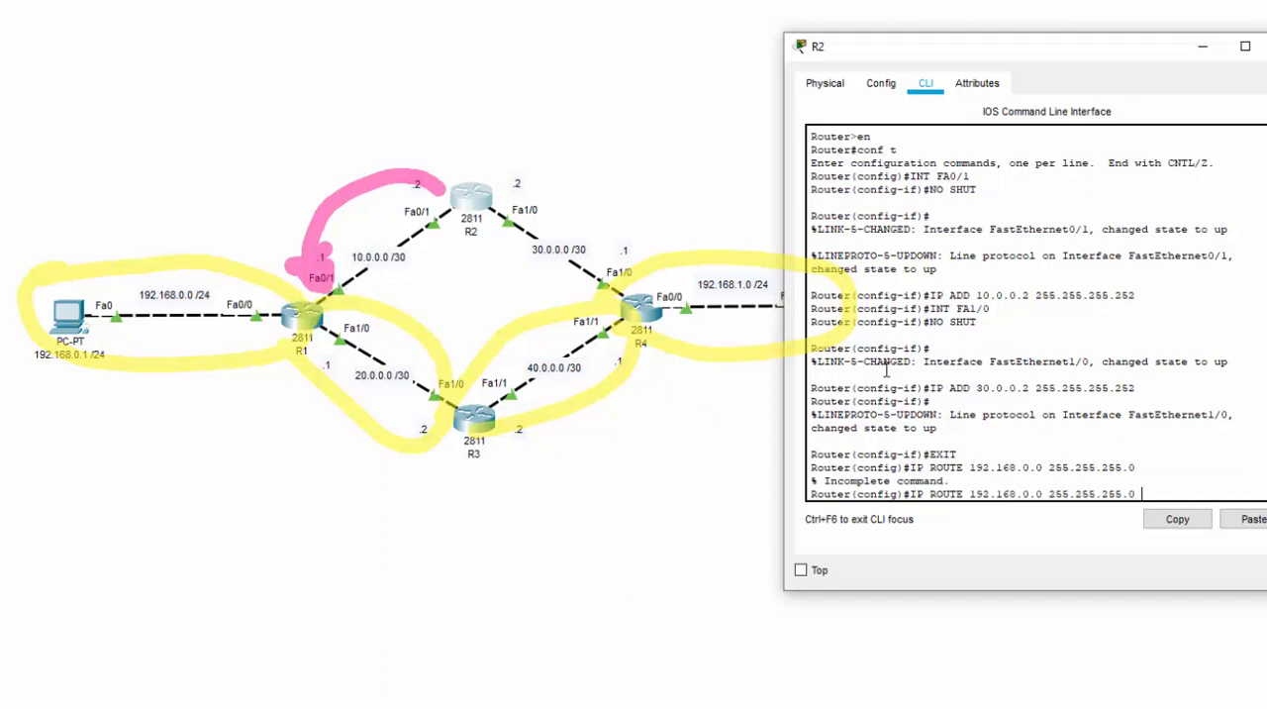
pyautogui.write('10.0.0.1')
pyautogui.press('Return')
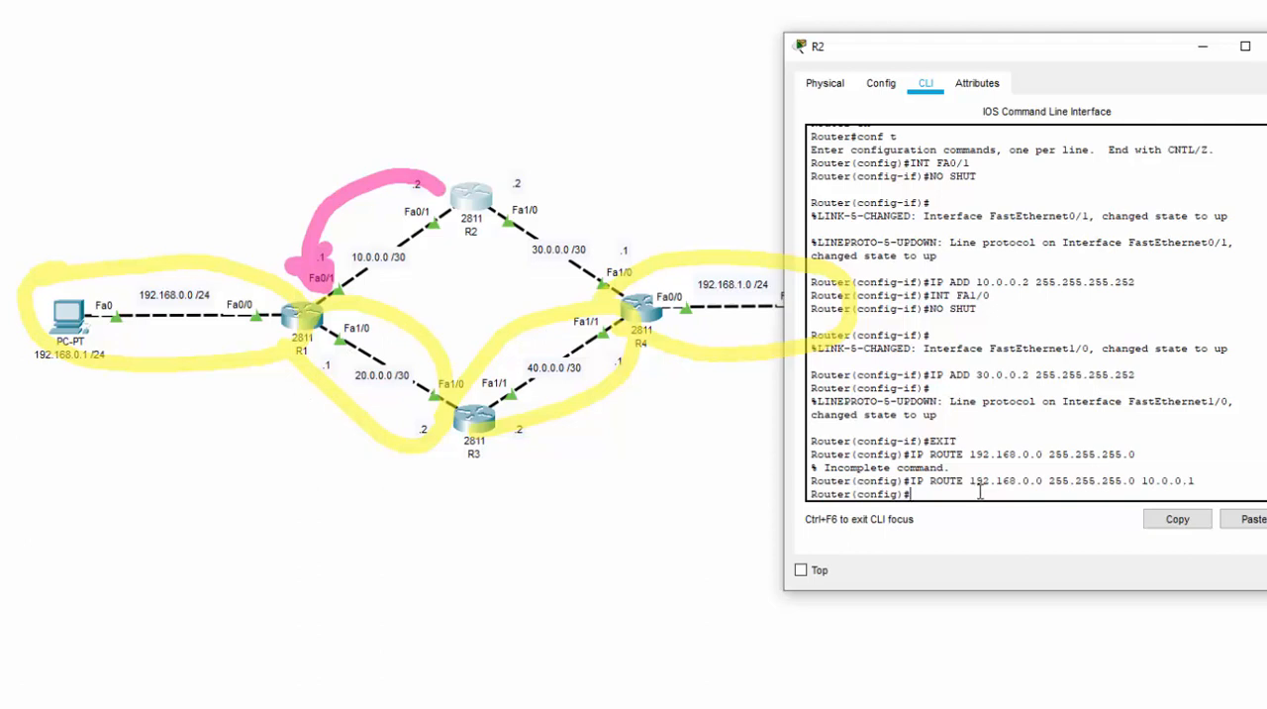
# Add a static route on R2 to network 20.0.0.0 with mask 255.255.255.252 via next hop 10.0.0.1 using IP ROUTE
pyautogui.write('IP ROUTE 20.0.0.0 255.25')
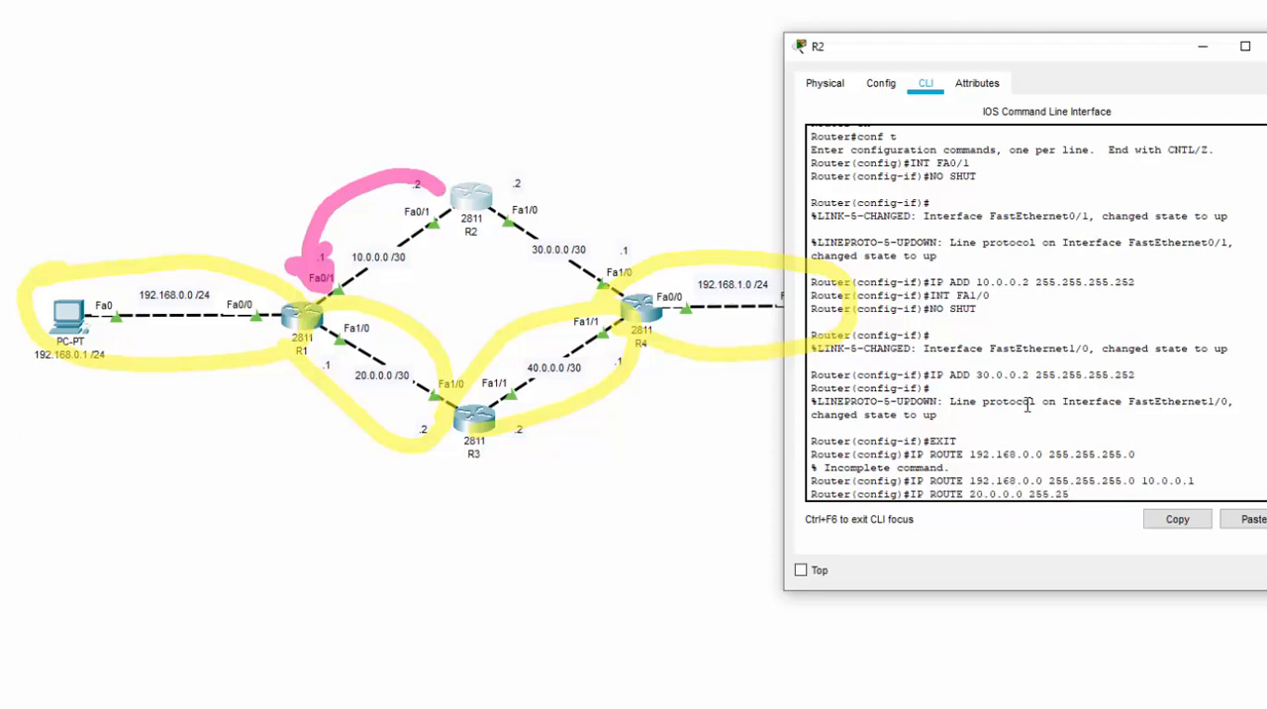
pyautogui.write('5.255.252 10.0.0.')
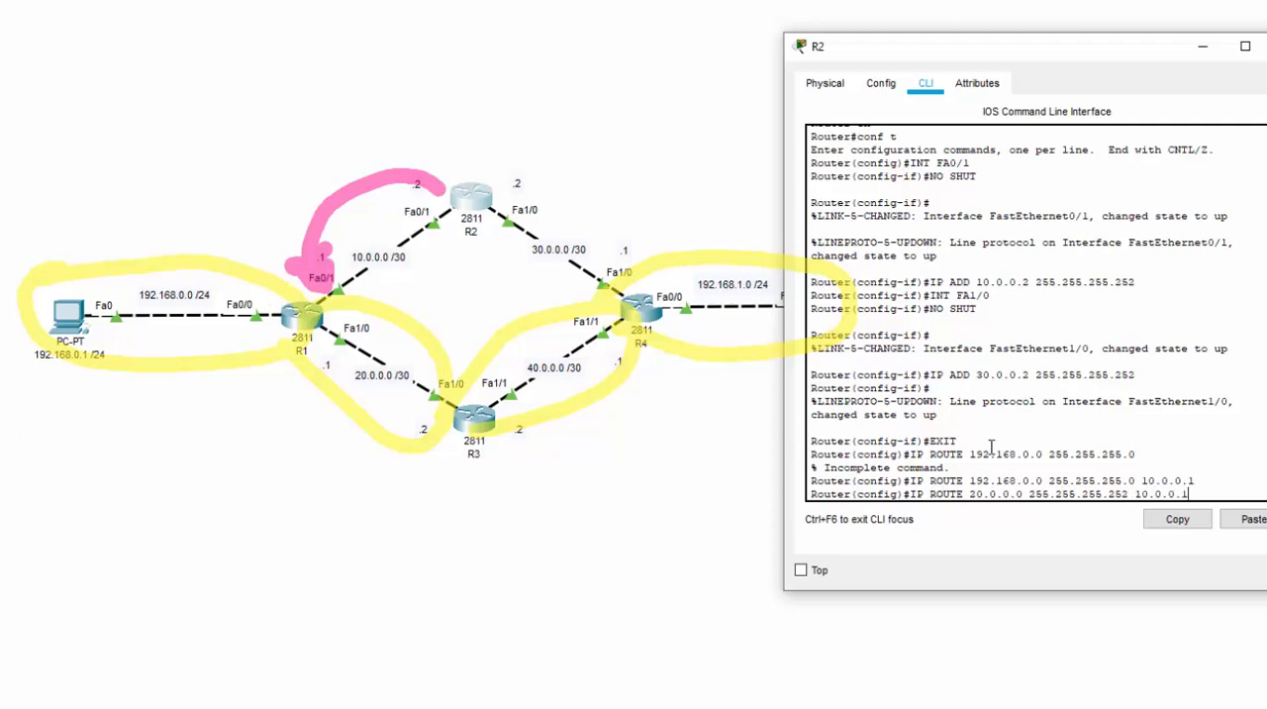
pyautogui.write('1')
pyautogui.press('Return')
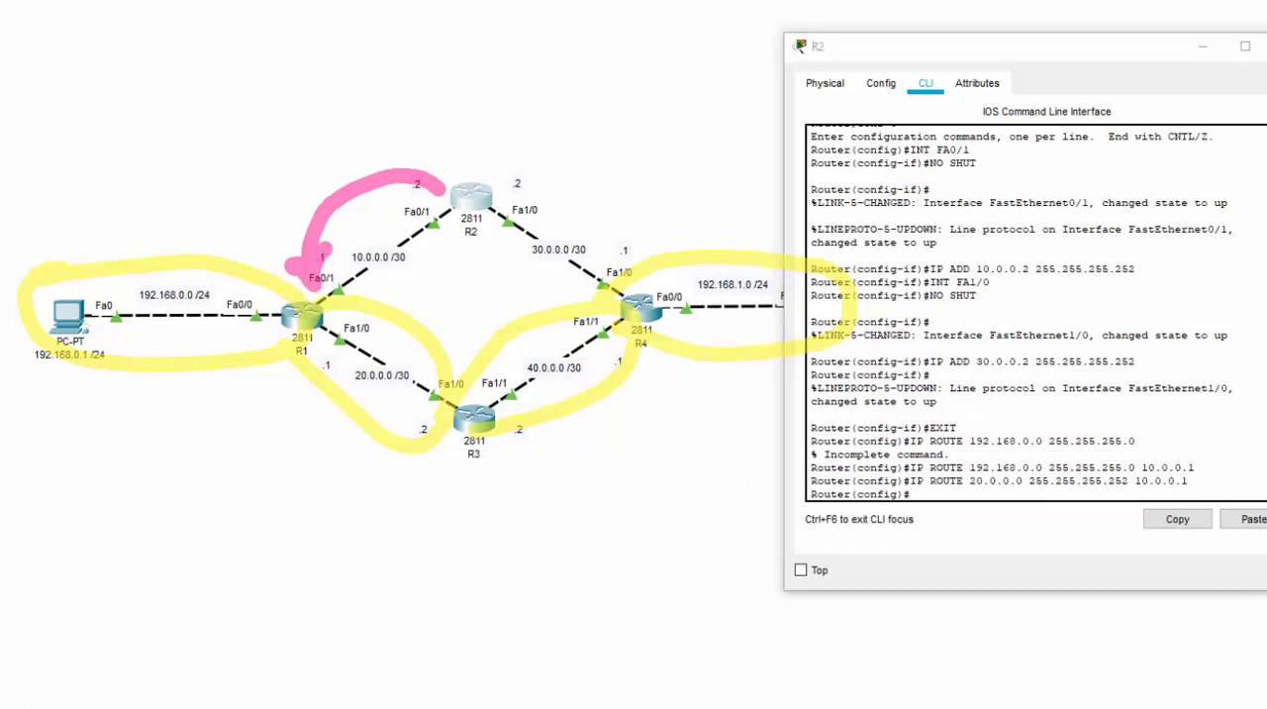
pyautogui.hotkey('ctrl', 'z')
pyautogui.hotkey('ctrl', 'z')
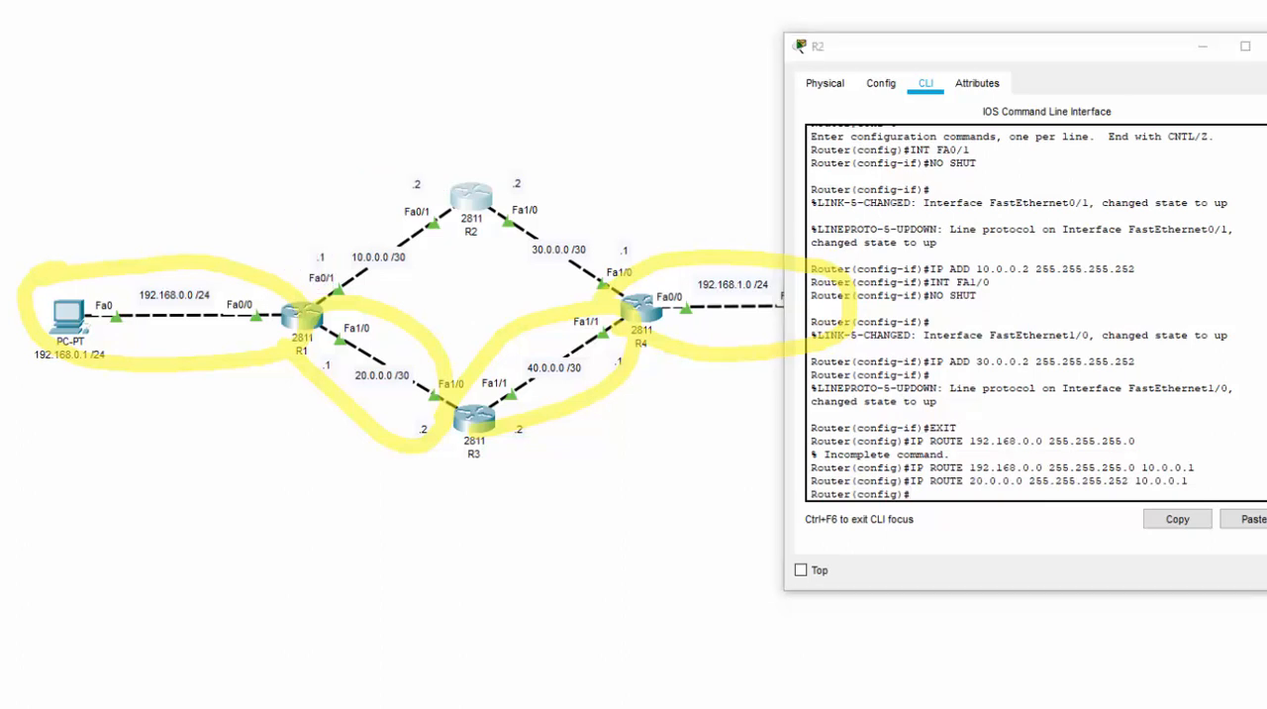
pyautogui.moveTo(579, 376)
pyautogui.mouseDown()
pyautogui.moveTo(562, 394)
pyautogui.moveTo(584, 394)
pyautogui.mouseUp()
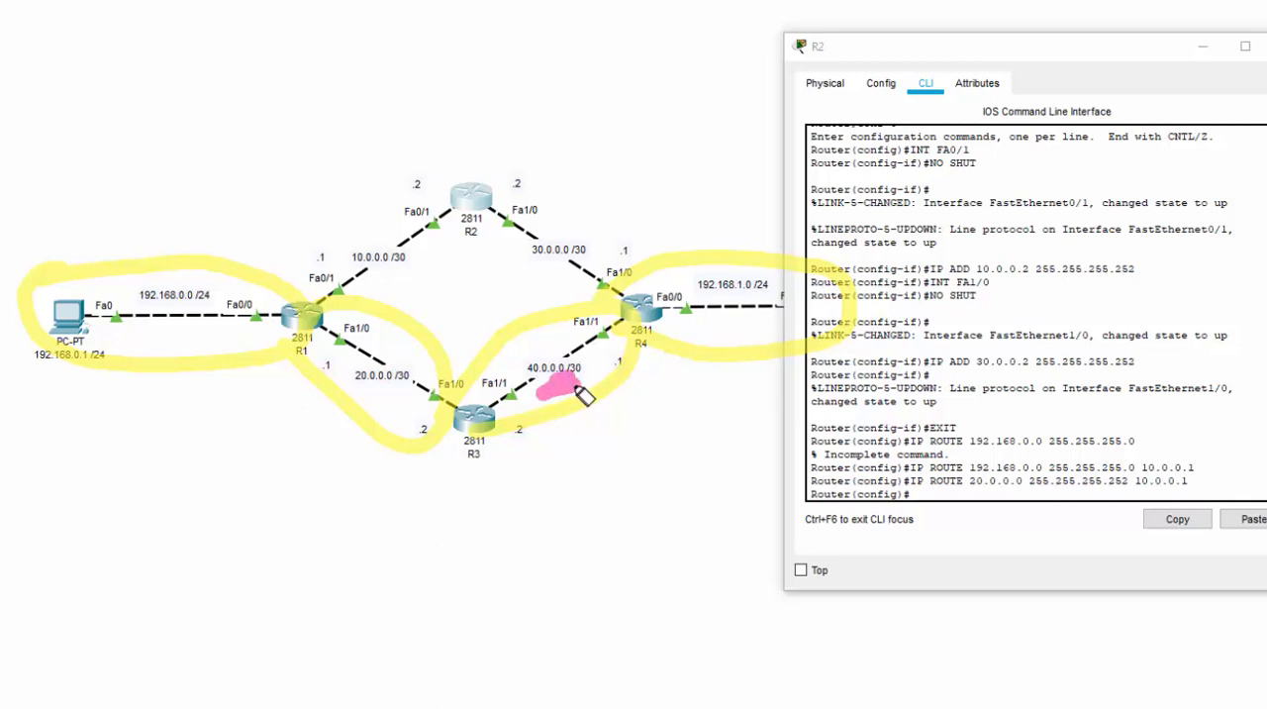
pyautogui.moveTo(504, 185)
pyautogui.mouseDown()
pyautogui.moveTo(630, 215)
pyautogui.moveTo(639, 253)
pyautogui.moveTo(612, 247)
pyautogui.mouseUp()
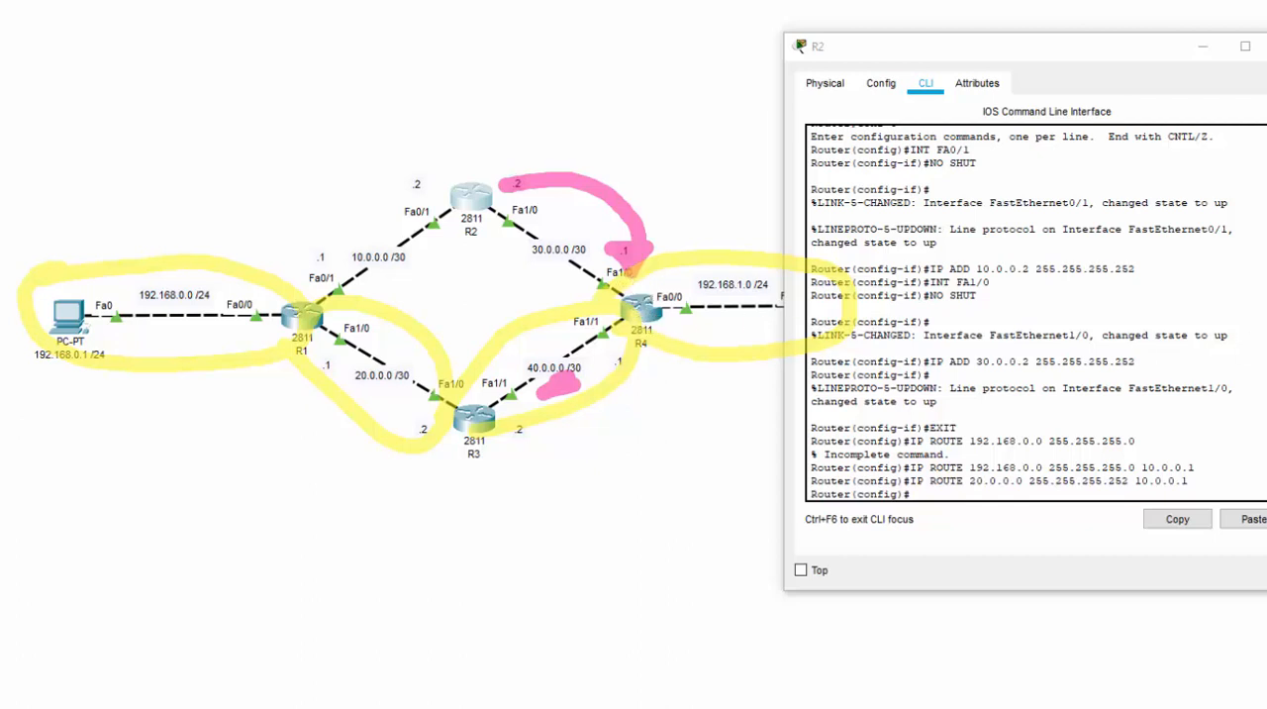
# Add a static route on R2 to network 40.0.0.0 with mask 255.255.255.252 via next hop 30.0.0.1 using IP ROUTE
pyautogui.click(927, 487)
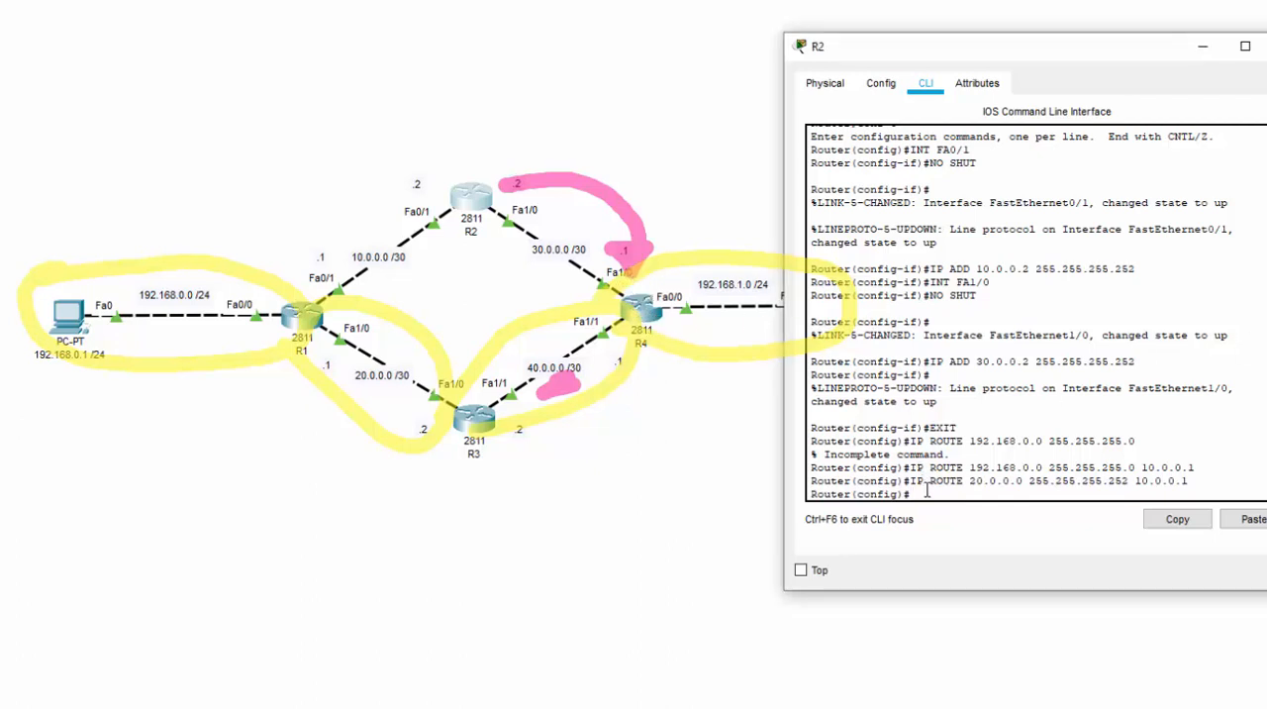
pyautogui.write('IP ROUTE 40.0.0.0 255.255.255')
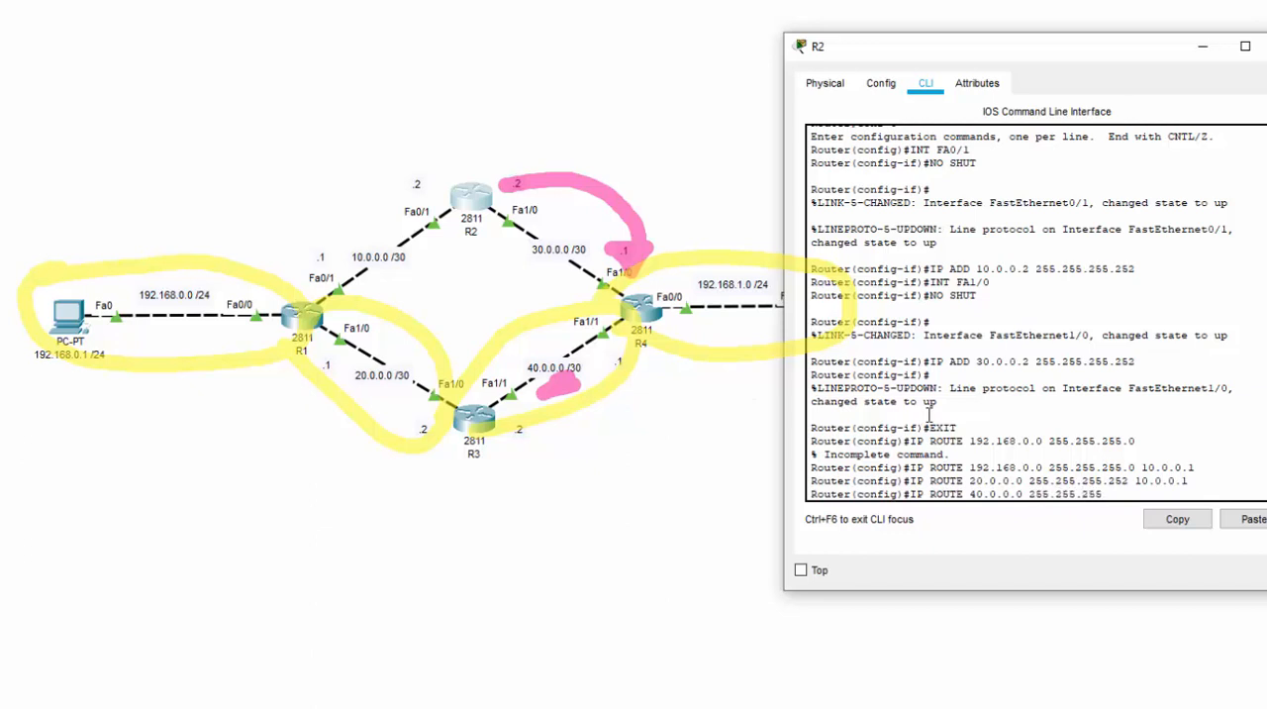
pyautogui.write('.252 30.0.0.12')
pyautogui.press('Return')
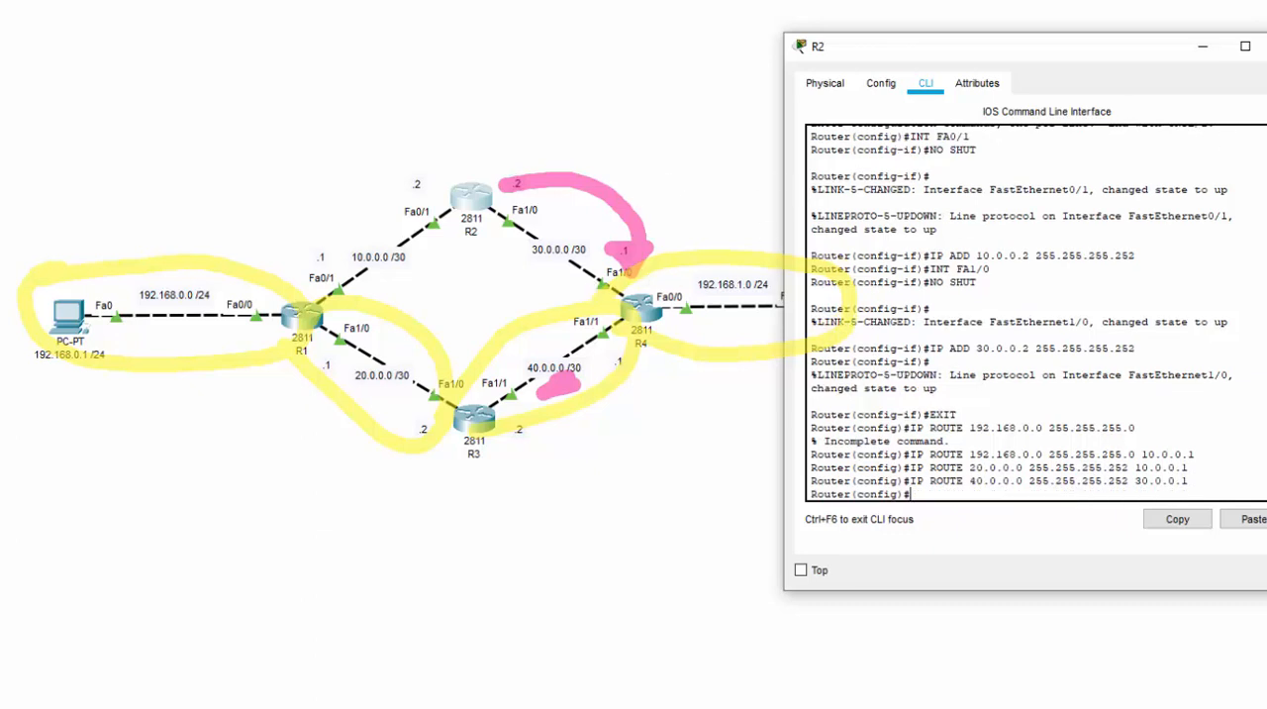
# Add a static route on R2 to the server network 192.168.1.0, mask 255.255.255.0, via next hop 30.0.0.1, and close R2's window
pyautogui.hotkey('ctrl', 'z')
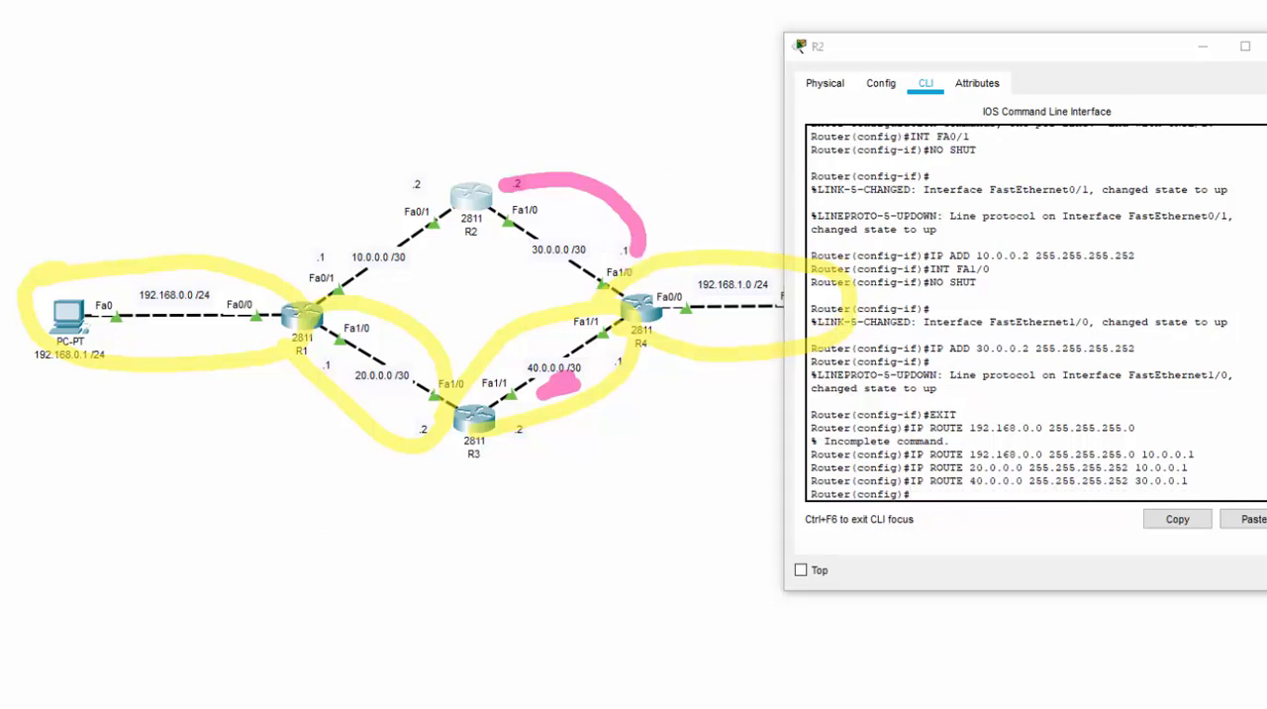
pyautogui.hotkey('ctrl', 'z')
pyautogui.hotkey('ctrl', 'z')
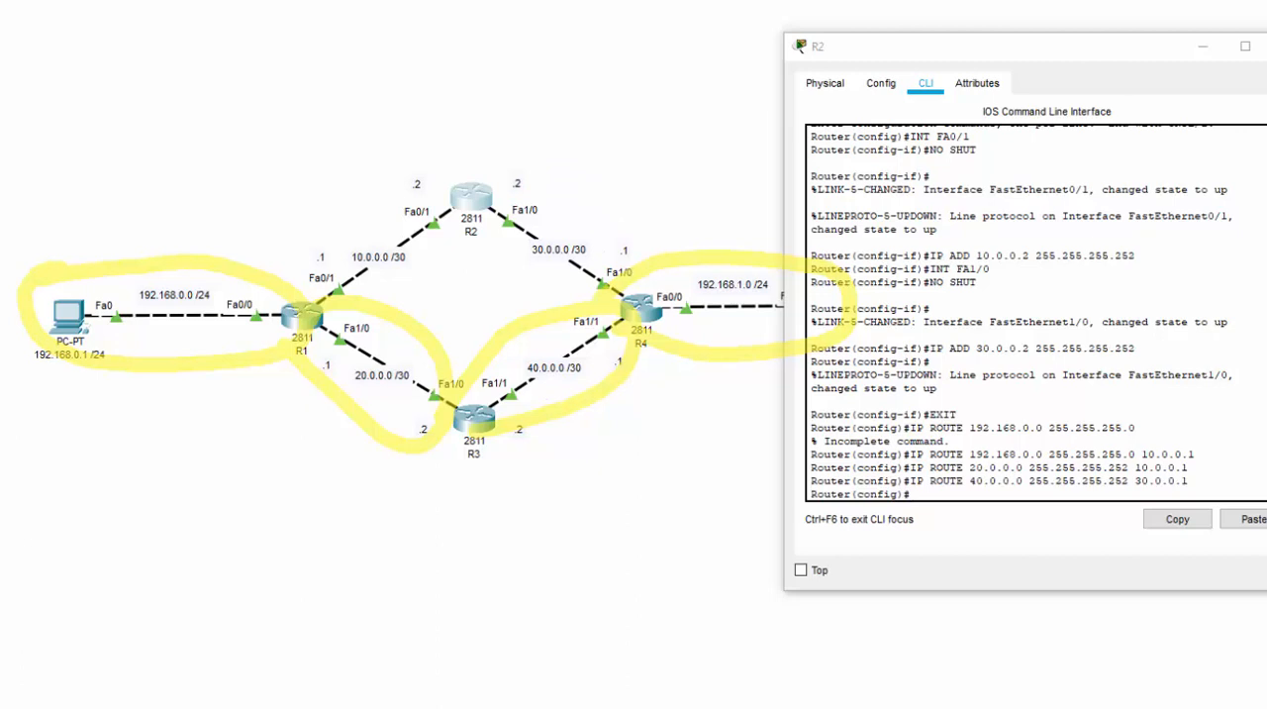
pyautogui.moveTo(705, 309)
pyautogui.mouseDown()
pyautogui.moveTo(782, 305)
pyautogui.moveTo(762, 310)
pyautogui.mouseUp()
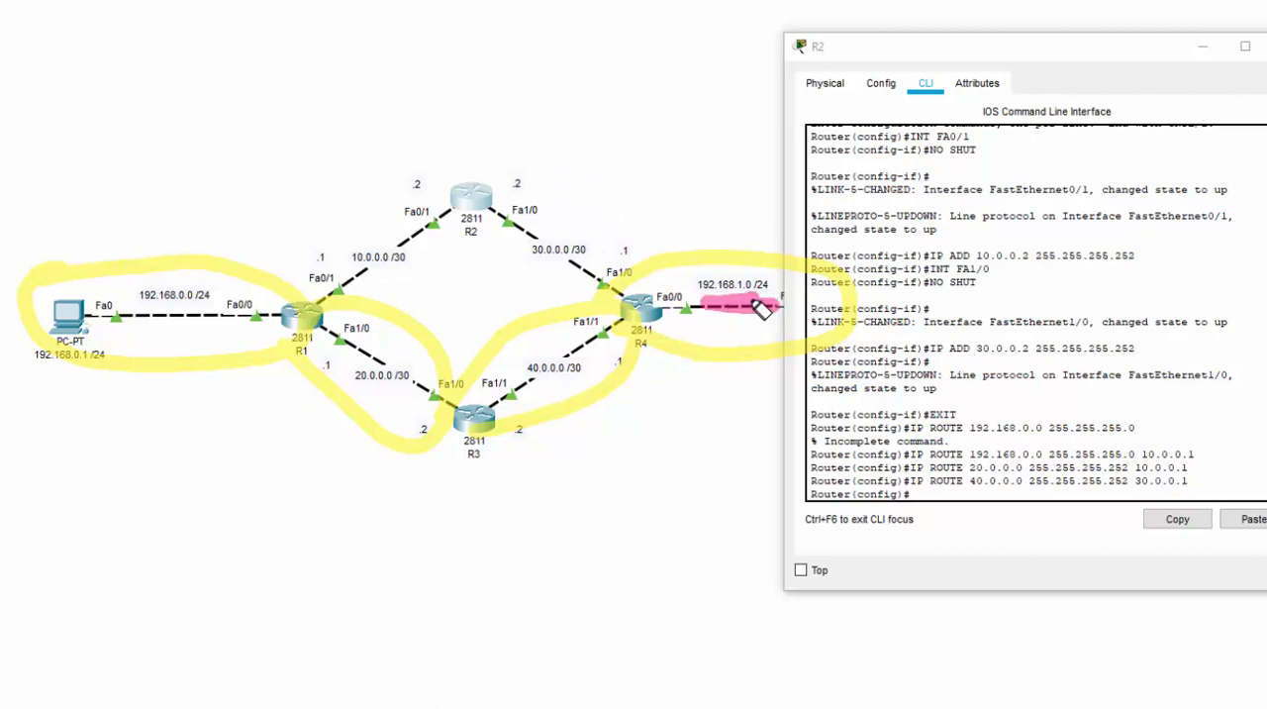
pyautogui.moveTo(485, 169)
pyautogui.mouseDown()
pyautogui.moveTo(535, 156)
pyautogui.moveTo(630, 221)
pyautogui.moveTo(631, 268)
pyautogui.moveTo(643, 259)
pyautogui.mouseUp()
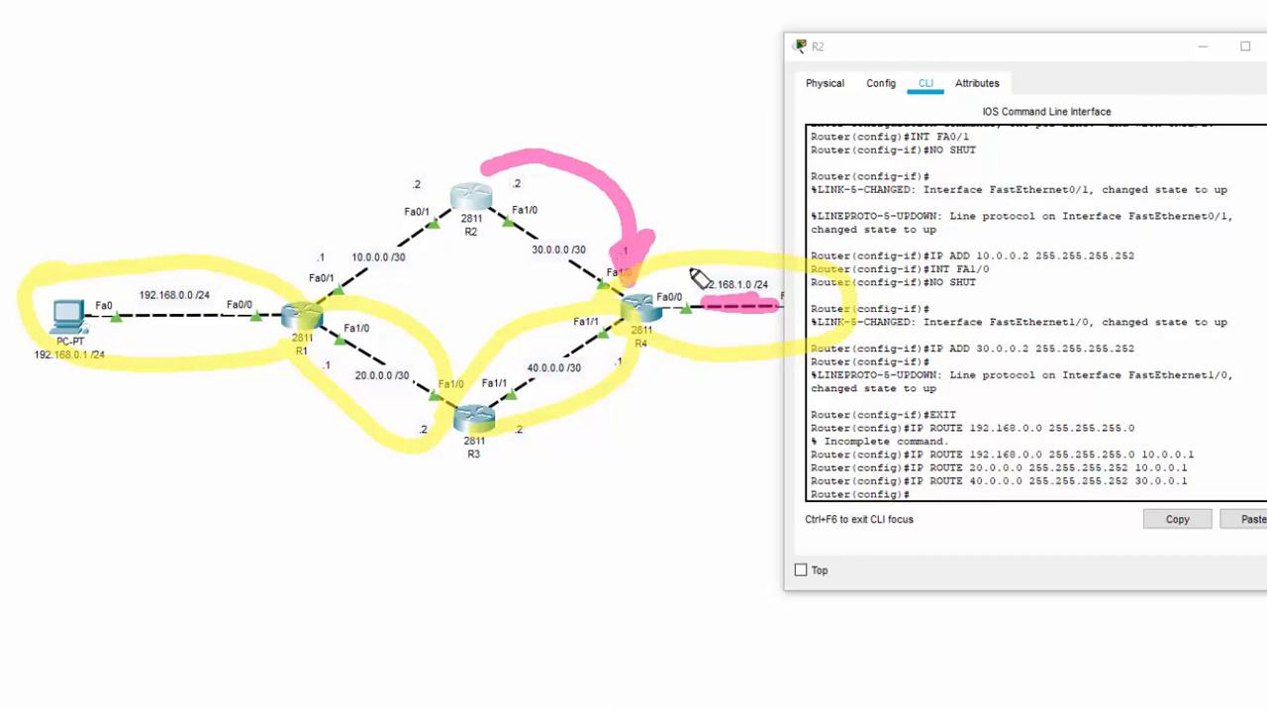
pyautogui.click(1103, 503)
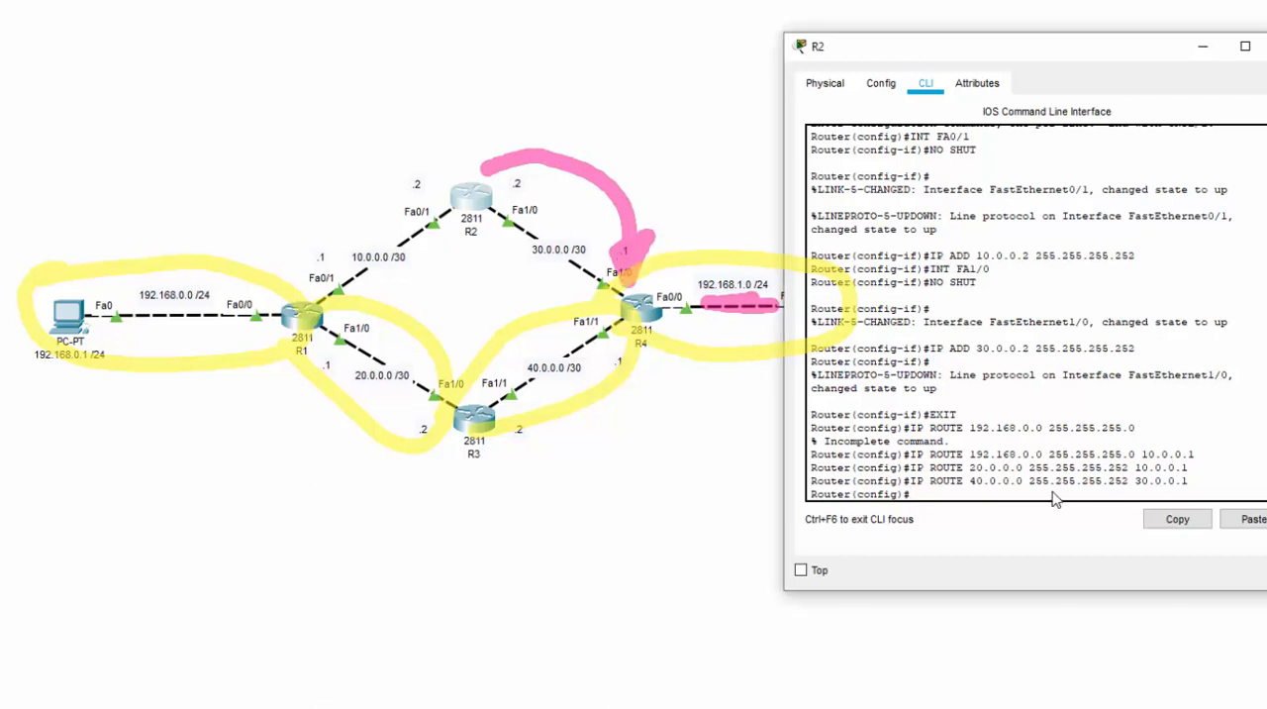
pyautogui.write('IP ROUTE 192.168.1.0 255.')
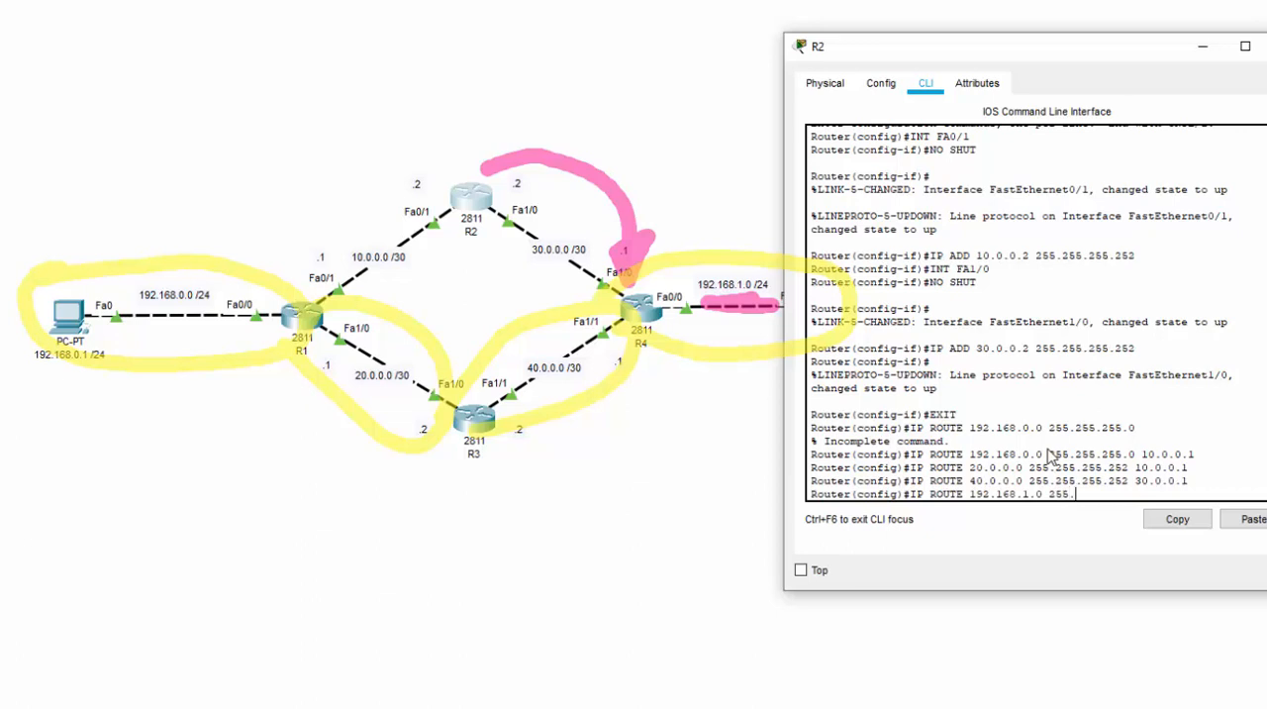
pyautogui.write('255.255.0 30')
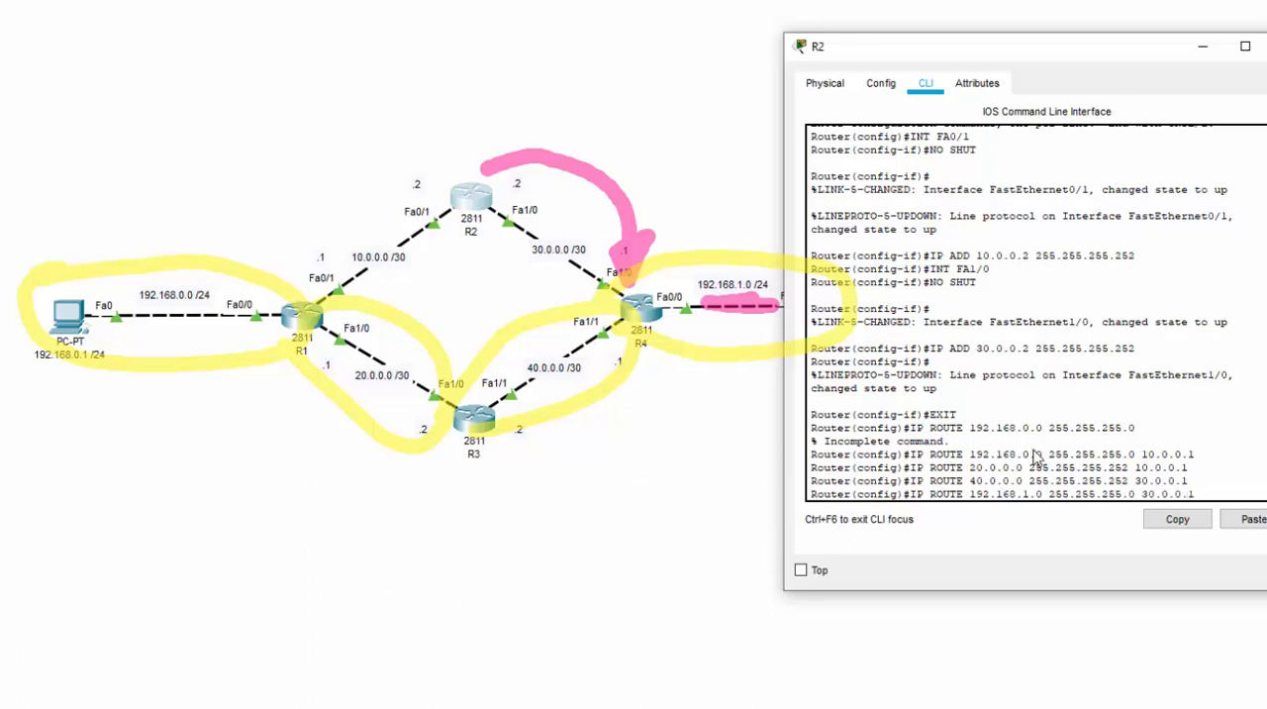
pyautogui.write('.0.0.1')
pyautogui.press('Return')
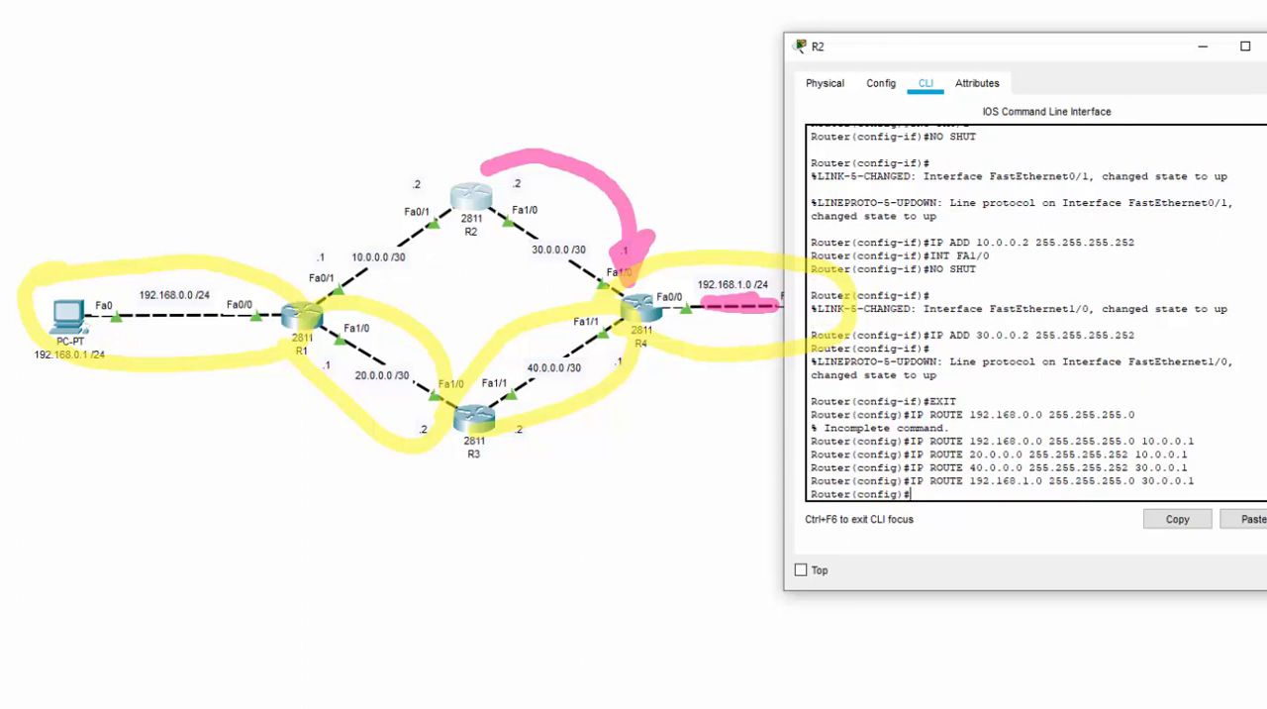
pyautogui.click(1266, 46)
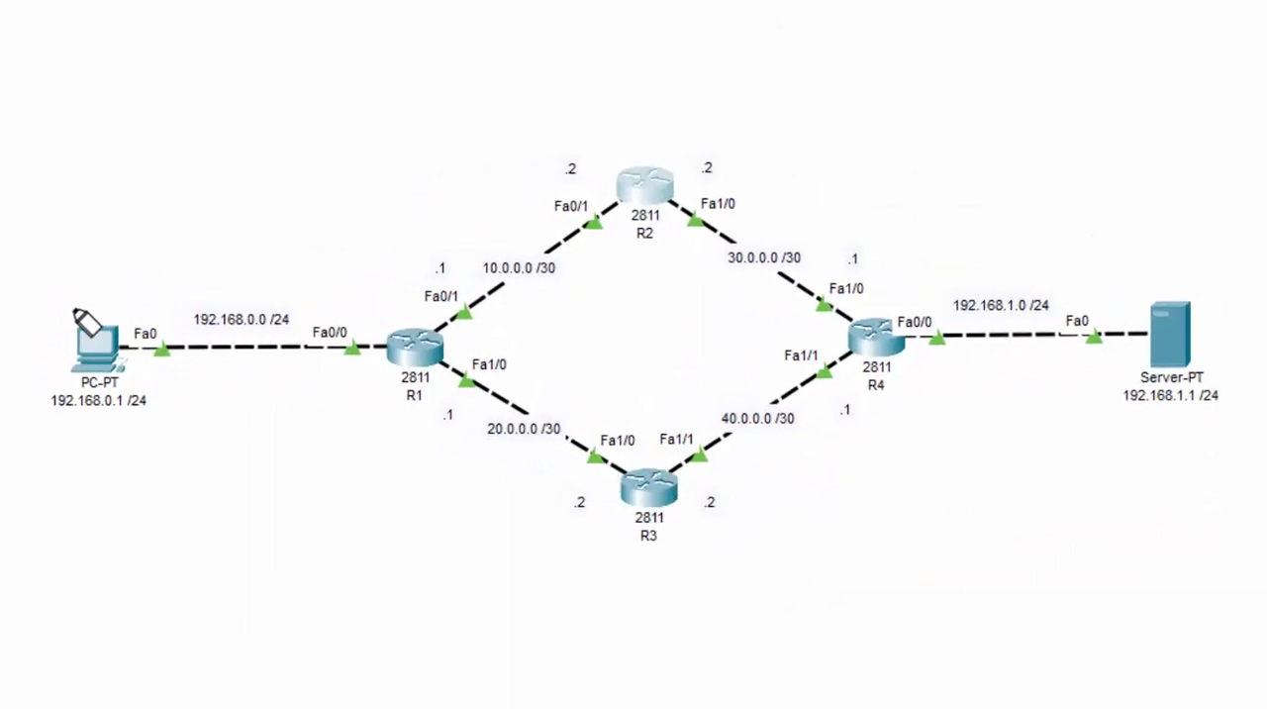
# Mark the networks not directly connected to R3 on the topology: 192.168.0.0, 10.0.0.0, 30.0.0.0 and 192.168.1.0
pyautogui.moveTo(67, 305)
pyautogui.mouseDown()
pyautogui.moveTo(221, 270)
pyautogui.moveTo(376, 329)
pyautogui.moveTo(84, 342)
pyautogui.moveTo(89, 325)
pyautogui.mouseUp()
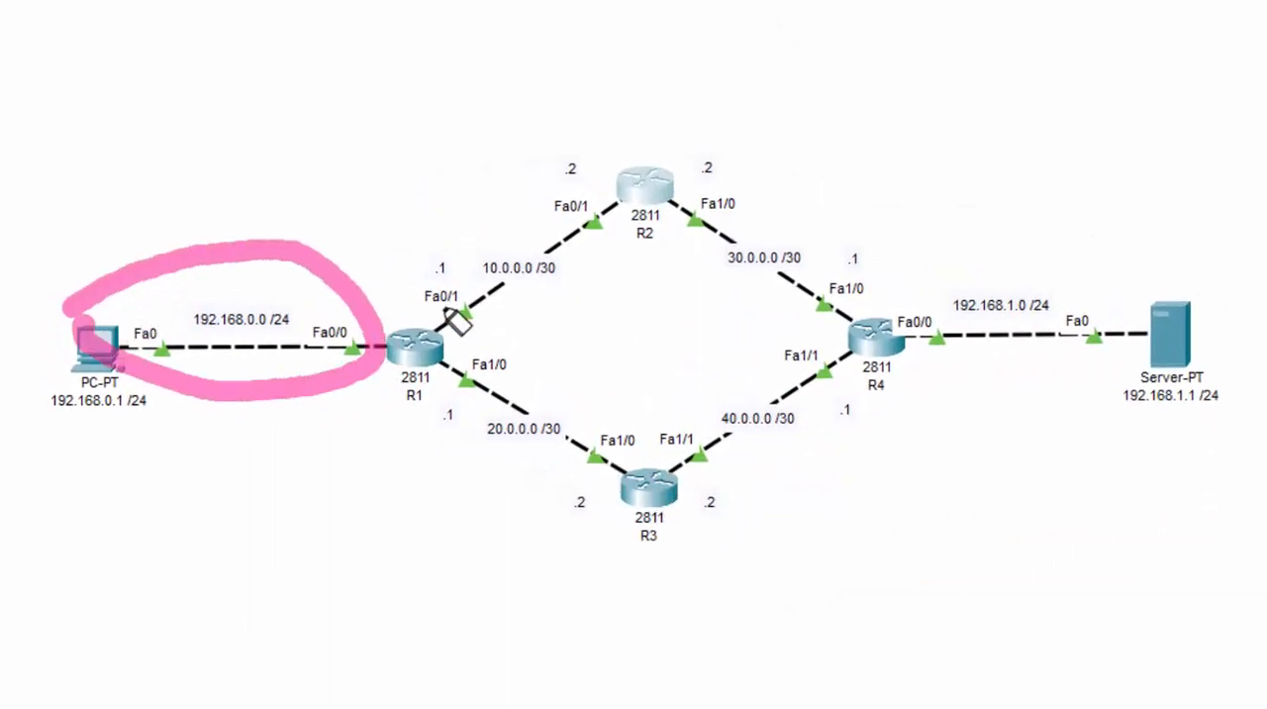
pyautogui.moveTo(394, 332); pyautogui.dragTo(596, 203)
pyautogui.moveTo(622, 259); pyautogui.dragTo(420, 341)
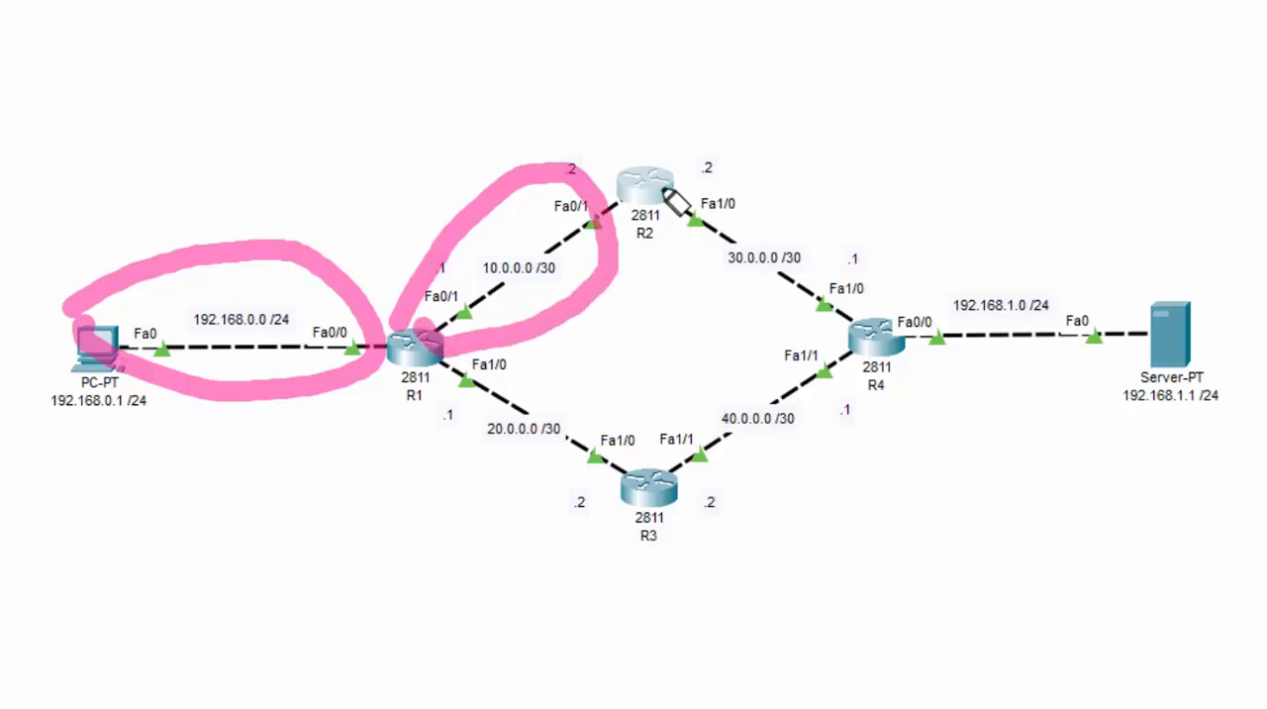
pyautogui.moveTo(648, 203)
pyautogui.mouseDown()
pyautogui.moveTo(814, 188)
pyautogui.moveTo(839, 348)
pyautogui.moveTo(656, 176)
pyautogui.mouseUp()
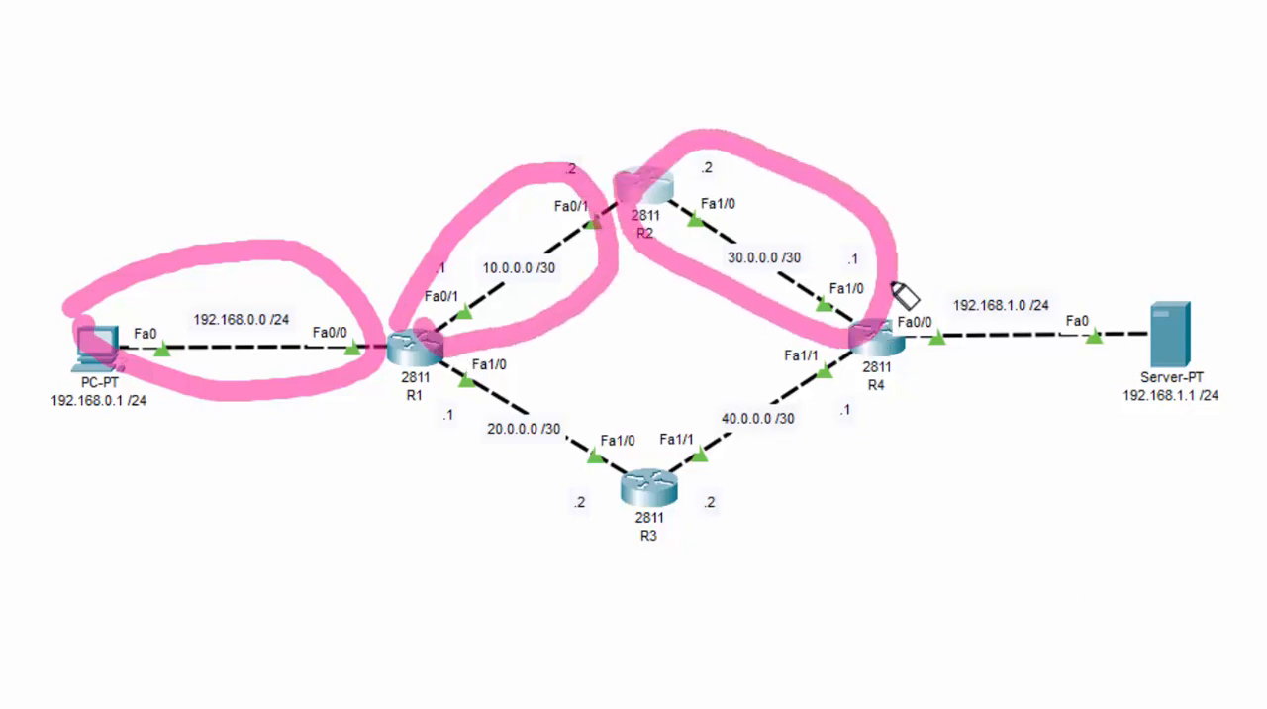
pyautogui.moveTo(905, 291)
pyautogui.mouseDown()
pyautogui.moveTo(1227, 311)
pyautogui.moveTo(896, 359)
pyautogui.mouseUp()
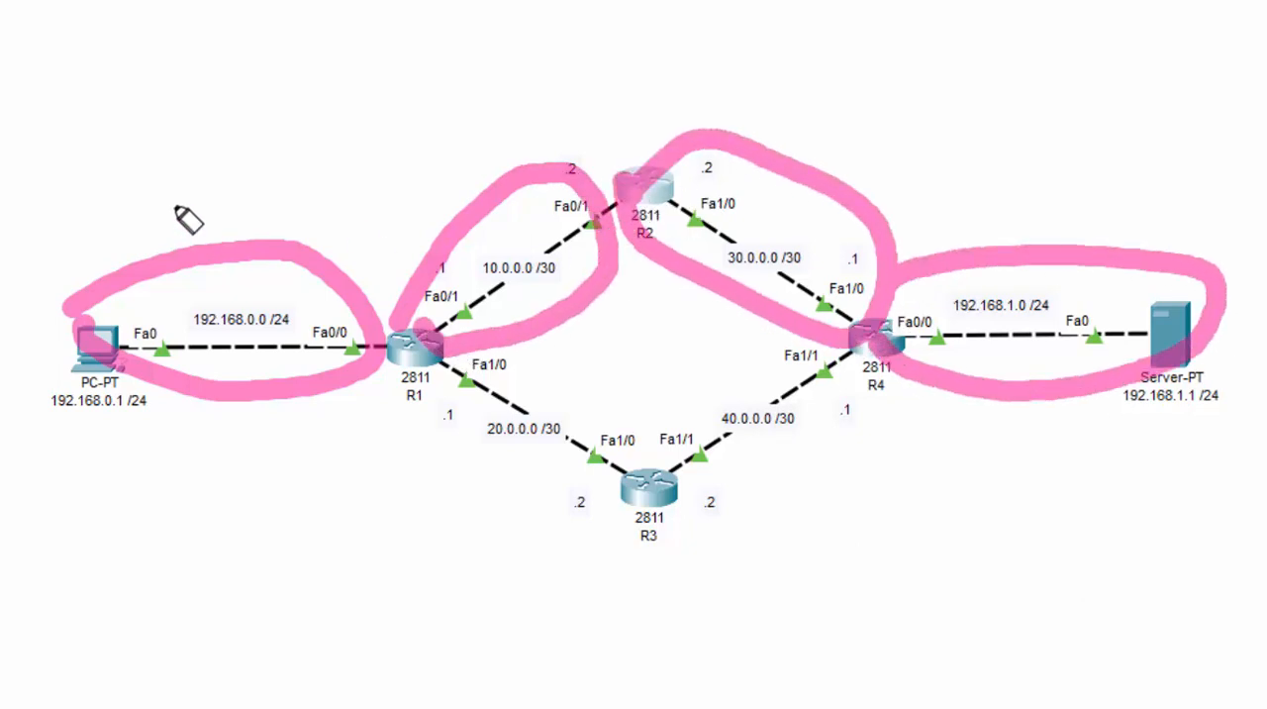
pyautogui.moveTo(170, 193); pyautogui.dragTo(292, 139)
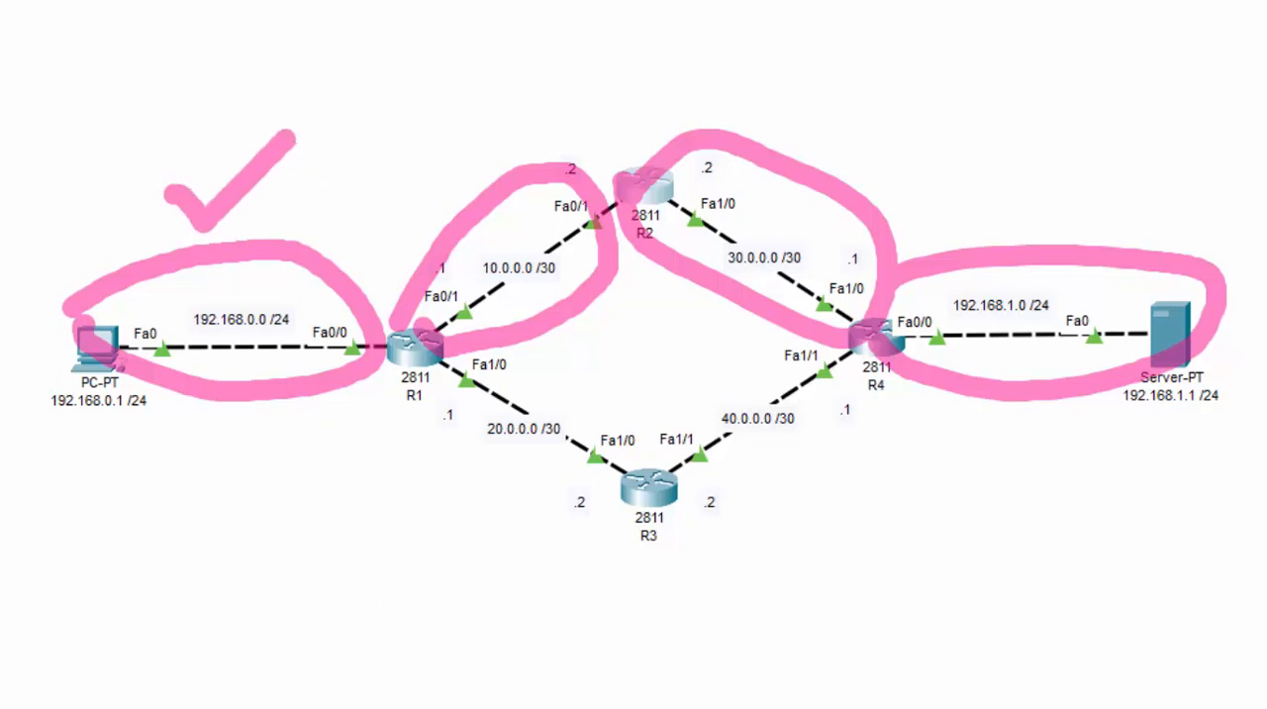
pyautogui.hotkey('ctrl', 'z')
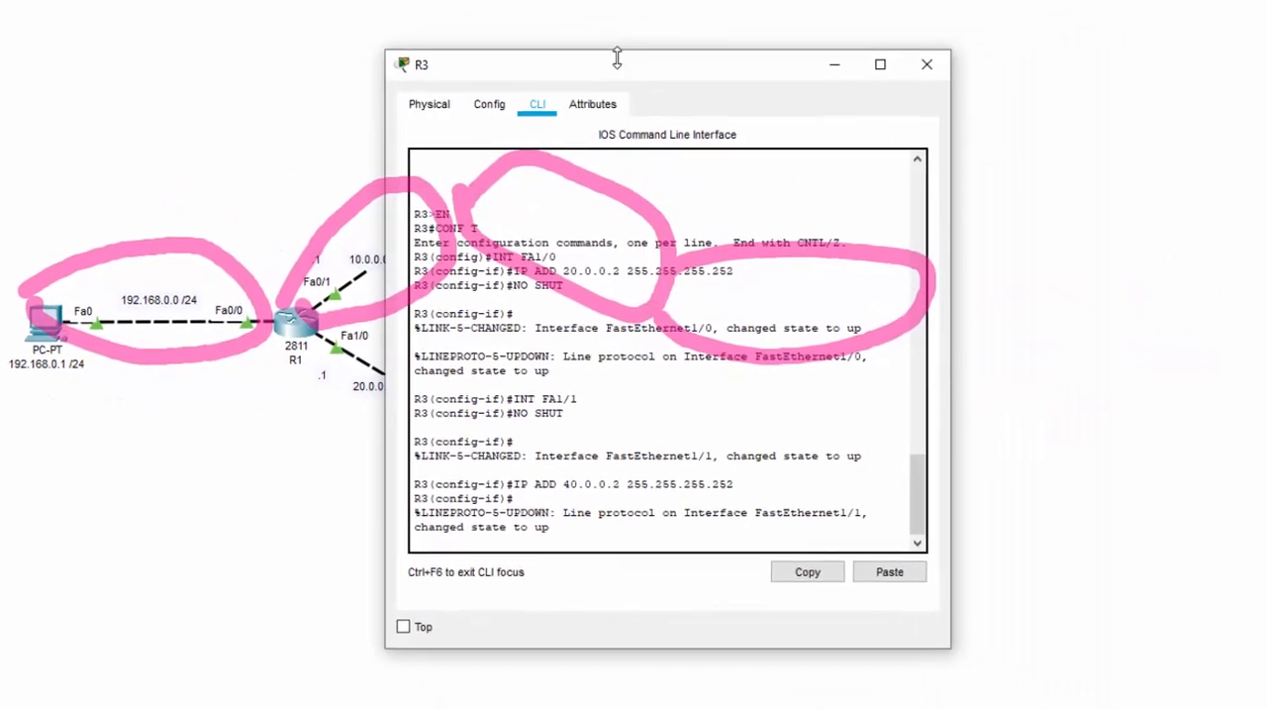
# Place R3's command line beside the topology and return to global configuration mode with EXIT
pyautogui.moveTo(685, 65); pyautogui.dragTo(1049, 62)
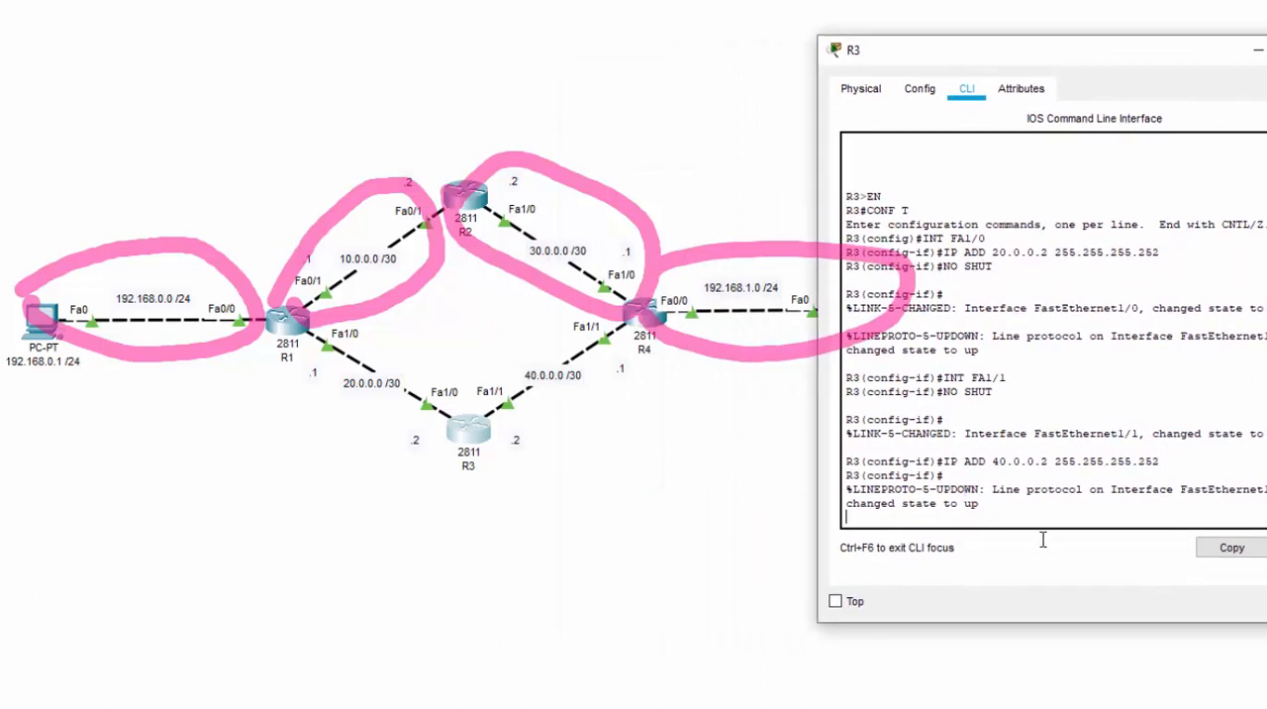
pyautogui.press('Return')
pyautogui.write('EXIT')
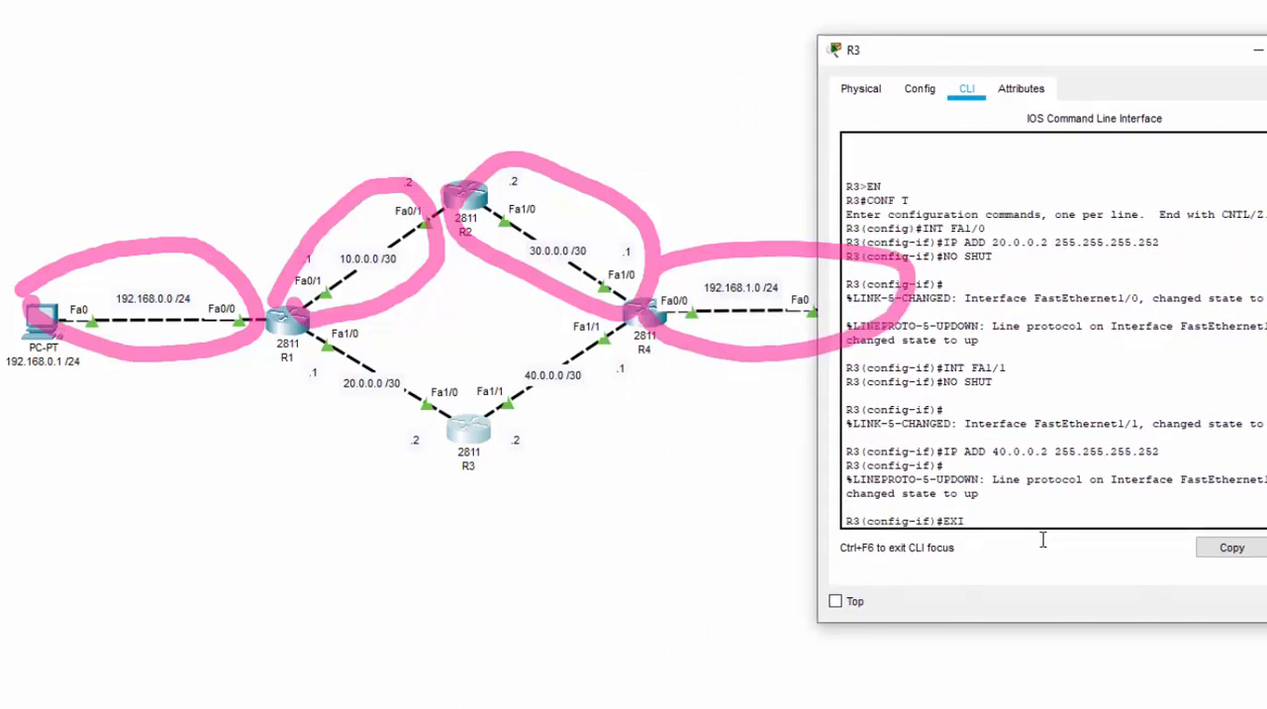
pyautogui.press('Return')
# Add a static route on R3 to the PC network 192.168.0.0 with mask 255.255.255.0 via next hop 20.0.0.1
pyautogui.write('IP R')
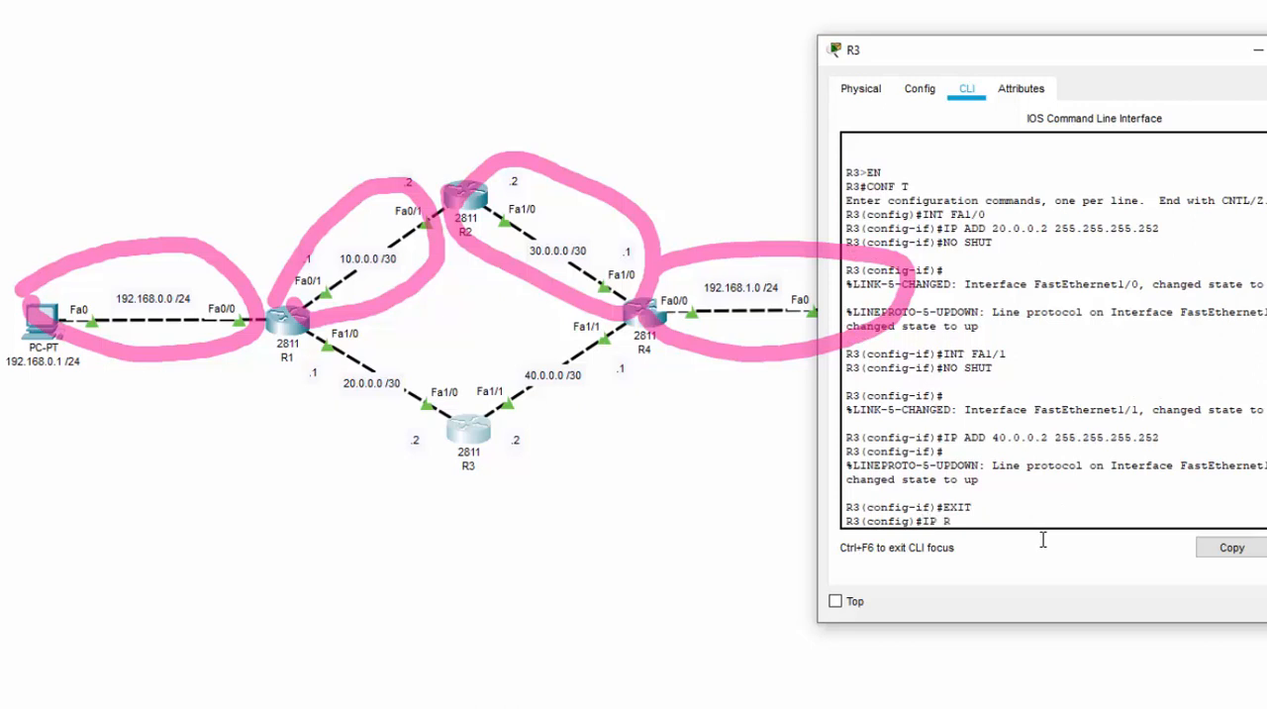
pyautogui.write('OUTE')
pyautogui.click(150, 317)
pyautogui.click(463, 432)
pyautogui.write('192.14')
pyautogui.write('68.0')
pyautogui.write('.0 255.255.255.0')
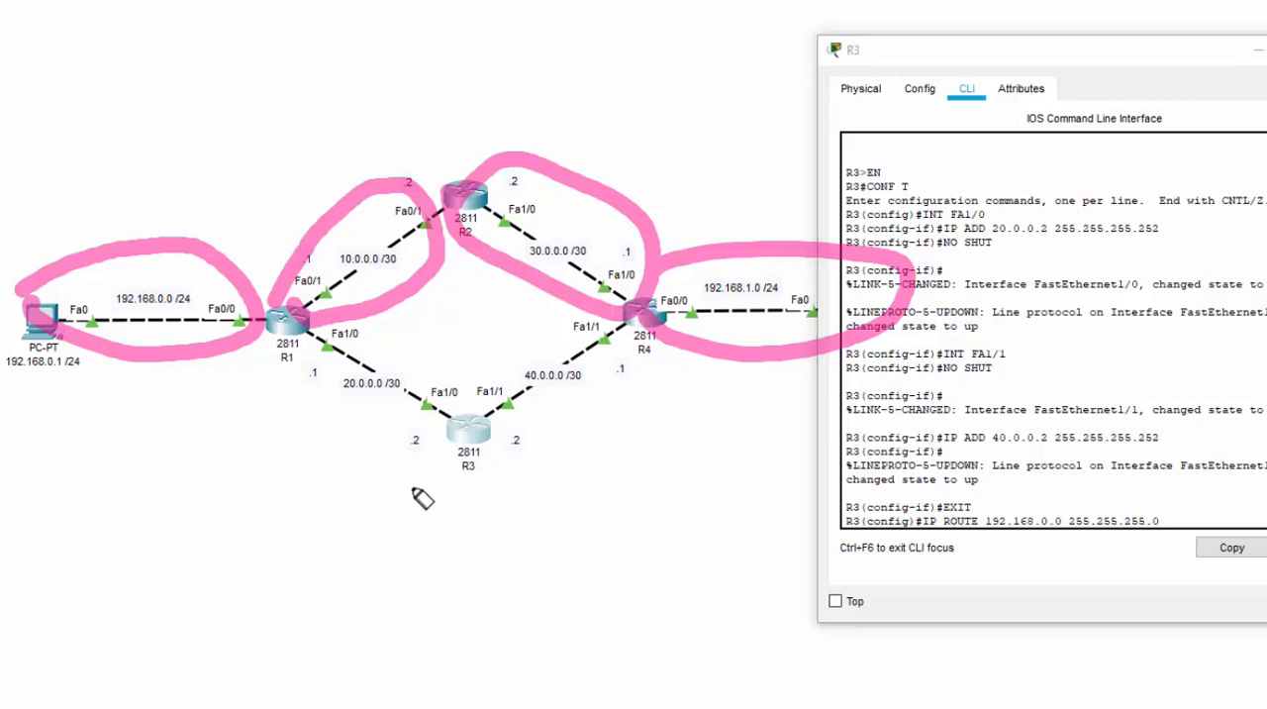
pyautogui.moveTo(446, 462)
pyautogui.mouseDown()
pyautogui.moveTo(284, 419)
pyautogui.moveTo(283, 363)
pyautogui.moveTo(304, 387)
pyautogui.mouseUp()
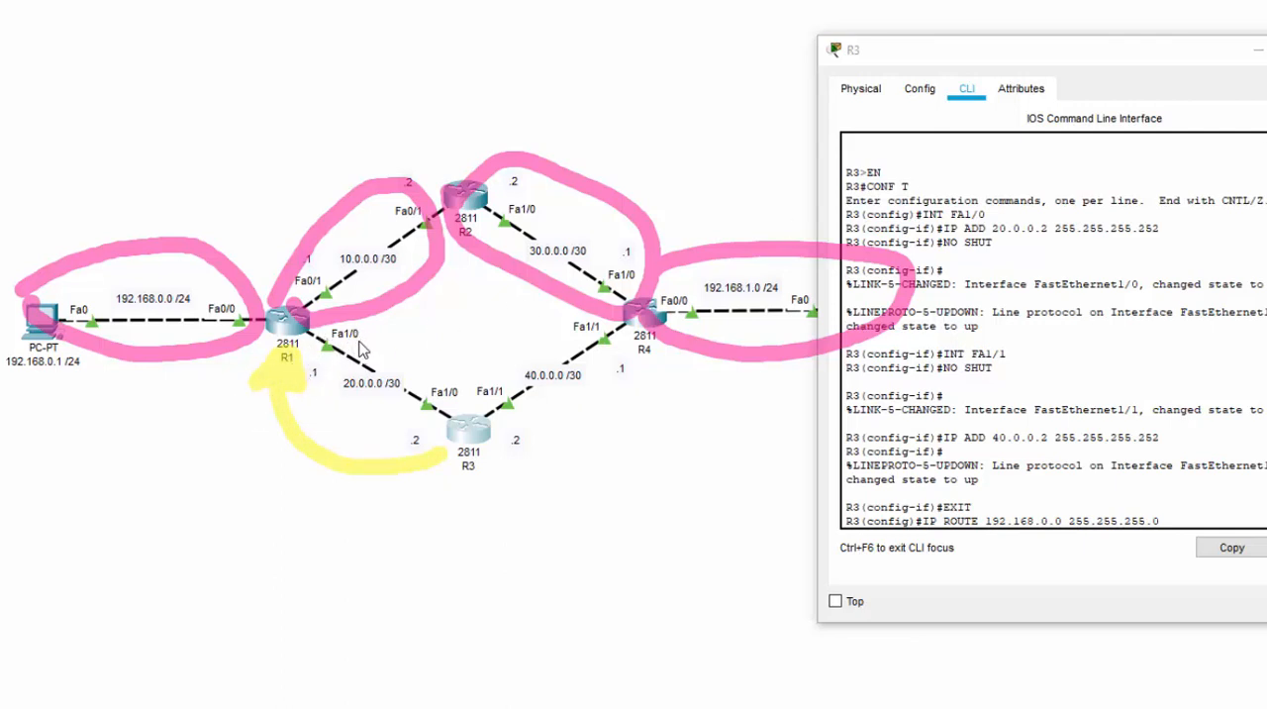
pyautogui.click(1163, 515)
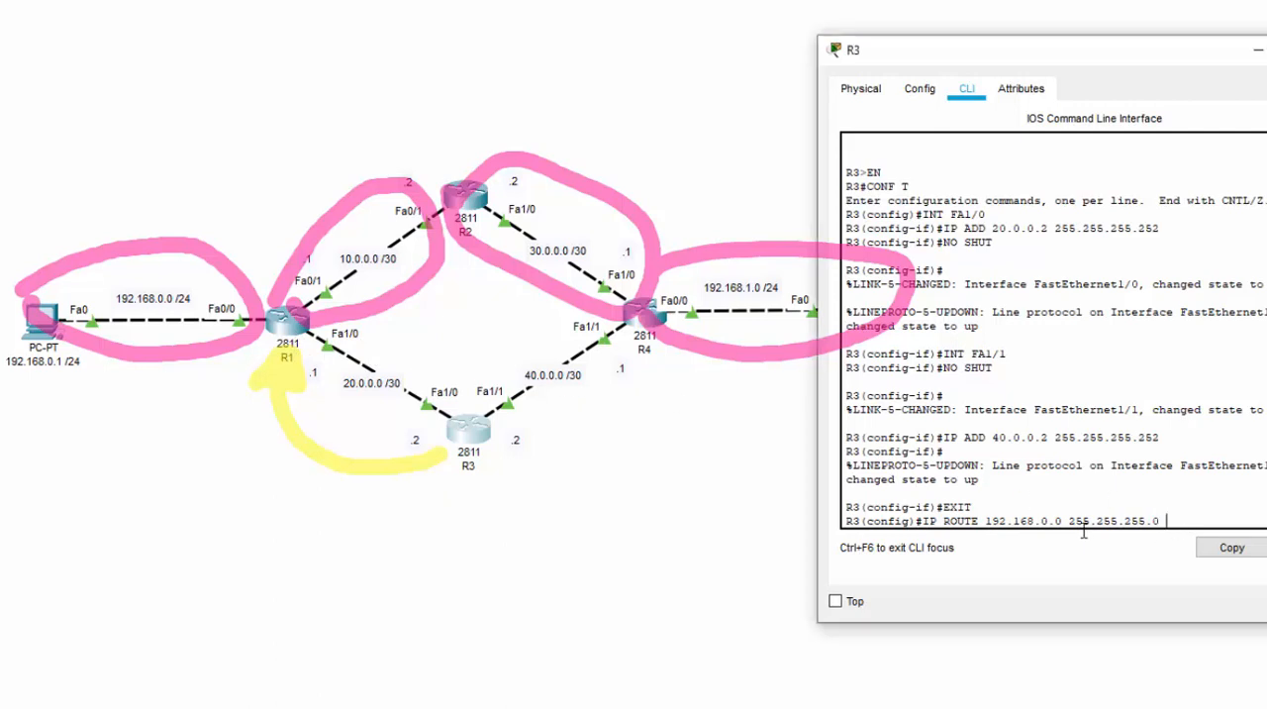
pyautogui.write('20.0.0.1')
pyautogui.press('Return')
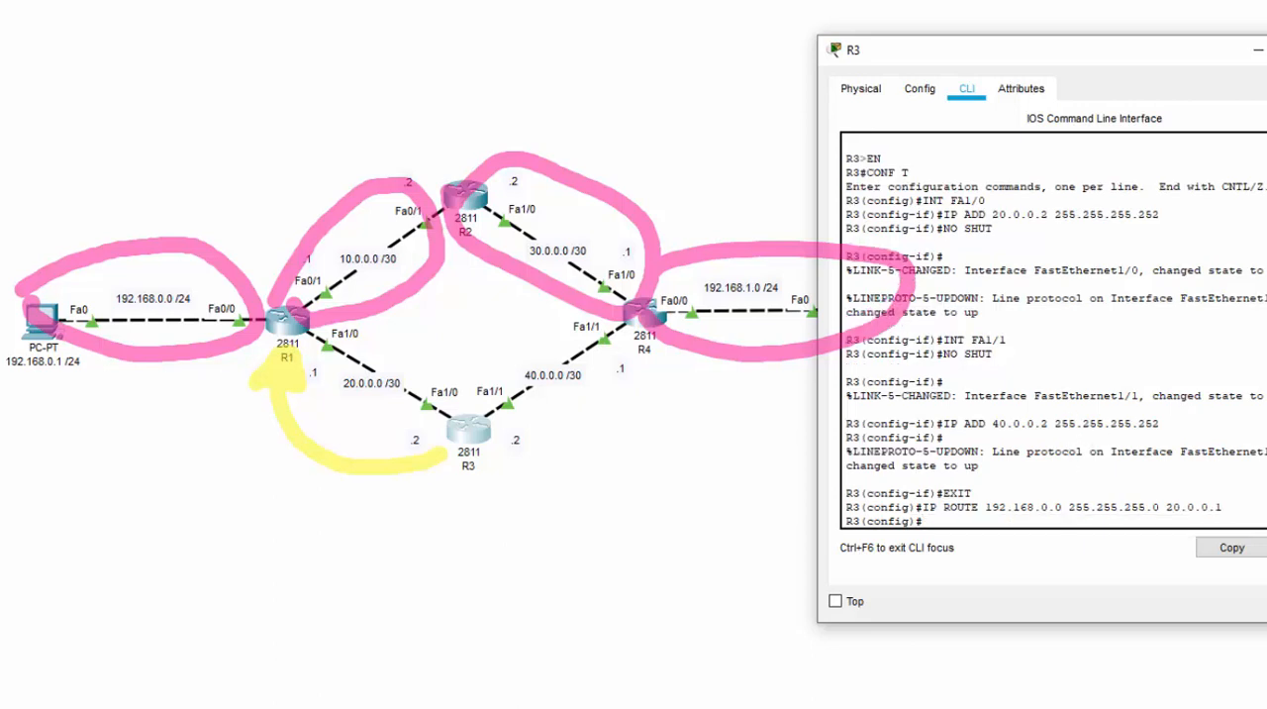
# Add a static route on R3 to network 10.0.0.0 with mask 255.255.255.252 via next hop 20.0.0.1
pyautogui.hotkey('ctrl', 'z')
pyautogui.hotkey('ctrl', 'z')
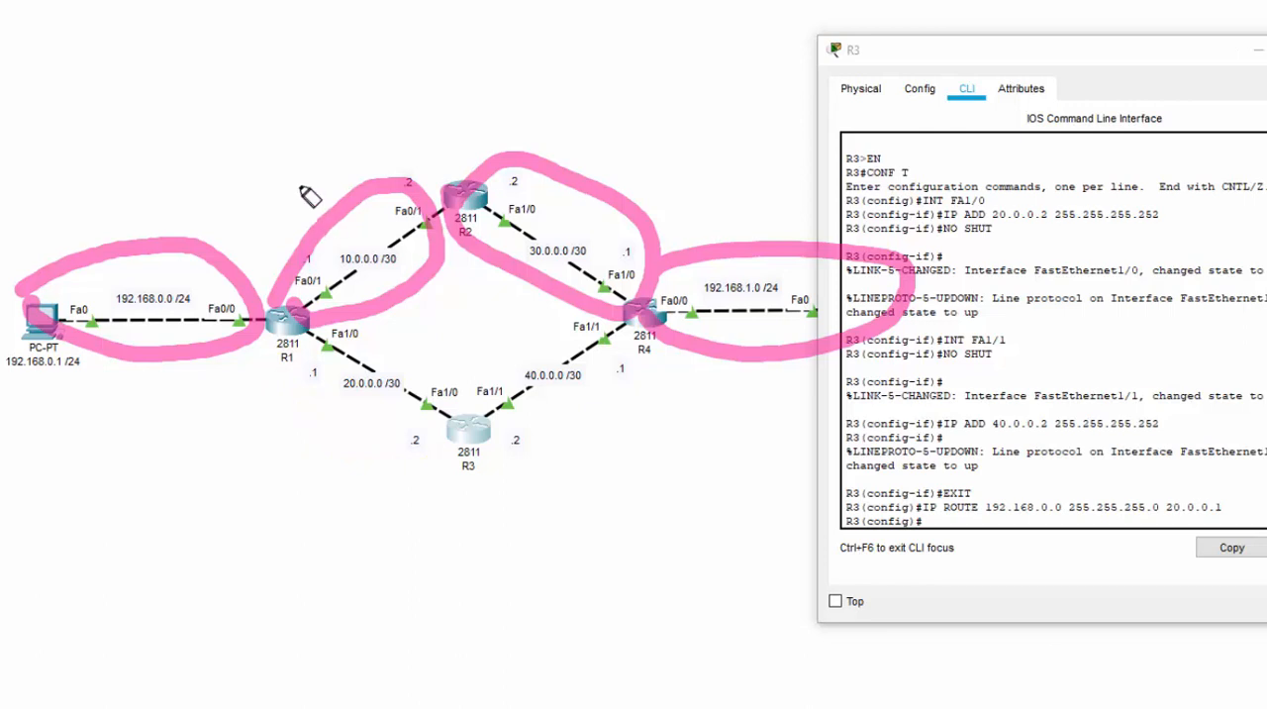
pyautogui.moveTo(358, 297)
pyautogui.mouseDown()
pyautogui.moveTo(416, 274)
pyautogui.moveTo(335, 259)
pyautogui.moveTo(388, 265)
pyautogui.mouseUp()
pyautogui.moveTo(424, 442); pyautogui.dragTo(279, 372)
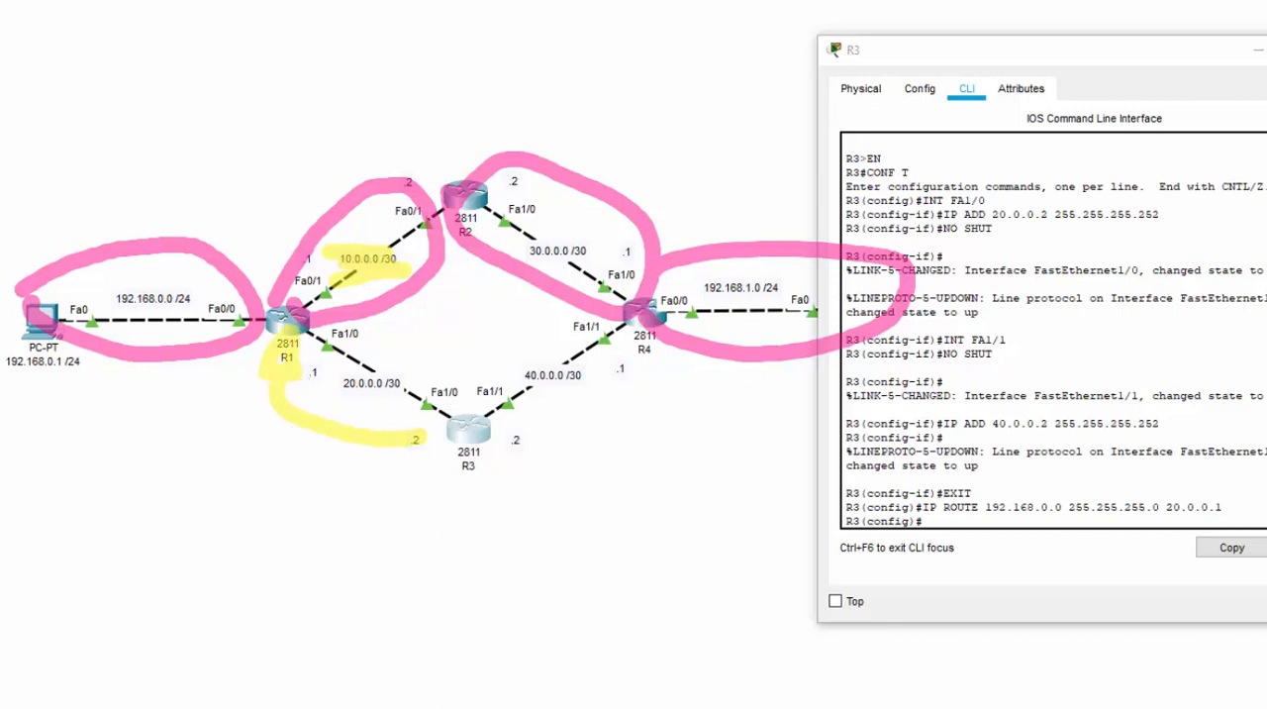
pyautogui.click(971, 524)
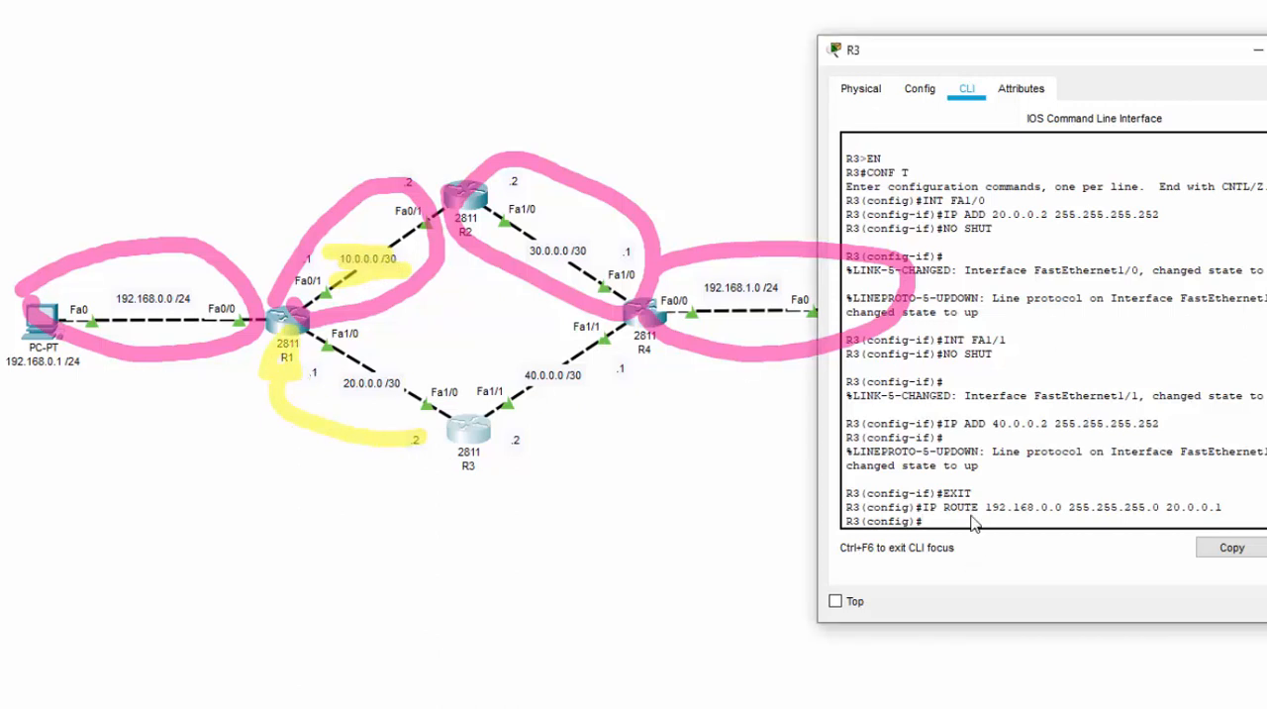
pyautogui.write('IP ROUTE 10.0.0.0 255.')
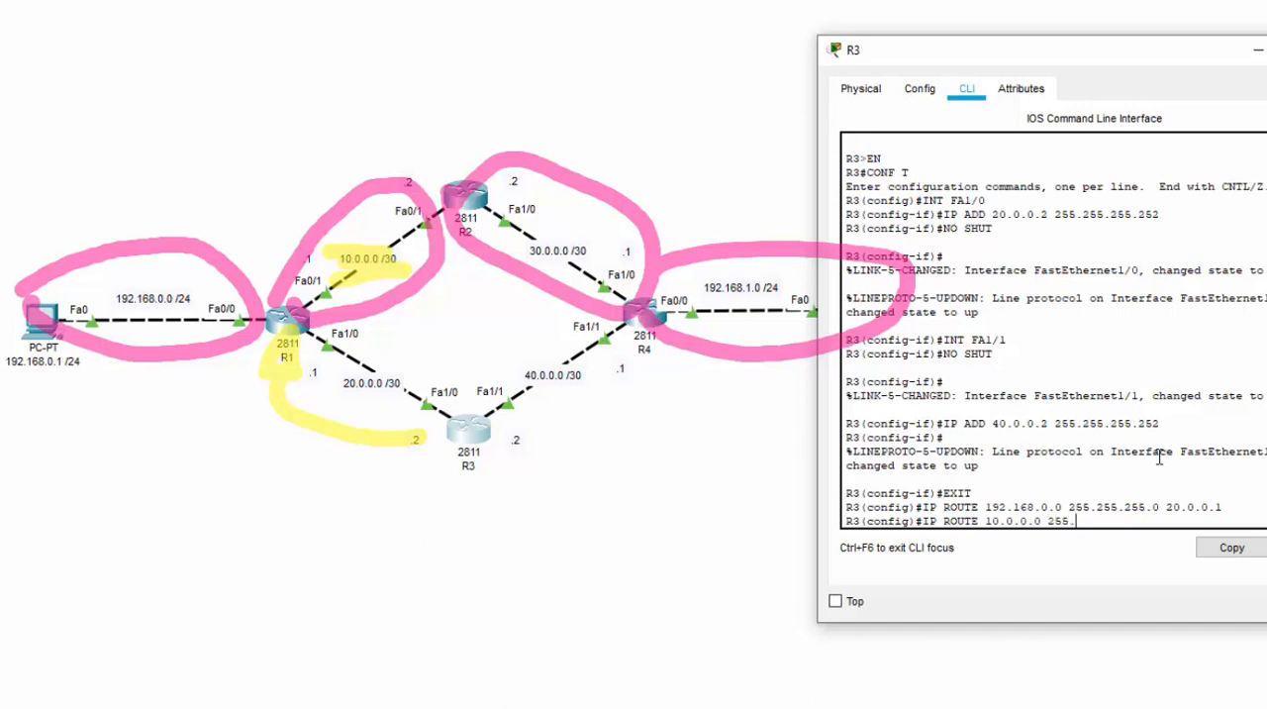
pyautogui.write('255.255.252 20.0.0.1')
pyautogui.press('Return')
# Clear the yellow marks, highlight network 30.0.0.0 /30 on the topology, and draw an arrow from R3 to R4
pyautogui.hotkey('ctrl', 'z')
pyautogui.hotkey('ctrl', 'z')
pyautogui.hotkey('ctrl', 'z')
pyautogui.hotkey('ctrl', 'z')
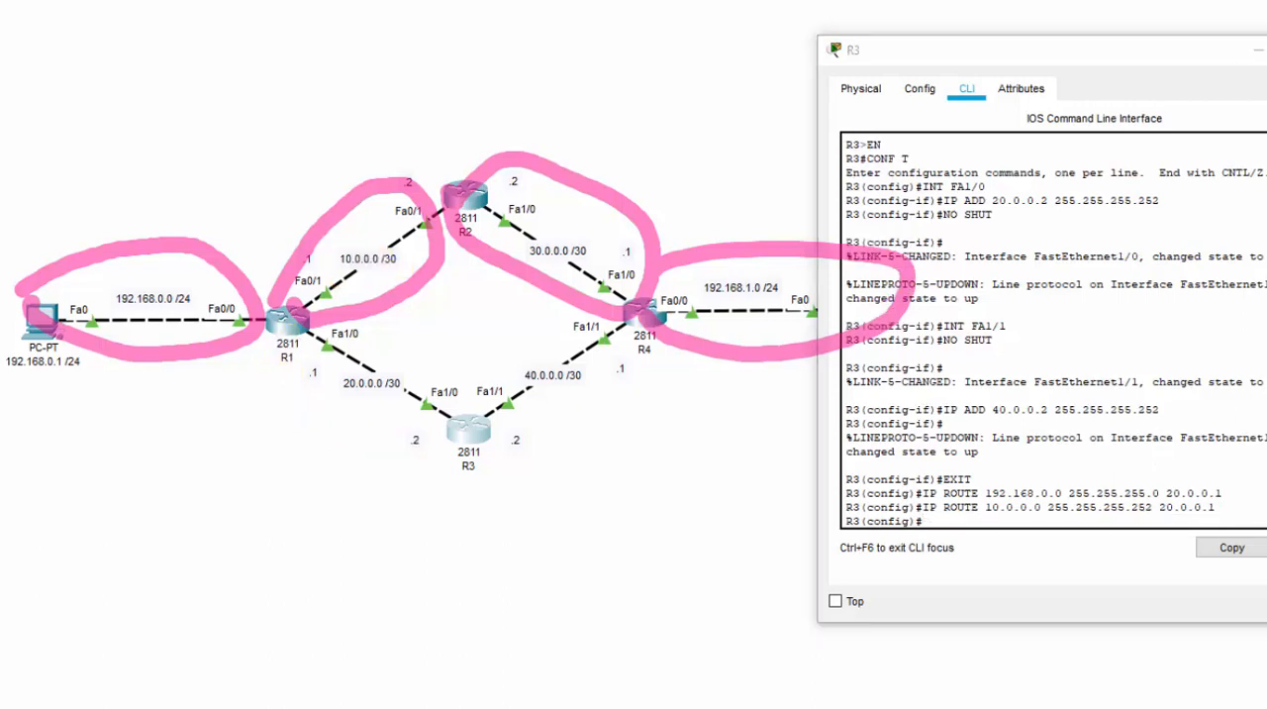
pyautogui.moveTo(539, 254)
pyautogui.mouseDown()
pyautogui.moveTo(587, 252)
pyautogui.moveTo(559, 255)
pyautogui.mouseUp()
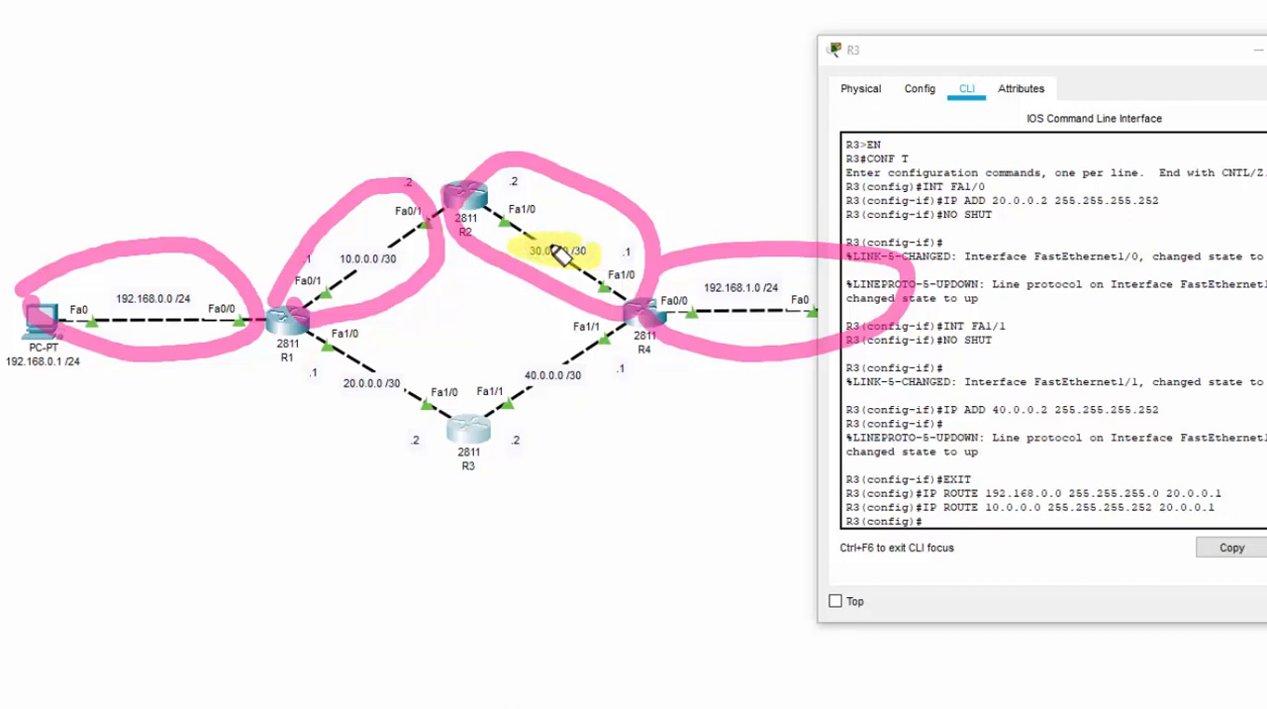
pyautogui.moveTo(510, 440)
pyautogui.mouseDown()
pyautogui.moveTo(618, 420)
pyautogui.moveTo(644, 362)
pyautogui.moveTo(657, 368)
pyautogui.moveTo(634, 375)
pyautogui.mouseUp()
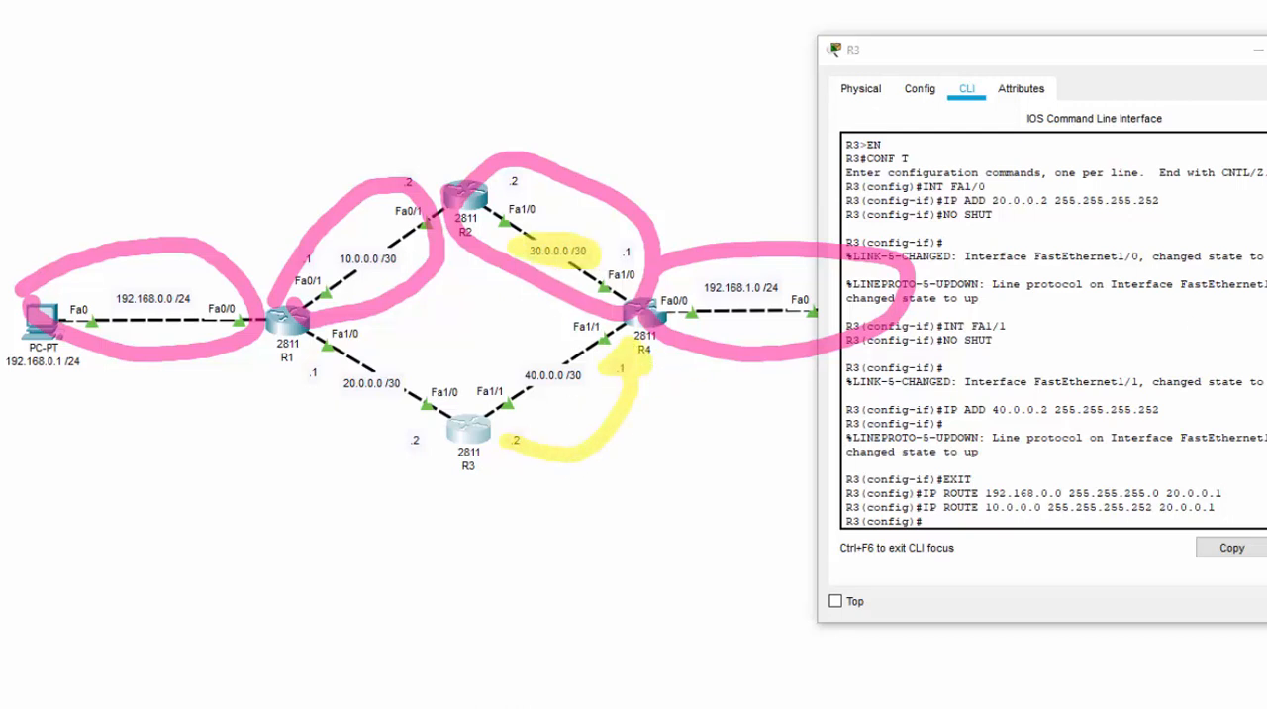
# Add a static route on R3 to network 30.0.0.0 with mask 255.255.255.252 via next hop 40.0.0.1
pyautogui.click(980, 526)
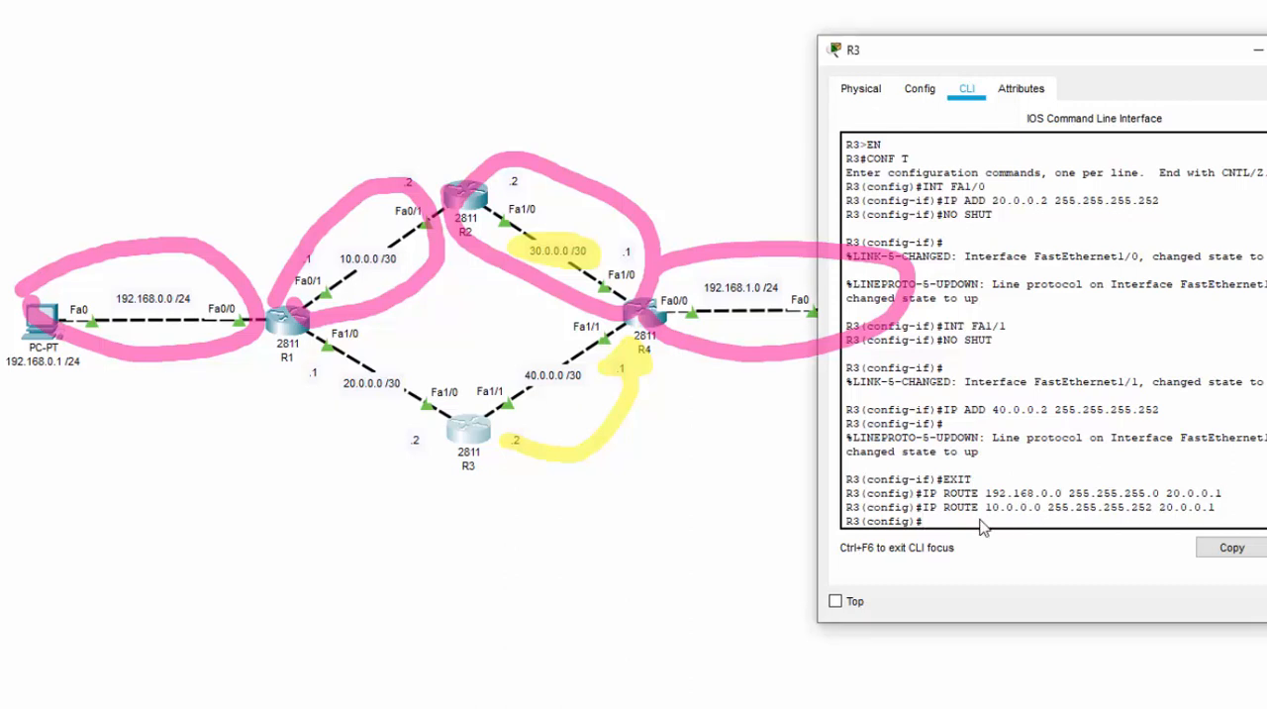
pyautogui.write('IP ROUT')
pyautogui.press('BackSpace')
pyautogui.press('BackSpace')
pyautogui.press('BackSpace')
pyautogui.press('BackSpace')
pyautogui.write('ROUTE 30.0.0.0')
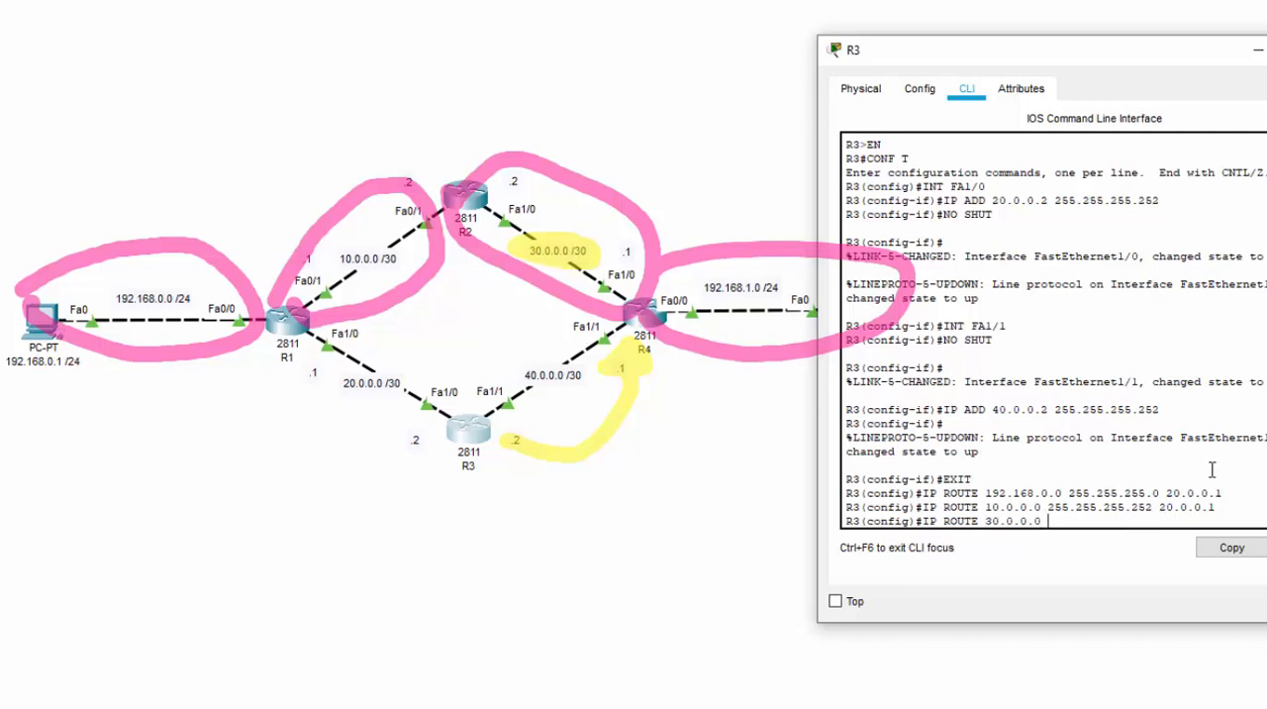
pyautogui.write(' 255.255.255.252')
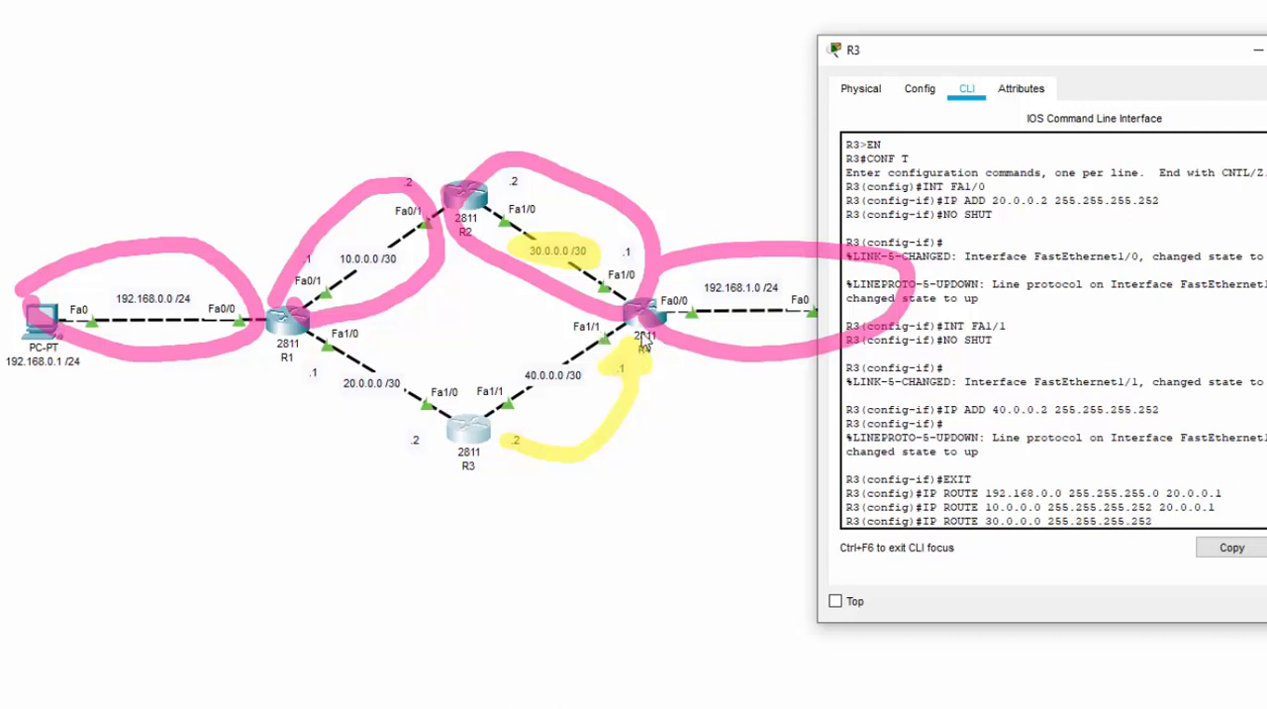
pyautogui.write('40.0.0.1')
pyautogui.press('Return')
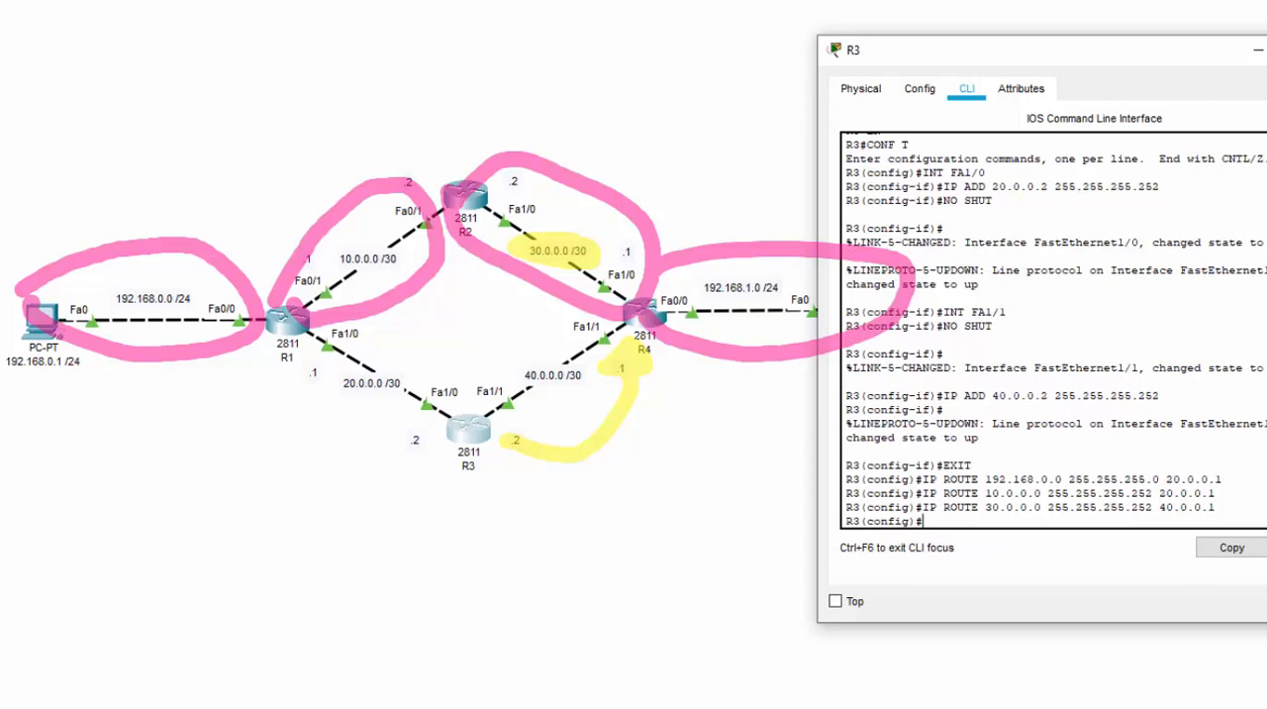
# Erase the last marks, highlight the server network 192.168.1.0 /24, and redraw the arrow from R3 to R4
pyautogui.hotkey('ctrl', 'z')
pyautogui.hotkey('ctrl', 'z')
pyautogui.hotkey('ctrl', 'z')
pyautogui.hotkey('ctrl', 'z')
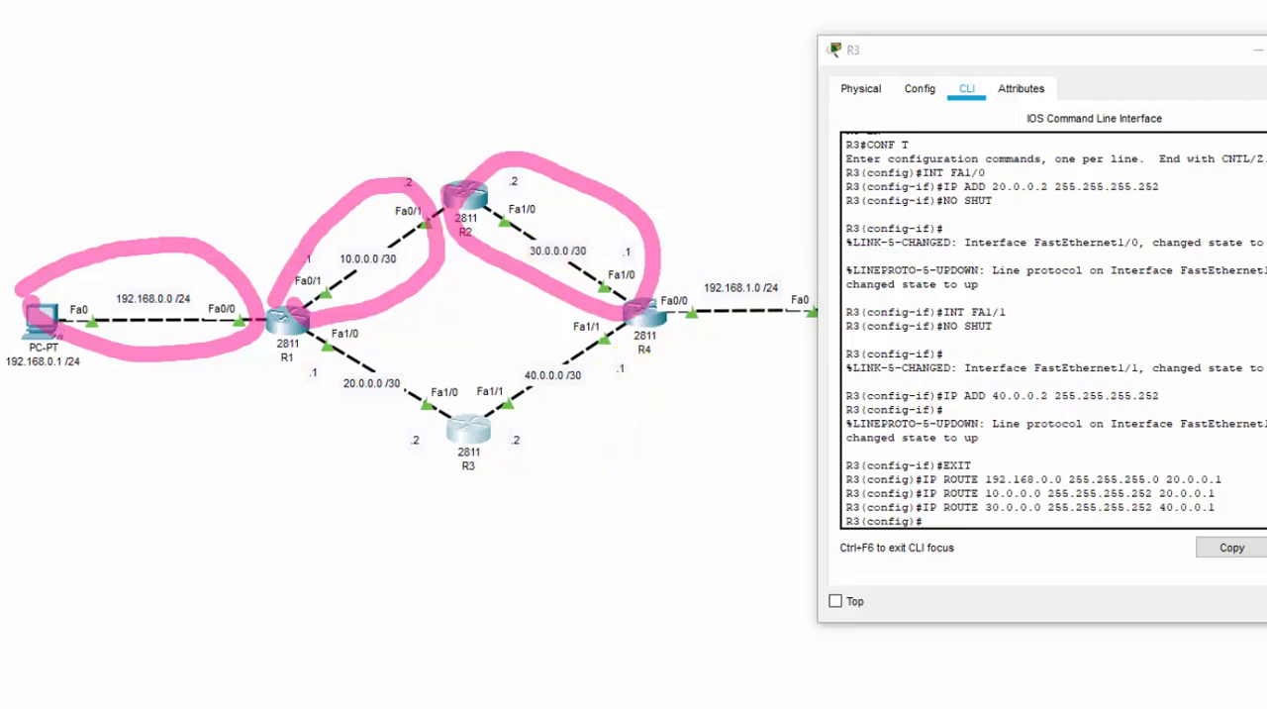
pyautogui.moveTo(705, 314)
pyautogui.mouseDown()
pyautogui.moveTo(805, 315)
pyautogui.moveTo(693, 287)
pyautogui.moveTo(713, 293)
pyautogui.mouseUp()
pyautogui.moveTo(519, 430)
pyautogui.mouseDown()
pyautogui.moveTo(642, 384)
pyautogui.moveTo(655, 349)
pyautogui.mouseUp()
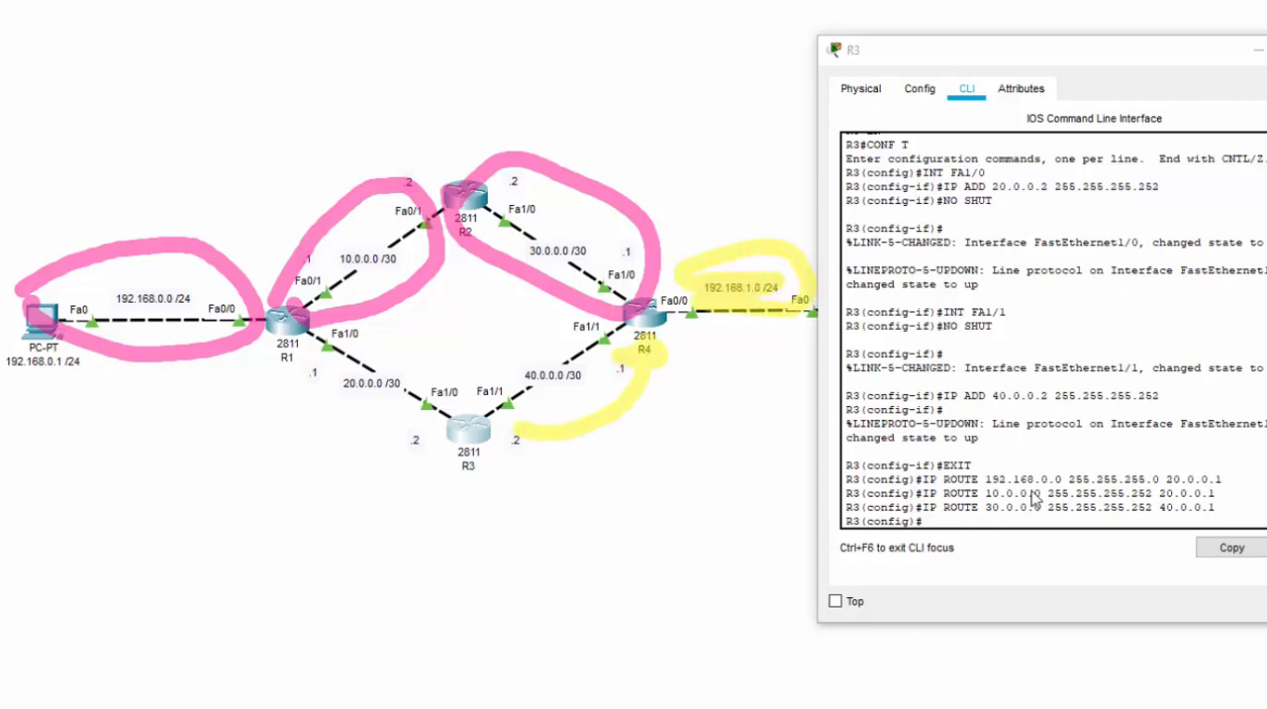
# Add a static route on R3 to the server network 192.168.1.0 with mask 255.255.255.0 via next hop 40.0.0.1
pyautogui.click(1004, 523)
pyautogui.write('IP ROUTE ')
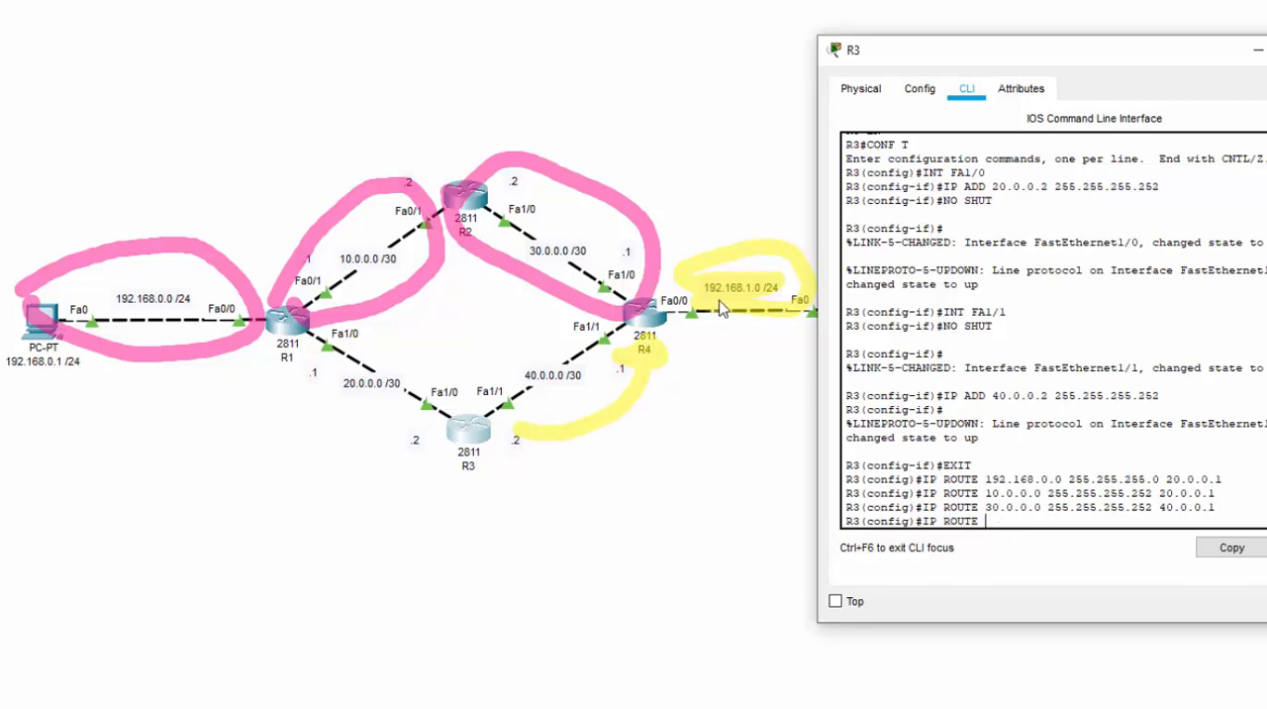
pyautogui.write('192.168.1.0 255.255.255.0')
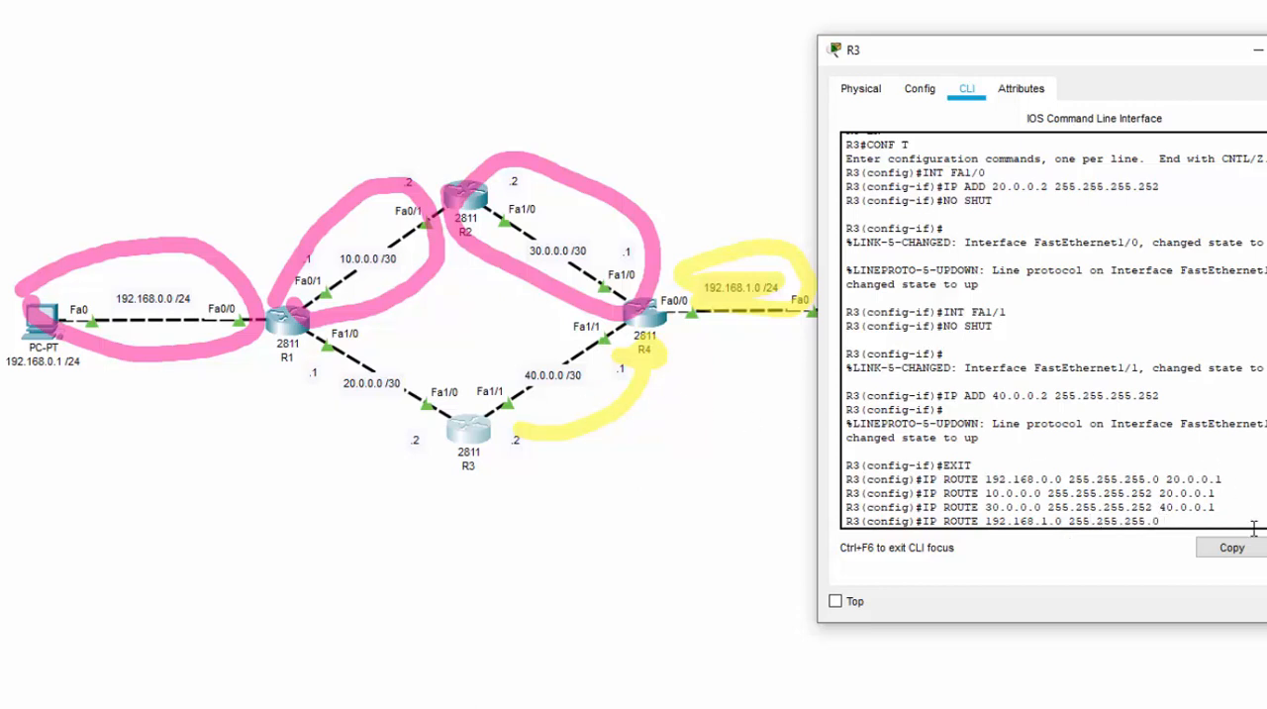
pyautogui.write(' 40.0.0.1')
pyautogui.press('Return')
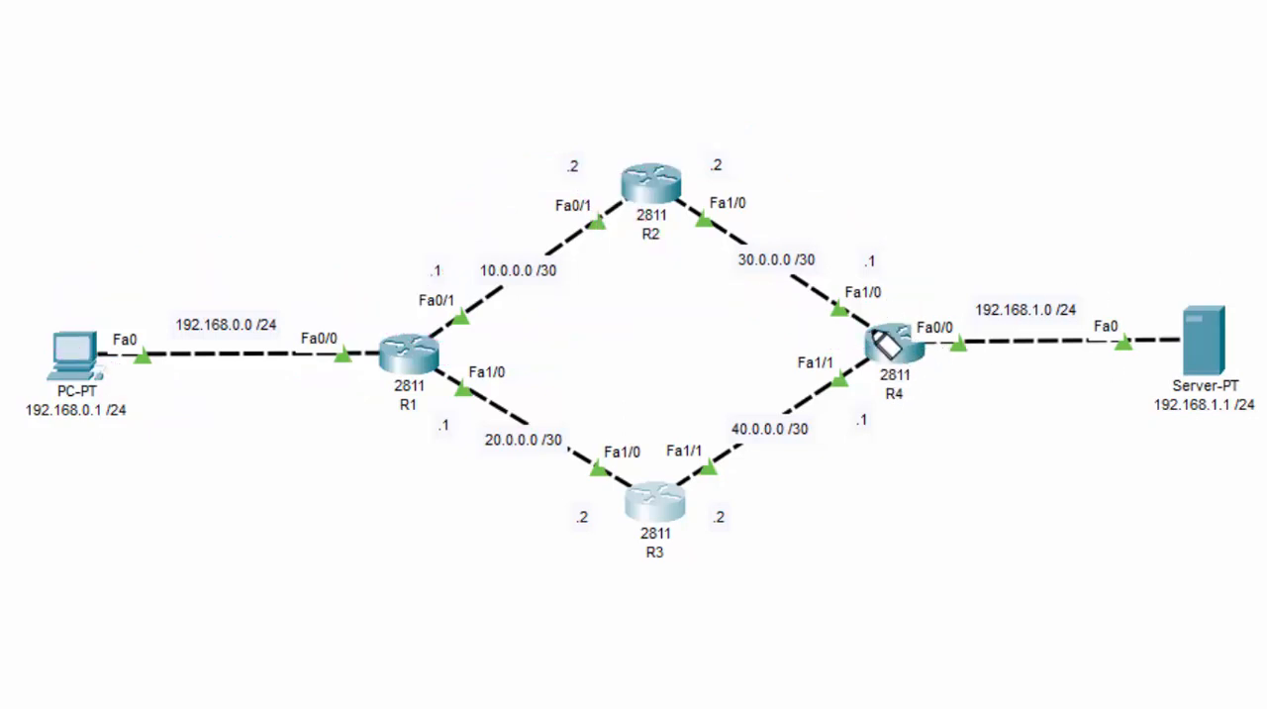
# Circle the networks not directly connected to R4 on the topology: 192.168.0.0, 10.0.0.0 and 20.0.0.0
pyautogui.moveTo(104, 295)
pyautogui.mouseDown()
pyautogui.moveTo(336, 300)
pyautogui.moveTo(104, 315)
pyautogui.moveTo(148, 297)
pyautogui.mouseUp()
pyautogui.moveTo(401, 321)
pyautogui.mouseDown()
pyautogui.moveTo(471, 236)
pyautogui.moveTo(604, 252)
pyautogui.moveTo(418, 297)
pyautogui.mouseUp()
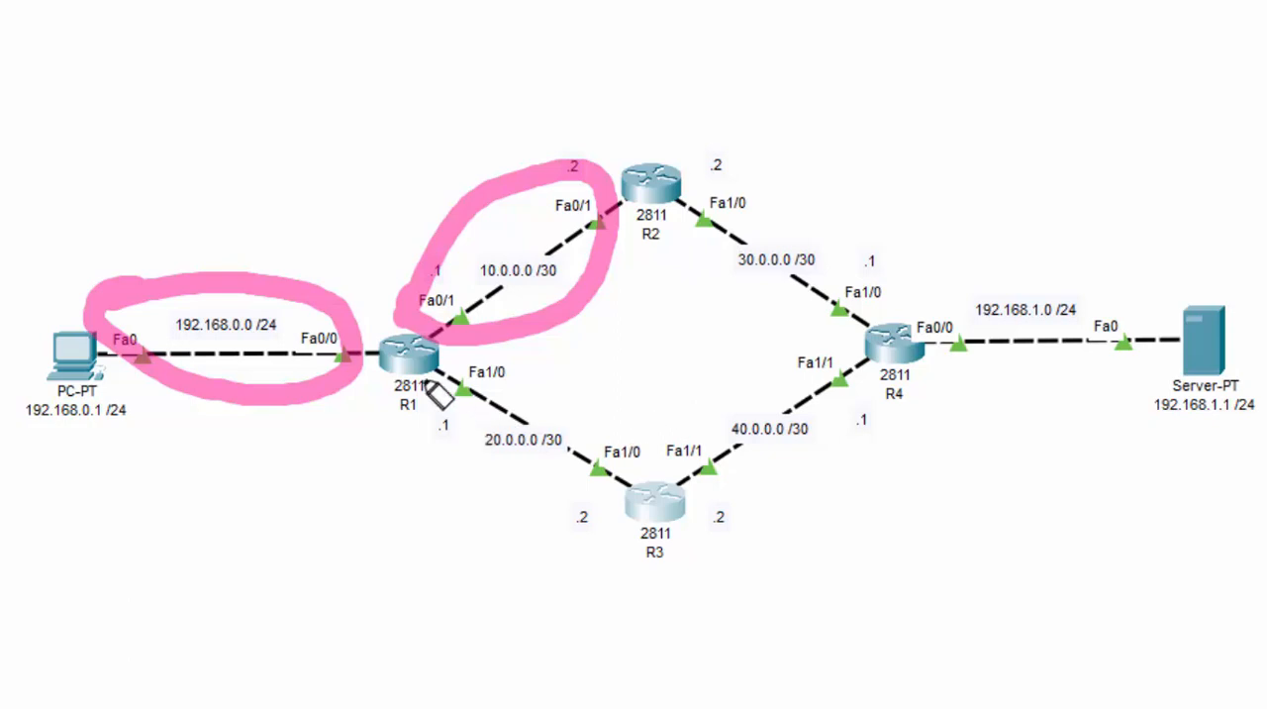
pyautogui.moveTo(435, 392)
pyautogui.mouseDown()
pyautogui.moveTo(641, 457)
pyautogui.moveTo(438, 436)
pyautogui.moveTo(439, 372)
pyautogui.mouseUp()
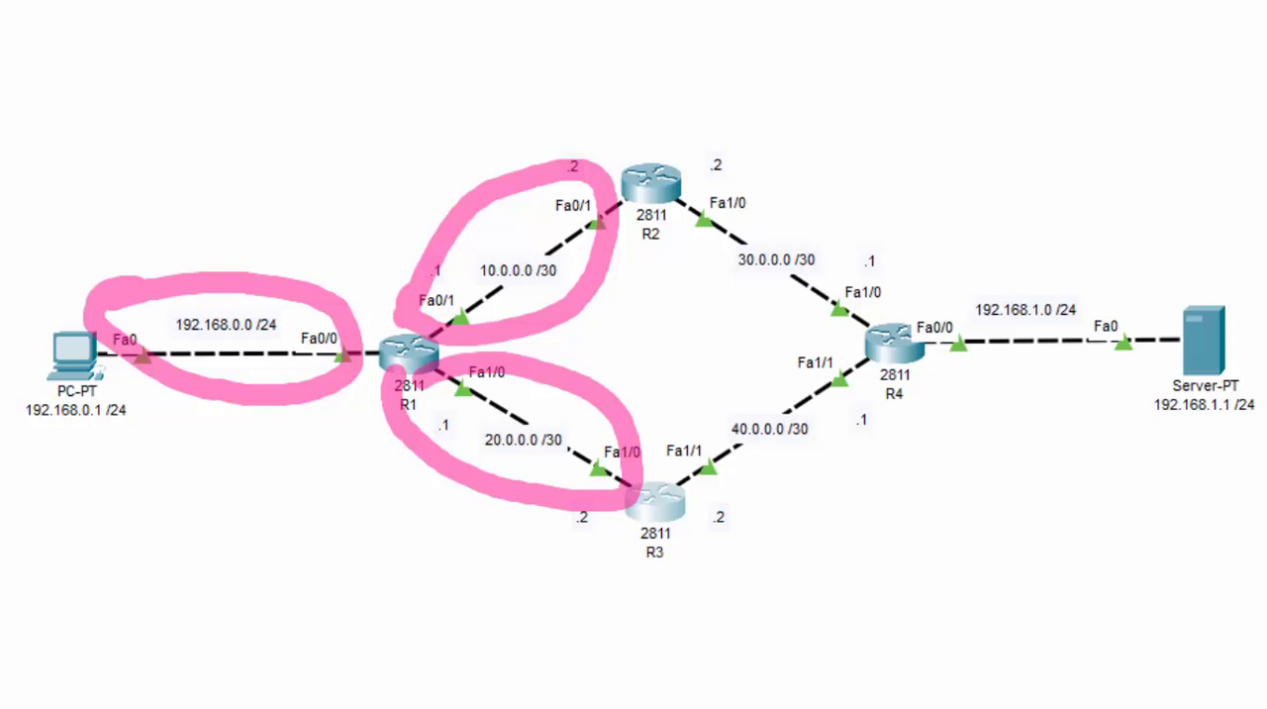
# Tick network 192.168.0.0 /24 in blue and draw an arrow from R4 to R2 for its next hop
pyautogui.moveTo(188, 222); pyautogui.dragTo(309, 135)
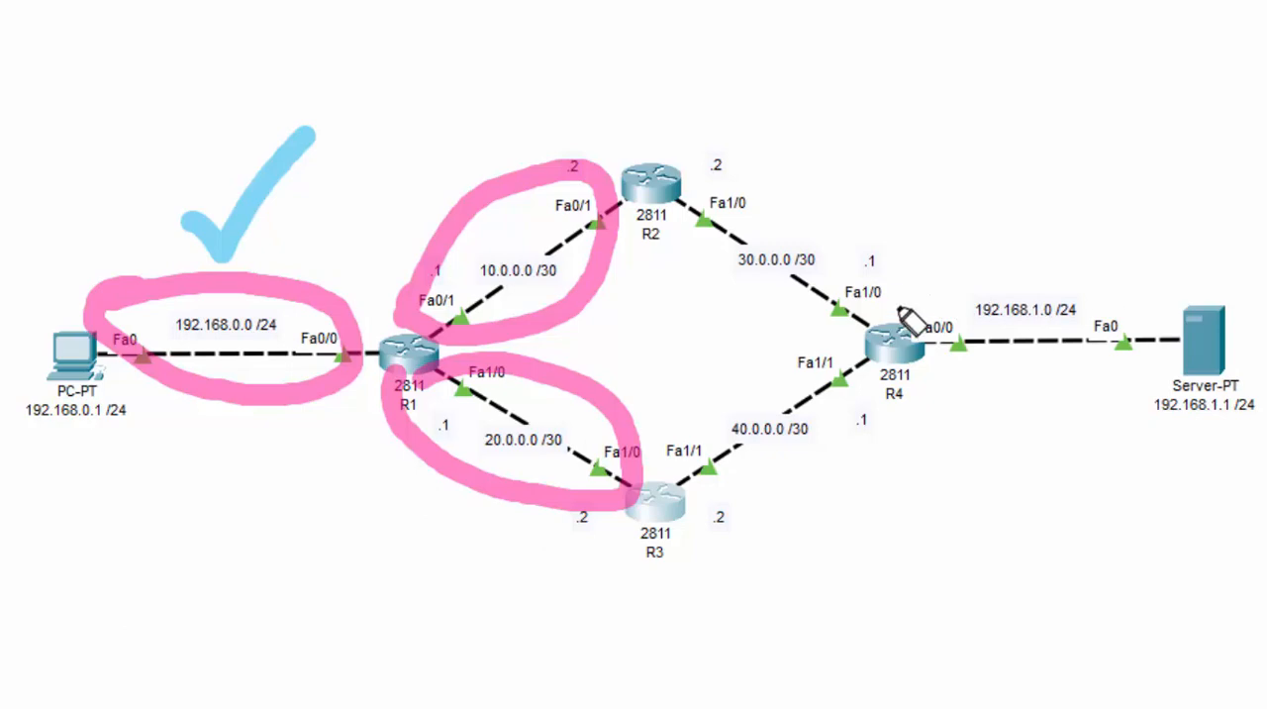
pyautogui.moveTo(899, 315)
pyautogui.mouseDown()
pyautogui.moveTo(862, 210)
pyautogui.moveTo(715, 169)
pyautogui.moveTo(711, 145)
pyautogui.moveTo(699, 167)
pyautogui.mouseUp()
pyautogui.click(711, 138)
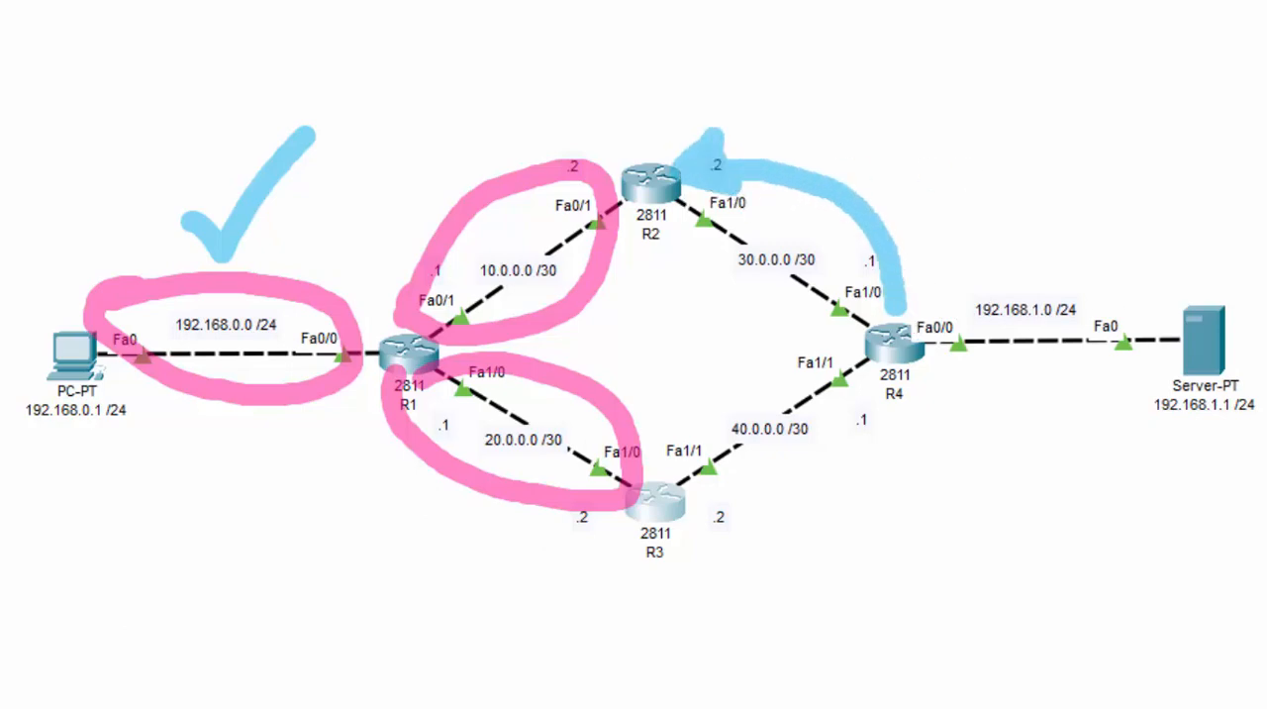
# Open R4's command line beside the topology and return to global configuration mode with EXIT
pyautogui.click(891, 349)
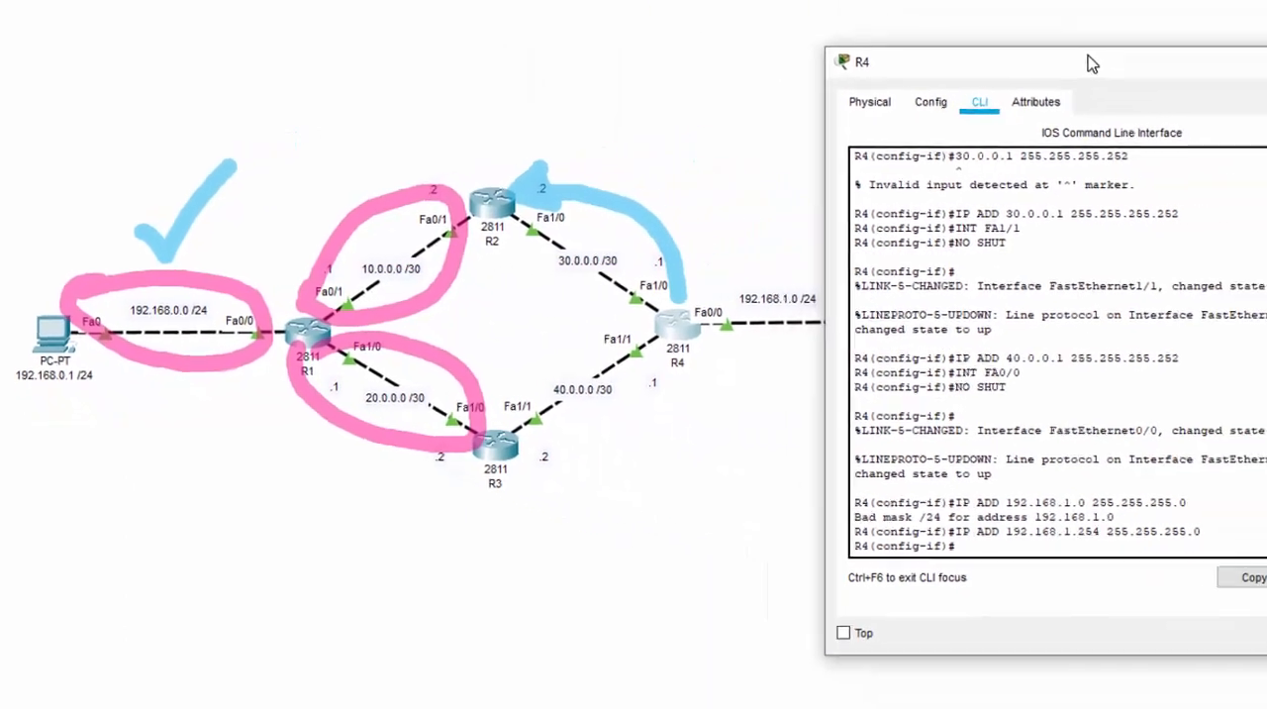
pyautogui.write('EXIT')
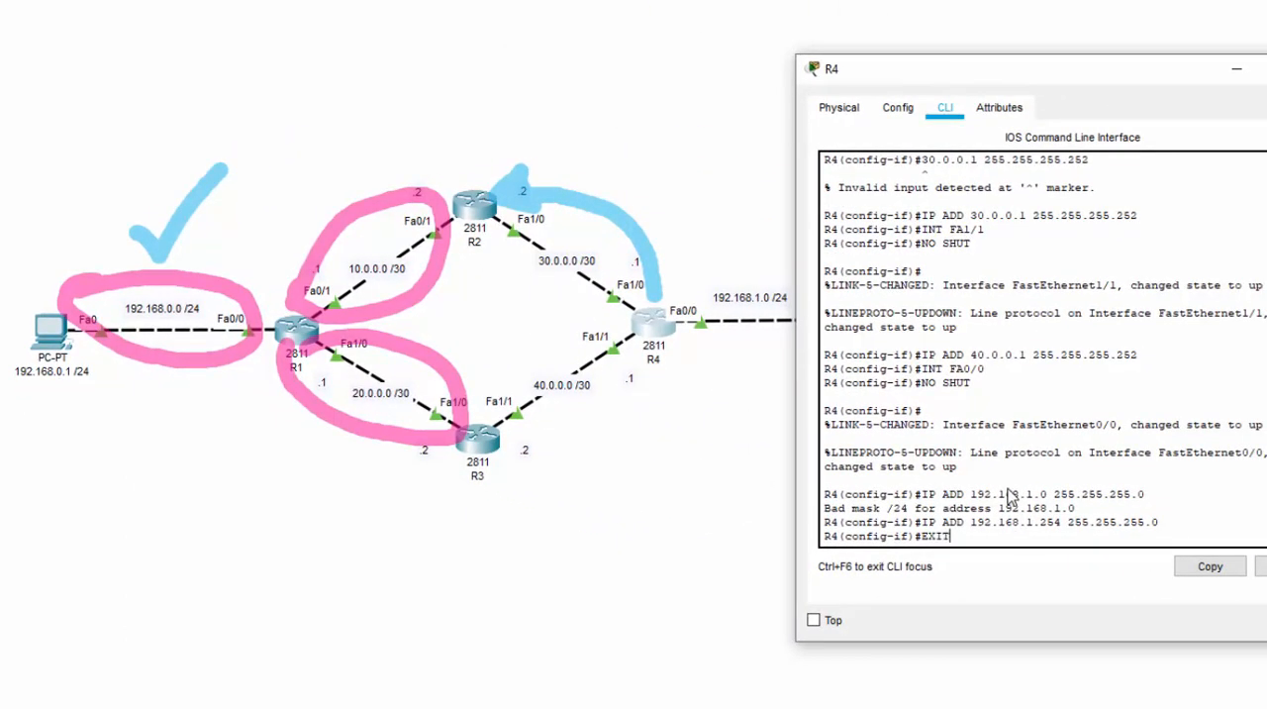
pyautogui.press('Return')
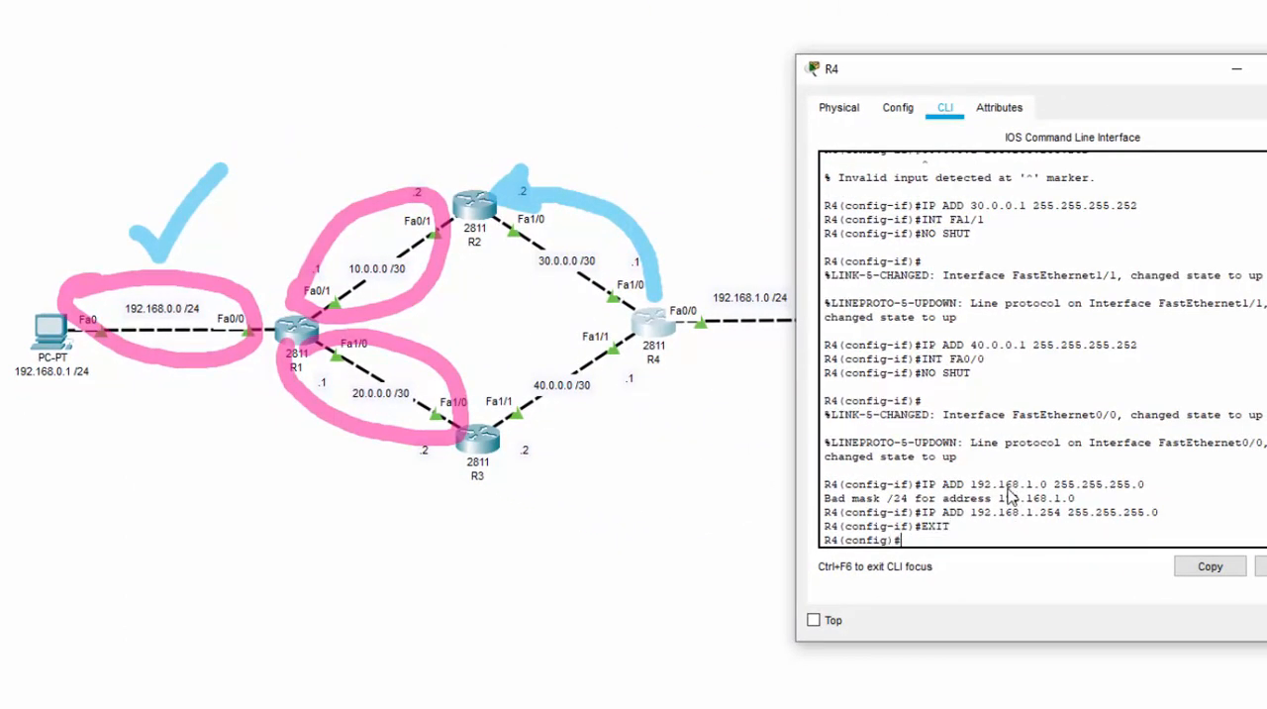
# Add a static route on R4 to the PC network 192.168.0.0 with mask 255.255.255.0 via next hop 30.0.0.2
pyautogui.write('IP ROUTE 192')
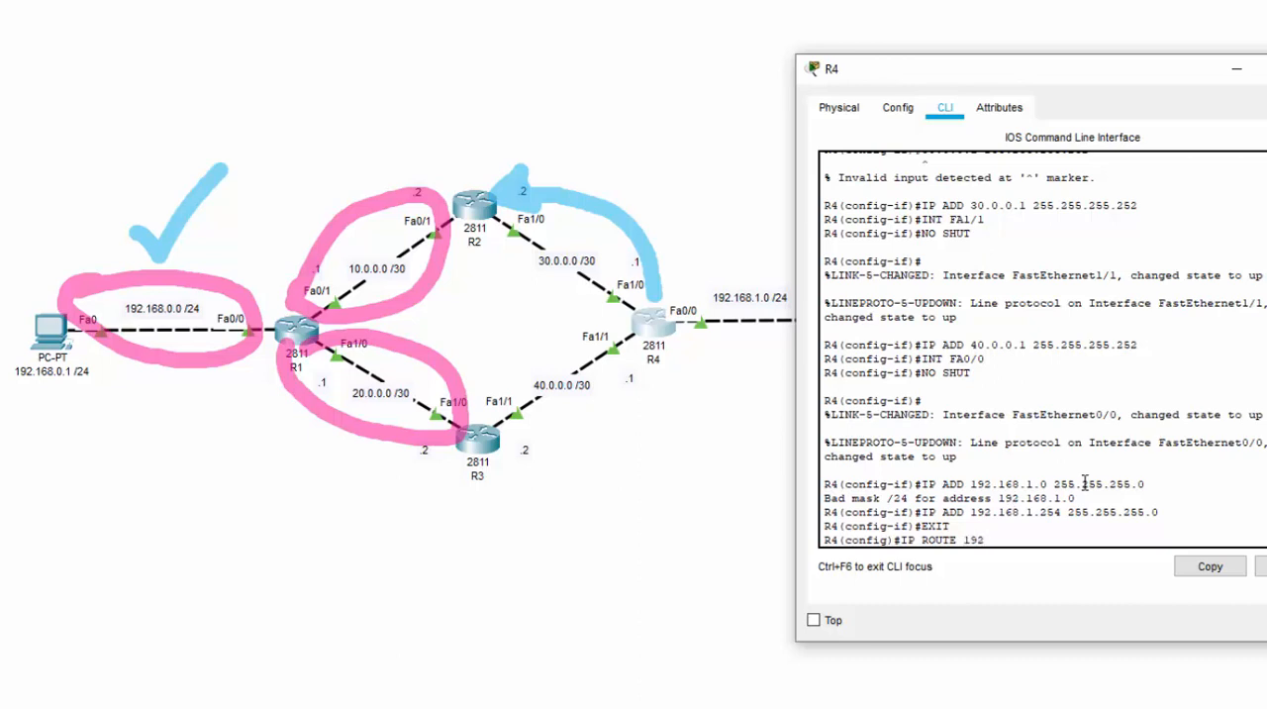
pyautogui.write('.168.0.0 255.255.255.0 3')
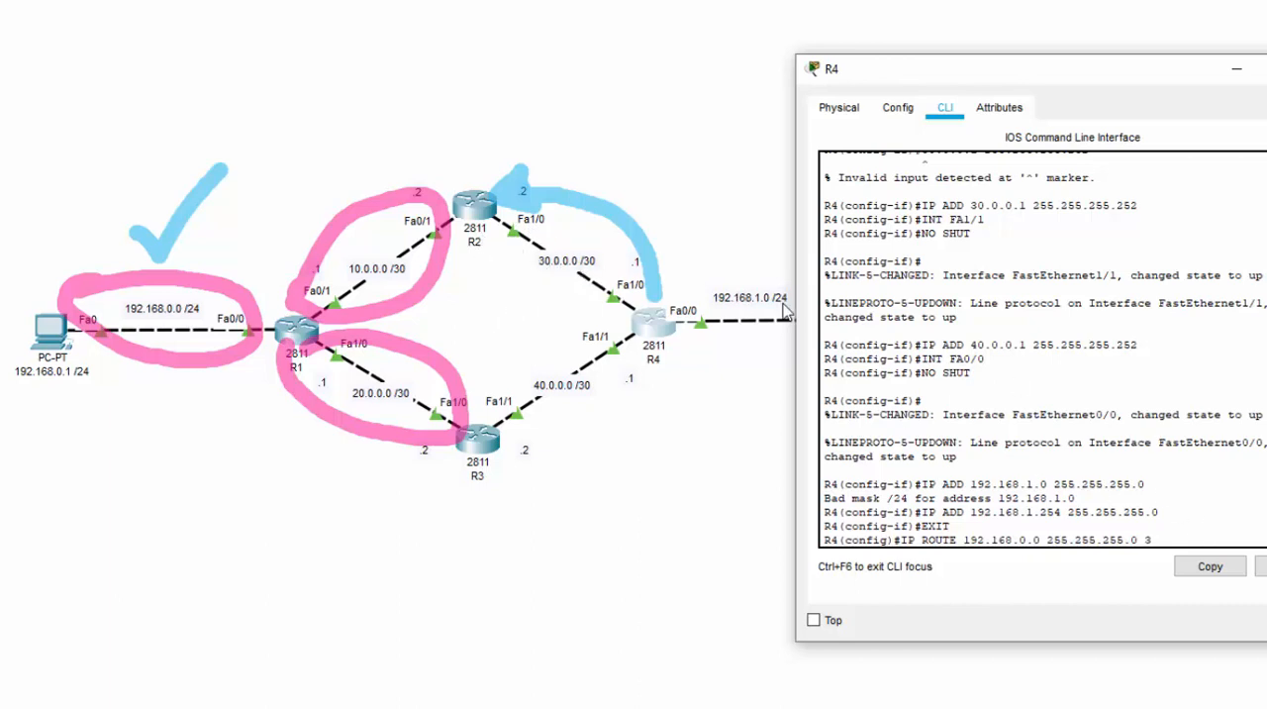
pyautogui.write('0.0.0.2')
pyautogui.press('Return')
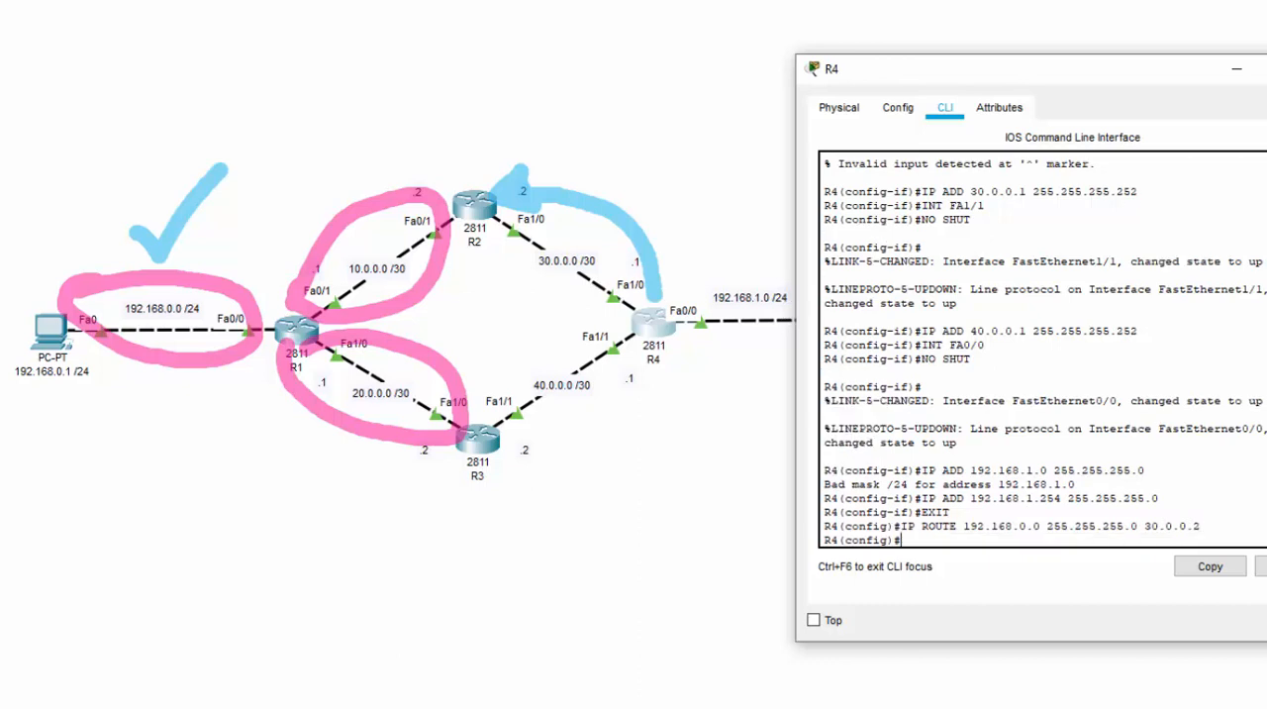
# Clear the blue marks, tick network 10.0.0.0 /30, and redraw the arrow from R4 to R2
pyautogui.hotkey('ctrl', 'z')
pyautogui.hotkey('ctrl', 'z')
pyautogui.hotkey('ctrl', 'z')
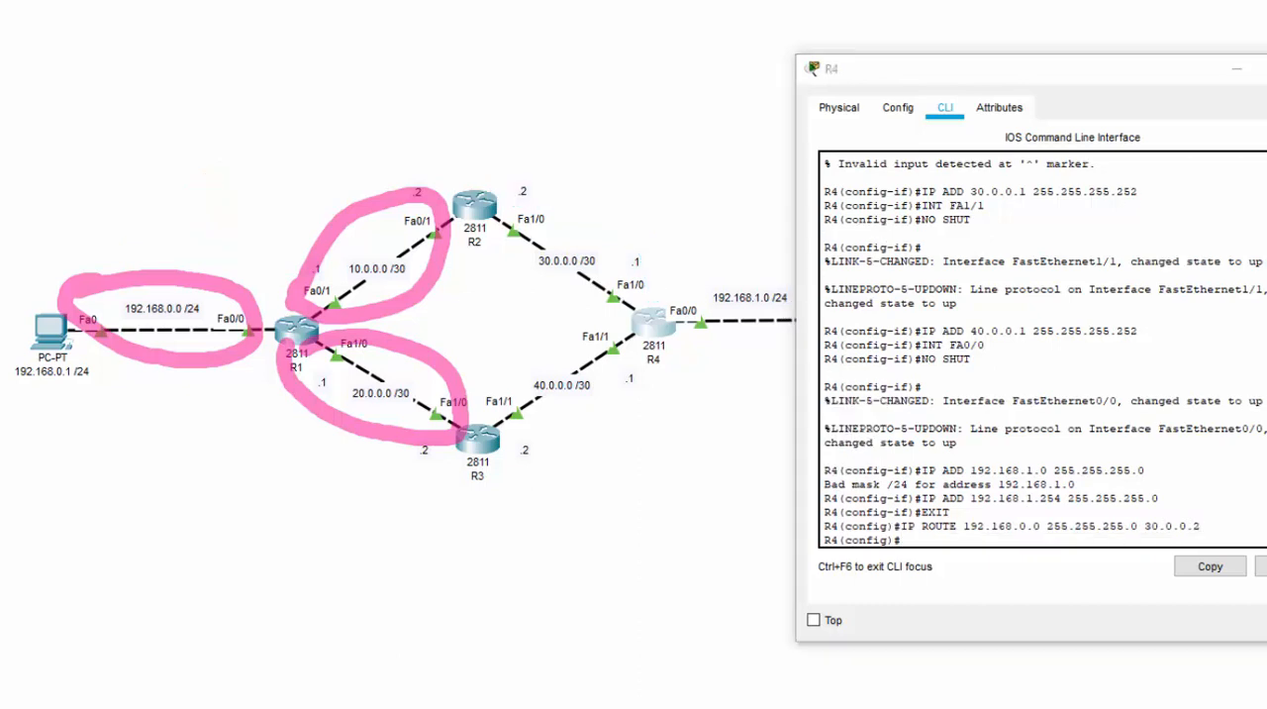
pyautogui.moveTo(317, 186); pyautogui.dragTo(413, 113)
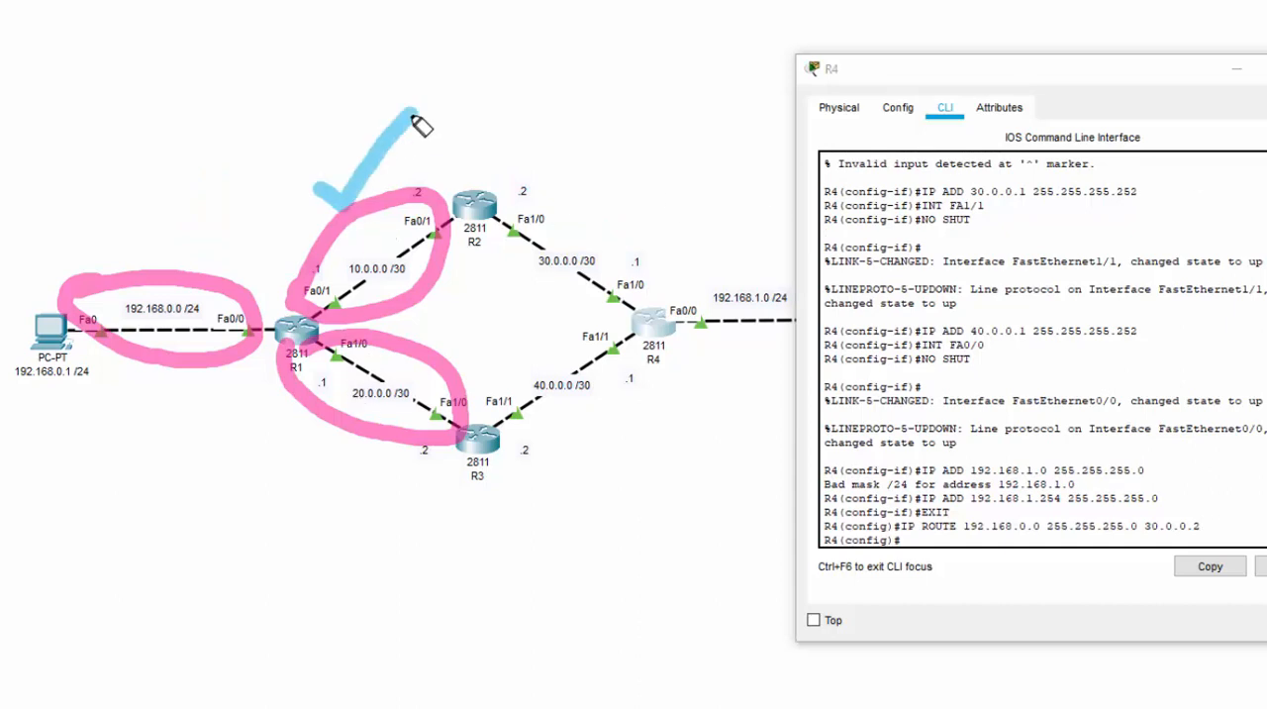
pyautogui.moveTo(653, 295)
pyautogui.mouseDown()
pyautogui.moveTo(633, 208)
pyautogui.moveTo(507, 194)
pyautogui.moveTo(515, 170)
pyautogui.moveTo(522, 184)
pyautogui.mouseUp()
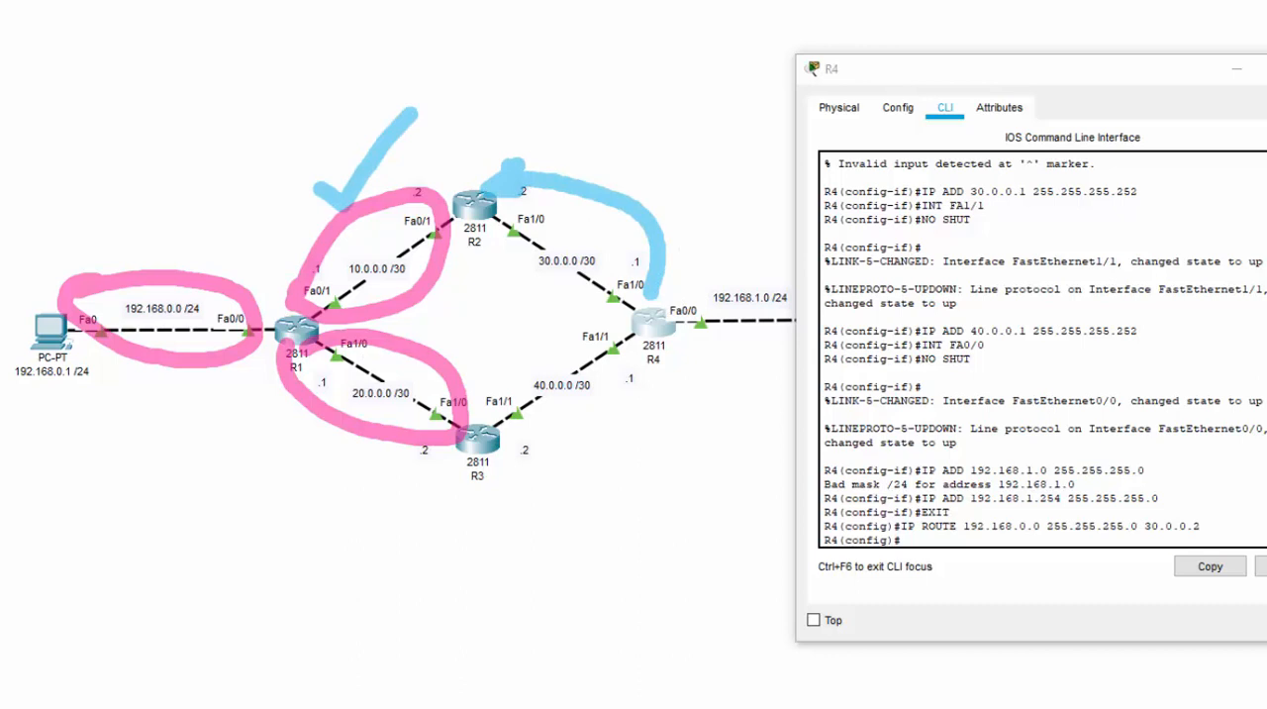
# Add a static route on R4 to network 10.0.0.0 with mask 255.255.255.252 via next hop 30.0.0.2
pyautogui.tripleClick(963, 532)
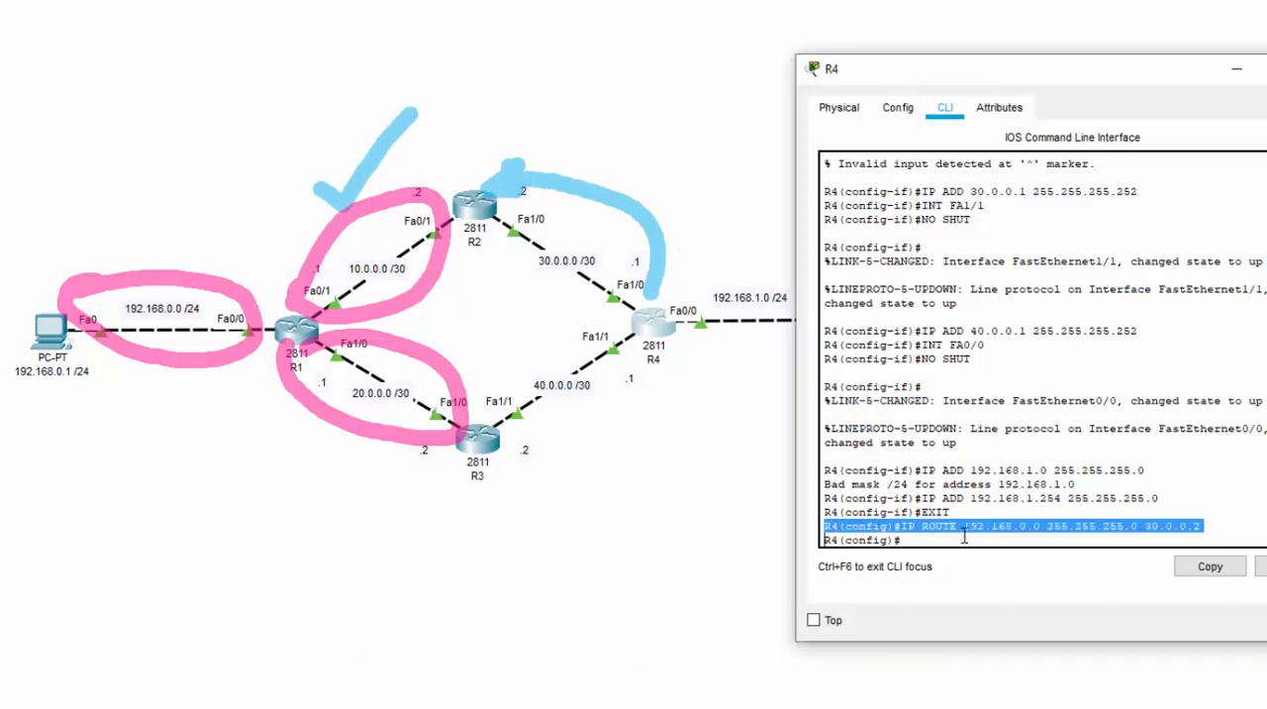
pyautogui.click(964, 536)
pyautogui.write('IP ')
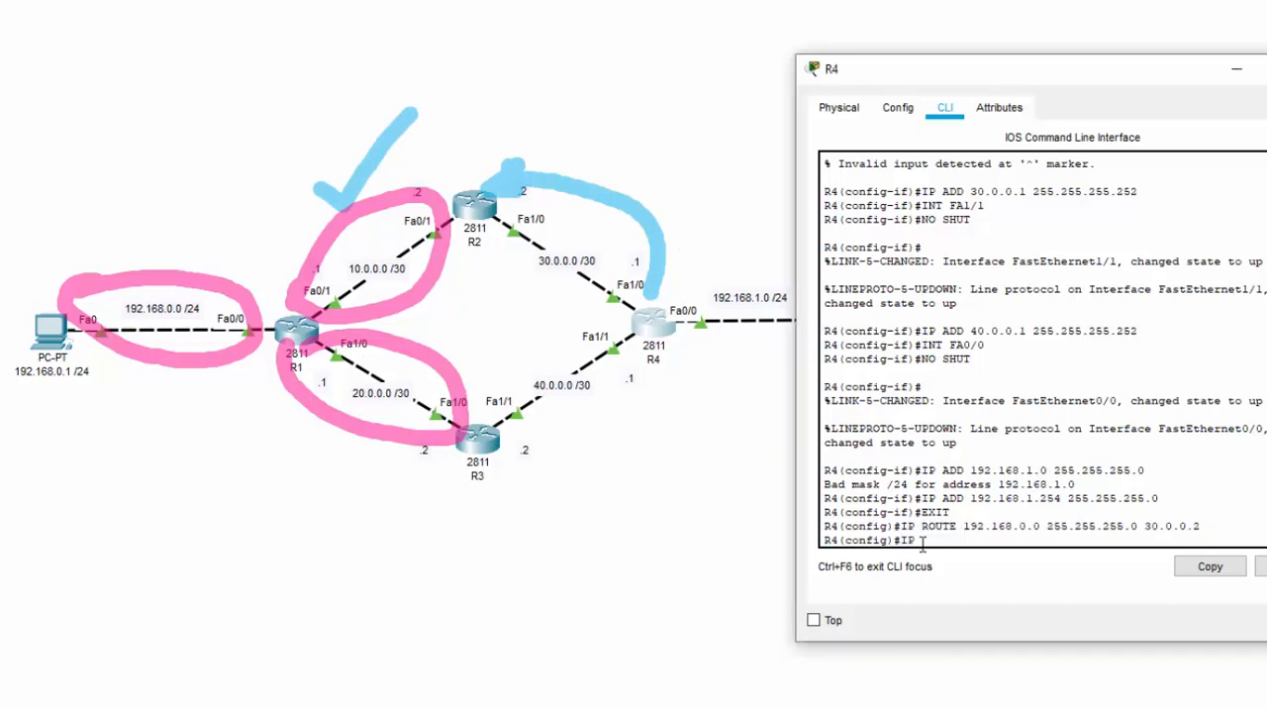
pyautogui.write('ROUTE 10.0.0.0 255.255.25')
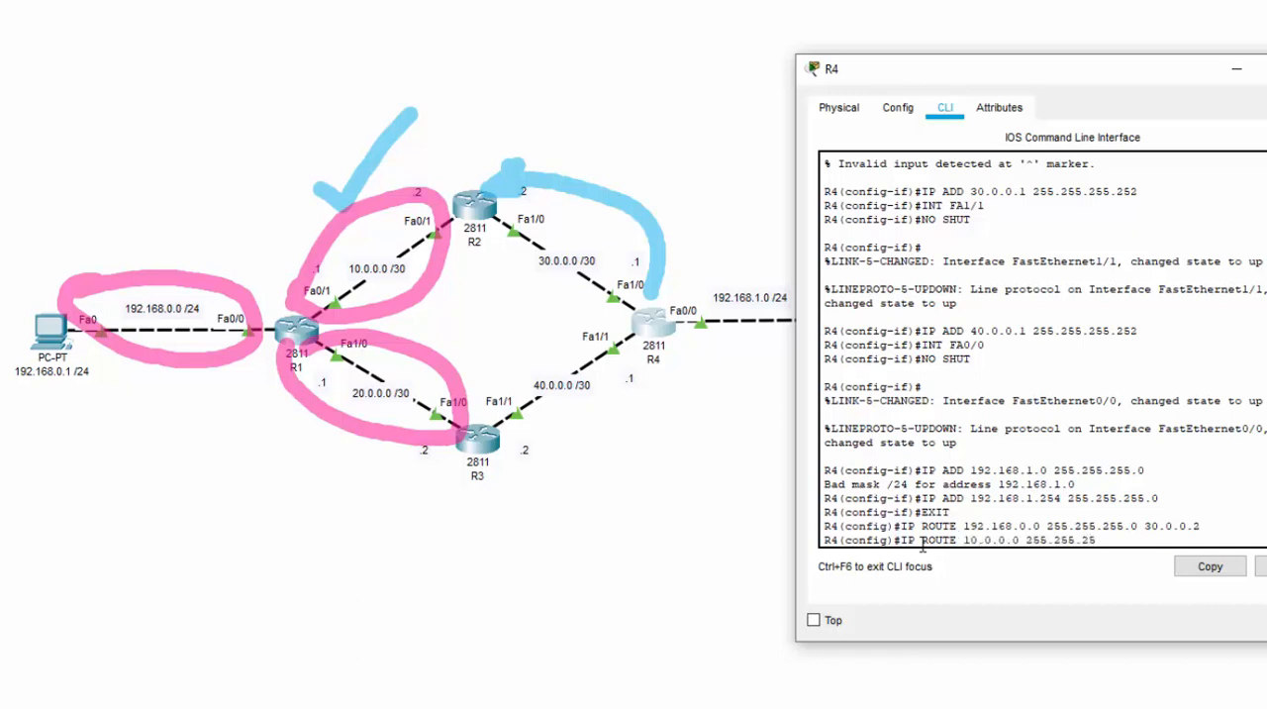
pyautogui.write('5.252 30.0.0.2')
pyautogui.press('Return')
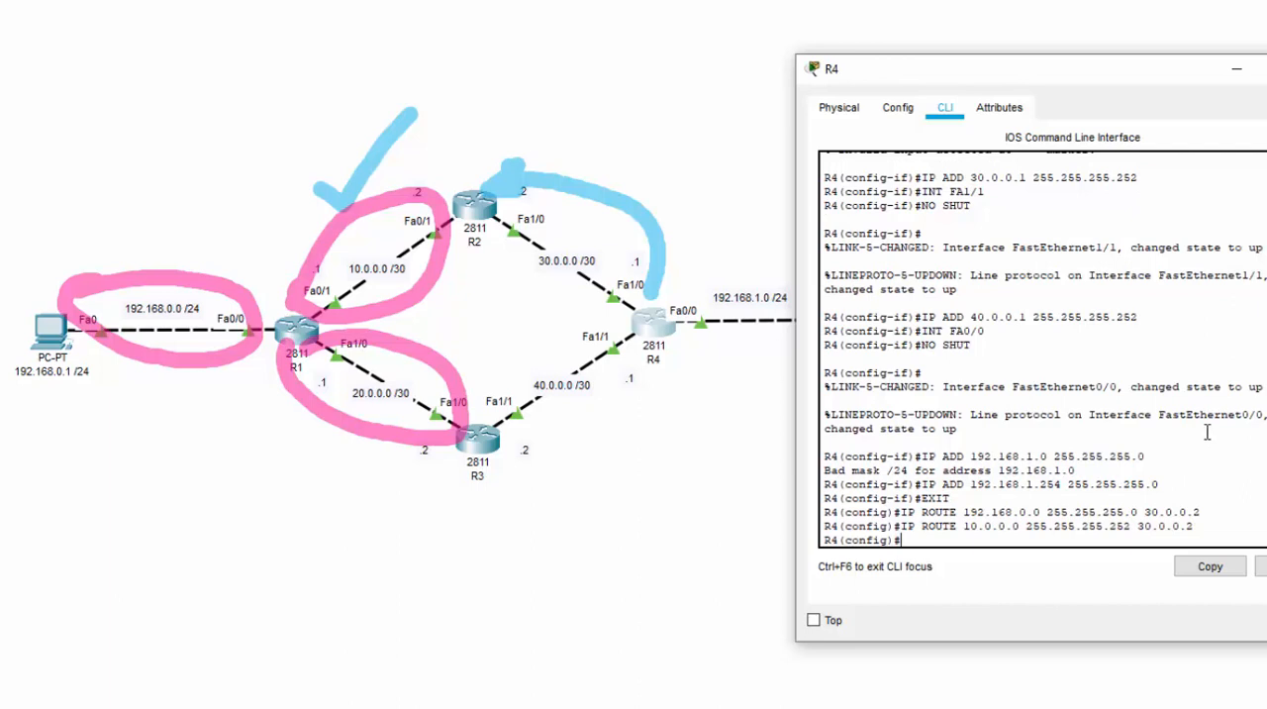
# Clear the blue marks, underline network 20.0.0.0 /30, and draw an arrow from R4 to R3
pyautogui.hotkey('ctrl', 'z')
pyautogui.hotkey('ctrl', 'z')
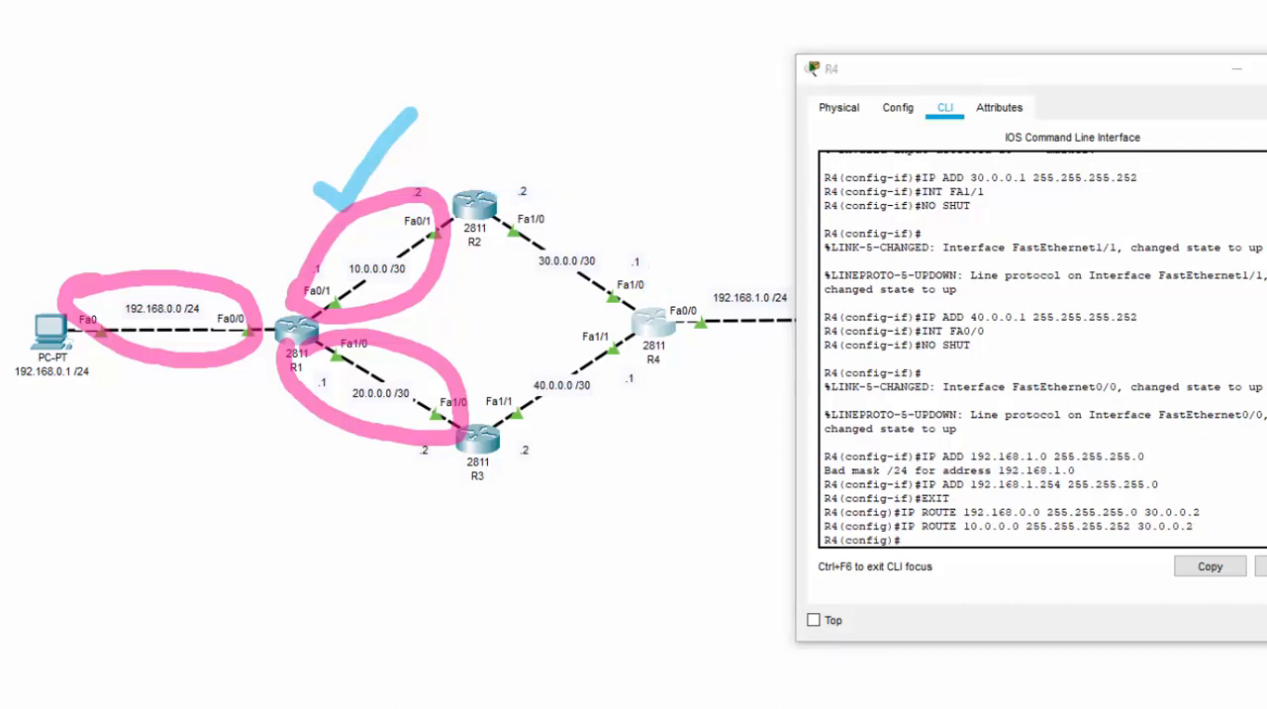
pyautogui.hotkey('ctrl', 'z')
pyautogui.moveTo(295, 421); pyautogui.dragTo(407, 407)
pyautogui.moveTo(679, 362)
pyautogui.mouseDown()
pyautogui.moveTo(555, 475)
pyautogui.moveTo(552, 458)
pyautogui.mouseUp()
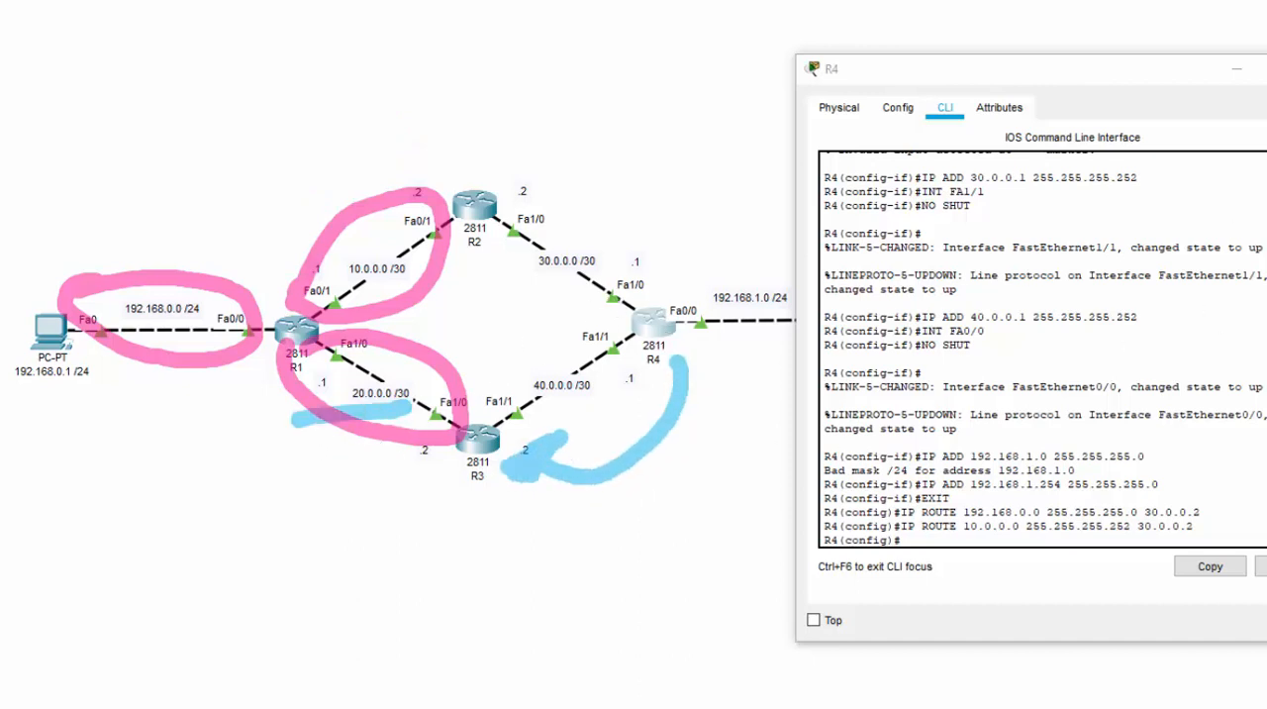
# Add a static route on R4 to network 20.0.0.0 with mask 255.255.255.252 via next hop 40.0.0.2
pyautogui.click(1014, 551)
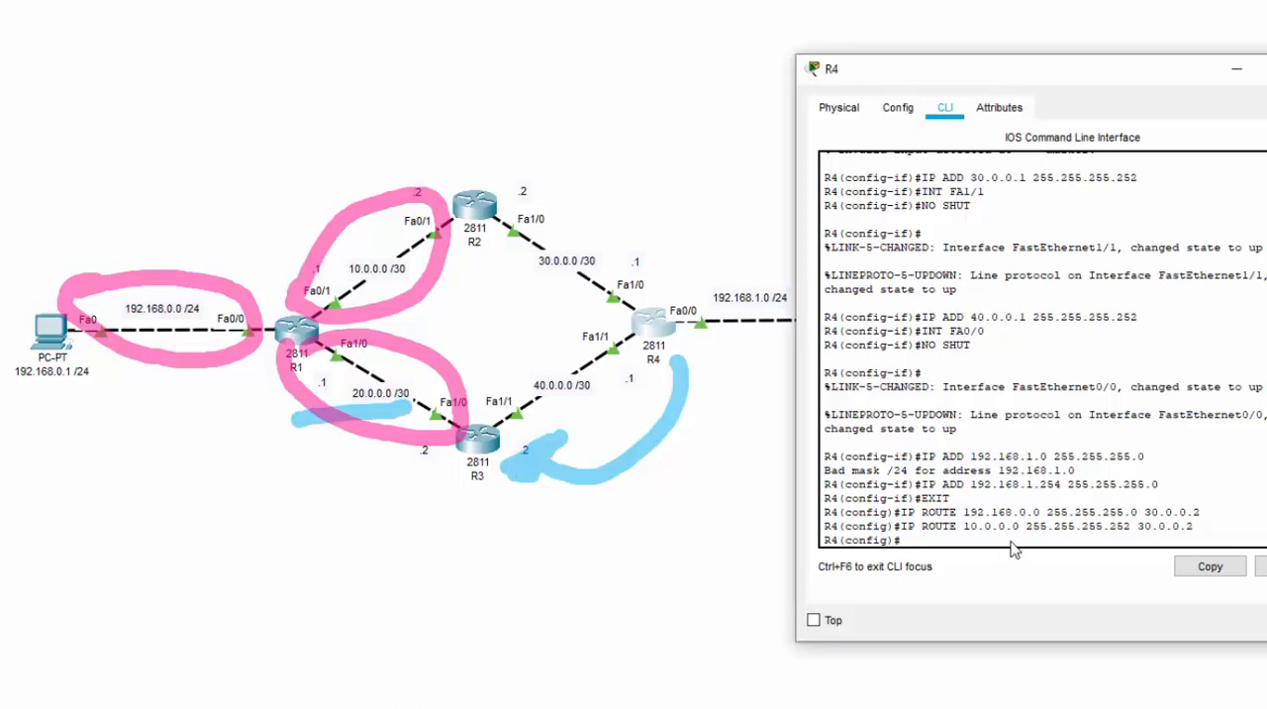
pyautogui.write('IP ROUTE 20.0.0.0')
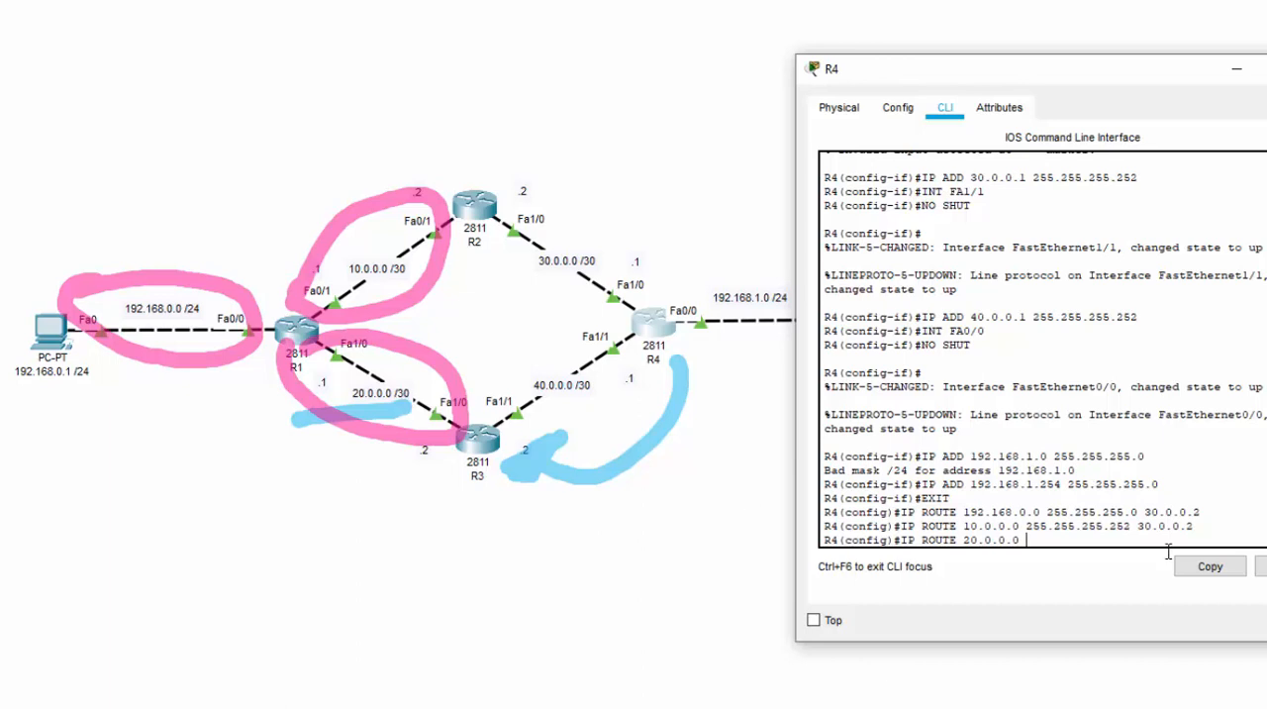
pyautogui.write(' 255.255.255.252')
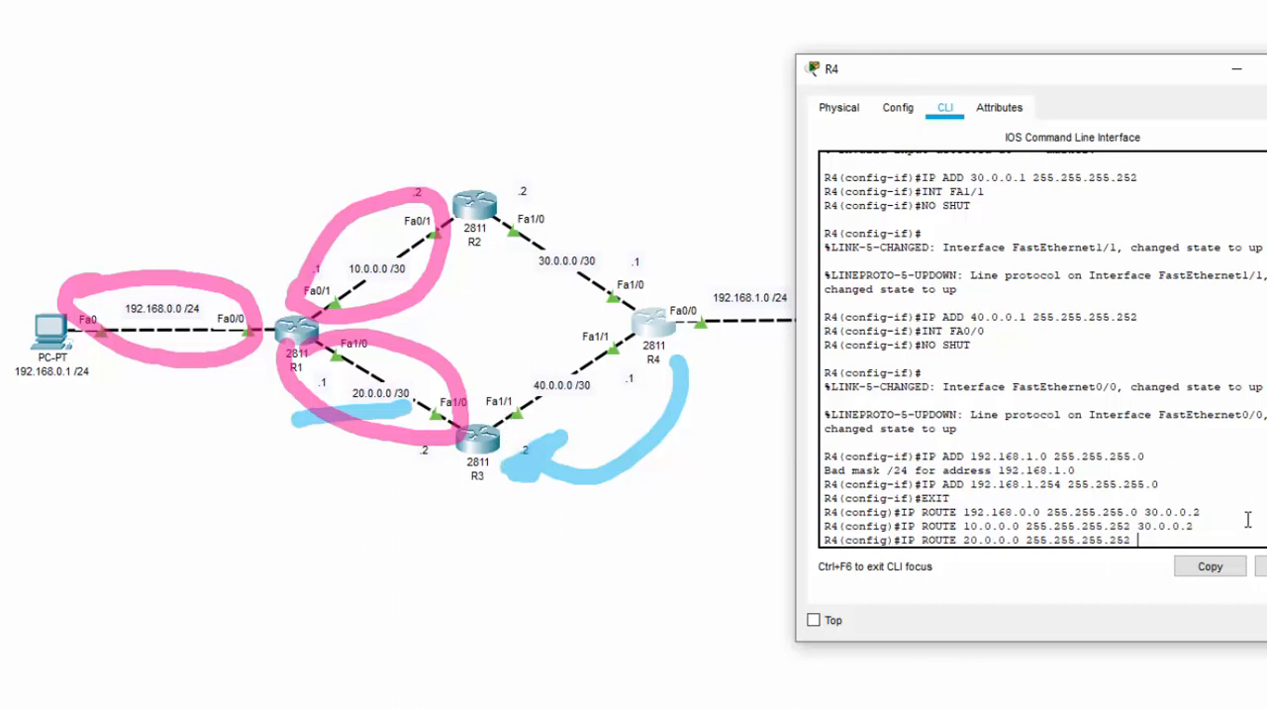
pyautogui.write('40.0.0.2')
pyautogui.press('Return')
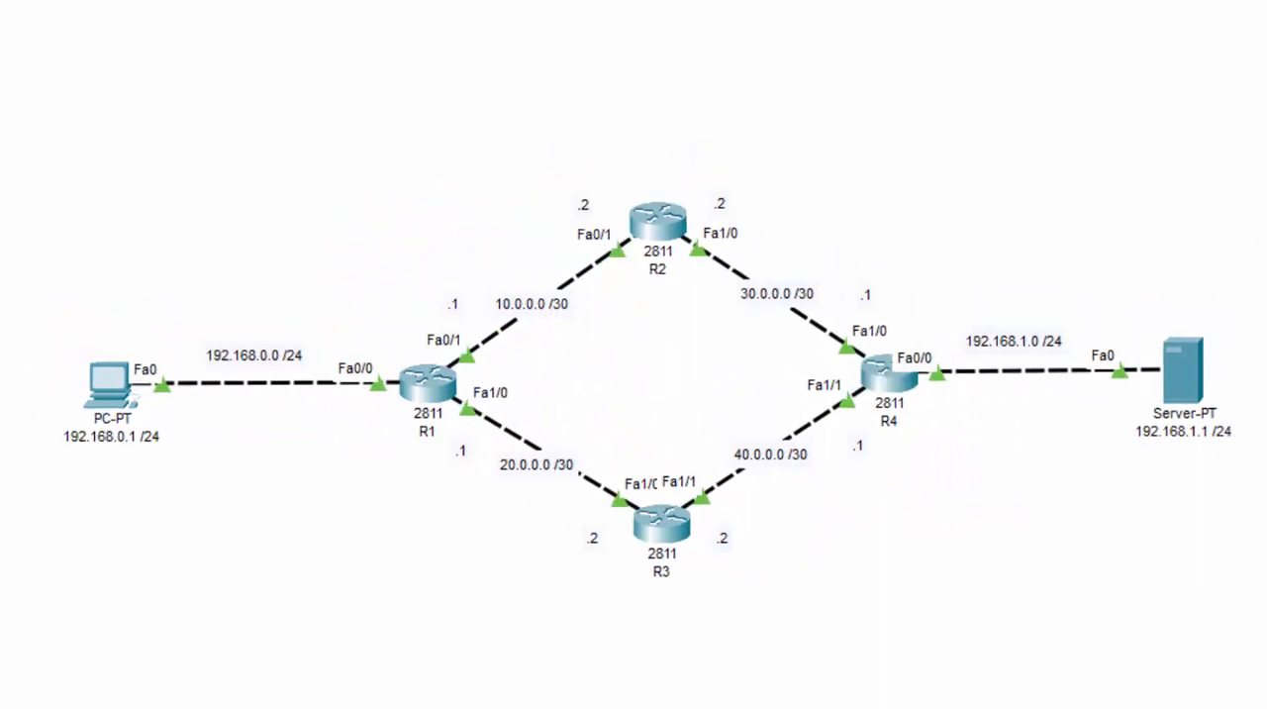
# Mark the path from the PC to the server and run PING -T 192.168.1.1 from the PC's command prompt, with the topology in view
pyautogui.moveTo(169, 317)
pyautogui.mouseDown()
pyautogui.moveTo(62, 498)
pyautogui.moveTo(87, 287)
pyautogui.moveTo(161, 288)
pyautogui.moveTo(885, 93)
pyautogui.moveTo(1139, 288)
pyautogui.moveTo(1132, 262)
pyautogui.moveTo(1140, 296)
pyautogui.mouseUp()
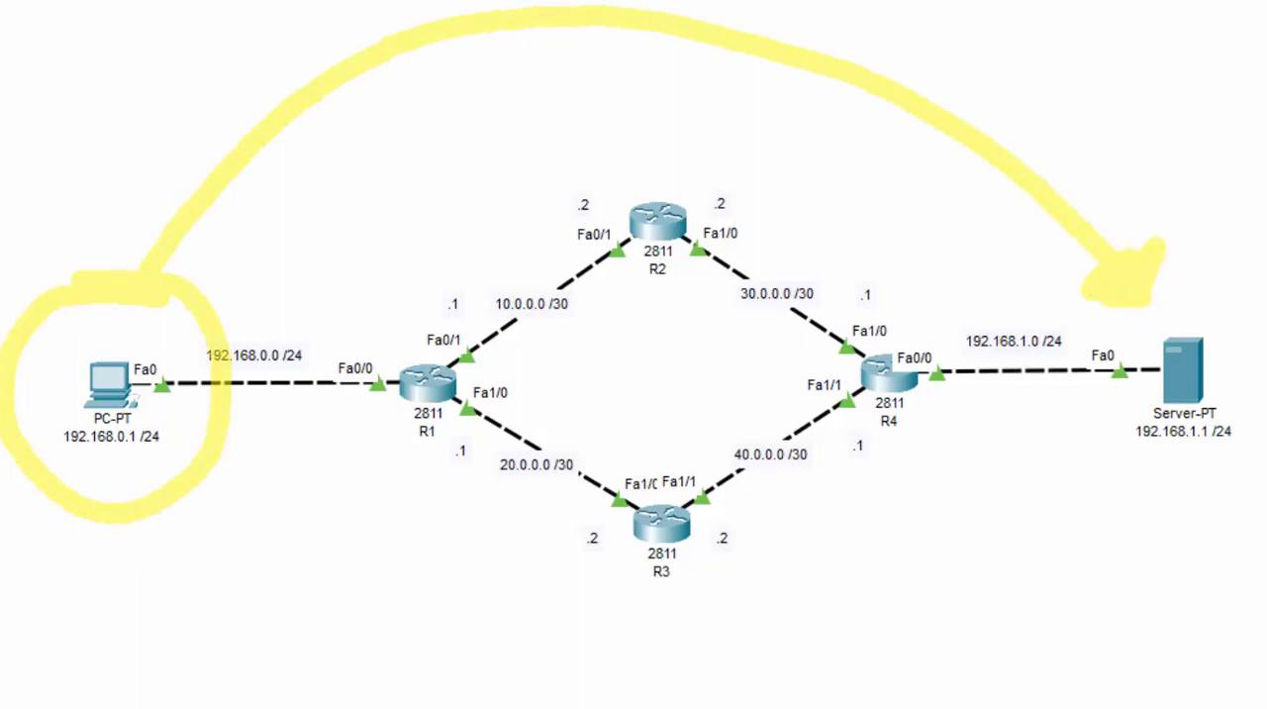
pyautogui.click(138, 386)
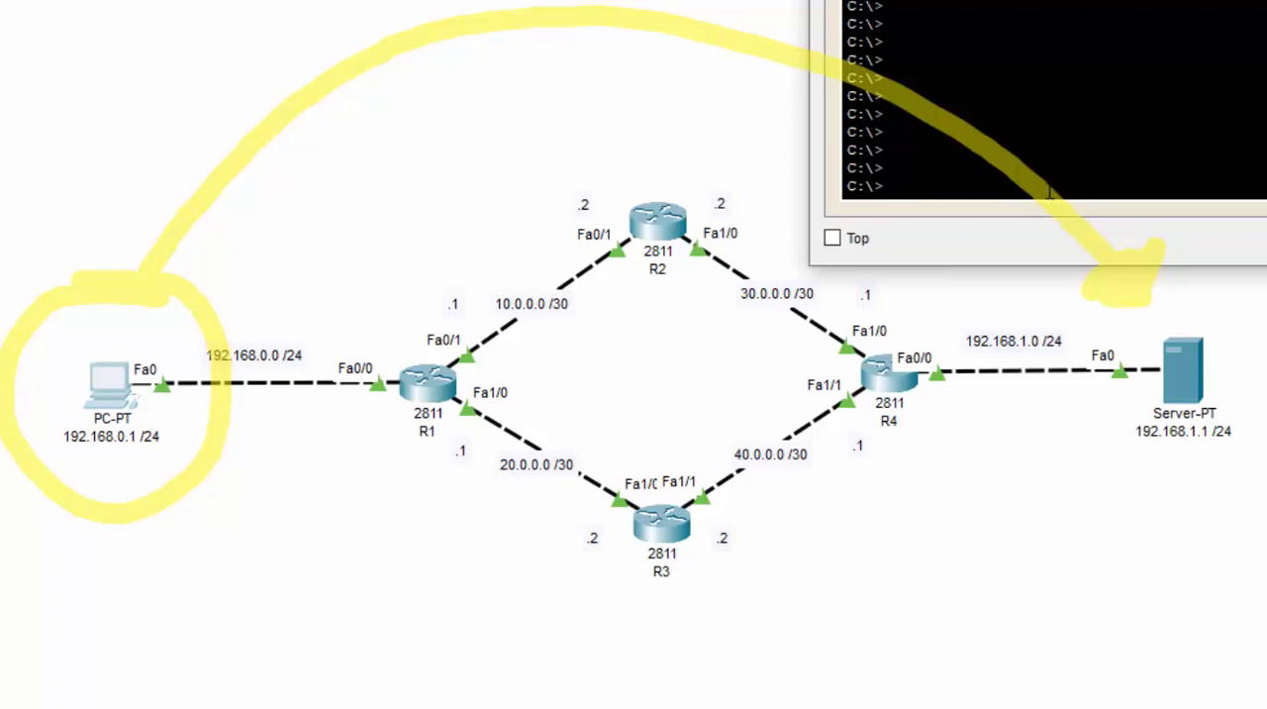
pyautogui.write('PING -T')
pyautogui.write('192.168.1.1')
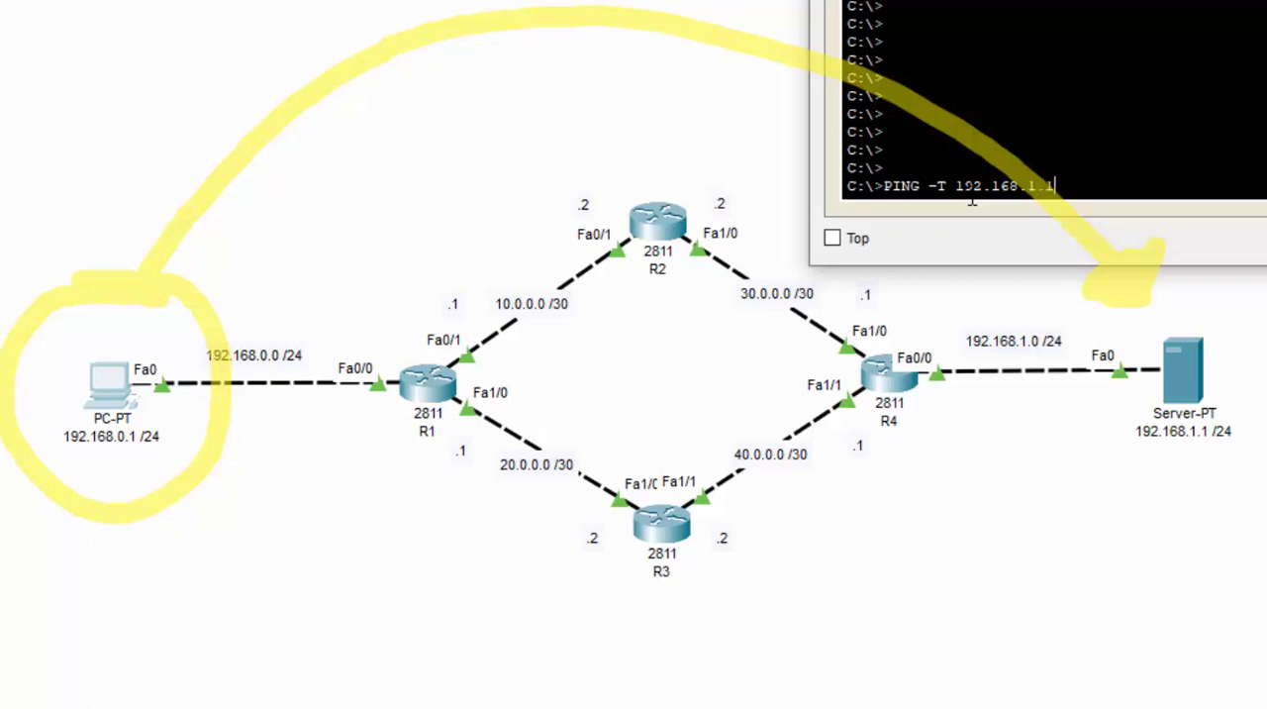
pyautogui.press('Return')
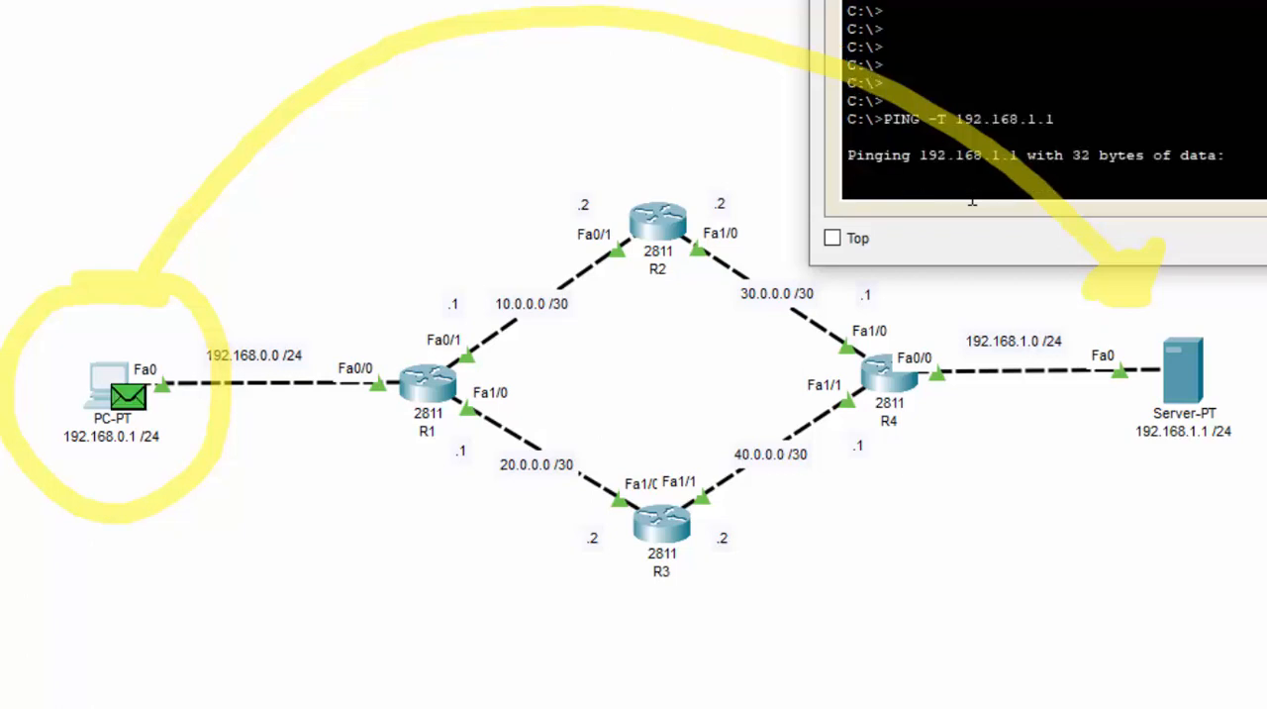
pyautogui.hotkey('alt', 'Tab')
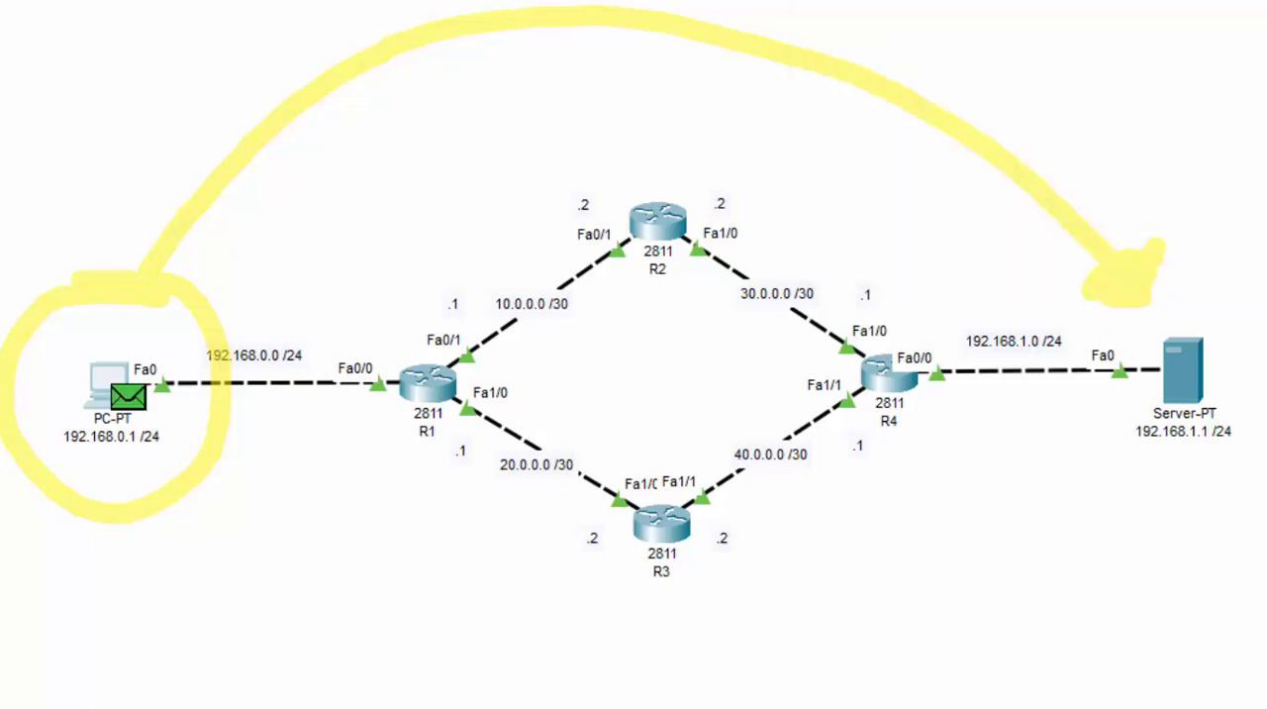
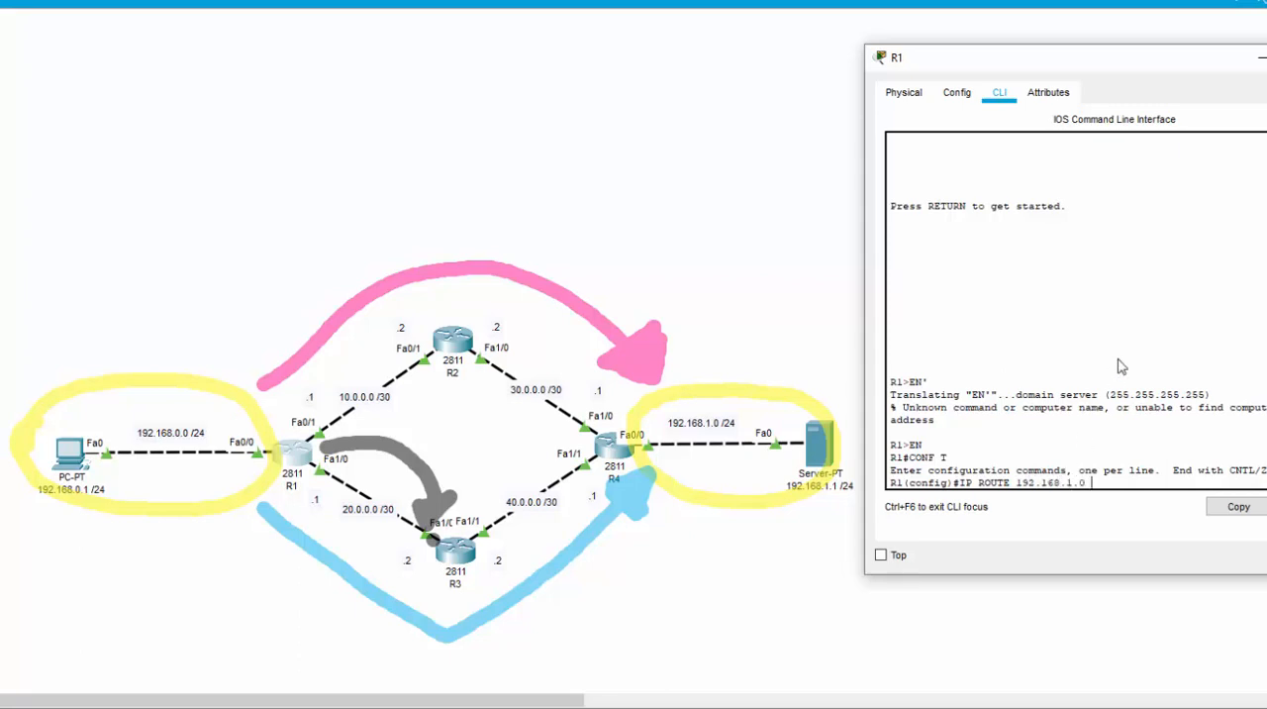
# Complete the static route on R1 to network 192.168.1.0 with mask 255.255.255.0 via next hop 20.0.0.2
pyautogui.write('2')
pyautogui.write('55.255.255.0 20.0.0.2')
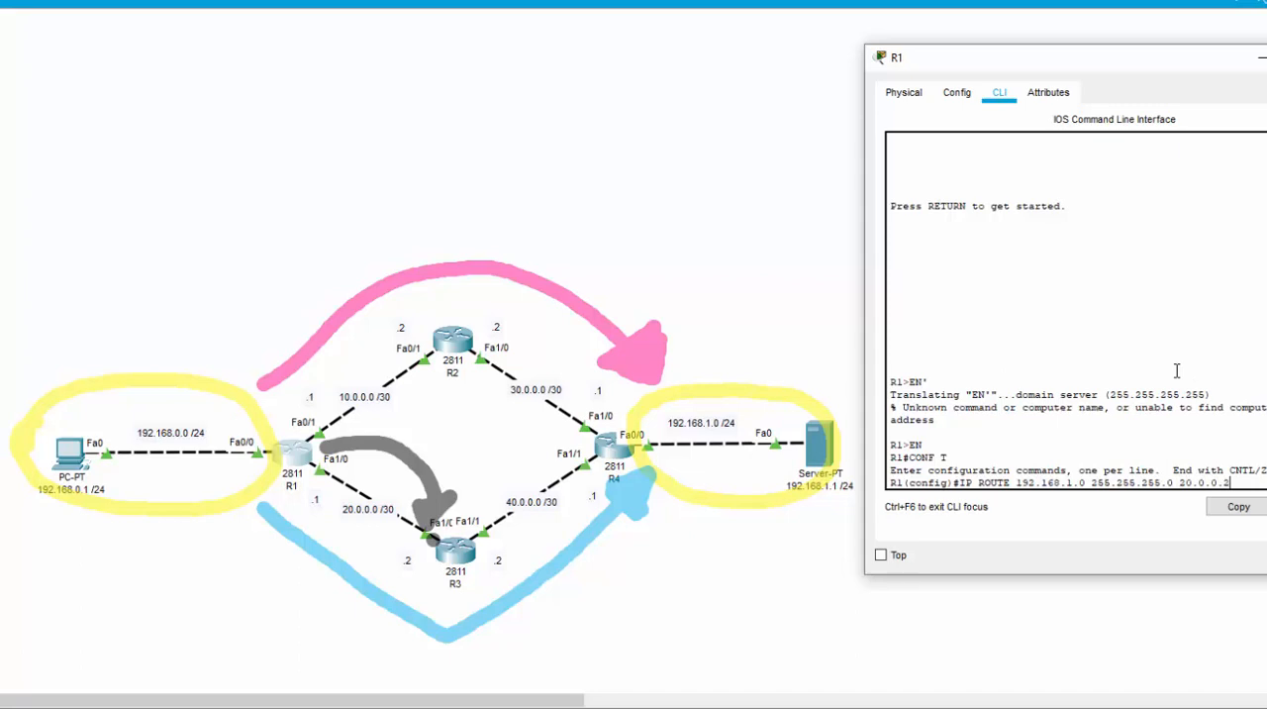
pyautogui.press('Return')
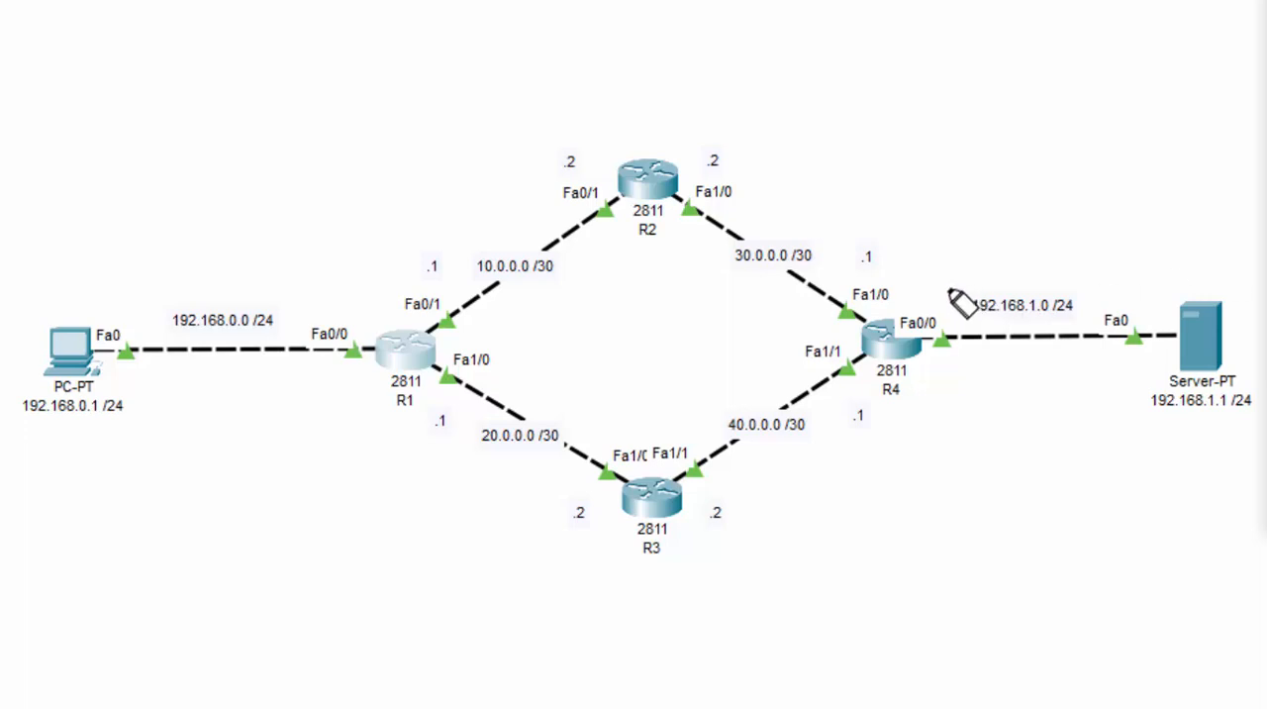
# Circle the server and PC networks and draw arrows for both return paths, via R2 and via R3, plus the hop from R4 to R3
pyautogui.moveTo(920, 284)
pyautogui.mouseDown()
pyautogui.moveTo(1088, 261)
pyautogui.moveTo(1138, 346)
pyautogui.moveTo(931, 342)
pyautogui.moveTo(923, 287)
pyautogui.mouseUp()
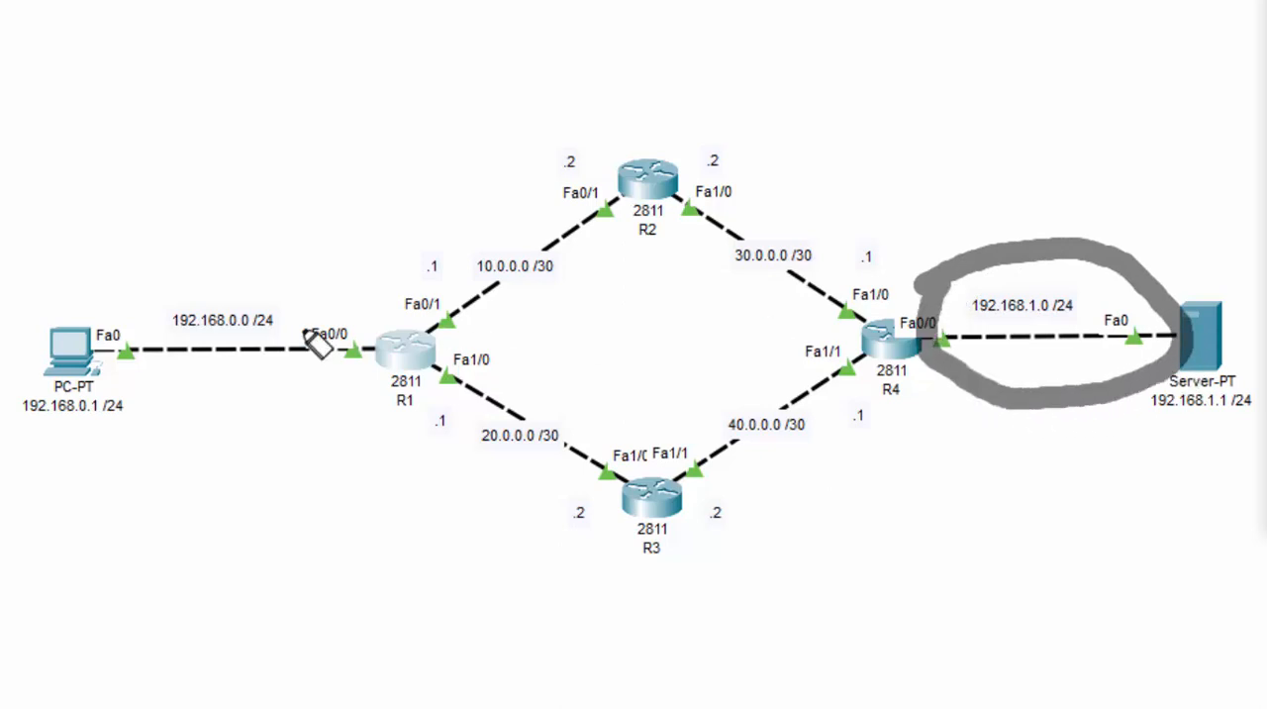
pyautogui.moveTo(38, 309)
pyautogui.mouseDown()
pyautogui.moveTo(401, 346)
pyautogui.moveTo(29, 325)
pyautogui.moveTo(32, 297)
pyautogui.mouseUp()
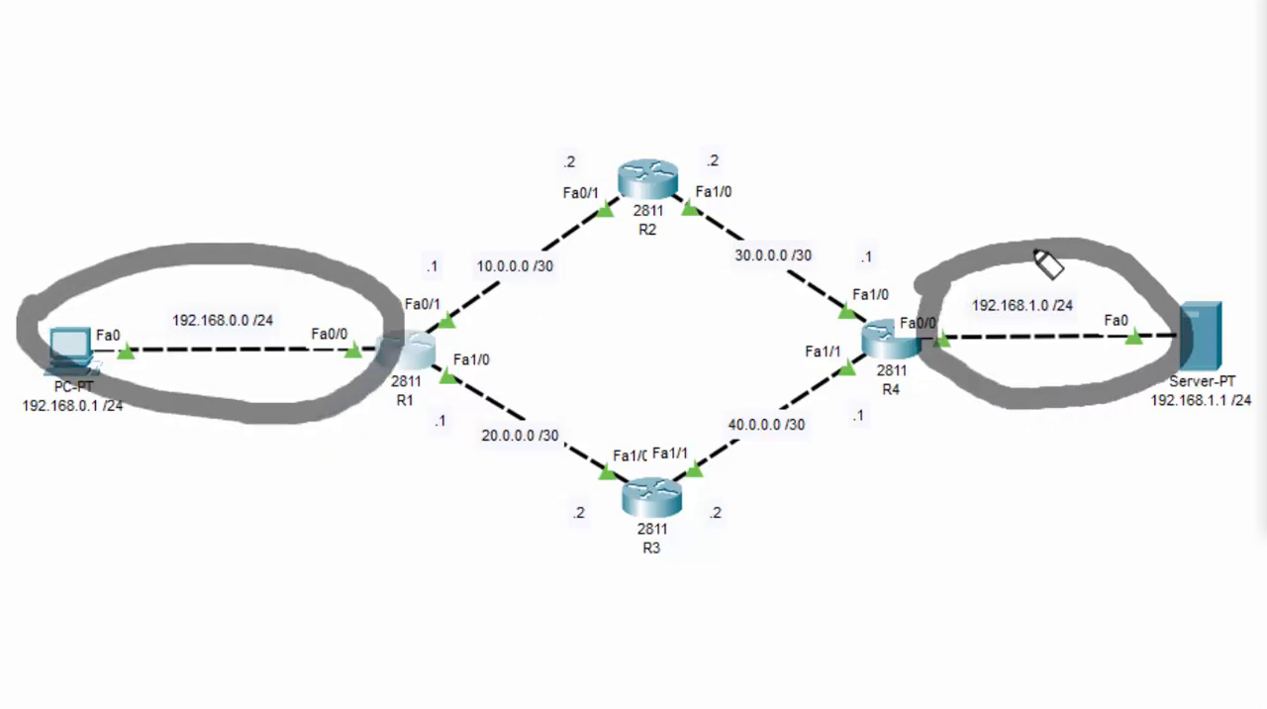
pyautogui.moveTo(973, 217)
pyautogui.mouseDown()
pyautogui.moveTo(704, 88)
pyautogui.moveTo(367, 198)
pyautogui.moveTo(386, 243)
pyautogui.moveTo(339, 192)
pyautogui.moveTo(311, 227)
pyautogui.moveTo(353, 192)
pyautogui.moveTo(374, 231)
pyautogui.moveTo(327, 201)
pyautogui.moveTo(387, 207)
pyautogui.moveTo(396, 225)
pyautogui.mouseUp()
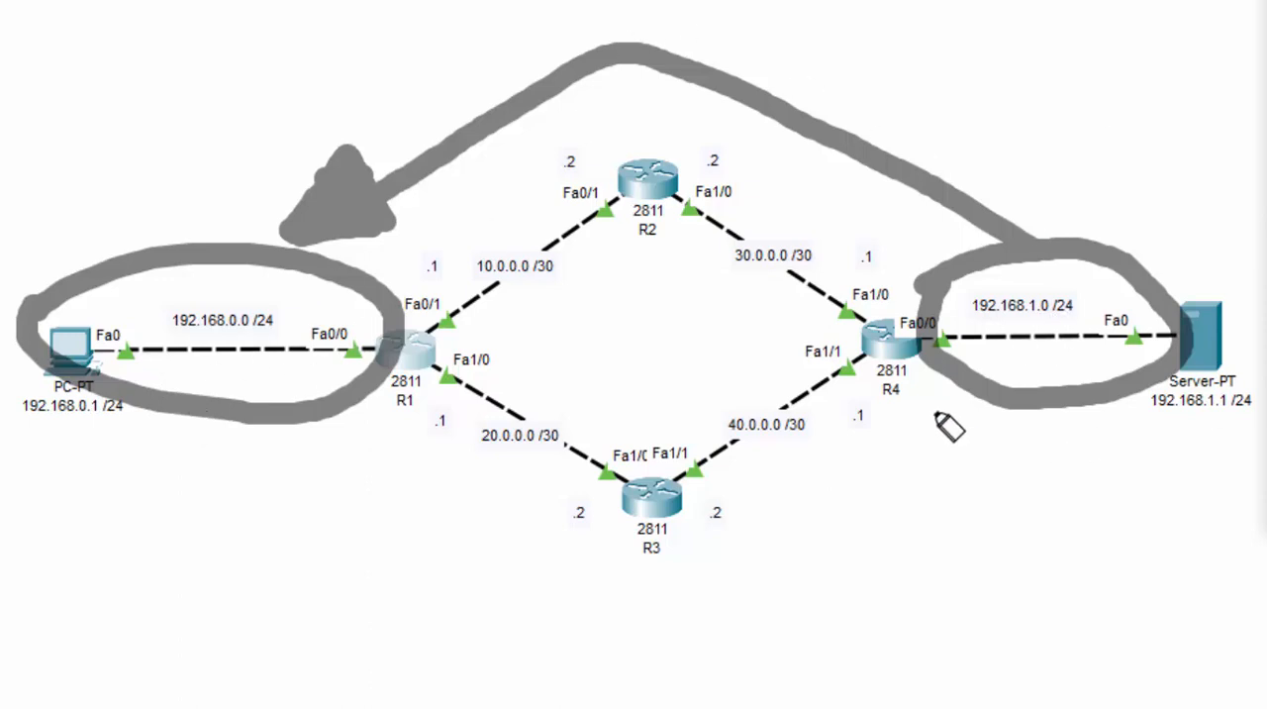
pyautogui.moveTo(931, 392)
pyautogui.mouseDown()
pyautogui.moveTo(639, 596)
pyautogui.moveTo(393, 471)
pyautogui.moveTo(376, 485)
pyautogui.moveTo(366, 424)
pyautogui.moveTo(408, 445)
pyautogui.moveTo(373, 446)
pyautogui.mouseUp()
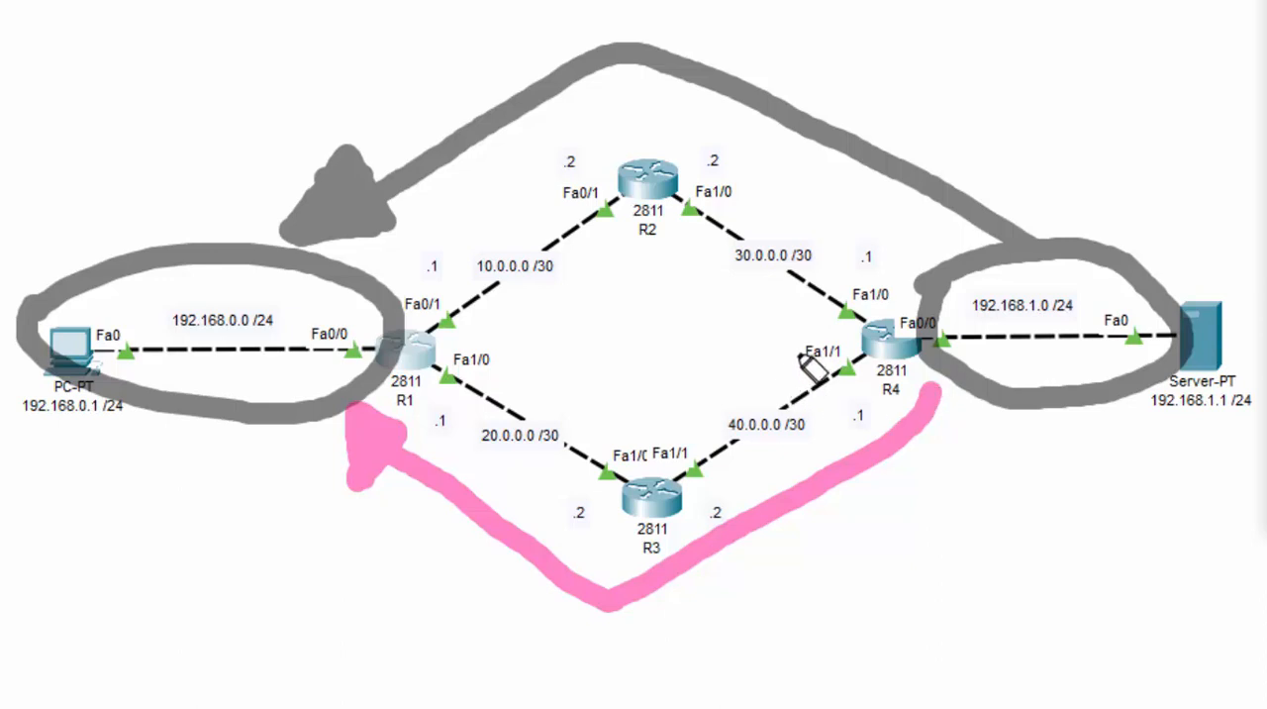
pyautogui.moveTo(829, 342)
pyautogui.mouseDown()
pyautogui.moveTo(774, 326)
pyautogui.moveTo(646, 443)
pyautogui.moveTo(642, 425)
pyautogui.moveTo(679, 453)
pyautogui.mouseUp()
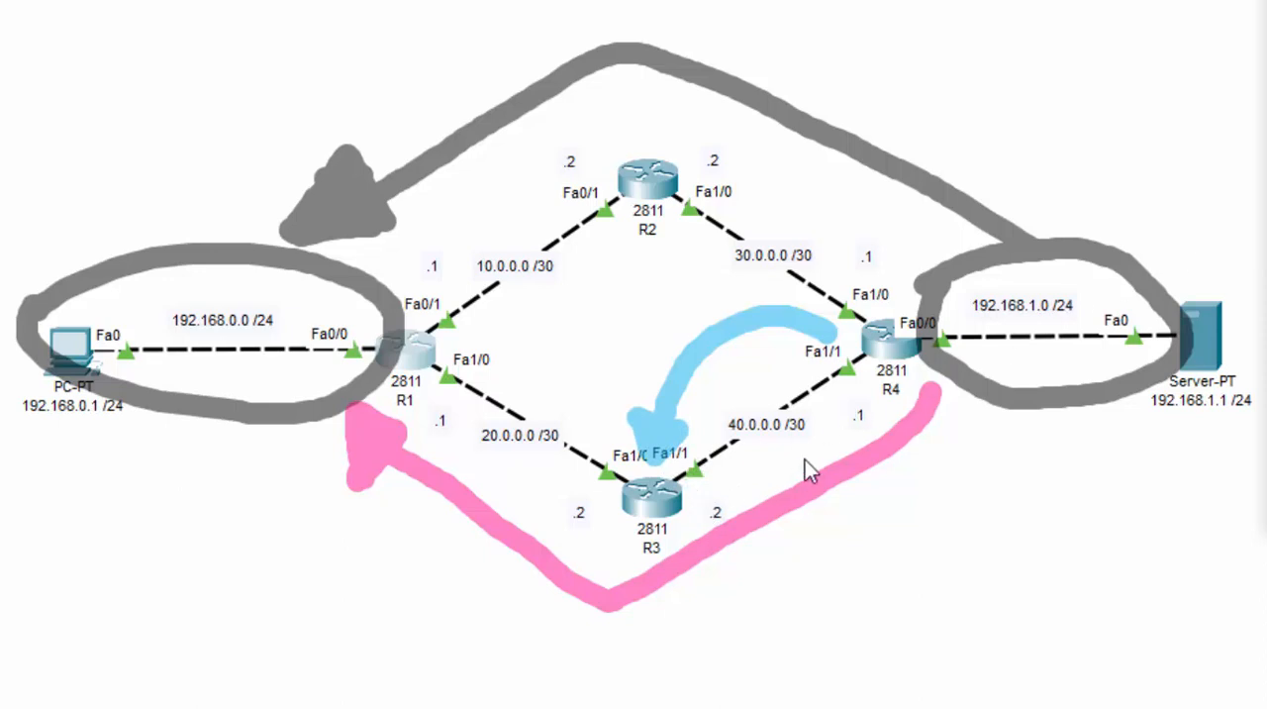
# Add a static route on R4 to network 192.168.0.0 with mask 255.255.255.0 via next hop 40.0.0.2
pyautogui.click(891, 340)
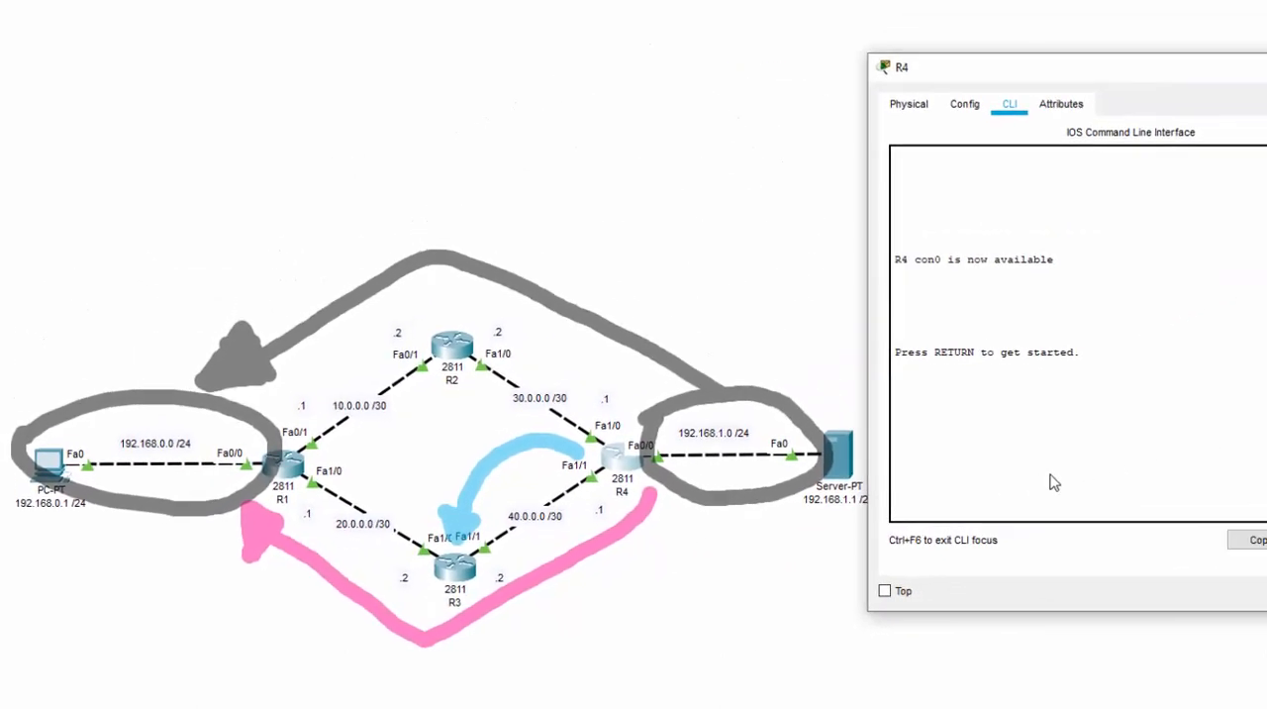
pyautogui.press('Return')
pyautogui.write('EN')
pyautogui.press('Return')
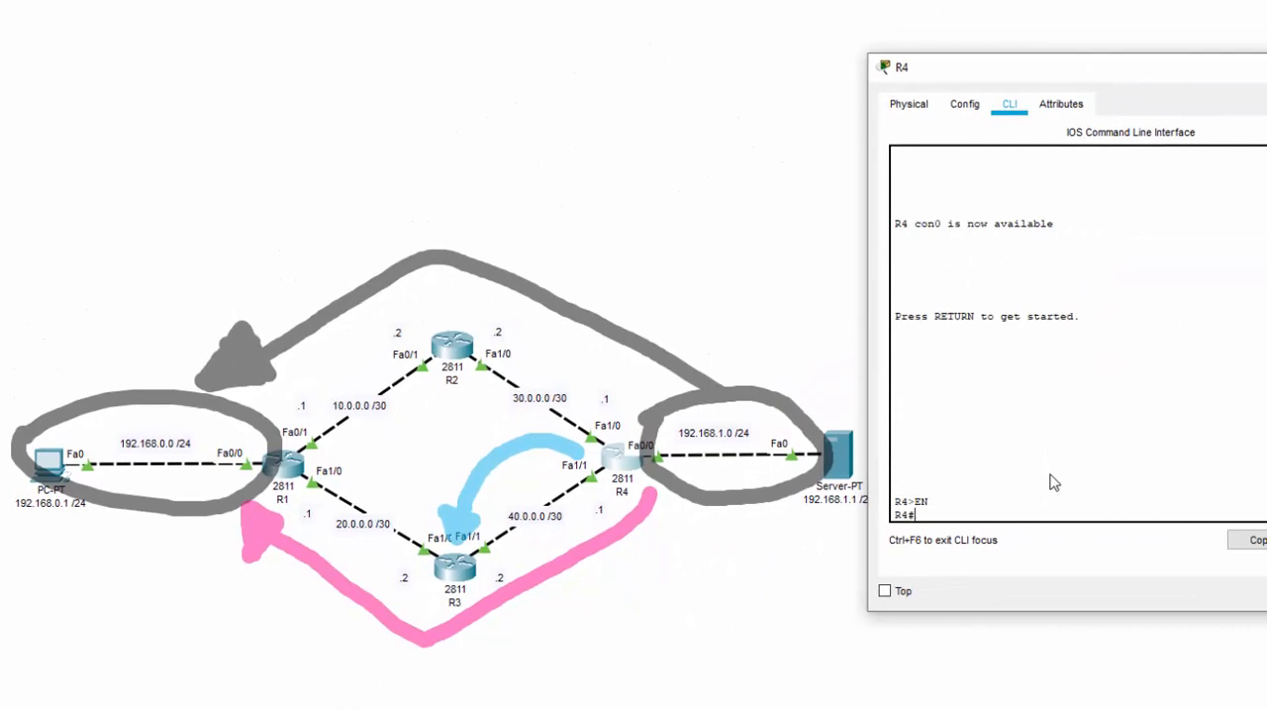
pyautogui.write('CONF T')
pyautogui.press('Return')
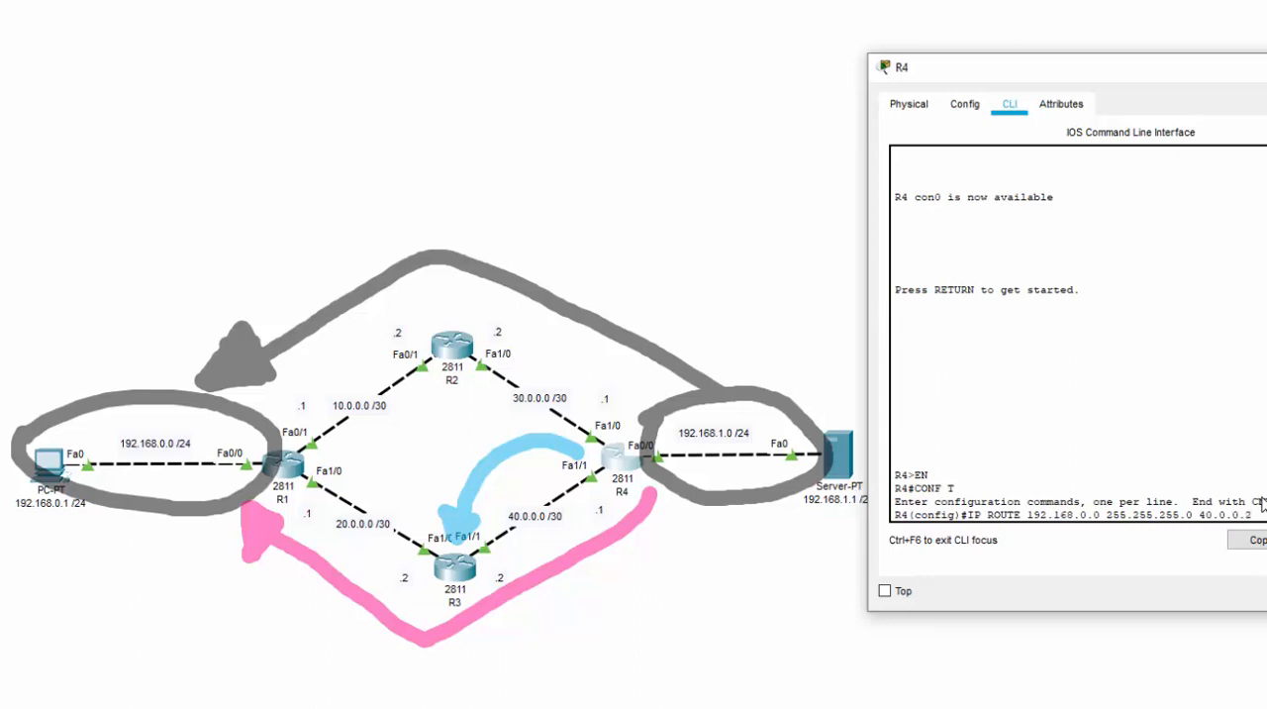
pyautogui.press('Return')
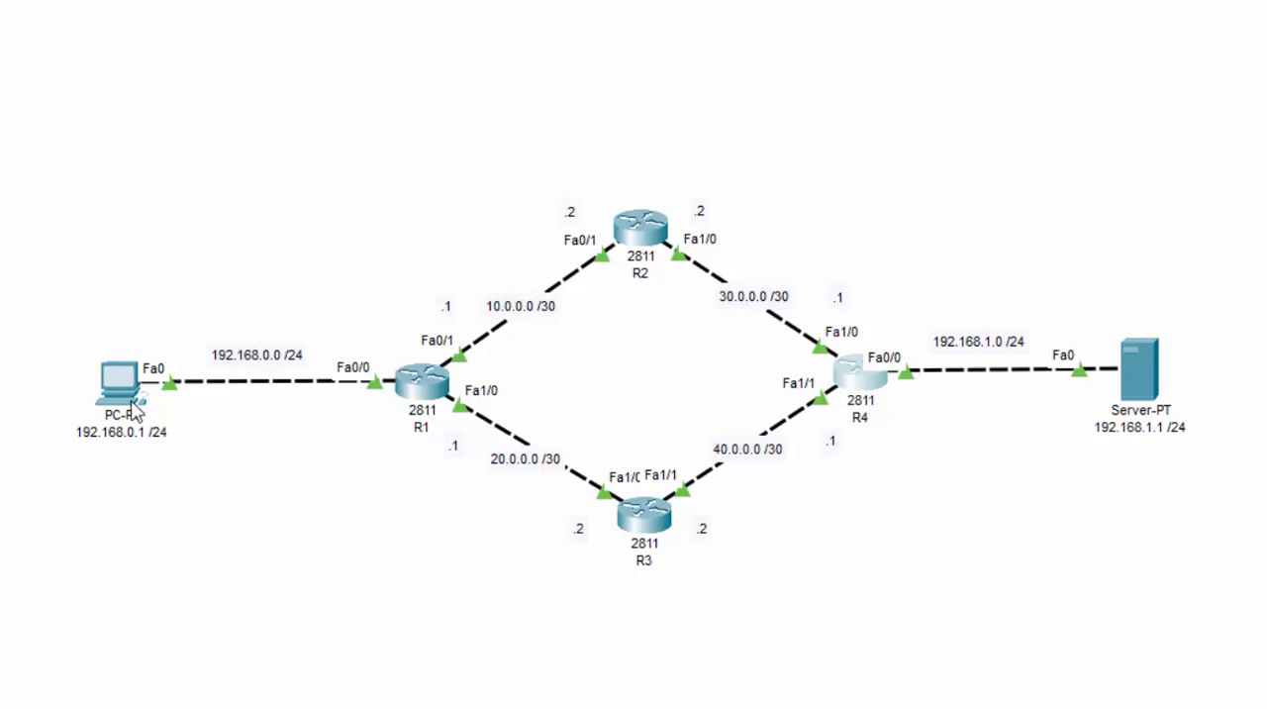
# Stop the running ping on the PC, test again with PING -T 192.168.1.1, and end that test
pyautogui.hotkey('ctrl', 'c')
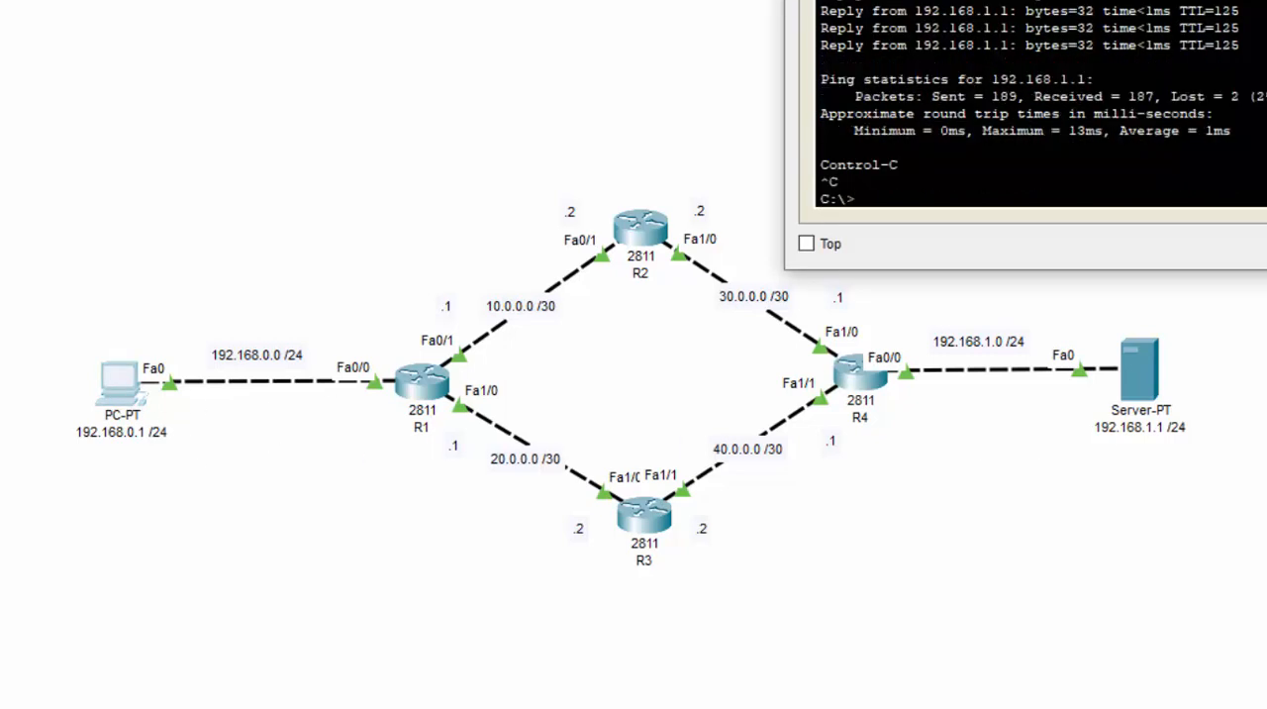
pyautogui.press('Up')
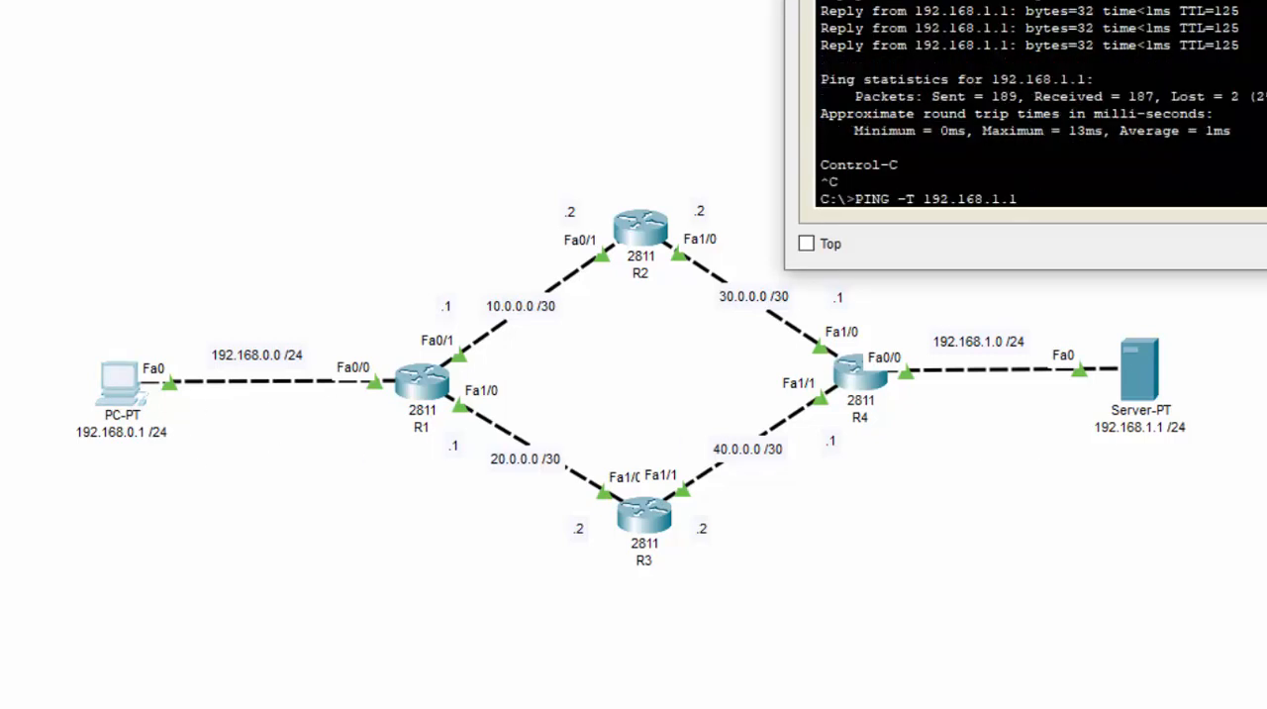
pyautogui.press('Return')
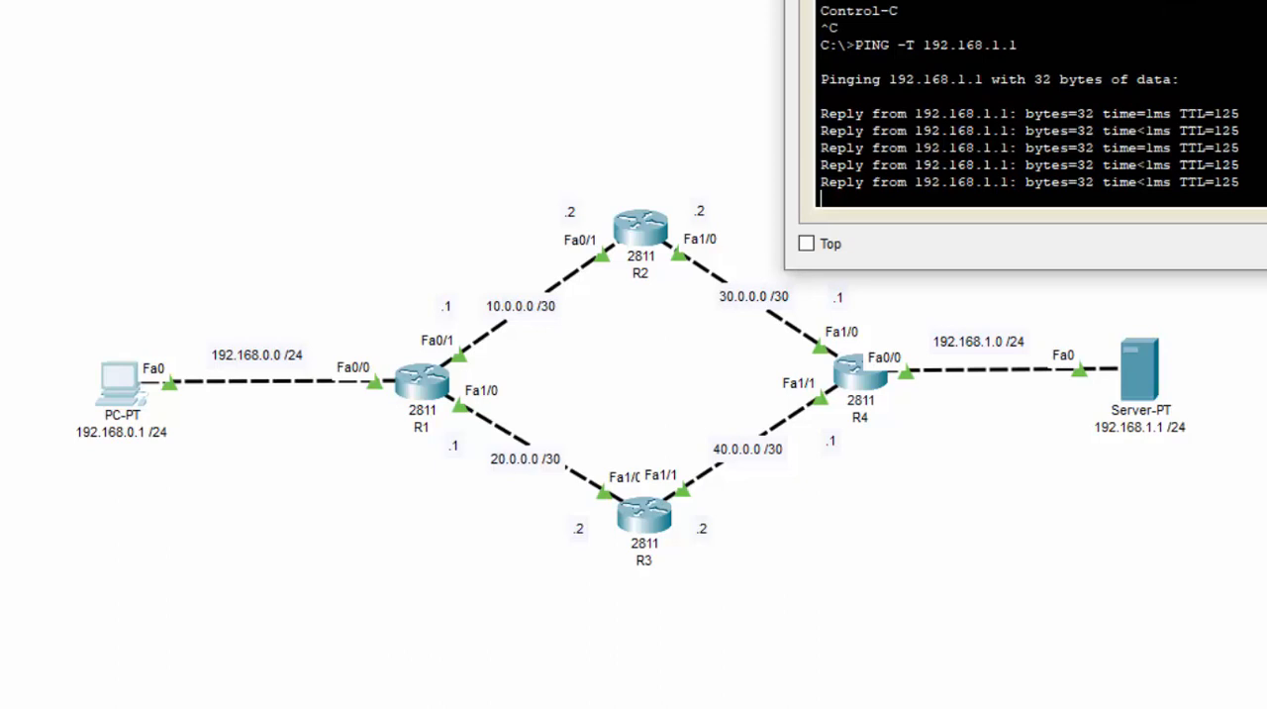
pyautogui.hotkey('ctrl', 'c')
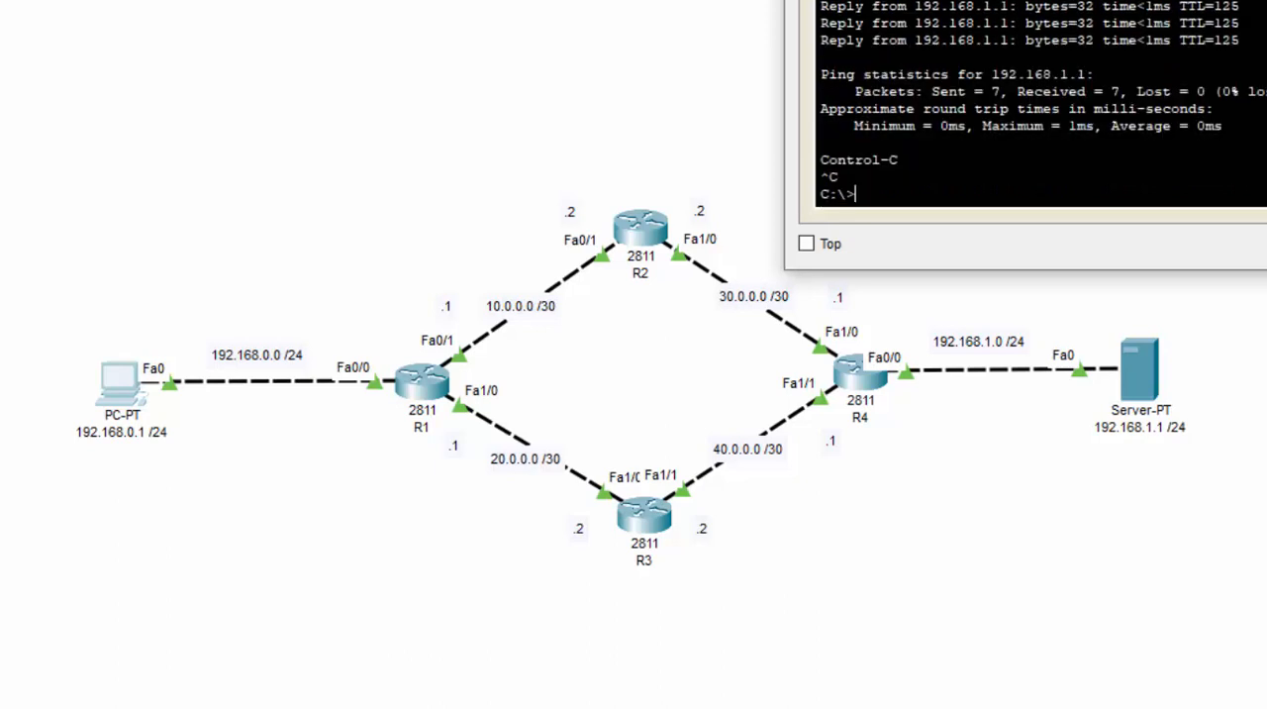
pyautogui.hotkey('alt', 'F4')
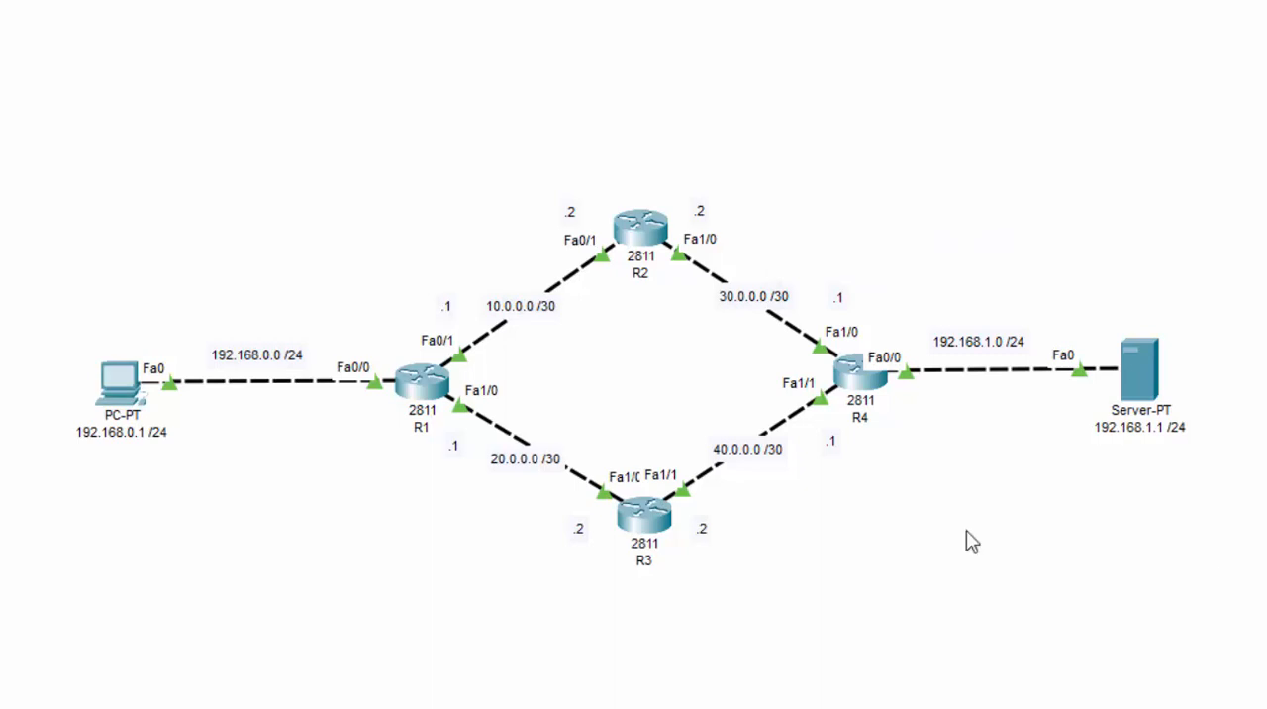
# Run PING -T 192.168.1.1 again from the PC's command prompt and follow the packet's path across the topology
pyautogui.click(129, 406)
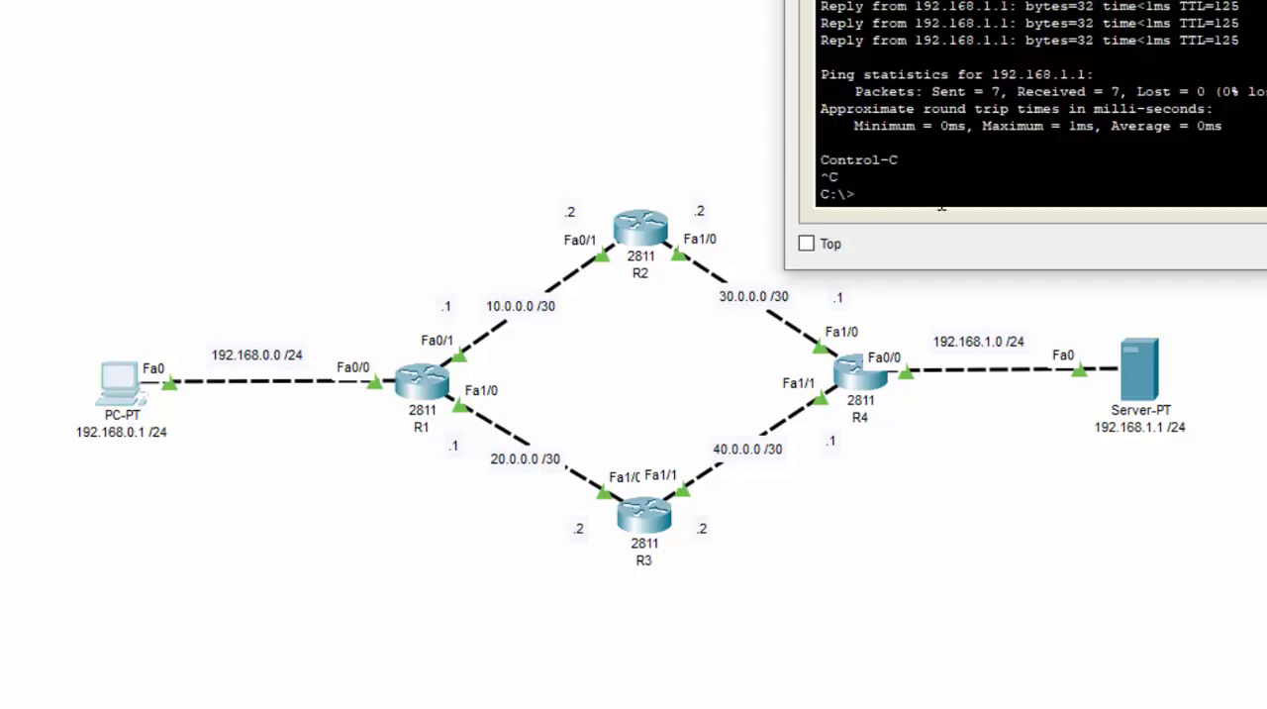
pyautogui.press('Up')
pyautogui.press('Return')
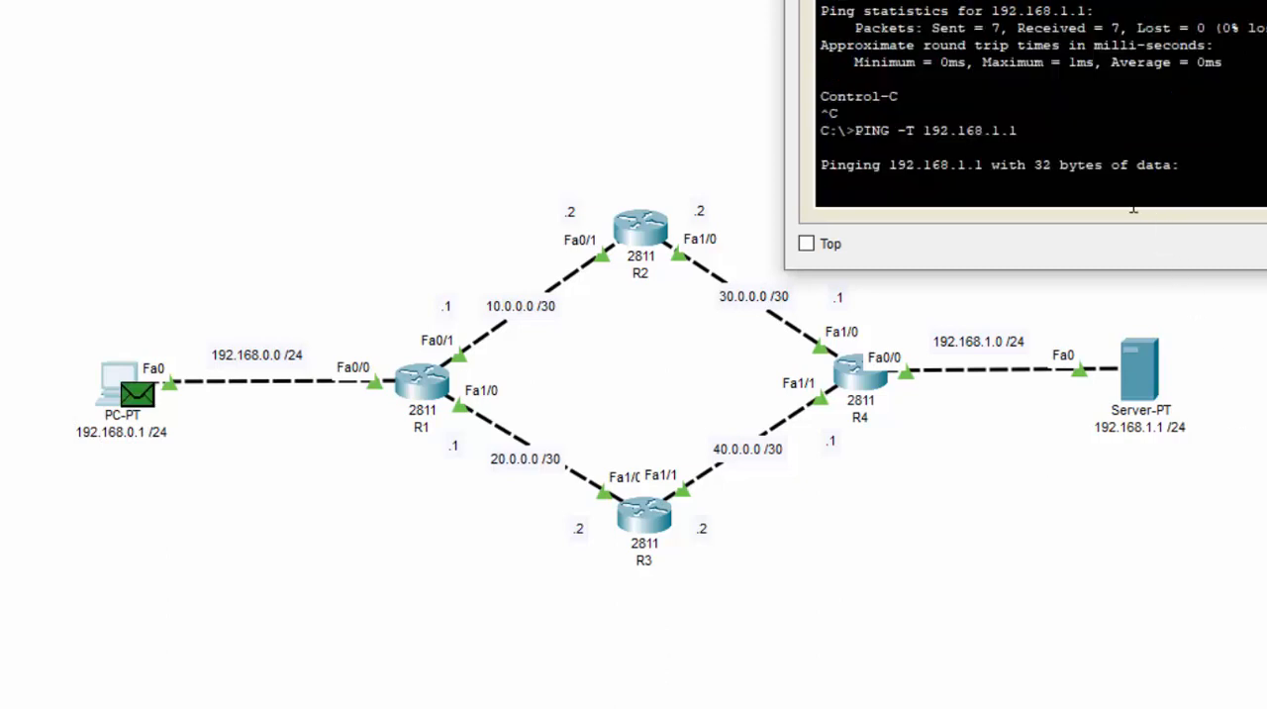
pyautogui.click(891, 309)
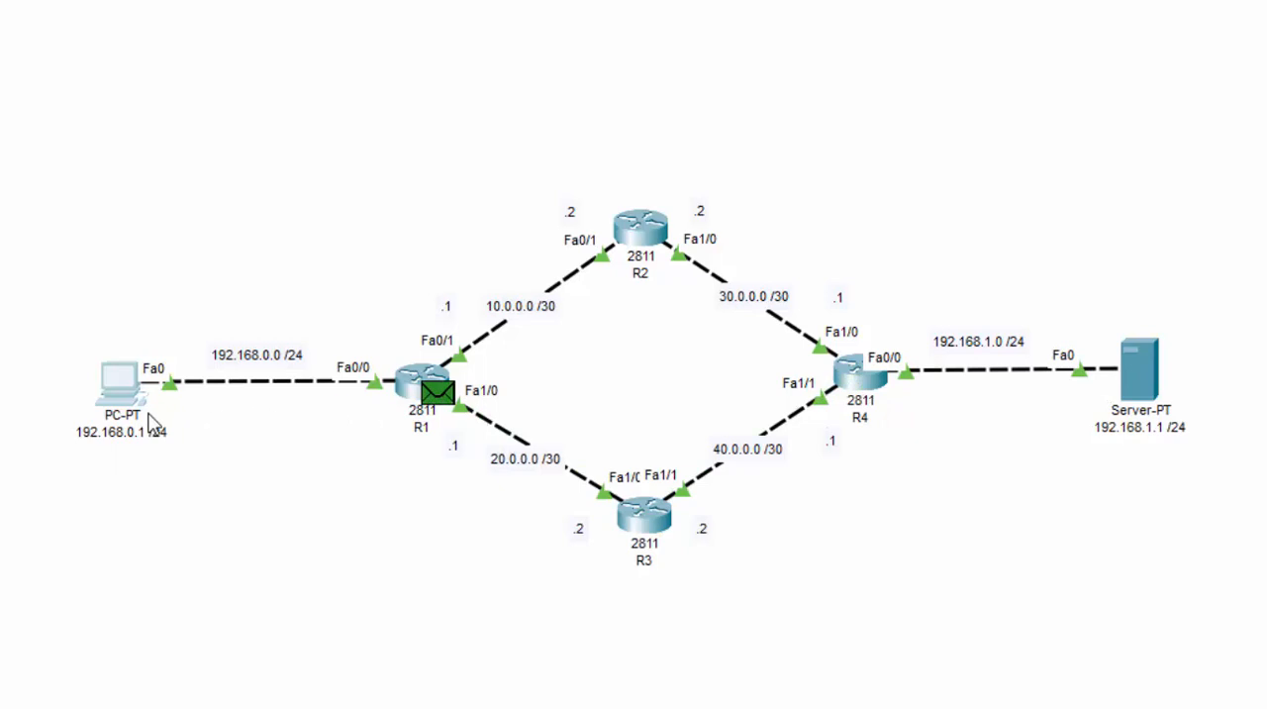
pyautogui.moveTo(152, 420)
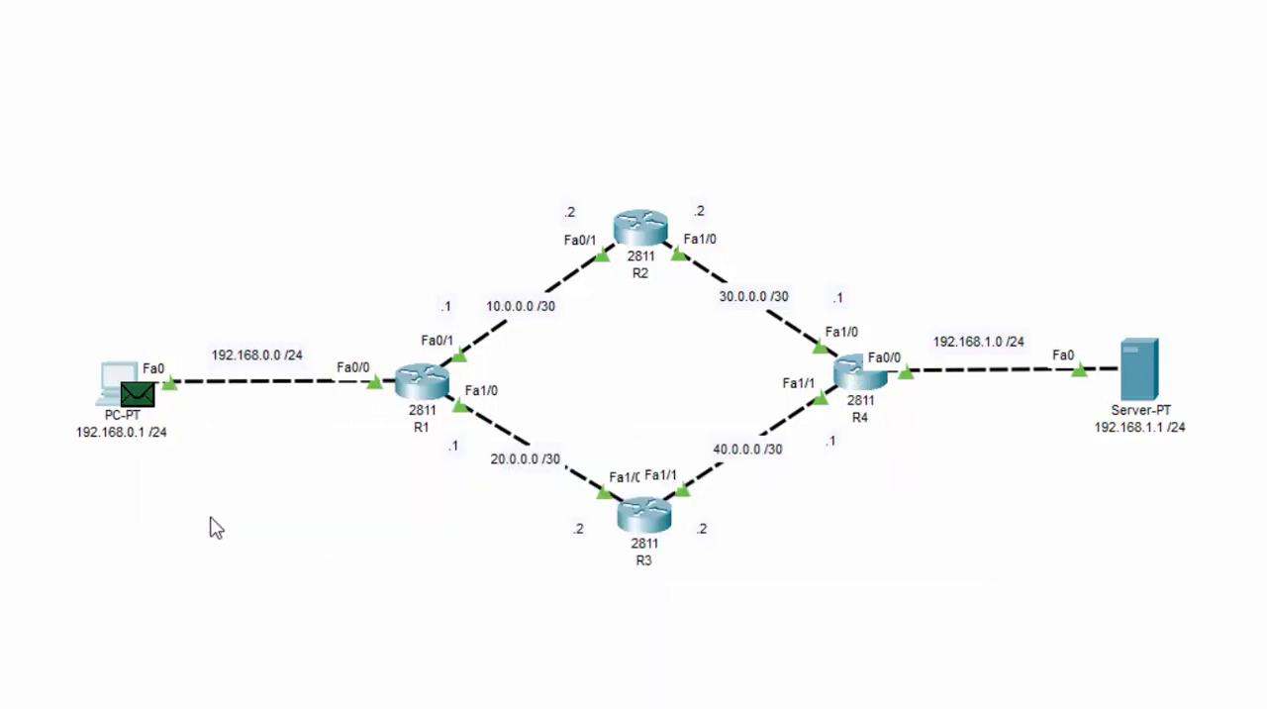